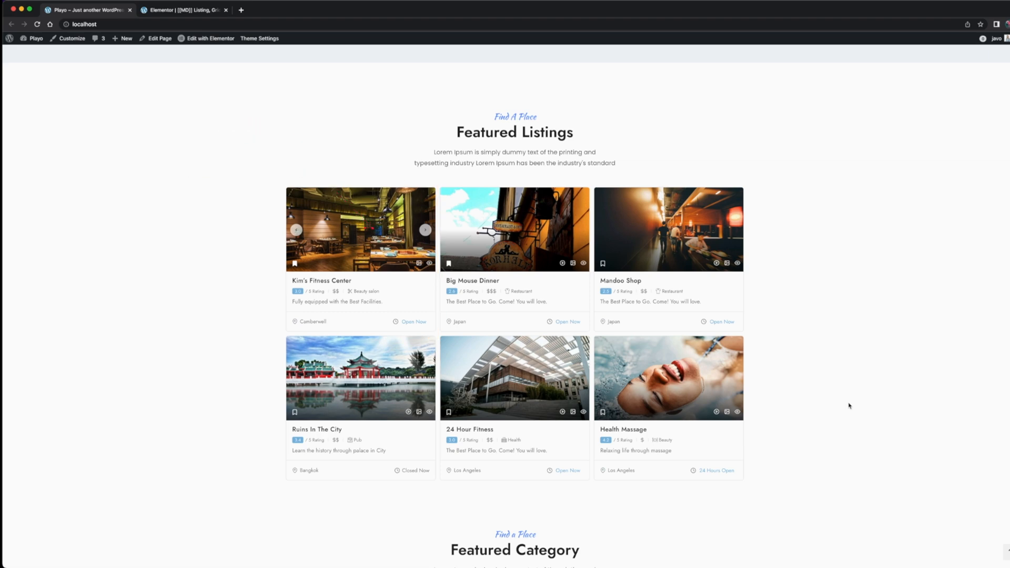
Look through the home page's listing, category, location and news sections to see which cards are built with modules
scroll(841, 368, down, 1)
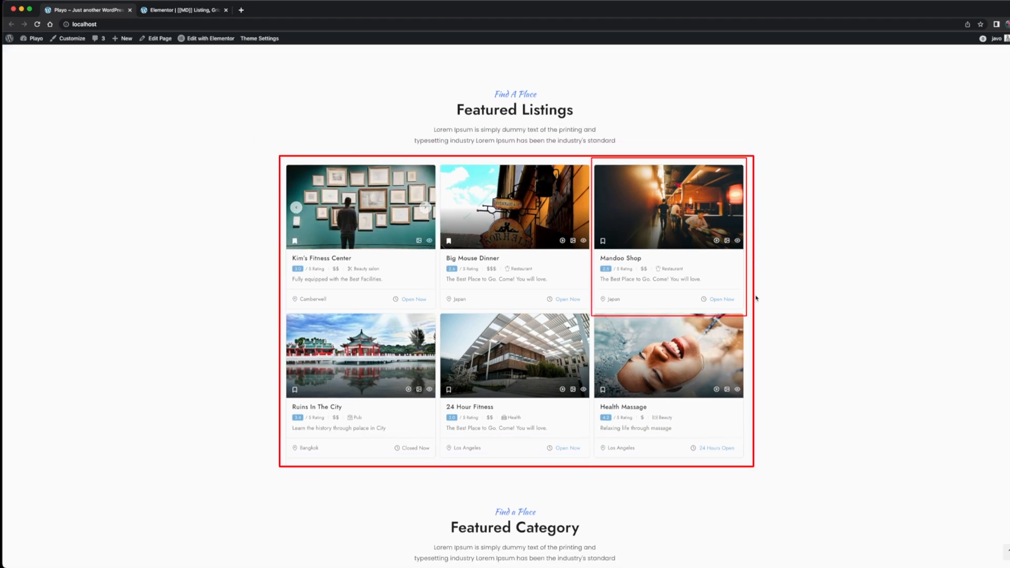
scroll(780, 246, down, 10)
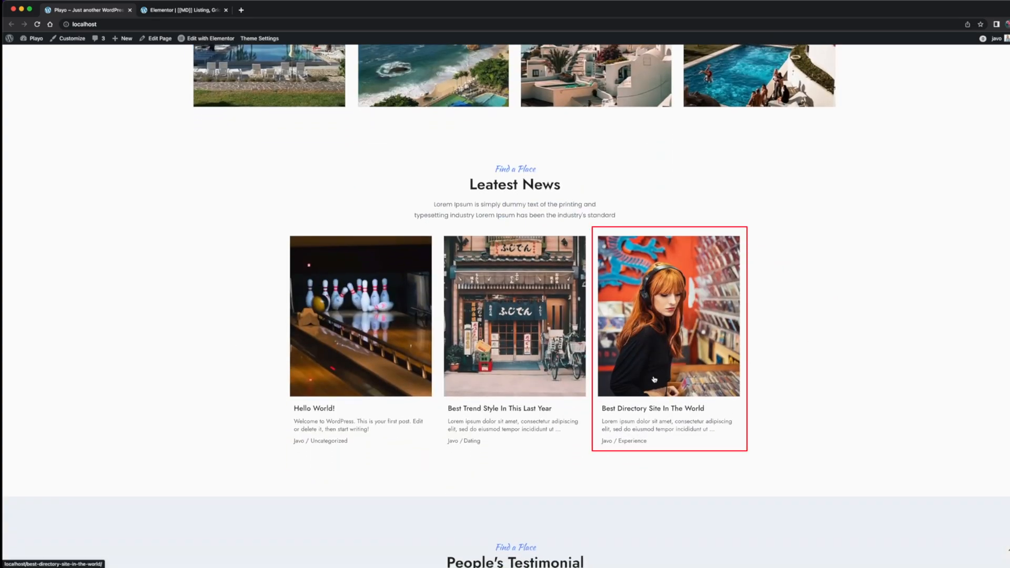
scroll(793, 288, up, 15)
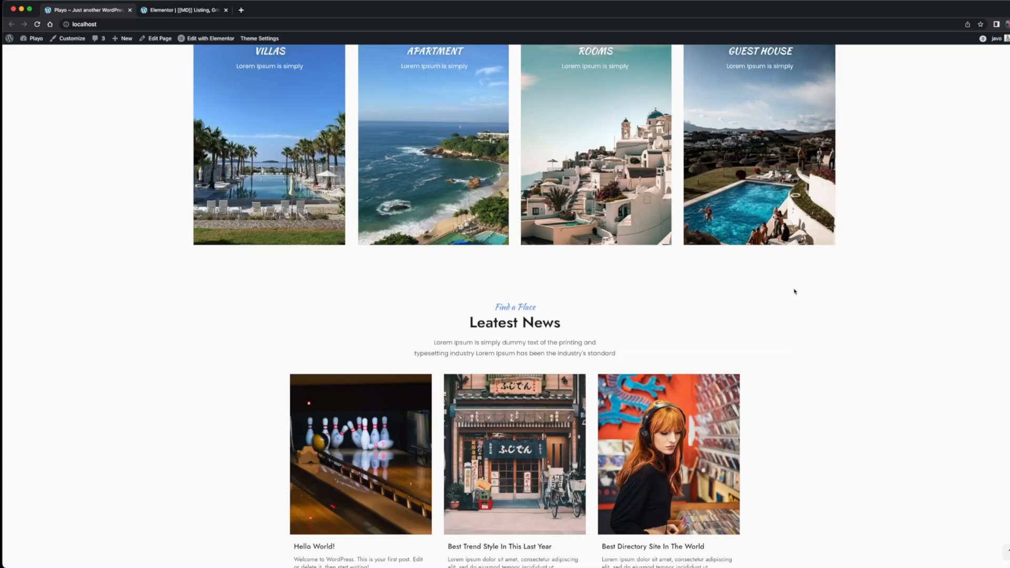
scroll(794, 291, up, 4)
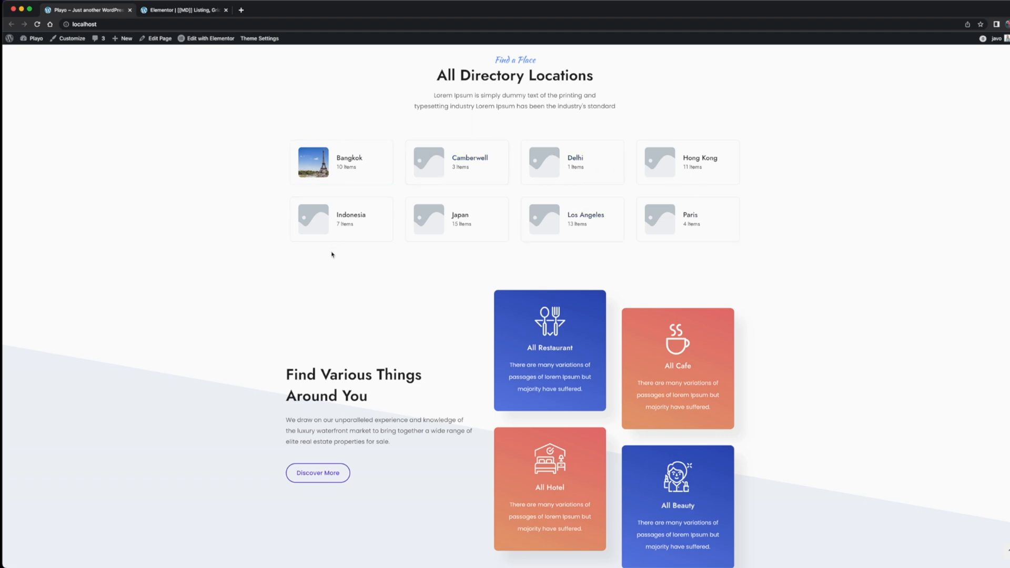
scroll(332, 254, up, 10)
Open the "[[MD]] Listing, Grid - Boxed Rating, Repeat icons" template of the Featured Listings cards in the Elementor editor
mouse_move(210, 39)
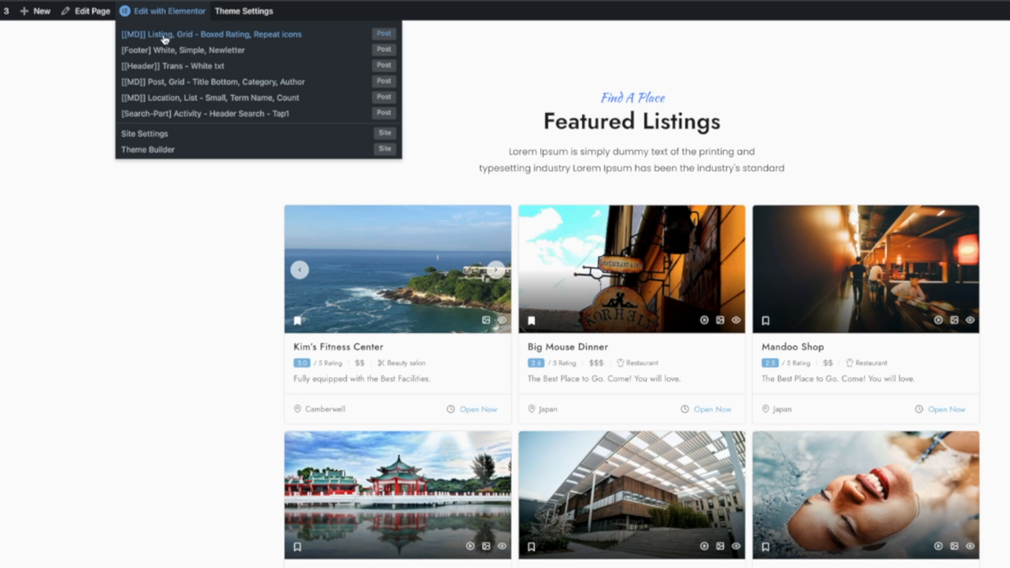
right_click(146, 41)
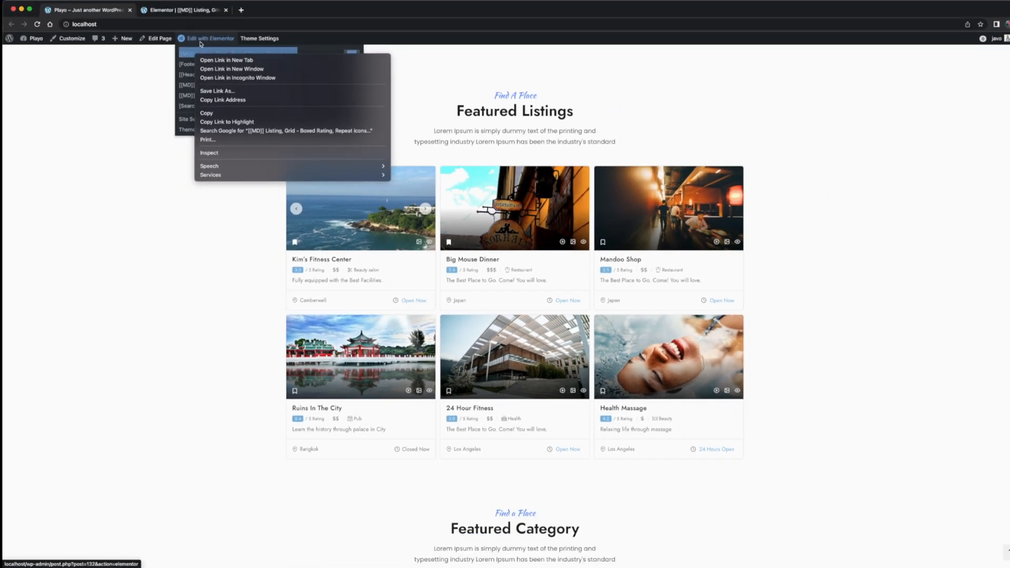
click(199, 43)
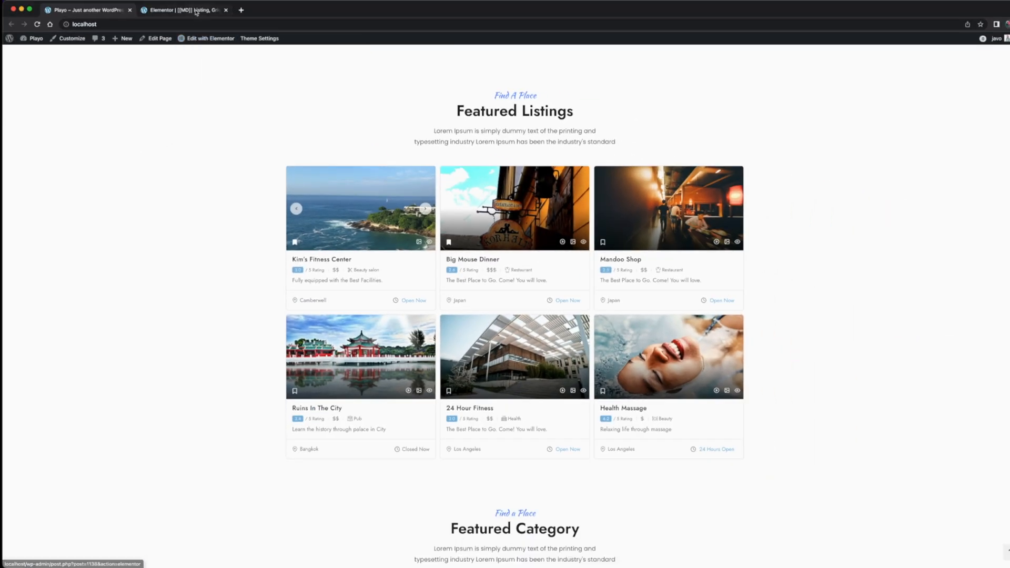
click(195, 11)
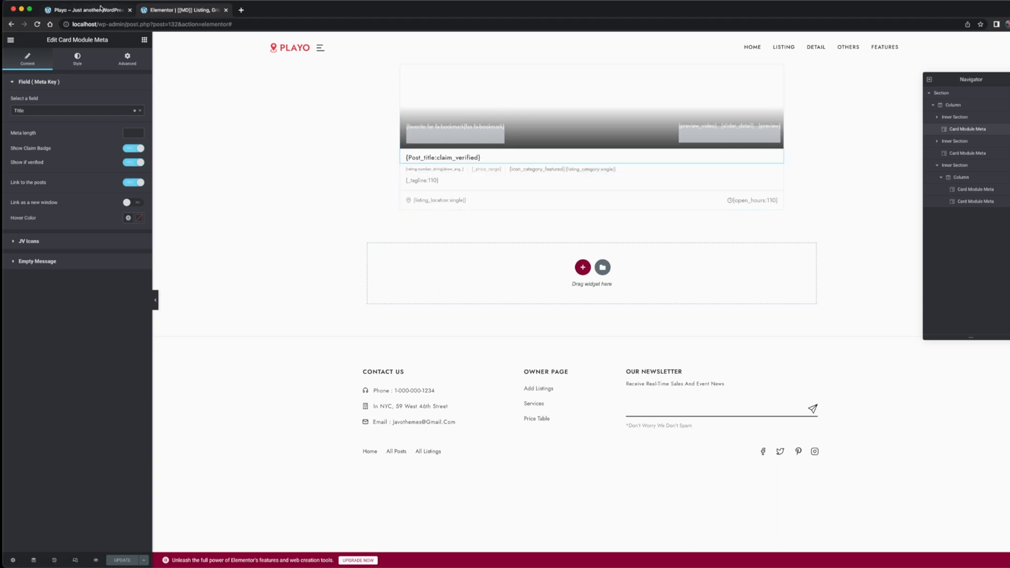
Compare the Featured Listings cards on the home page with the fields of the listing grid module in the editor
click(100, 9)
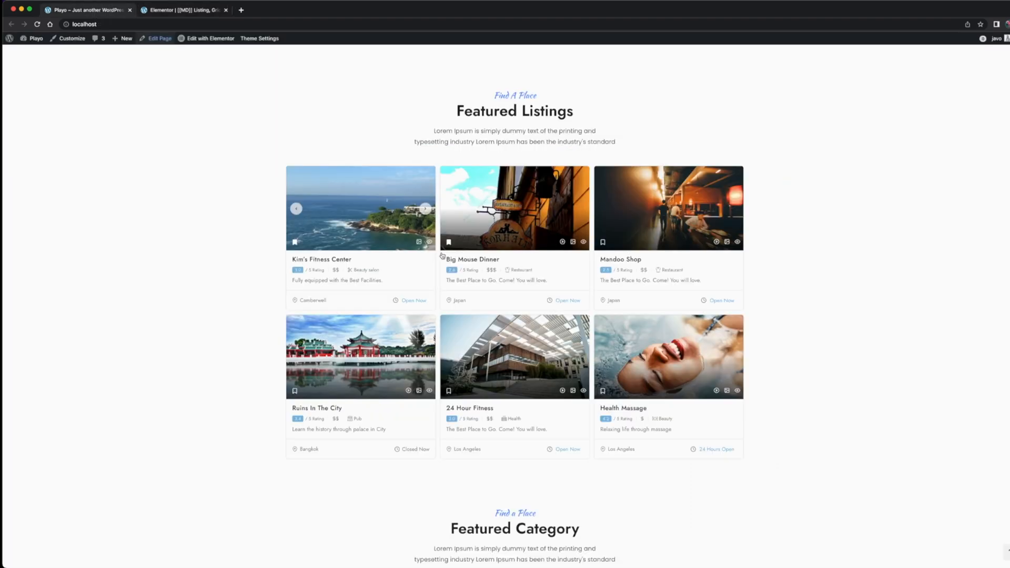
click(204, 13)
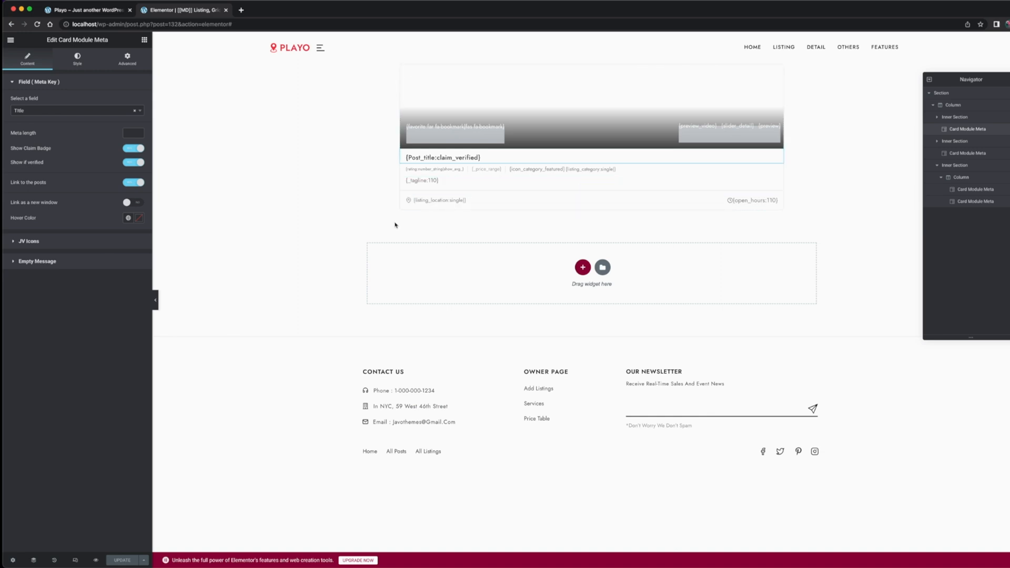
click(101, 10)
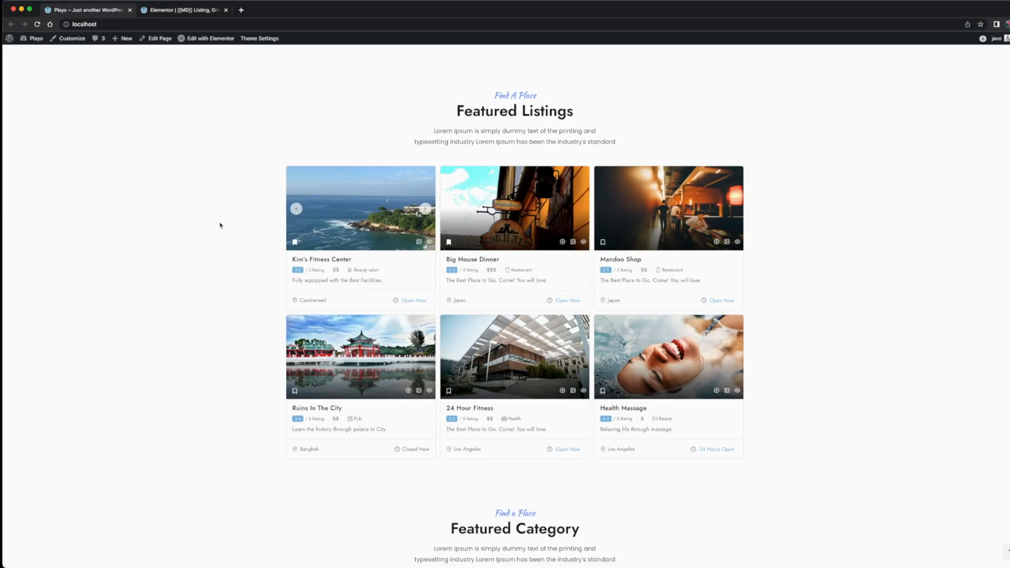
click(185, 12)
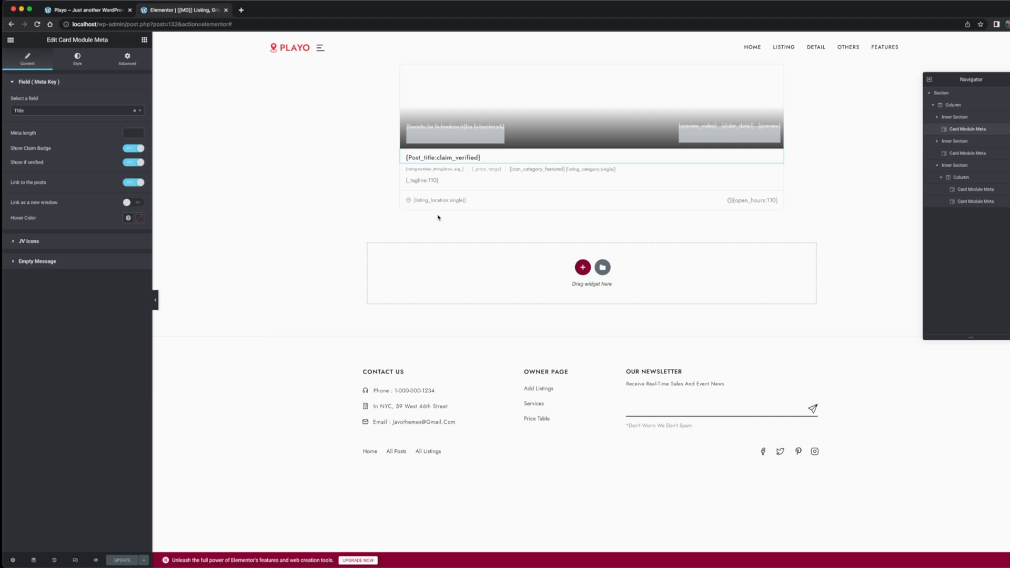
click(96, 11)
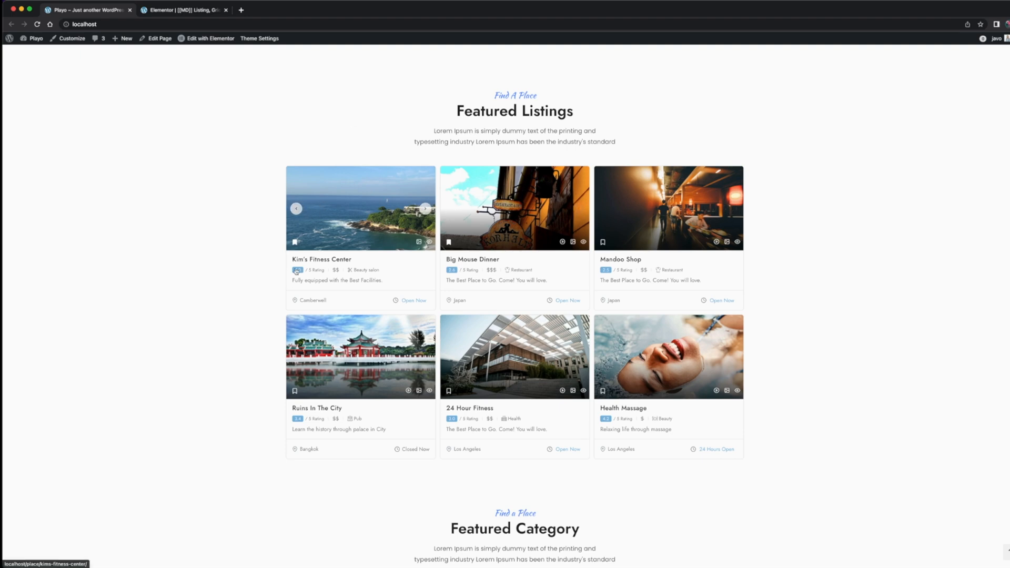
click(192, 12)
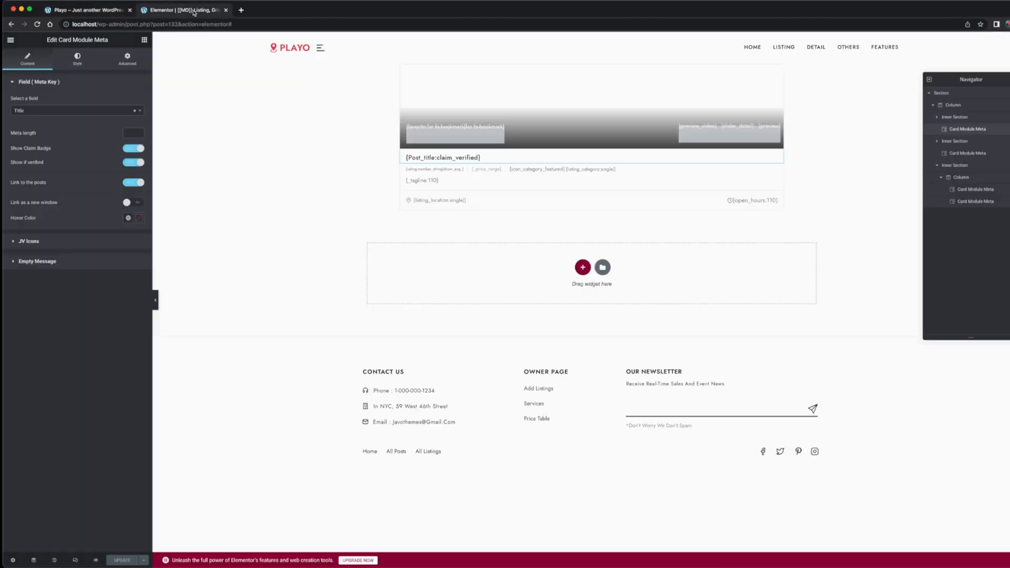
Try a different maximum width for the module in its page style settings and clear the Max Width value
click(12, 560)
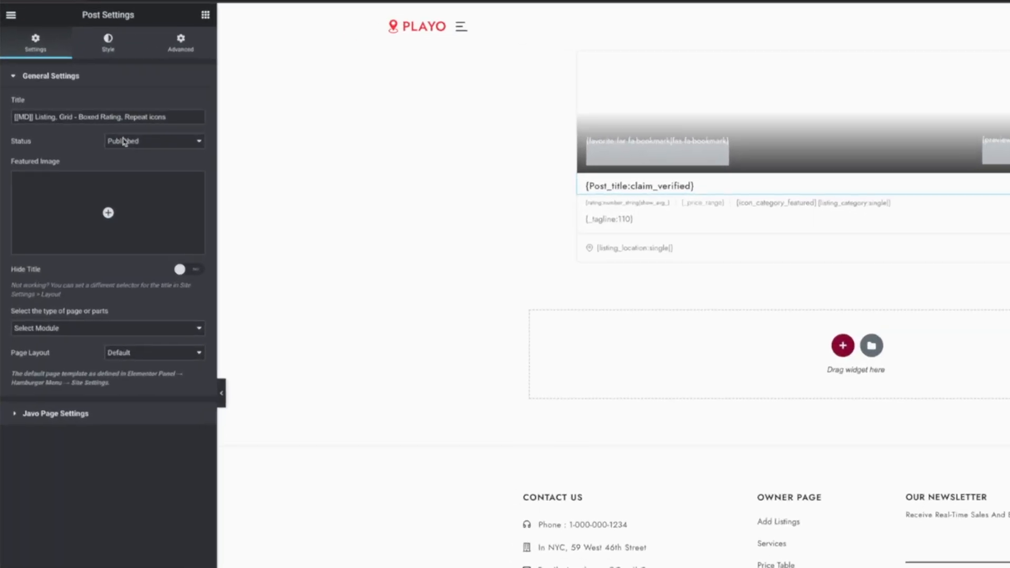
click(77, 61)
mouse_move(80, 260)
mouse_down()
mouse_move(115, 260)
mouse_move(84, 268)
mouse_up()
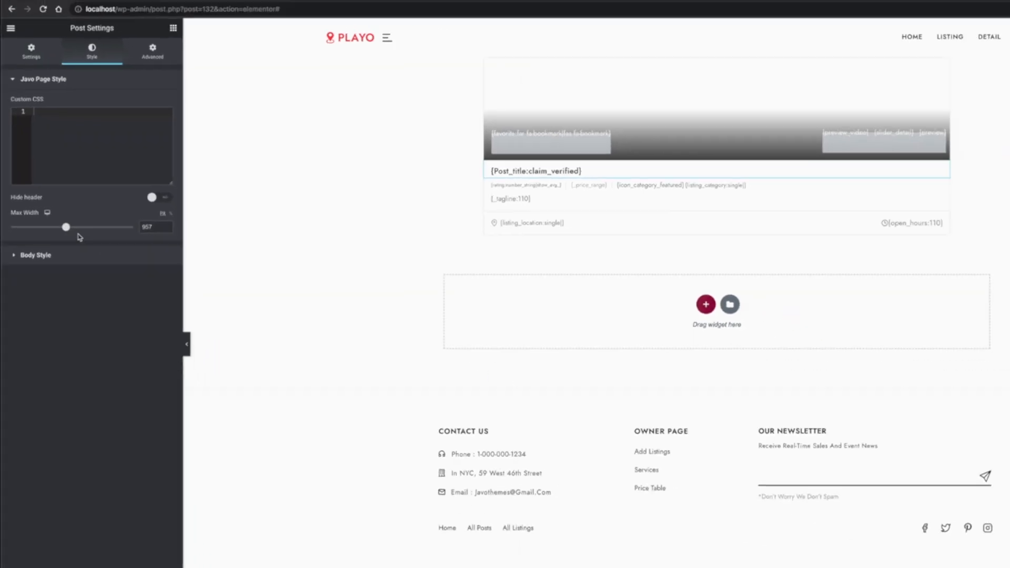
mouse_move(59, 209)
mouse_down()
mouse_move(44, 207)
mouse_move(53, 212)
mouse_up()
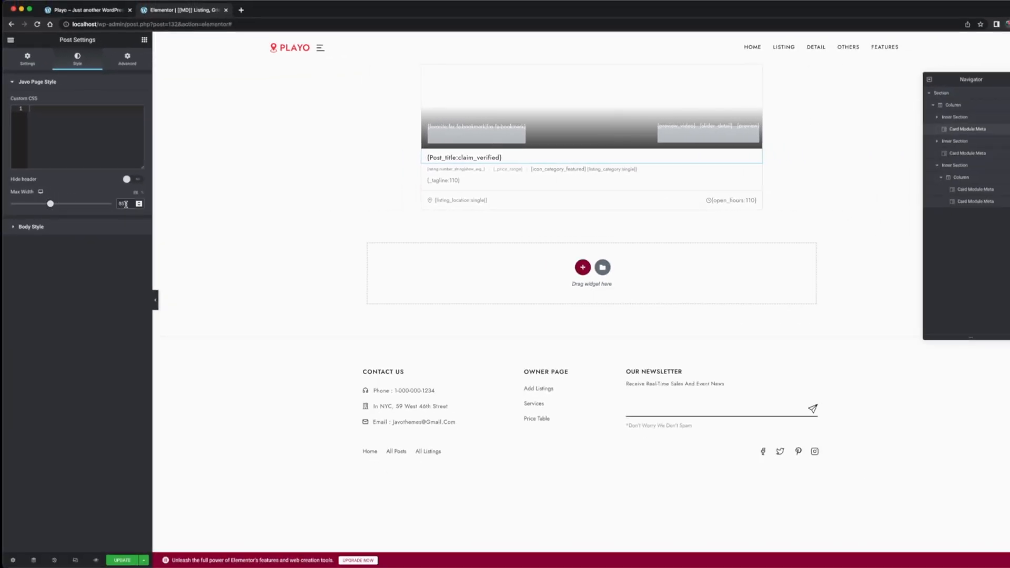
key(BackSpace)
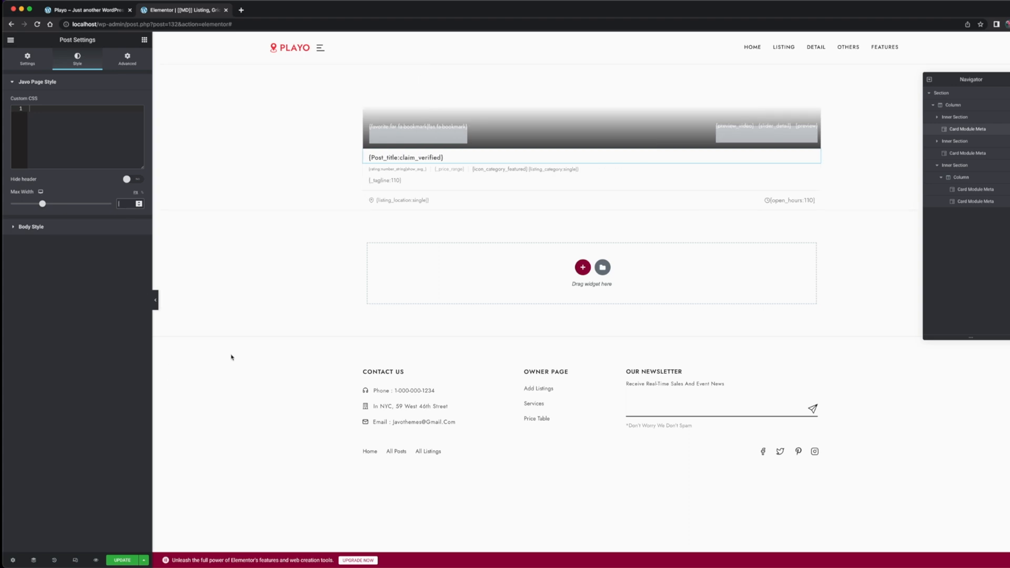
Review the Image source options of the Card Module Media widget, using the home page cards as reference
click(114, 11)
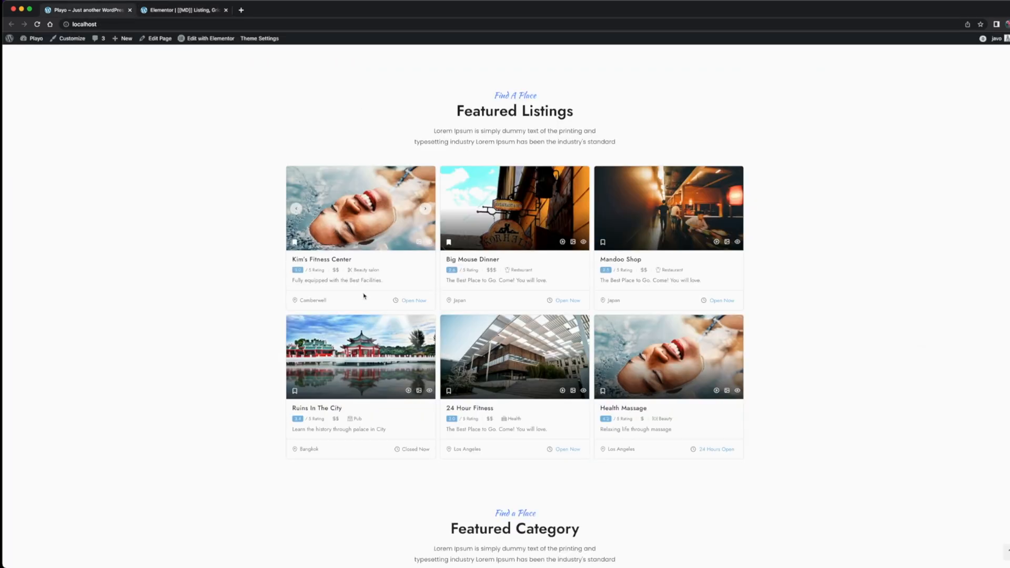
click(201, 12)
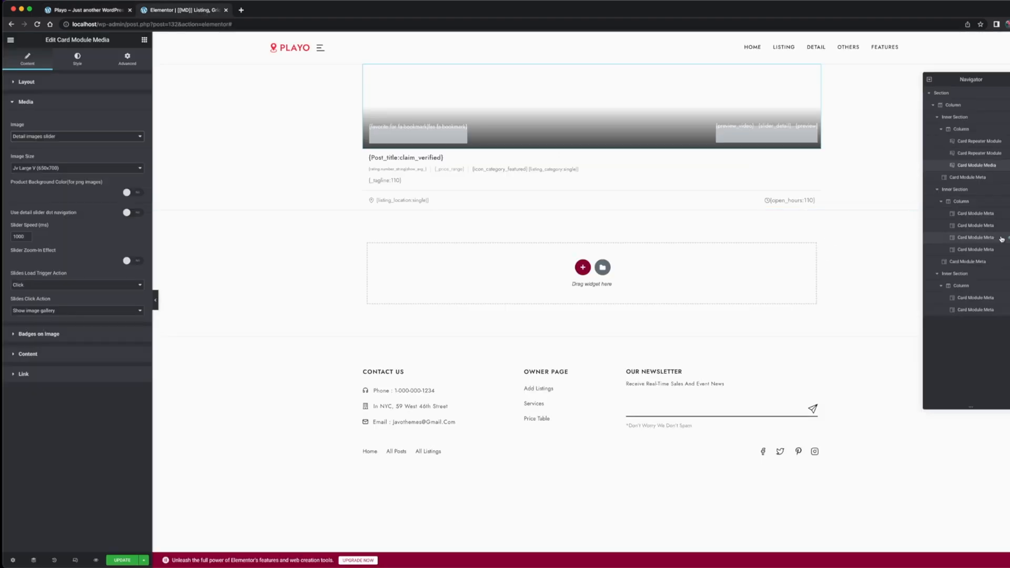
click(96, 136)
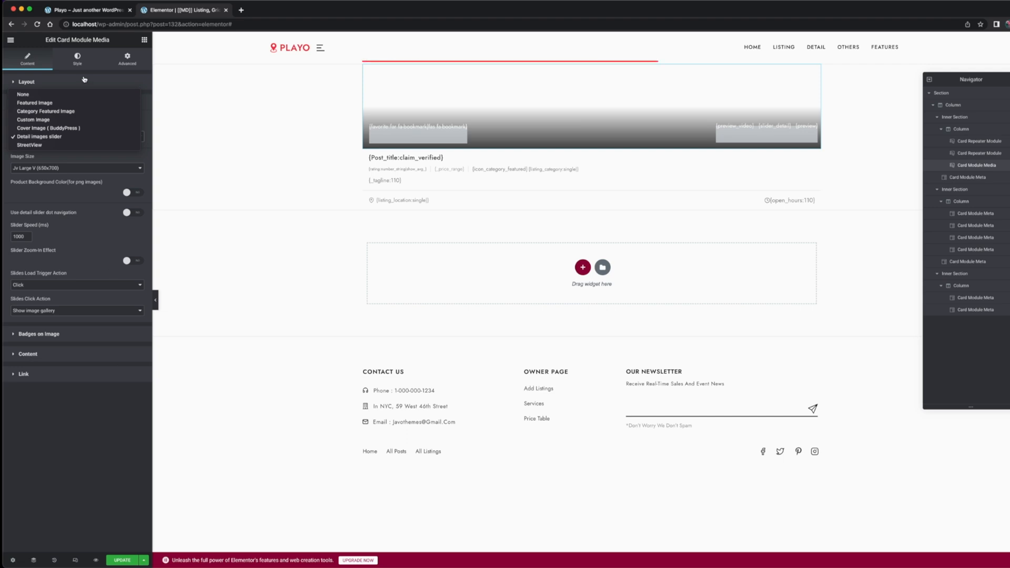
click(343, 101)
Examine the image slider and the overlay icons on the first two Featured Listings cards of the home page
click(95, 10)
mouse_move(402, 248)
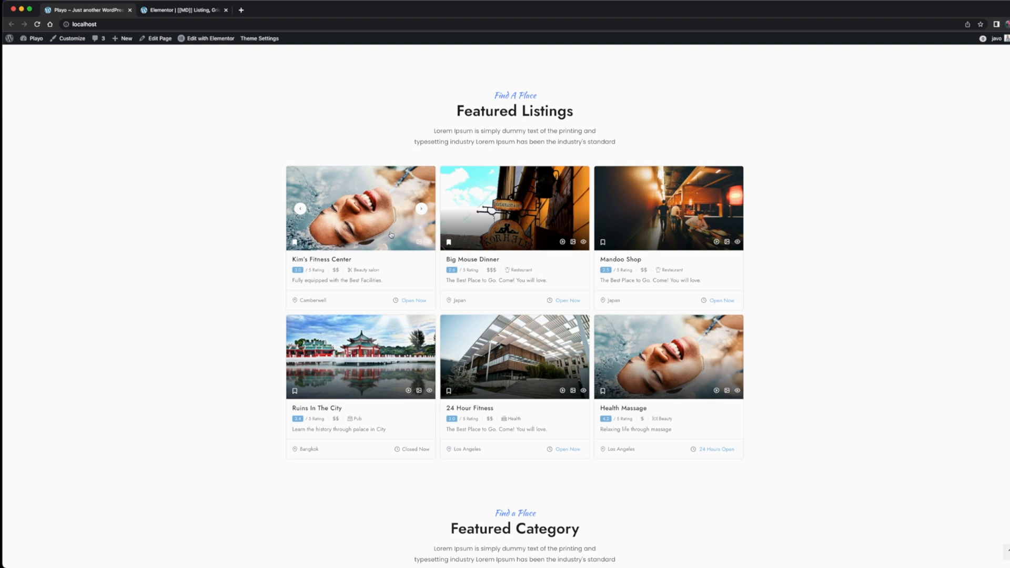
mouse_move(508, 241)
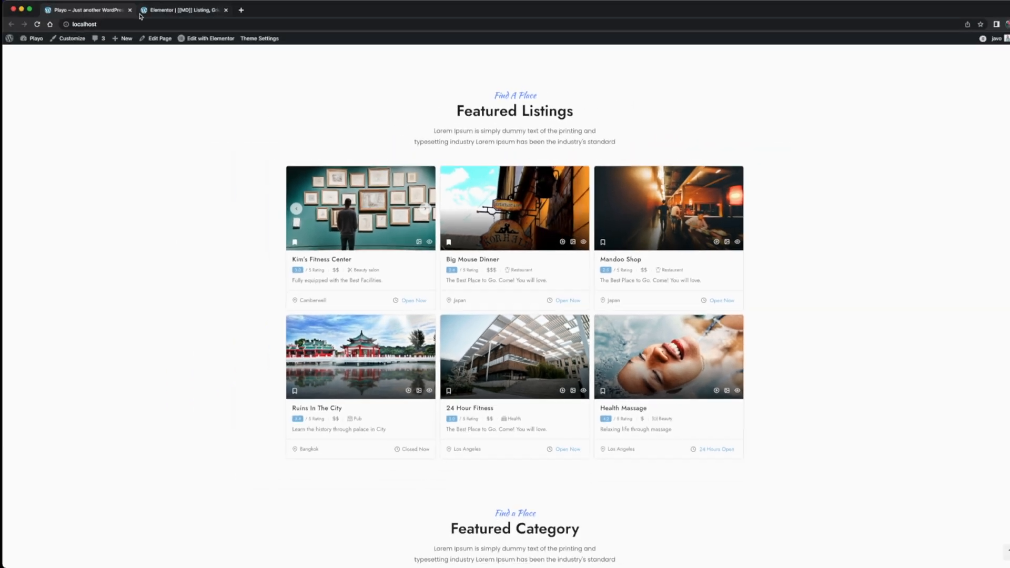
Inspect the absolute position and offset settings of the Card Repeater Module that holds the bookmark icon
click(164, 11)
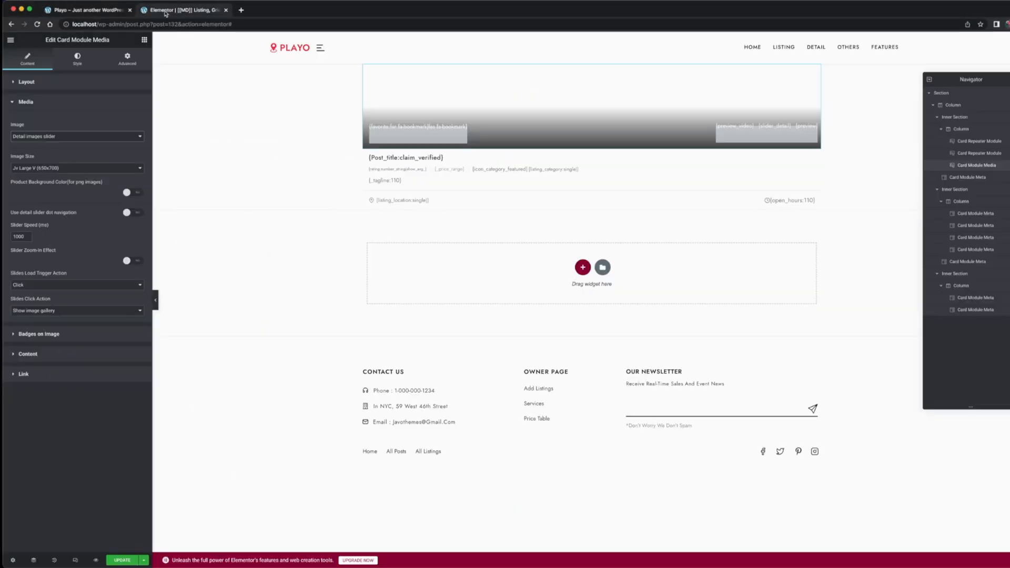
click(979, 142)
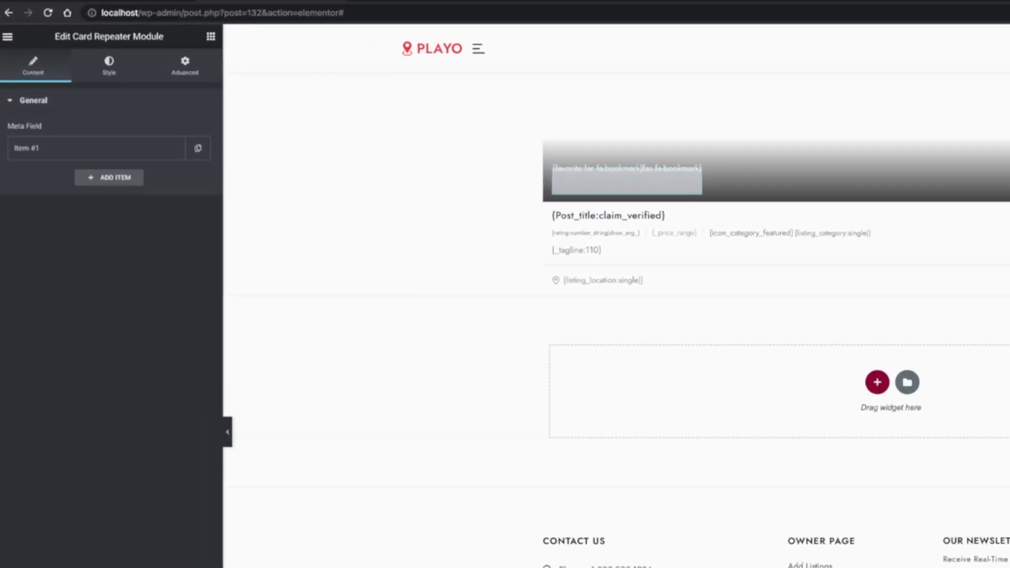
click(186, 66)
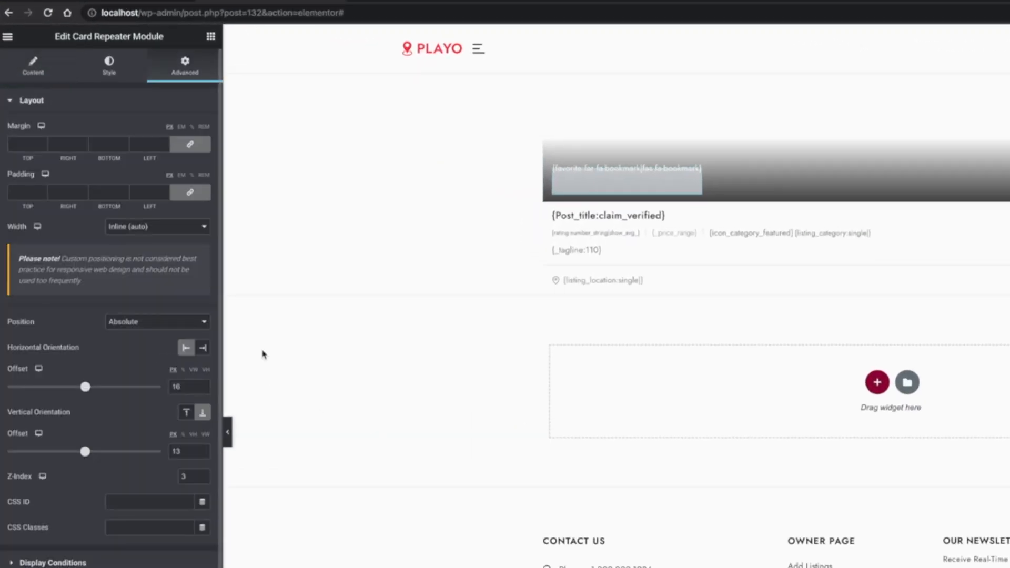
click(189, 386)
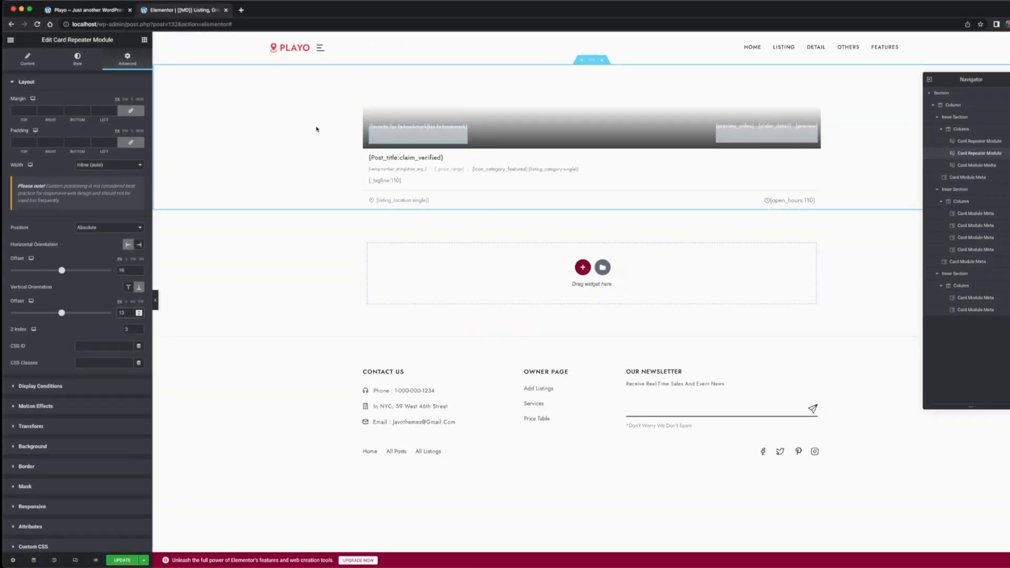
Inspect the bookmark repeater's Item #1 and browse the Button Type options available for it
click(27, 59)
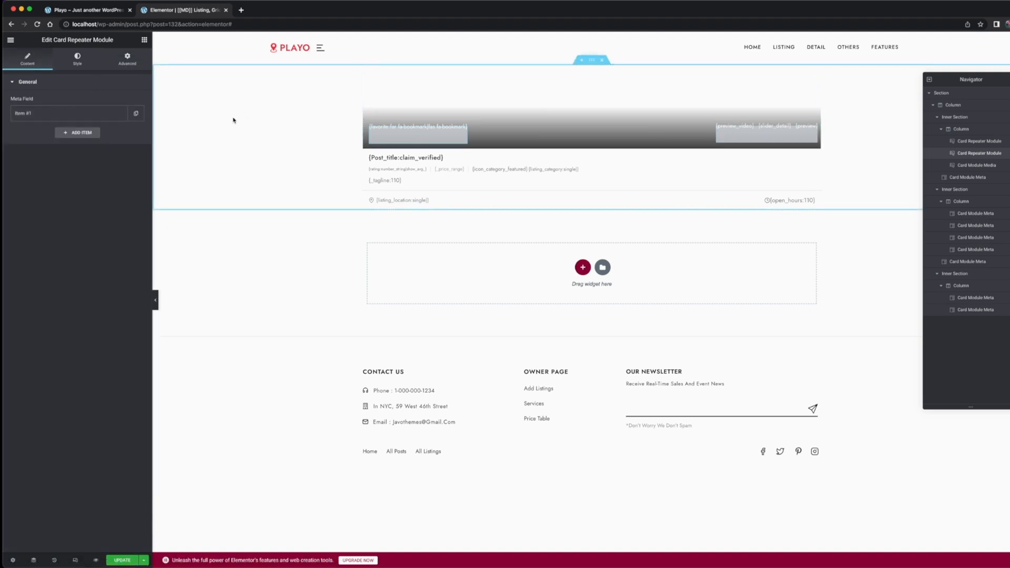
click(84, 116)
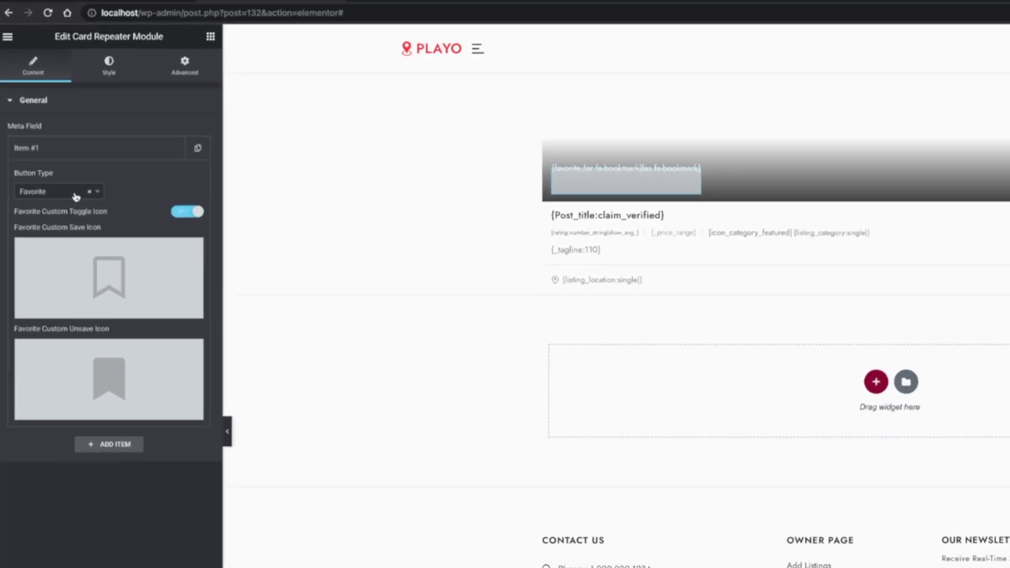
click(58, 142)
scroll(74, 315, down, 5)
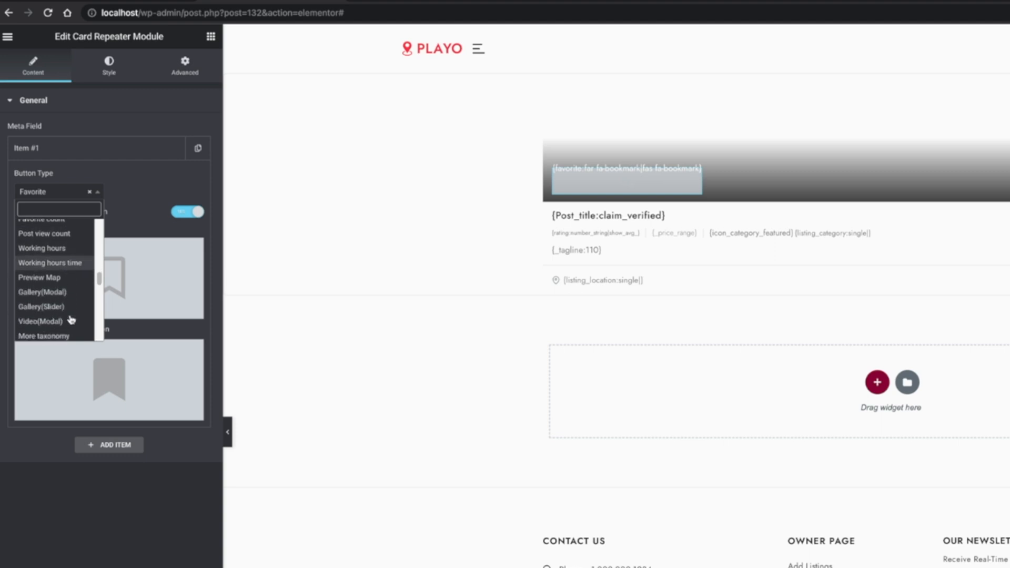
click(123, 512)
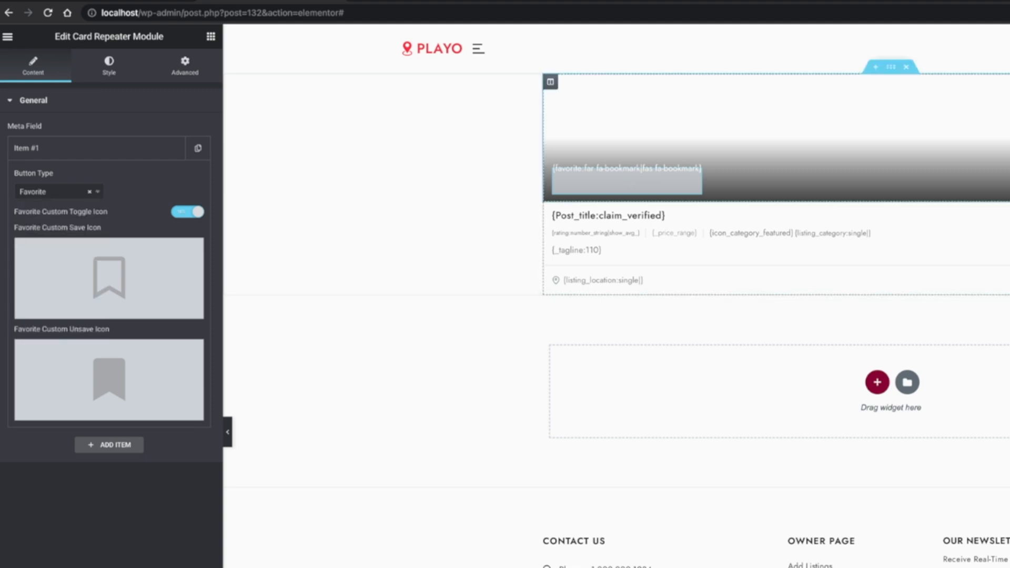
Review the button types of Items #1, #2 and #3 in the Card Repeater Module holding the video, gallery and preview icons
click(447, 149)
click(113, 153)
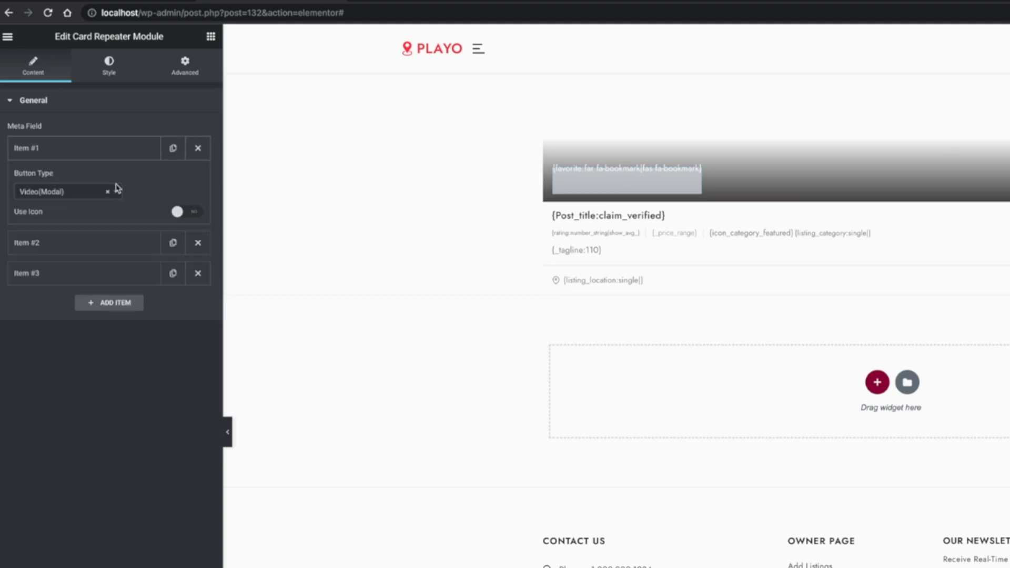
click(88, 196)
click(150, 201)
click(103, 243)
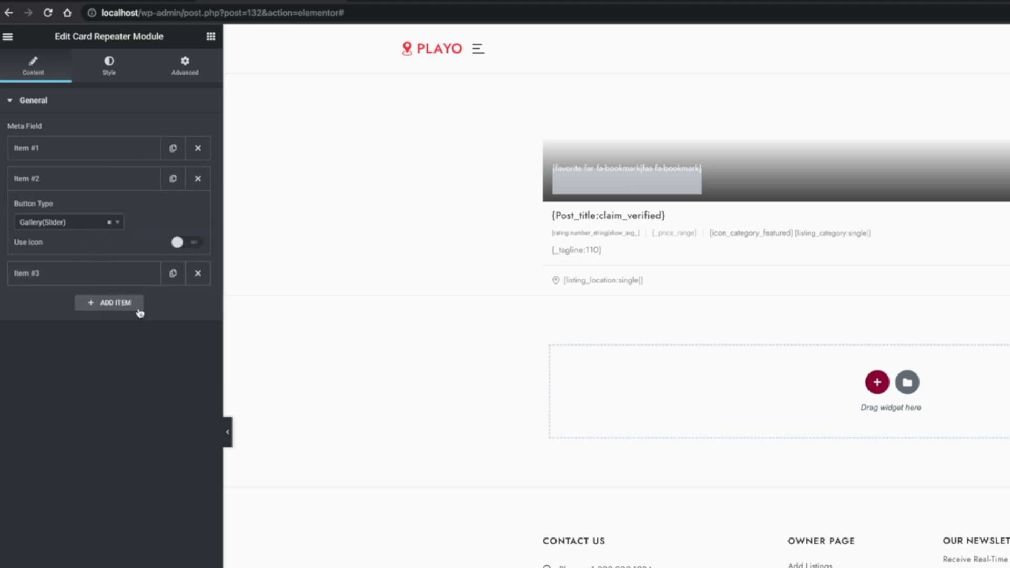
click(97, 272)
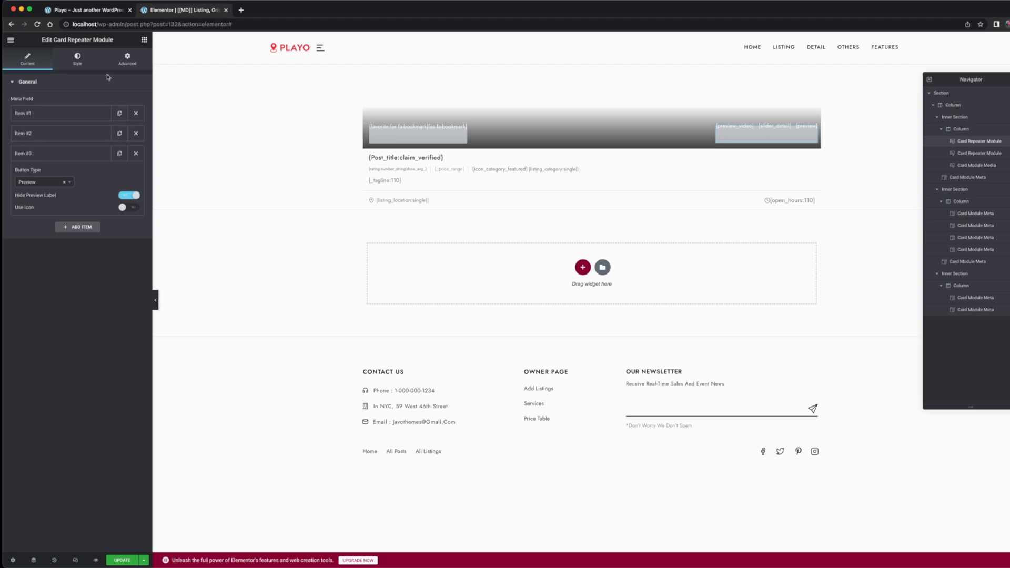
Open the video popup of the Big Mouse Dinner card on the home page
click(95, 9)
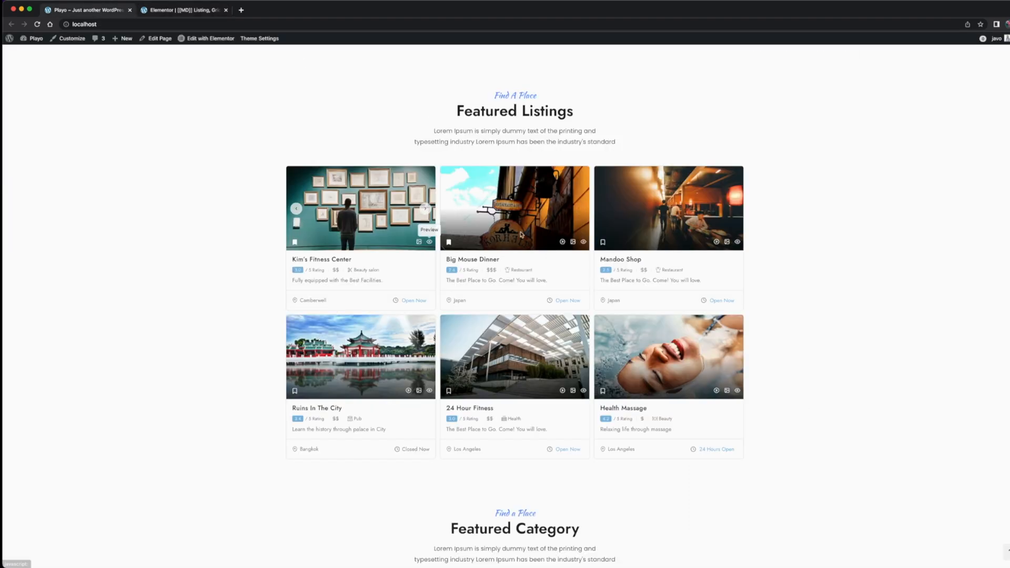
click(563, 242)
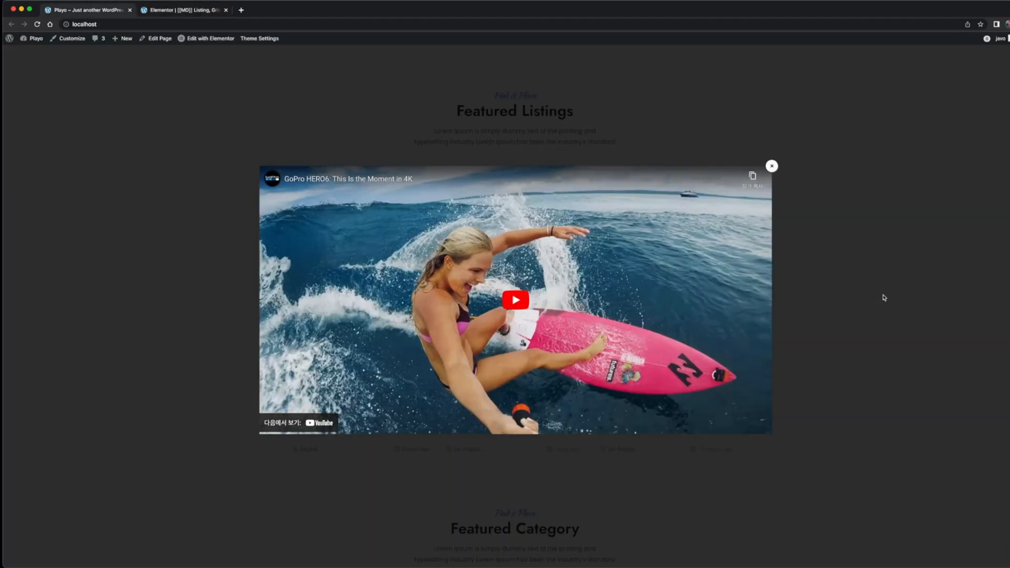
Try the gallery, preview and bookmark icons of the Big Mouse Dinner card on the home page
click(884, 298)
click(576, 244)
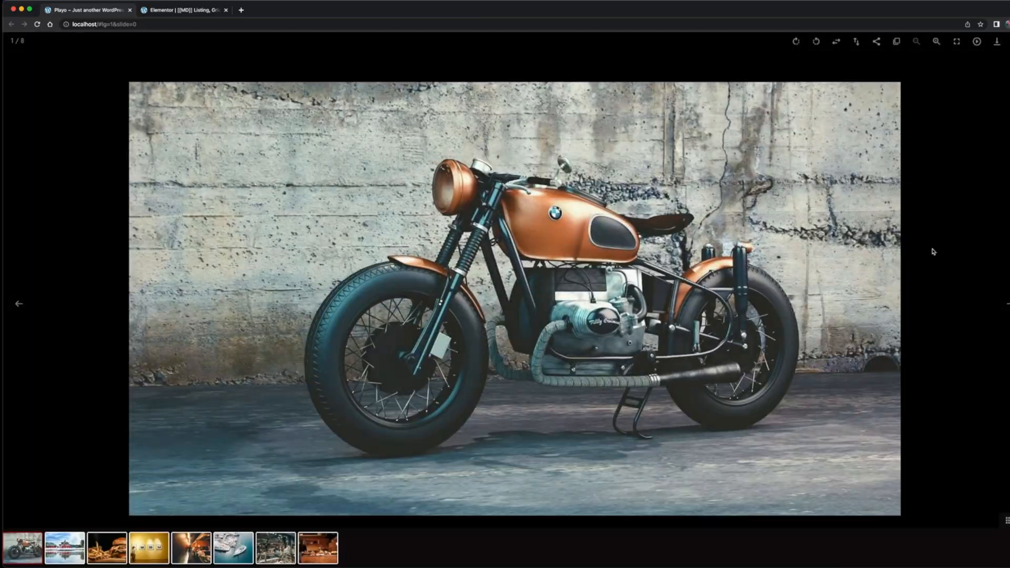
click(932, 251)
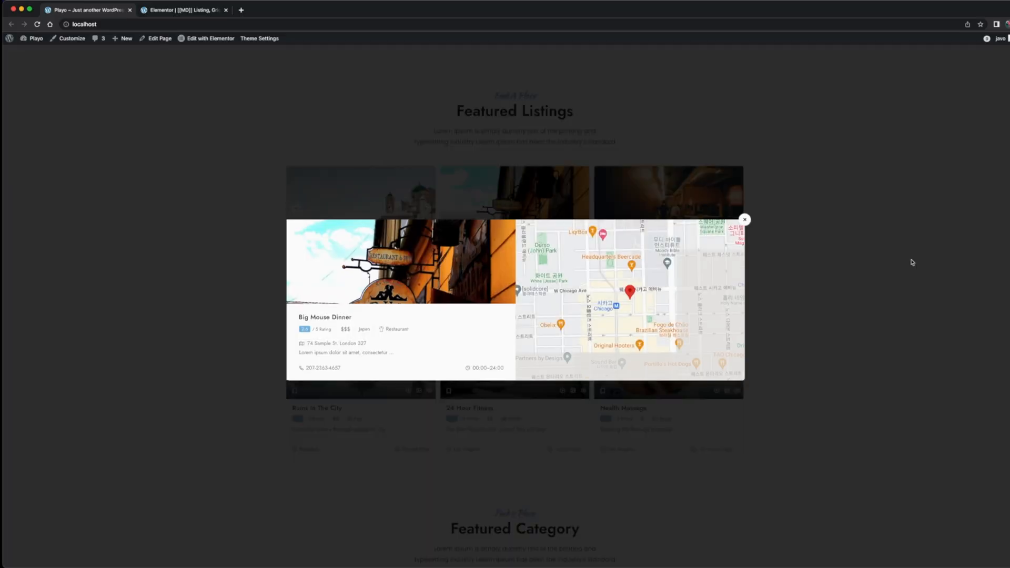
click(911, 262)
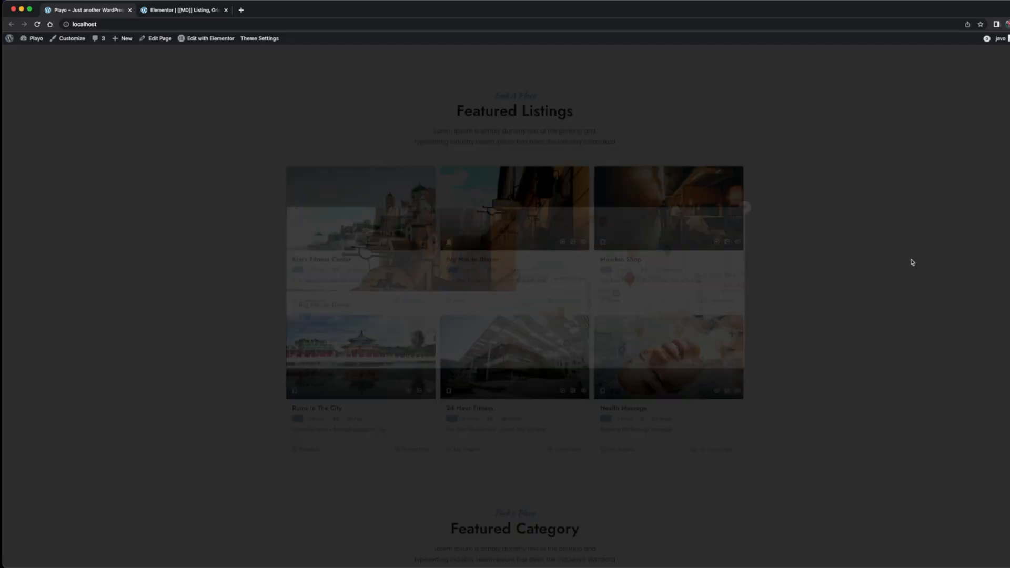
click(450, 243)
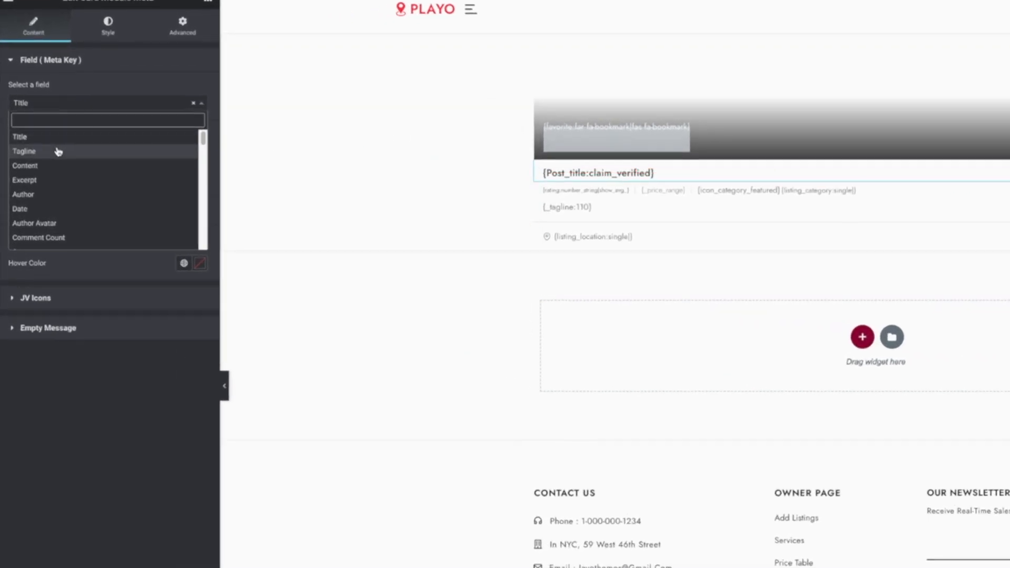
Browse the field options available for the title's Card Module Meta and compare them with the home page
scroll(55, 164, down, 5)
scroll(54, 167, down, 3)
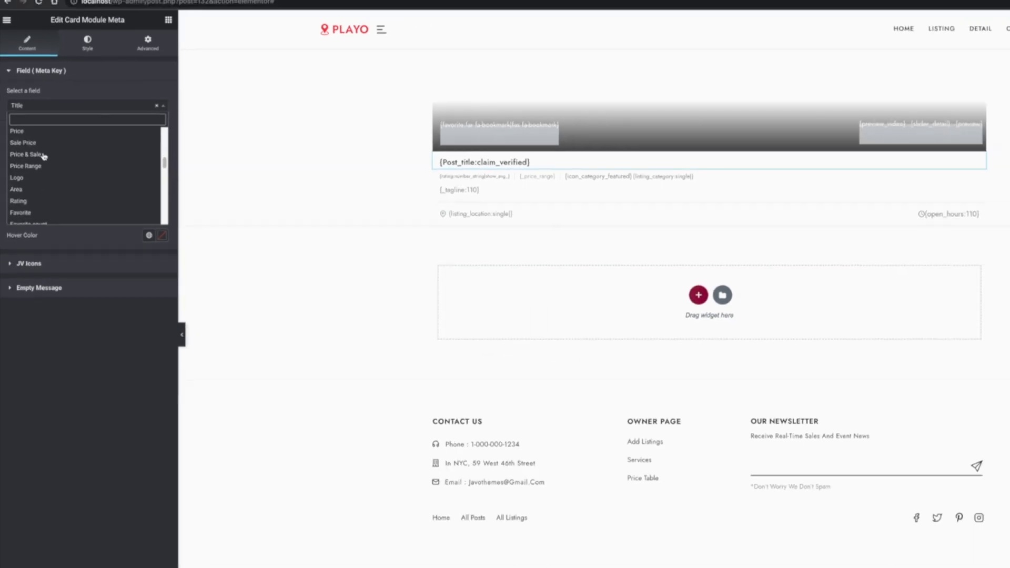
scroll(53, 167, up, 10)
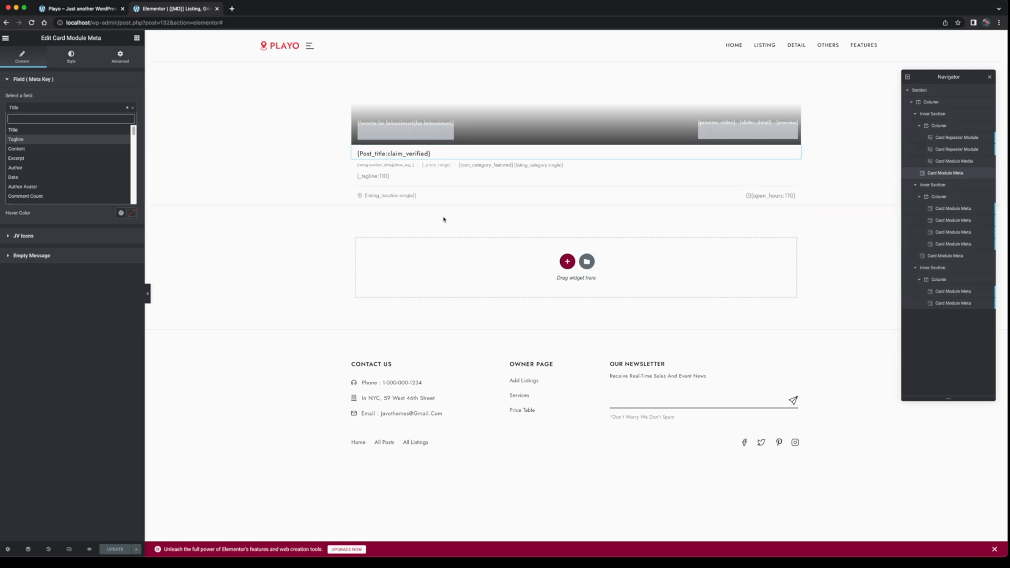
click(84, 9)
click(179, 9)
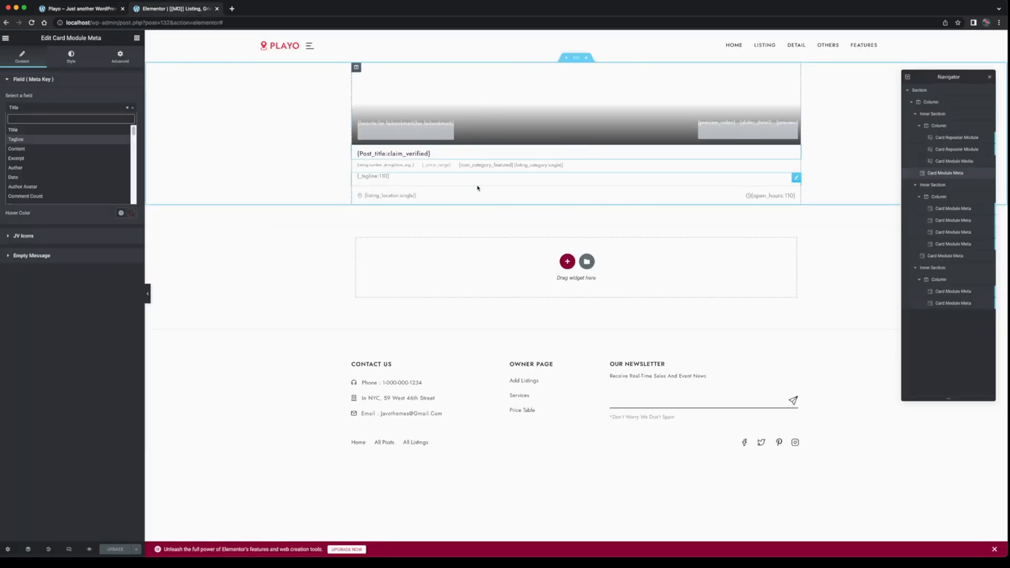
Inspect the content and style settings of the Card Module Meta that holds the tagline
key(Return)
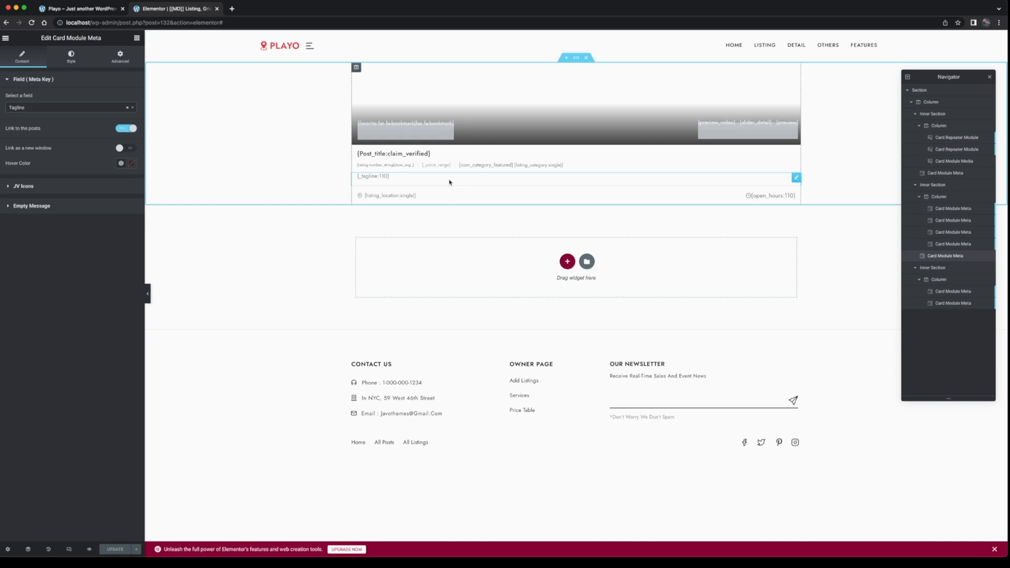
mouse_move(449, 182)
mouse_down()
mouse_move(446, 153)
mouse_move(444, 180)
mouse_up()
click(72, 58)
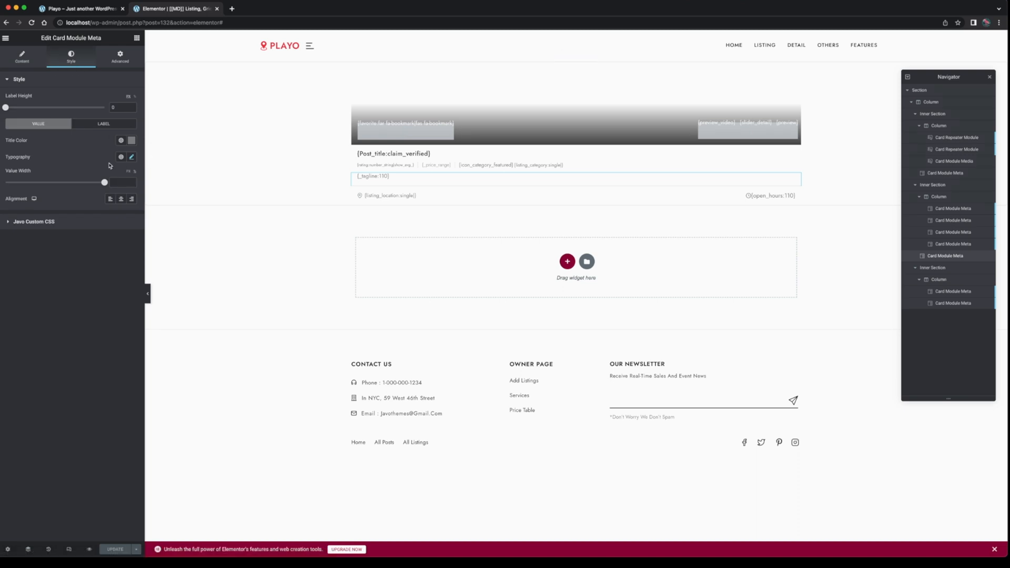
Review the Featured Listings cards on the home page
click(106, 11)
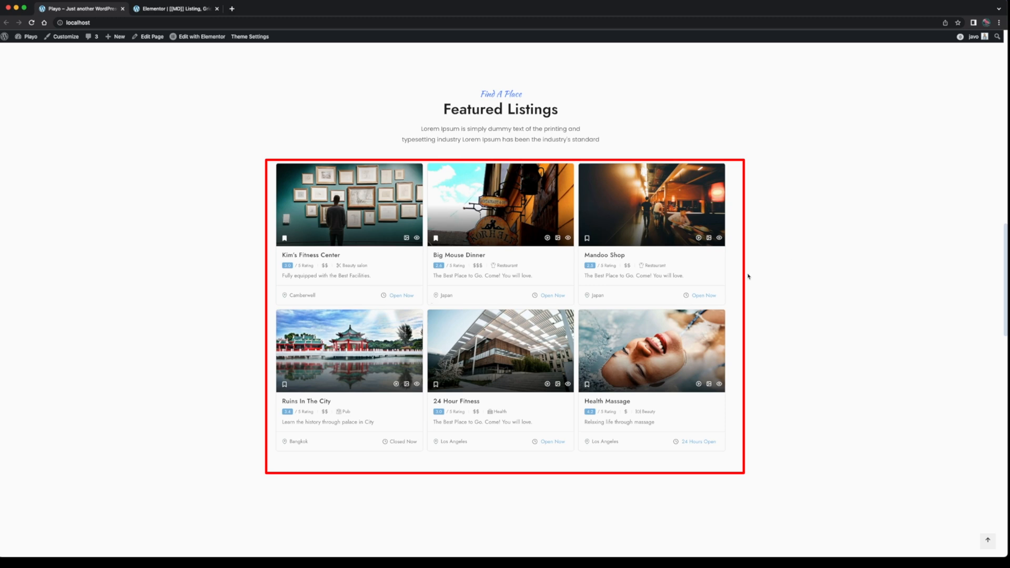
scroll(748, 276, down, 1)
scroll(748, 276, up, 1)
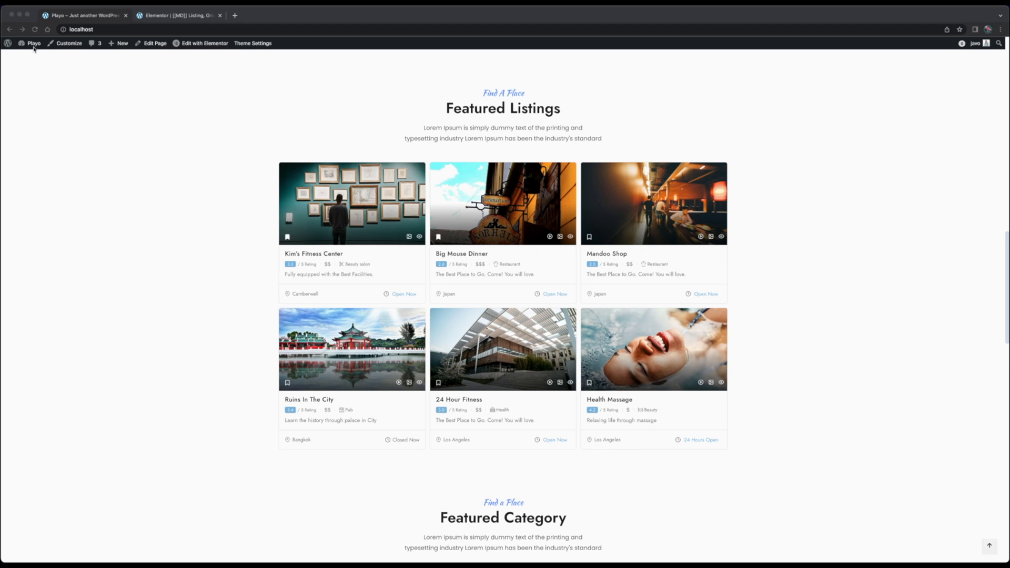
Open the WordPress dashboard in a separate browser tab and show only the Card Module templates of Javo Theme's Page Builder
mouse_move(33, 44)
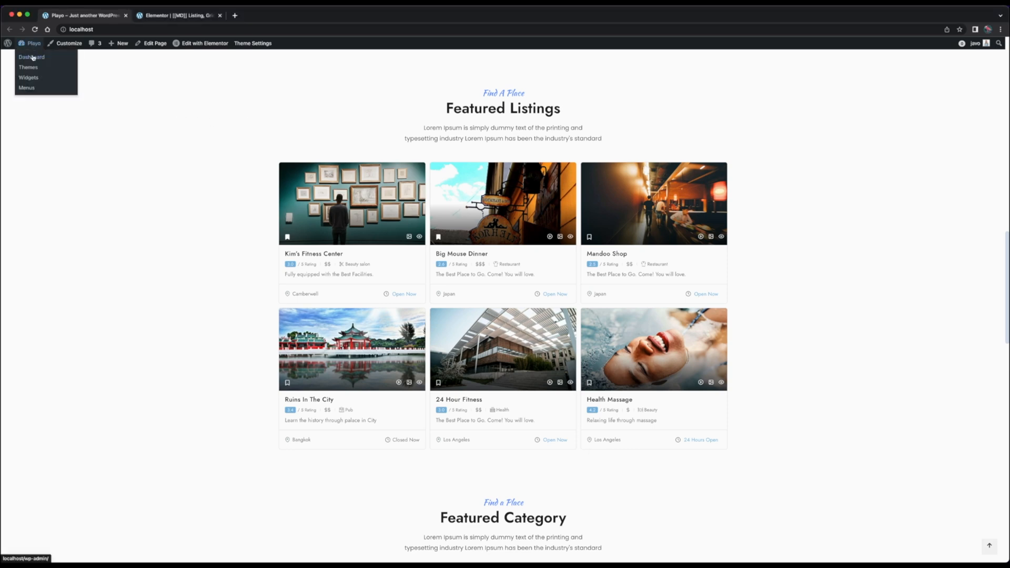
super+click(33, 58)
click(173, 16)
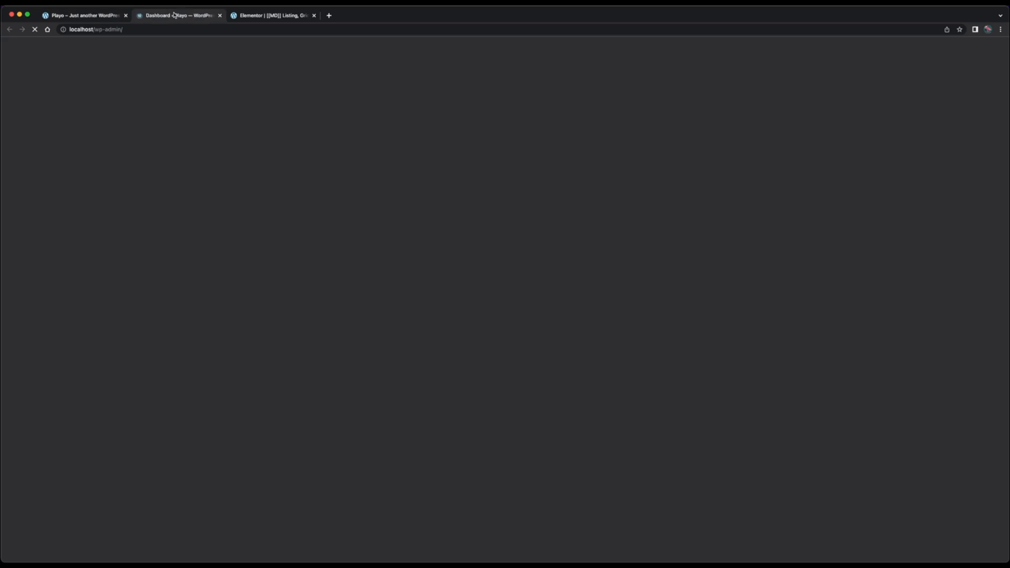
mouse_move(40, 102)
click(92, 147)
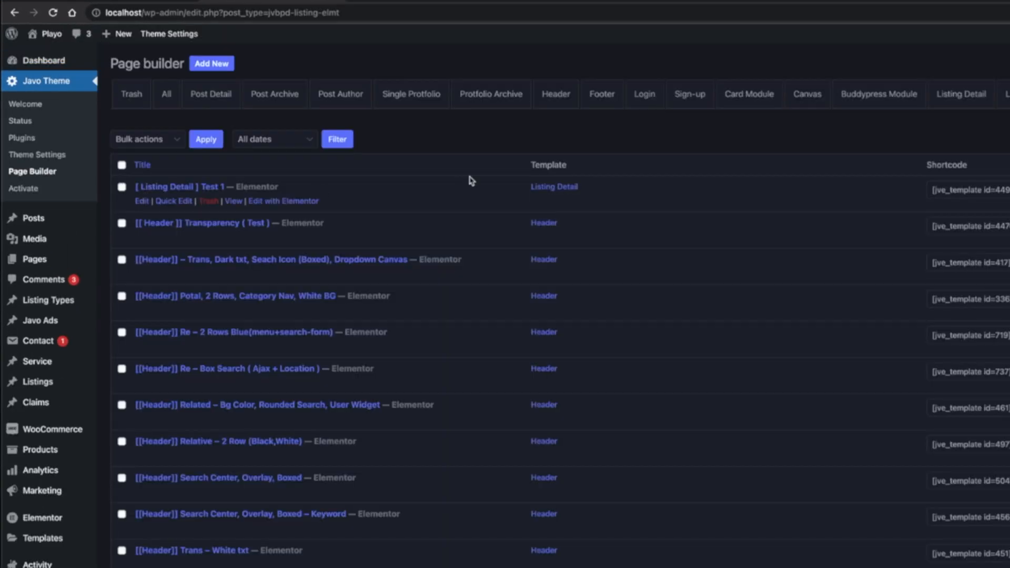
click(748, 95)
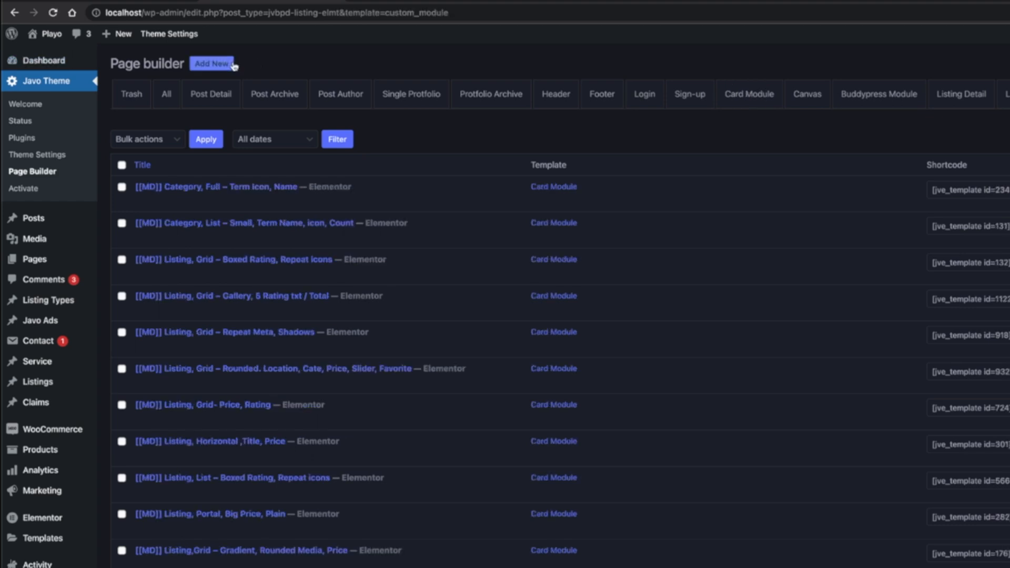
Create a new page builder template titled "[MD] Card Module Test 1"
click(212, 64)
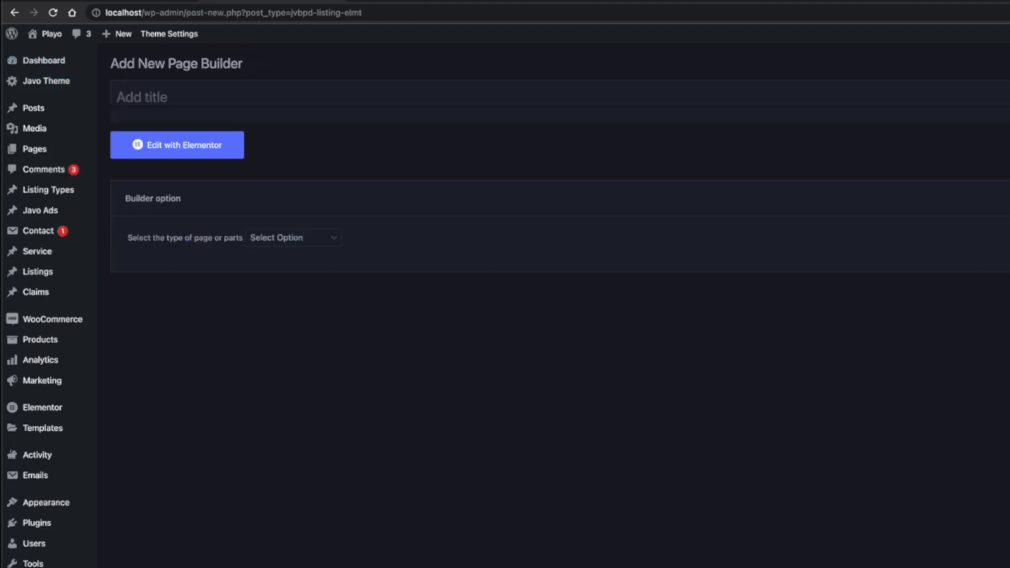
click(122, 93)
text([MD])
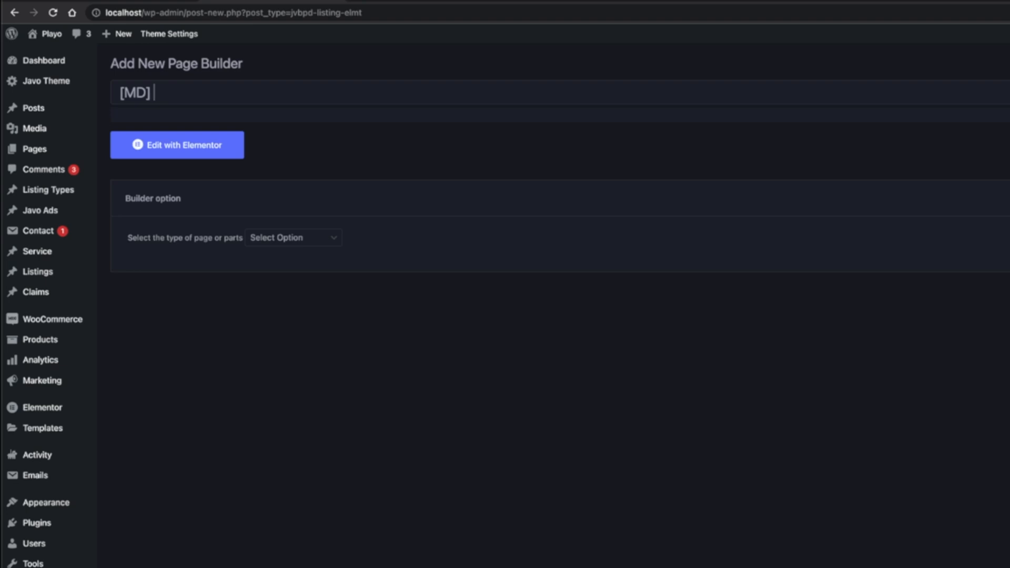
text( Card Modlu)
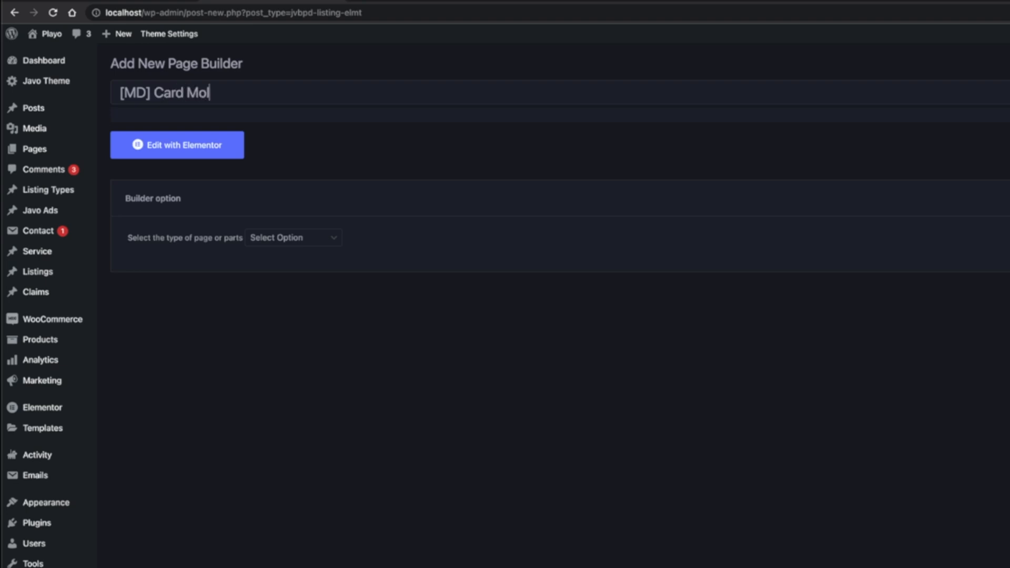
text(e)
key(BackSpace)
key(BackSpace)
key(BackSpace)
text(ule Test 1)
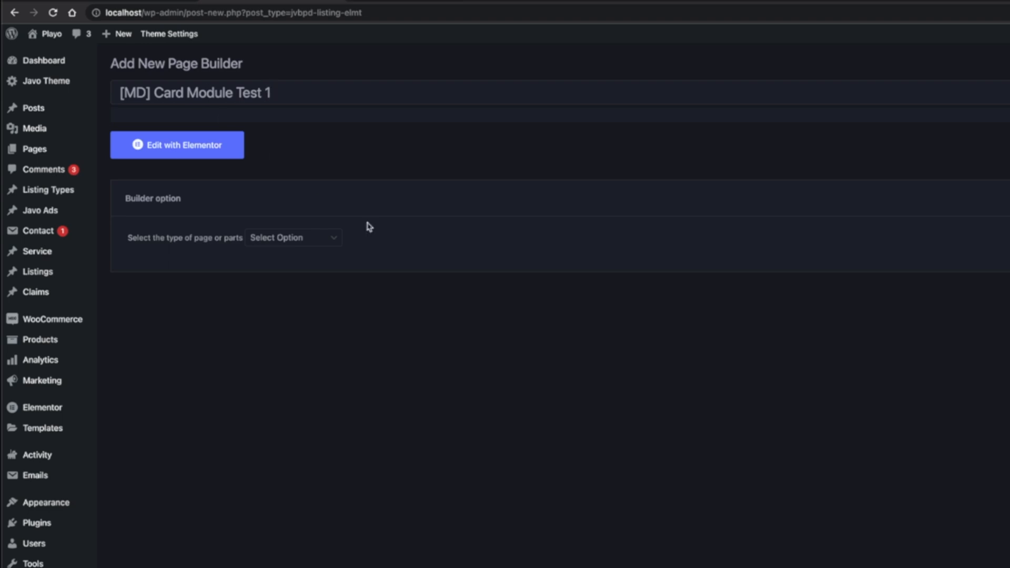
Publish the template as a Card Module for the Listings post type and open it in Elementor
click(301, 237)
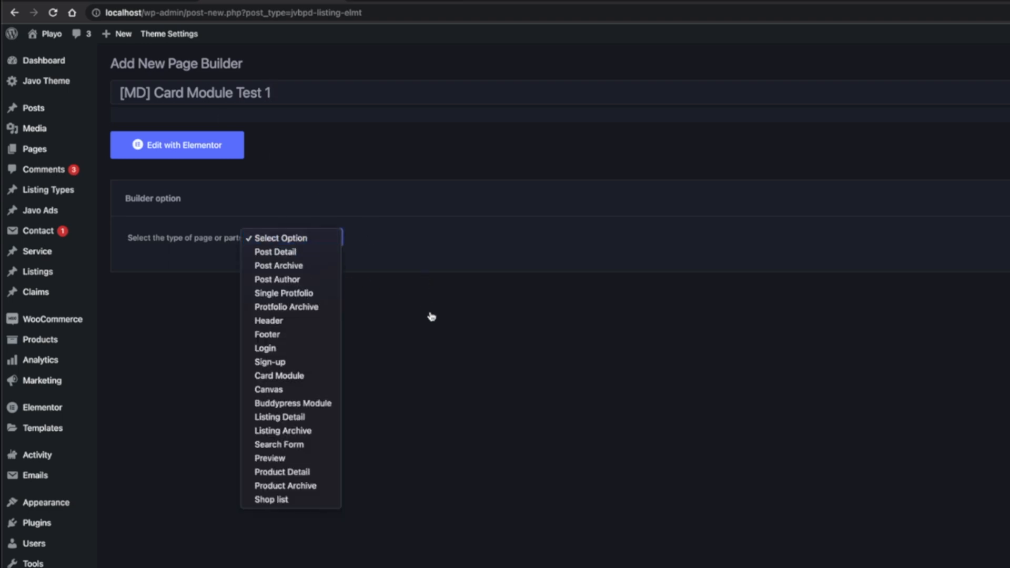
click(328, 376)
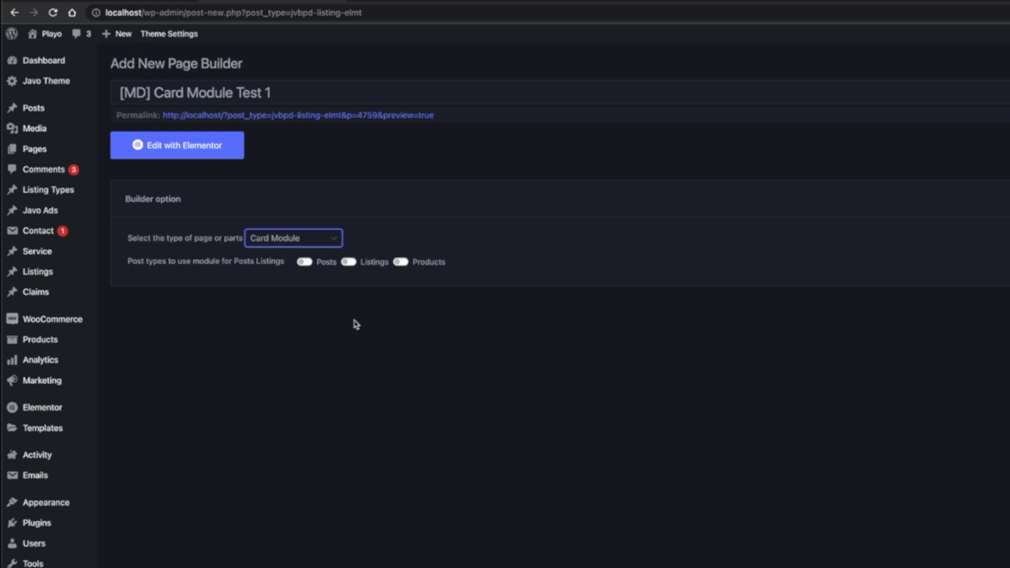
click(362, 267)
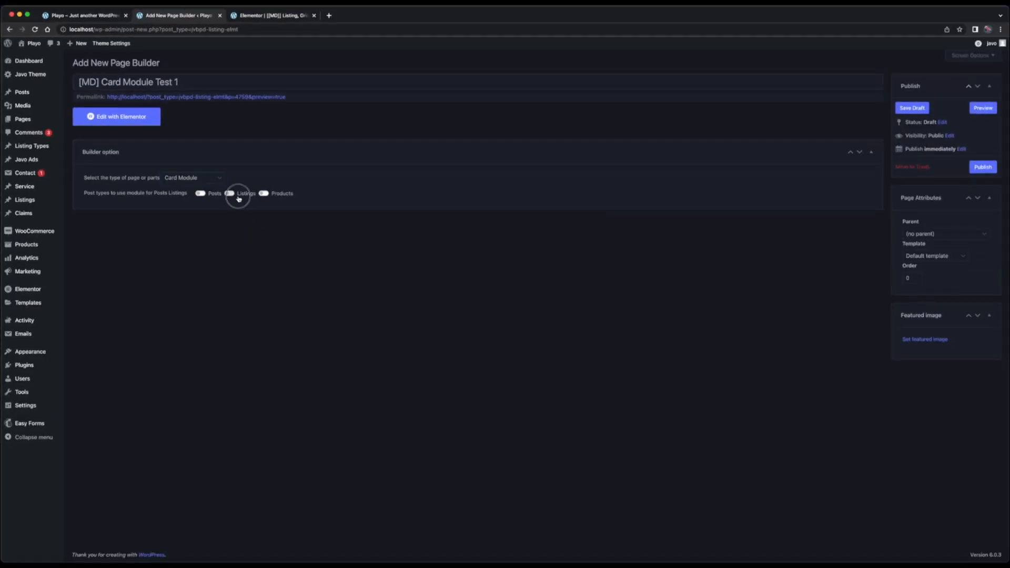
click(982, 167)
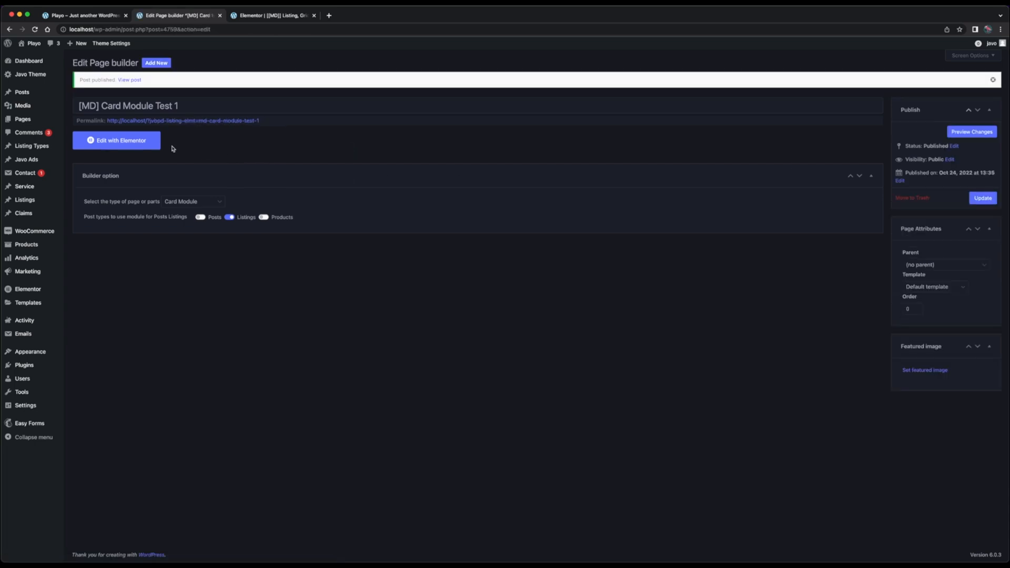
click(155, 147)
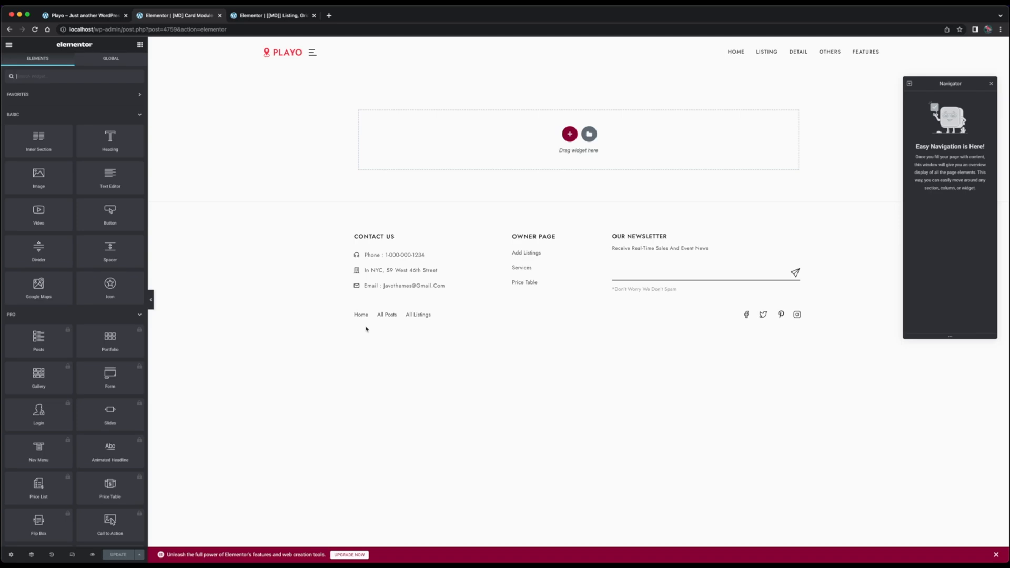
Copy the entire section of the existing listing grid module and paste it into the new card module
click(279, 14)
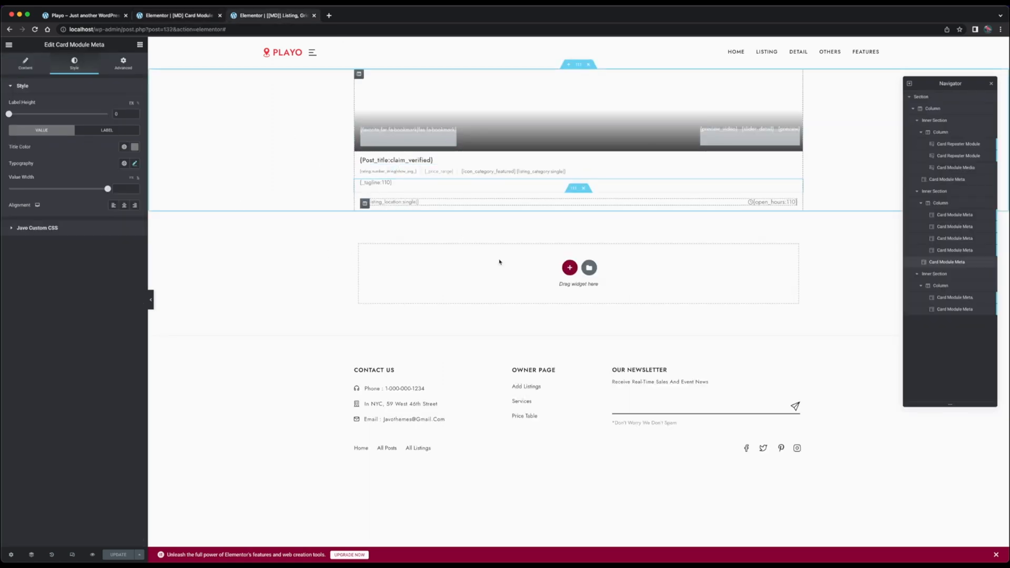
right_click(581, 69)
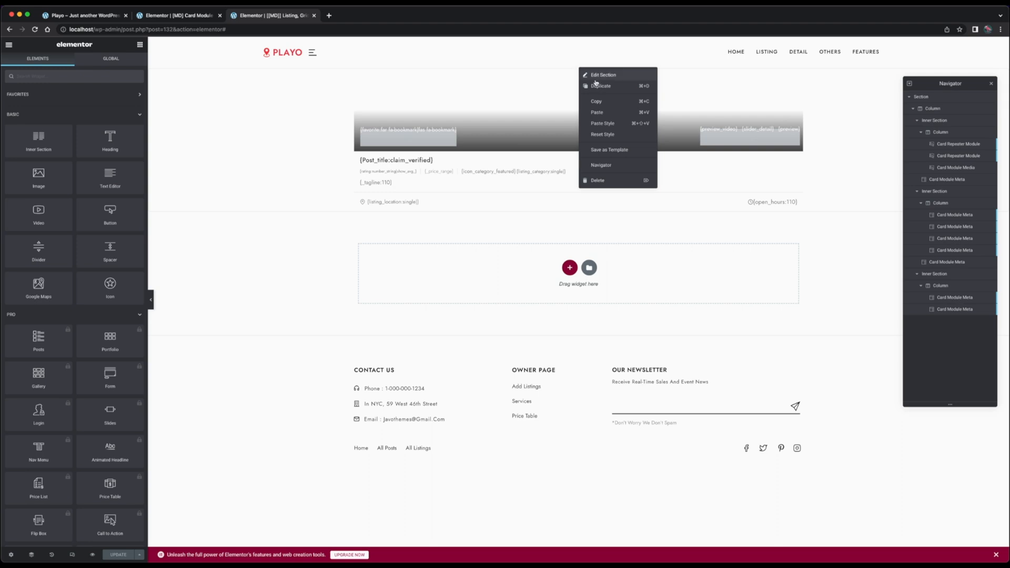
click(598, 100)
click(172, 17)
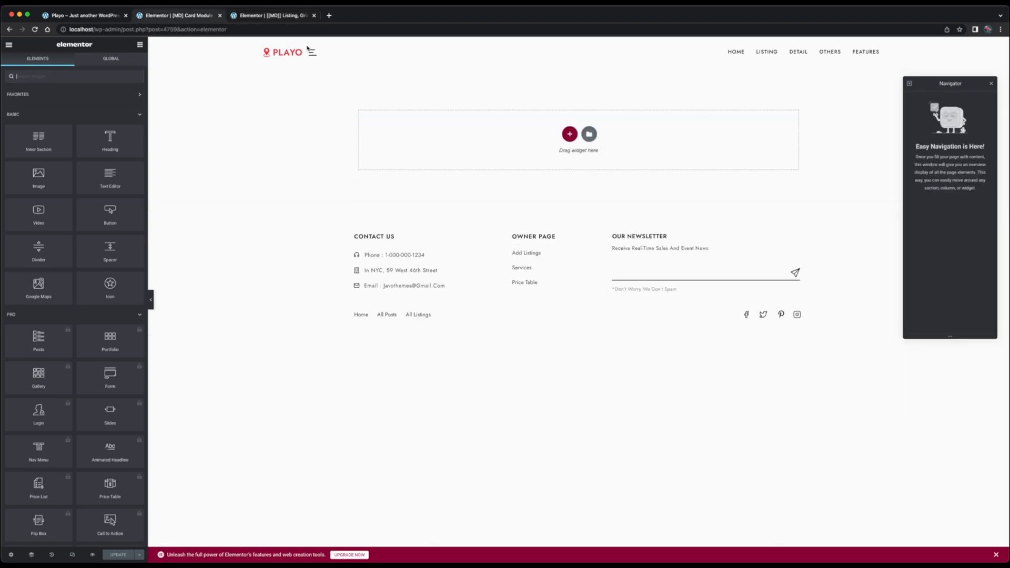
right_click(538, 134)
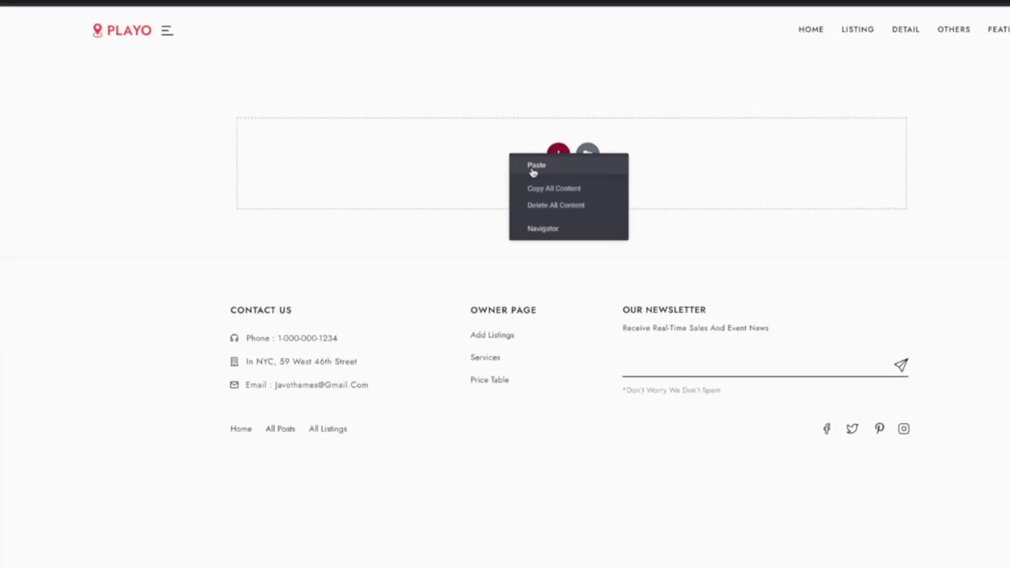
click(535, 166)
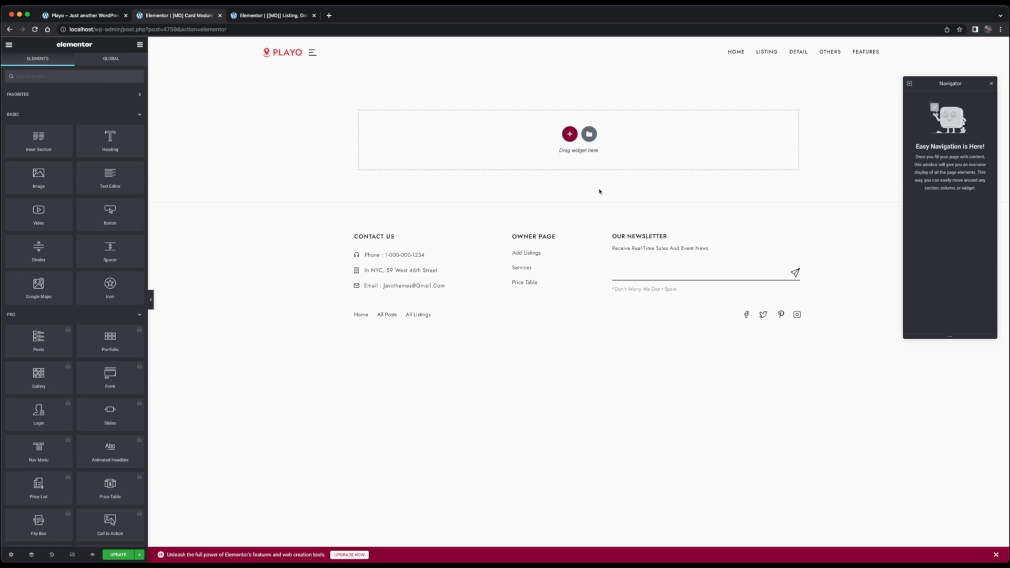
Add a single-column section to the empty canvas and place a Card Module Media widget in it
click(570, 134)
click(484, 153)
click(141, 44)
text(card)
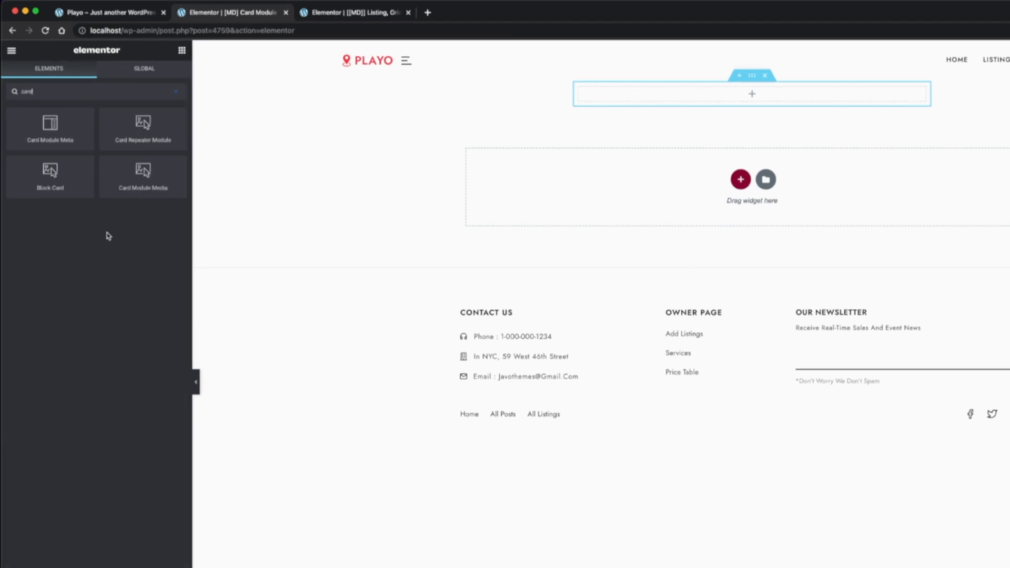
drag(143, 173, 724, 93)
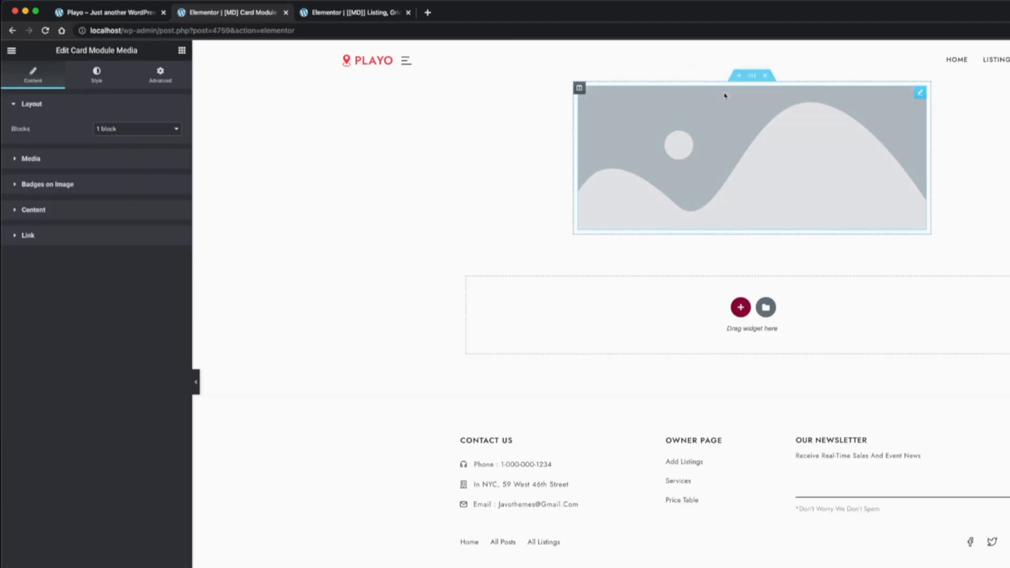
Place a Card Module Meta widget directly below the media widget
click(181, 50)
click(105, 89)
text(card)
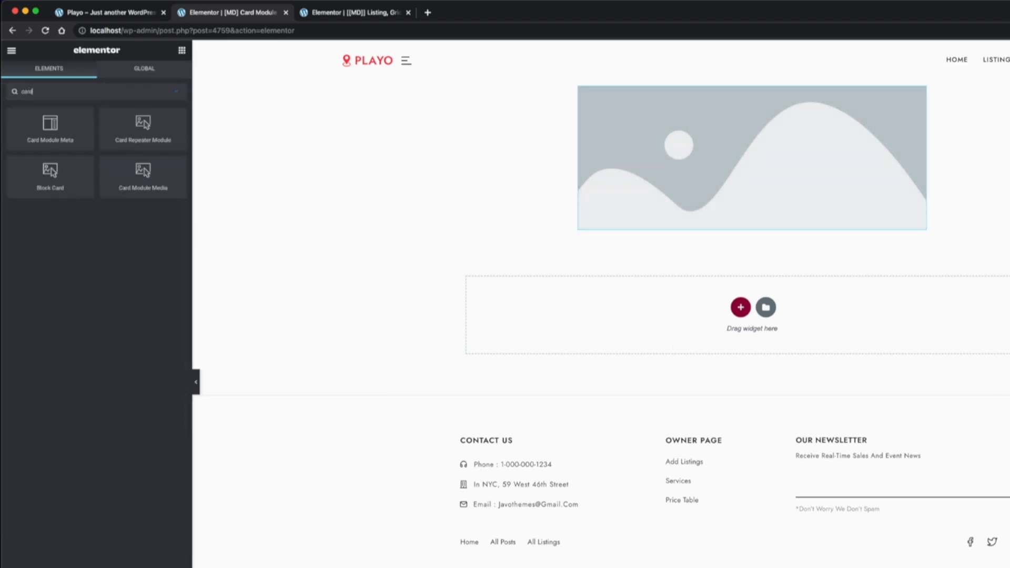
drag(49, 126, 639, 222)
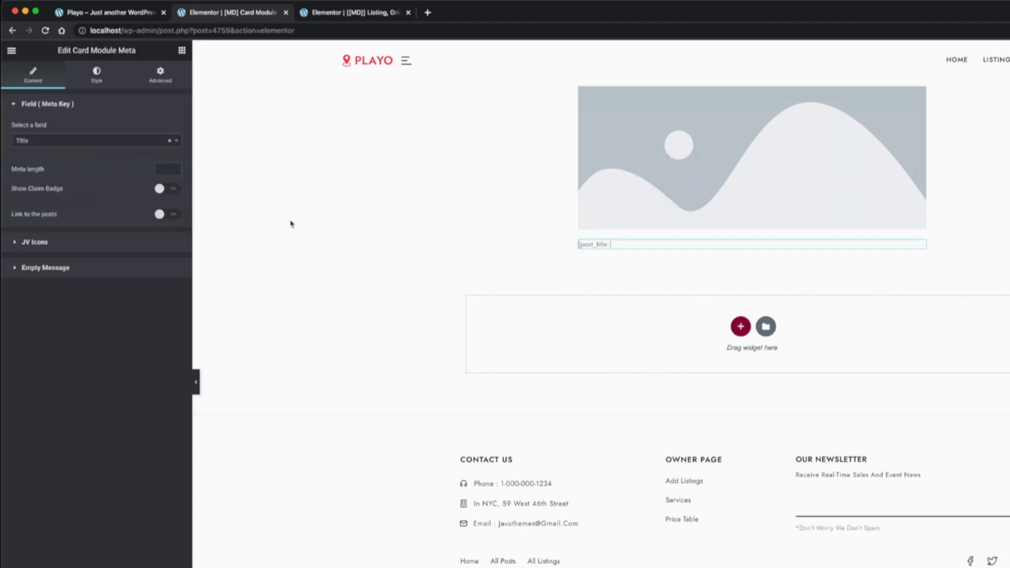
Duplicate the title's Card Module Meta and set the copy's field to Tagline
right_click(605, 243)
click(661, 265)
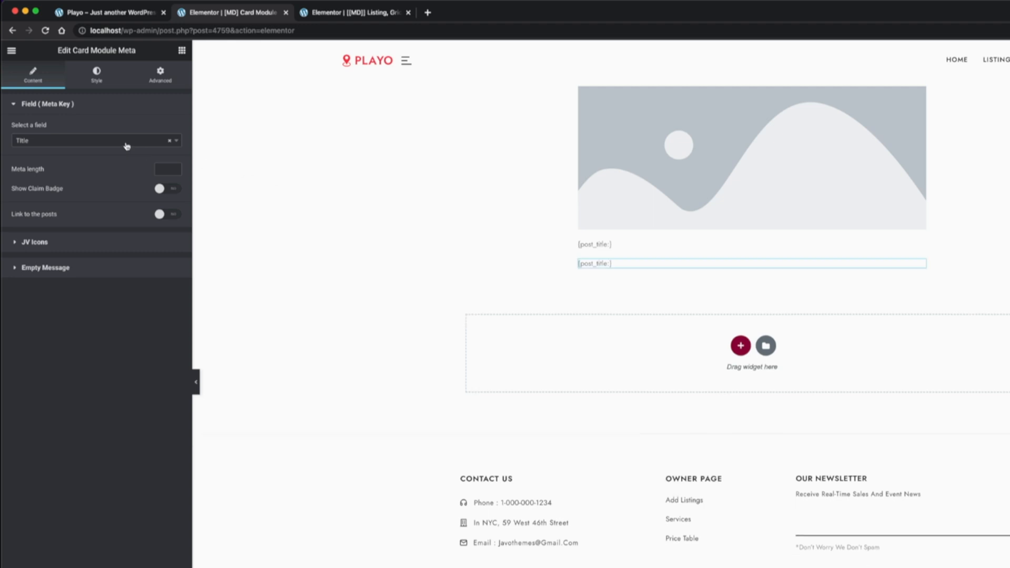
click(130, 142)
click(99, 185)
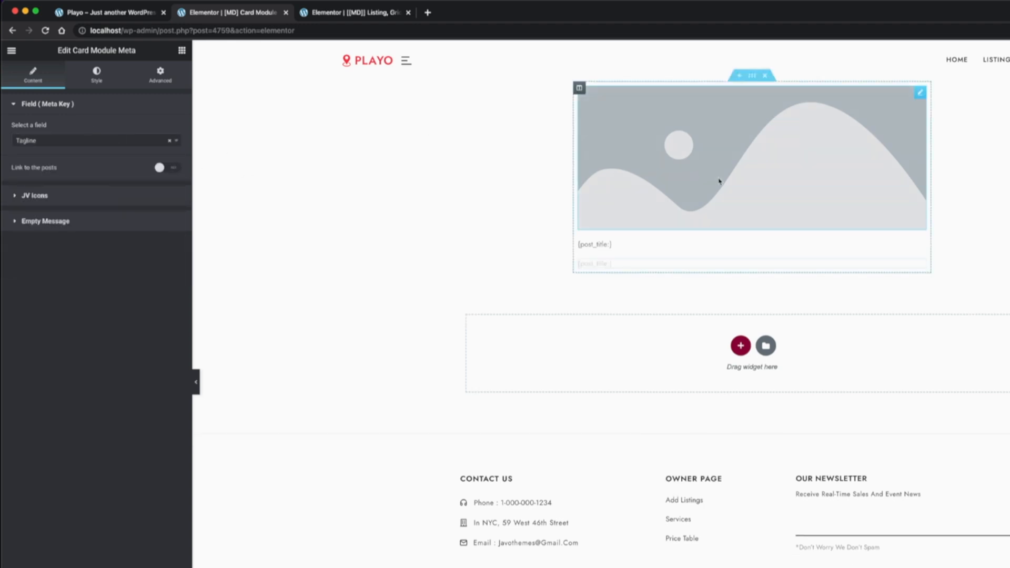
Duplicate the tagline's Card Module Meta and set the copy's field to Listing Category with the Single Category type
right_click(629, 266)
click(654, 287)
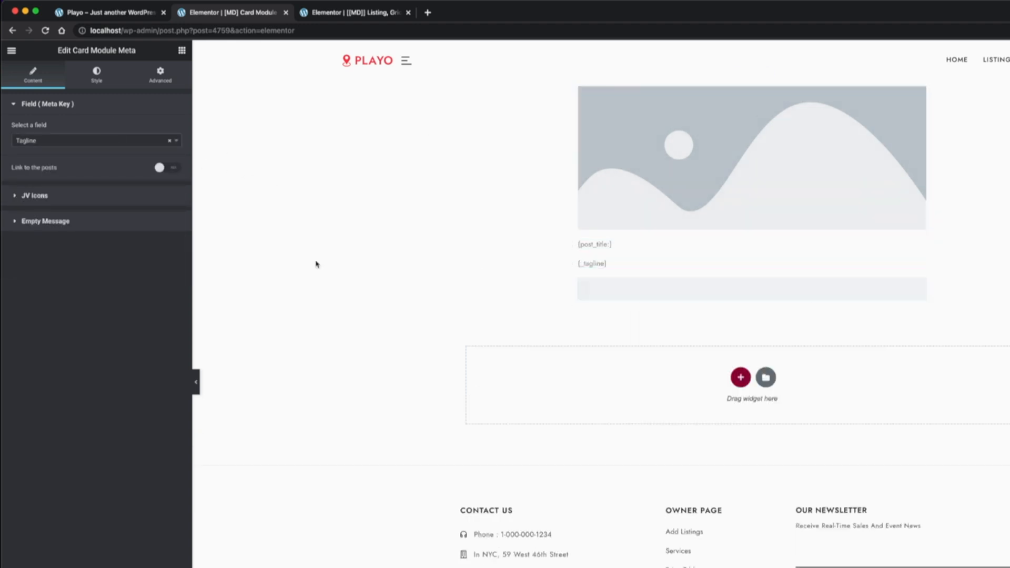
click(75, 142)
scroll(79, 234, down, 5)
click(80, 206)
click(144, 173)
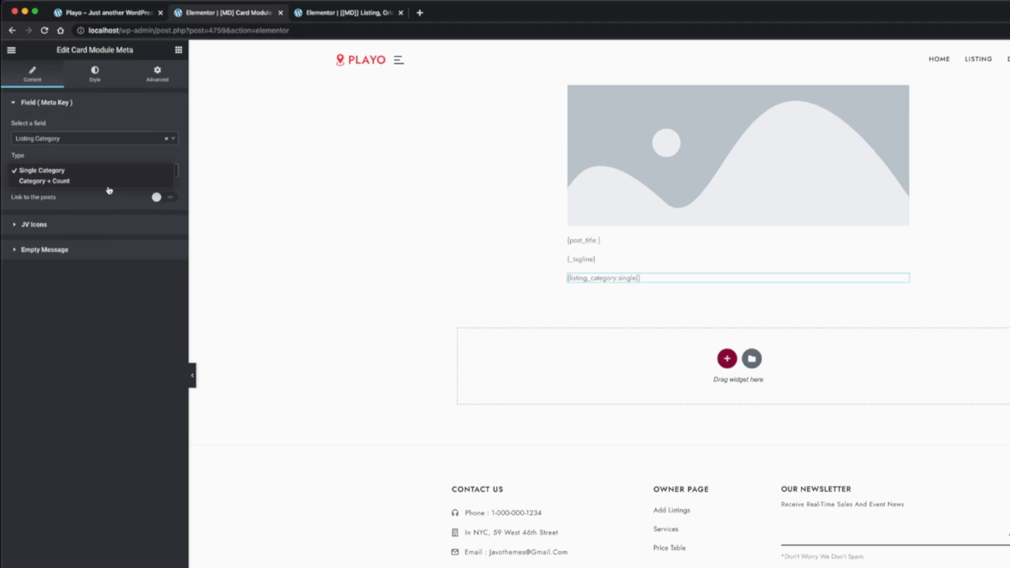
click(96, 182)
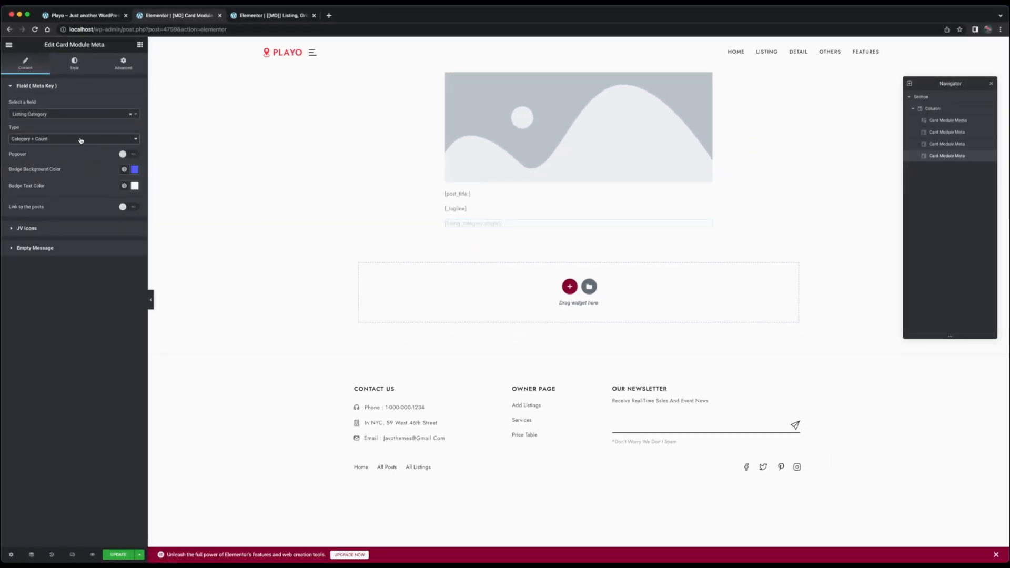
click(81, 140)
click(79, 130)
Duplicate the category's Card Module Meta and set the copy's field to Listing Location
right_click(469, 222)
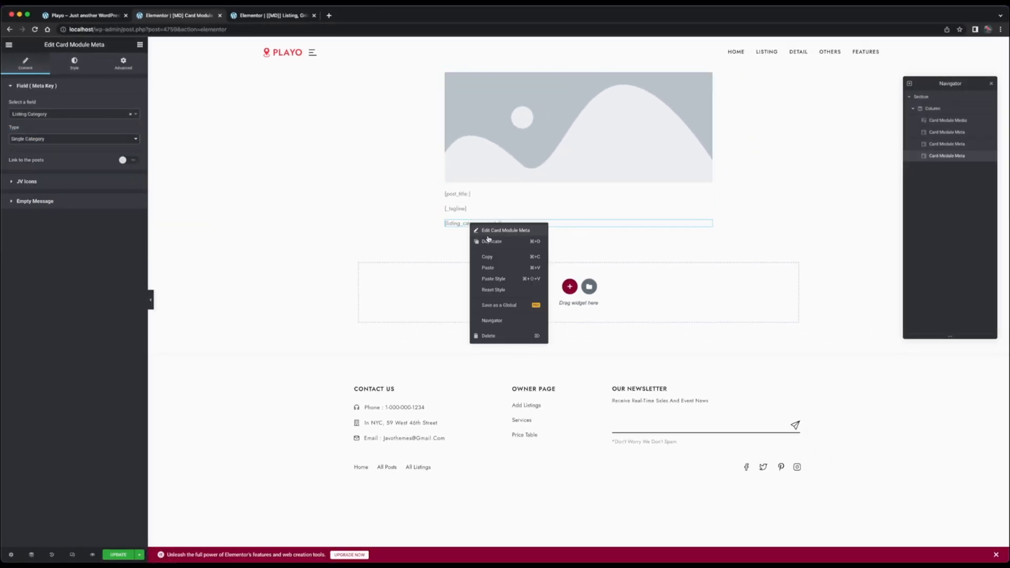
click(488, 240)
click(59, 114)
click(63, 167)
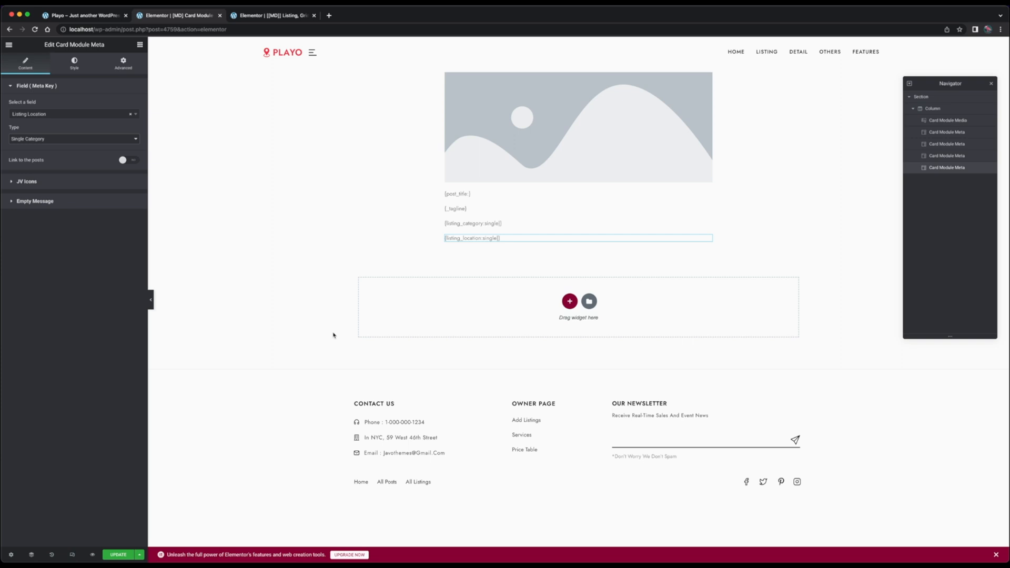
Open the home page in the Elementor editor and set the Featured Listings post block's load more amount to 3
click(95, 16)
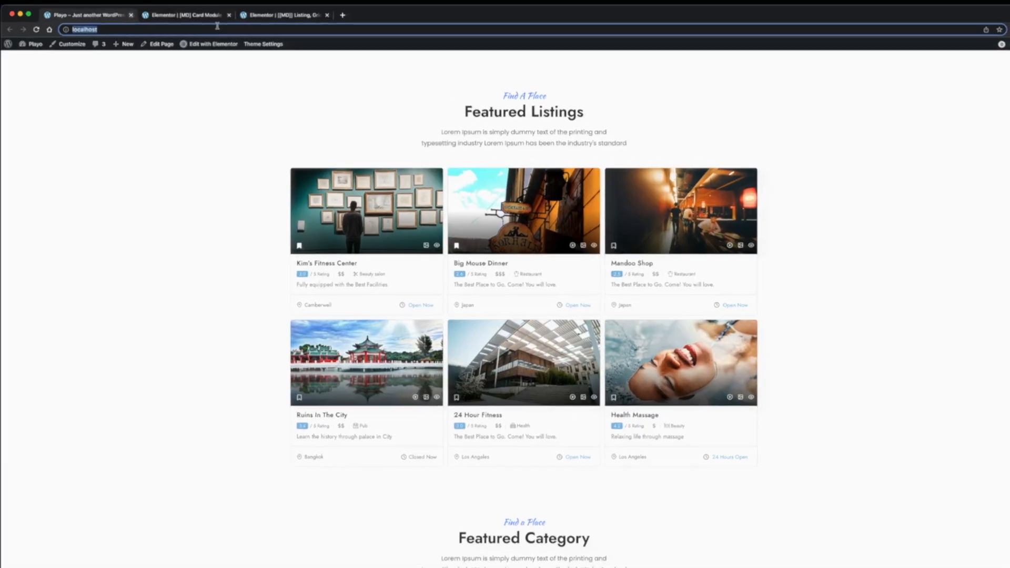
click(266, 48)
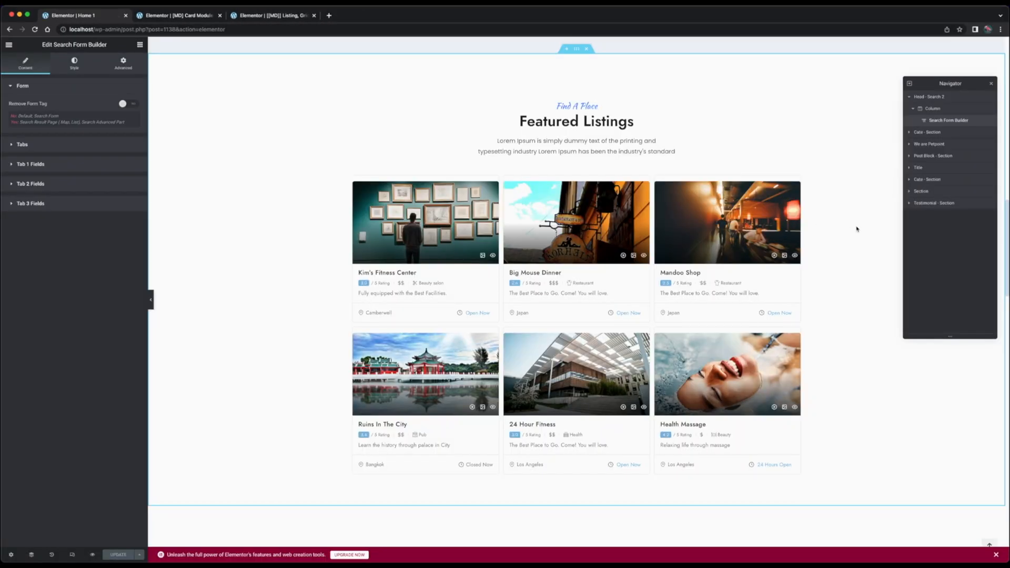
click(794, 180)
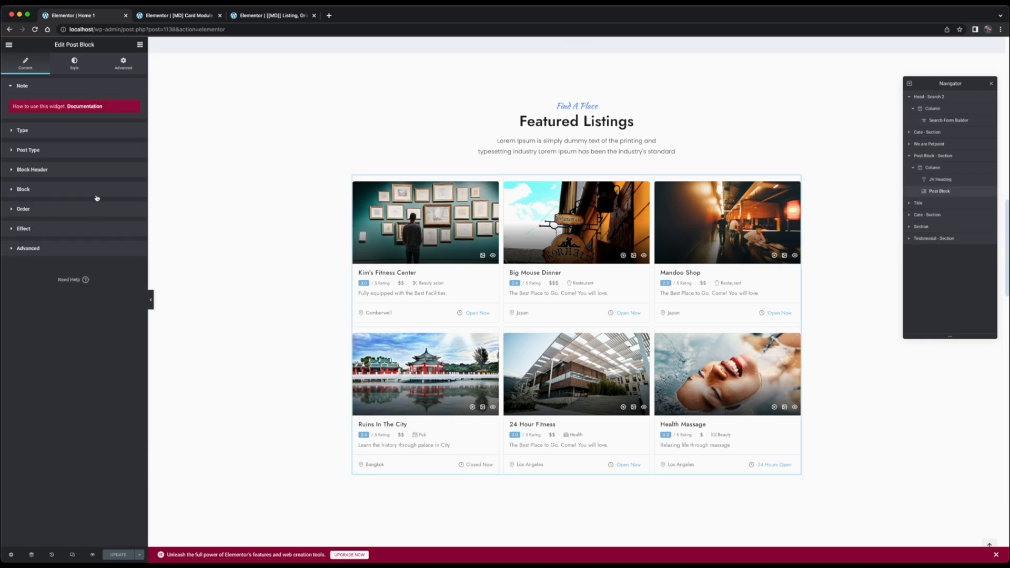
click(97, 196)
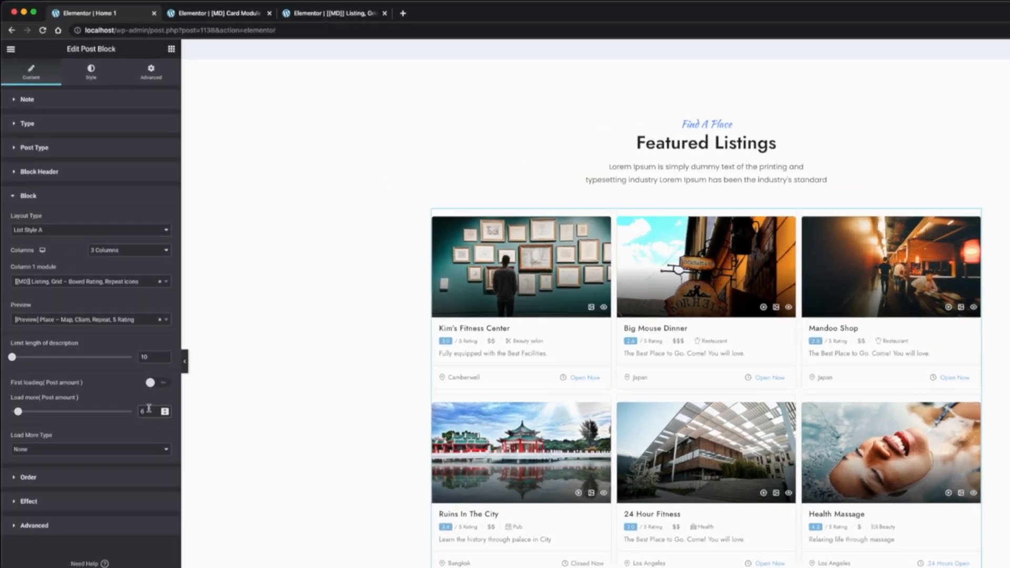
double_click(122, 338)
text(3)
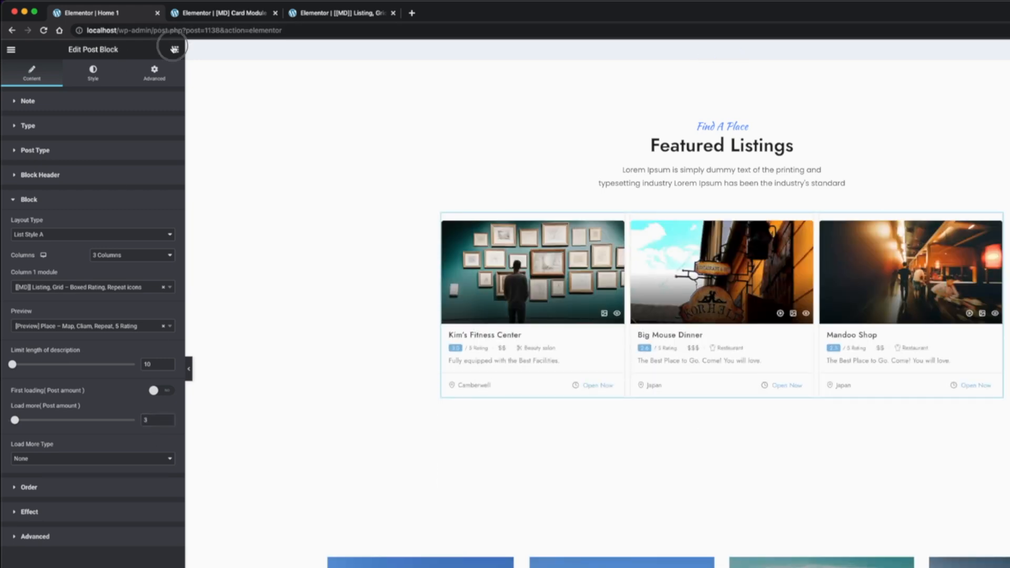
Place a new Post Block widget directly below the existing Featured Listings block
click(174, 49)
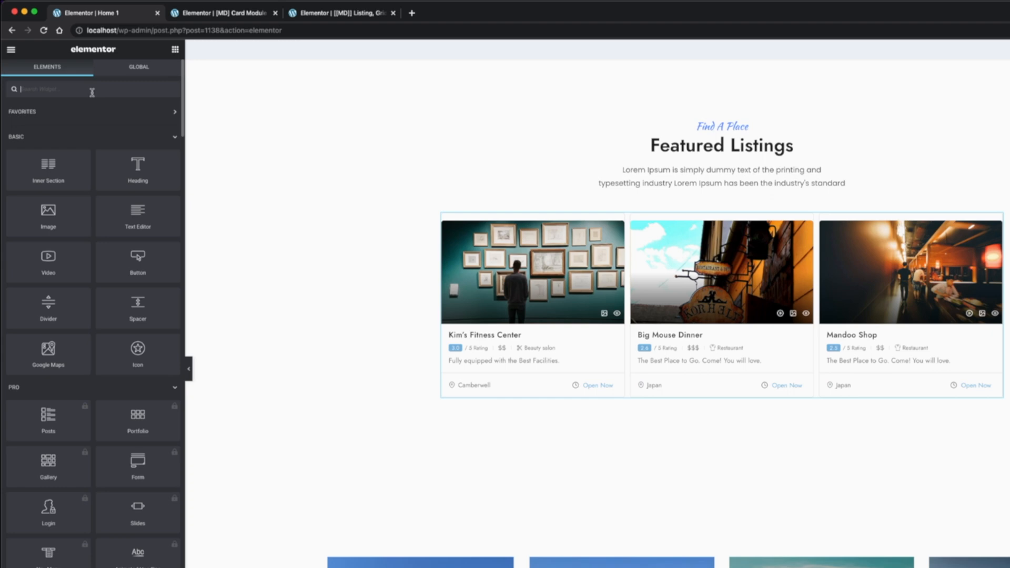
text(post bl)
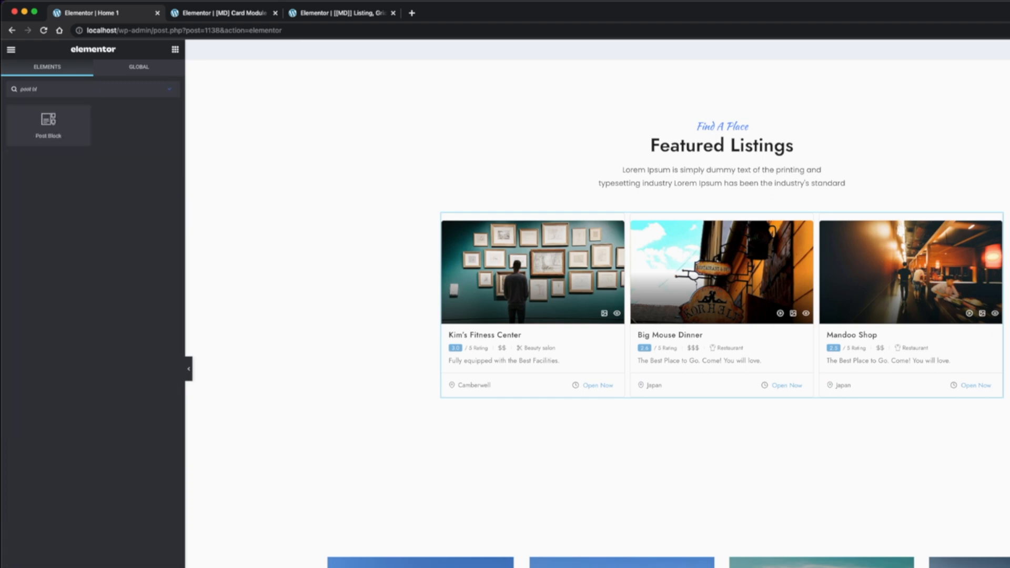
drag(49, 122, 766, 392)
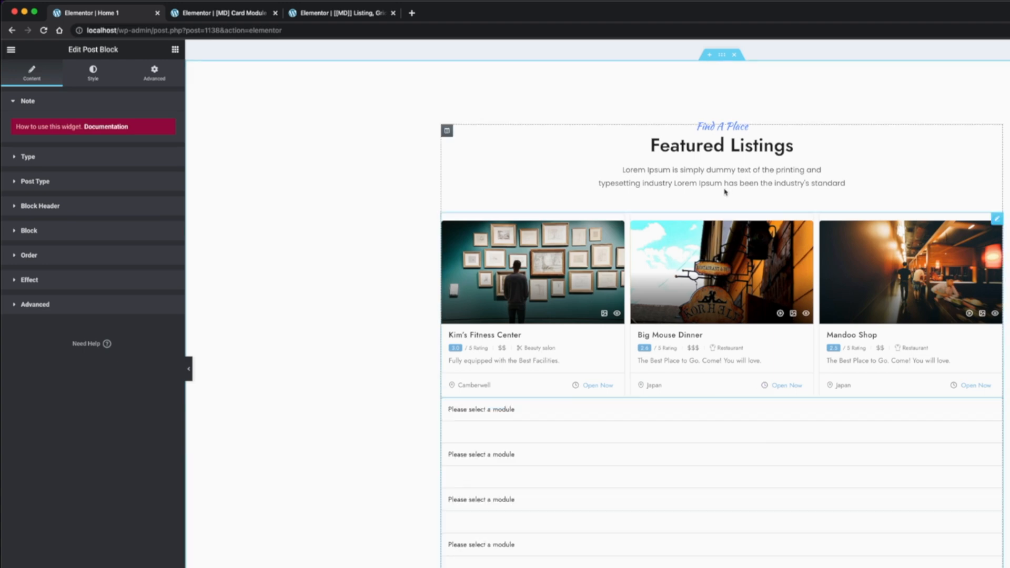
Duplicate the Featured Listings heading and move the copy between the two post blocks
right_click(728, 152)
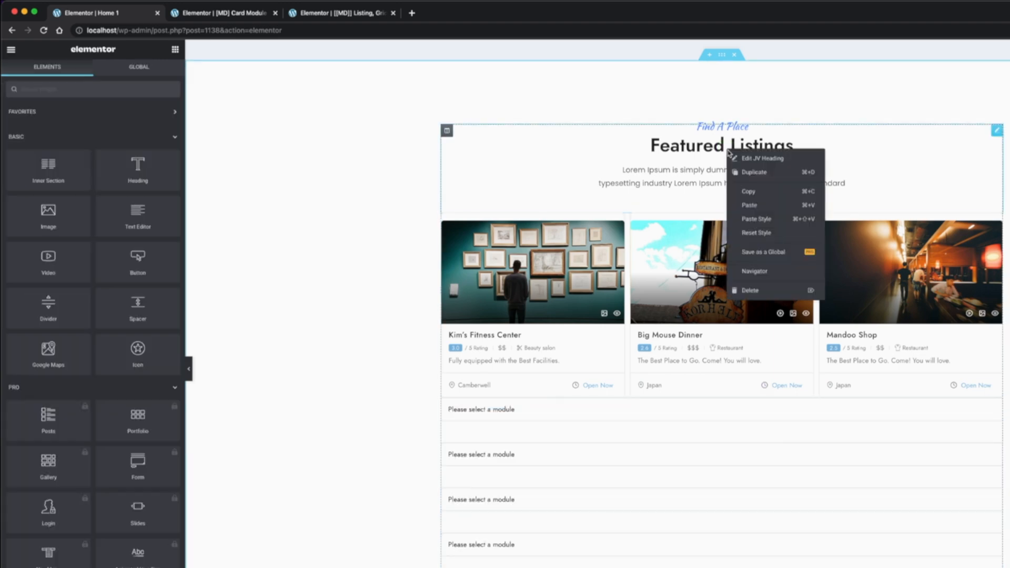
click(747, 172)
drag(722, 231, 719, 423)
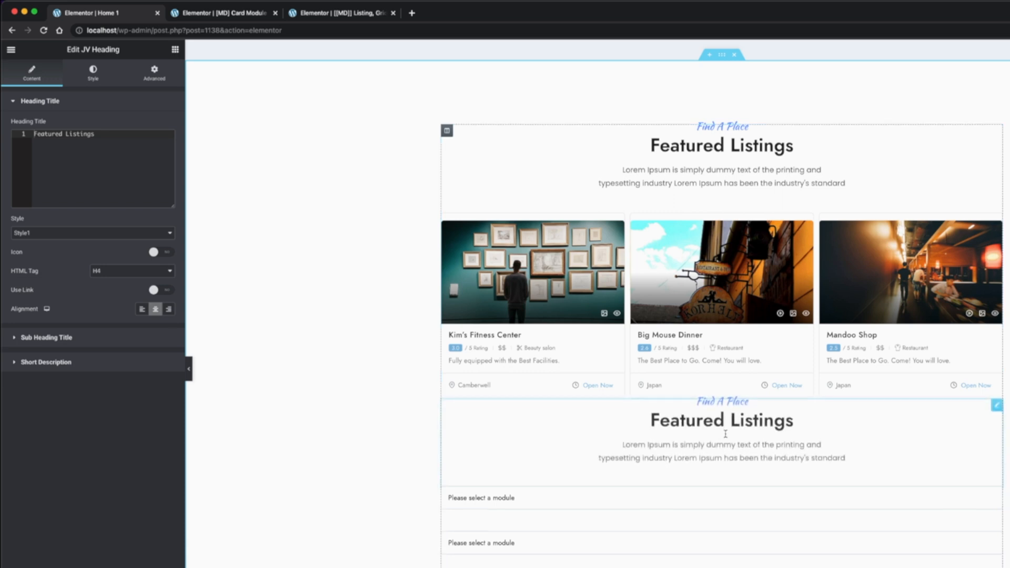
Set the copied heading's top margin to 60 px
right_click(721, 423)
click(728, 431)
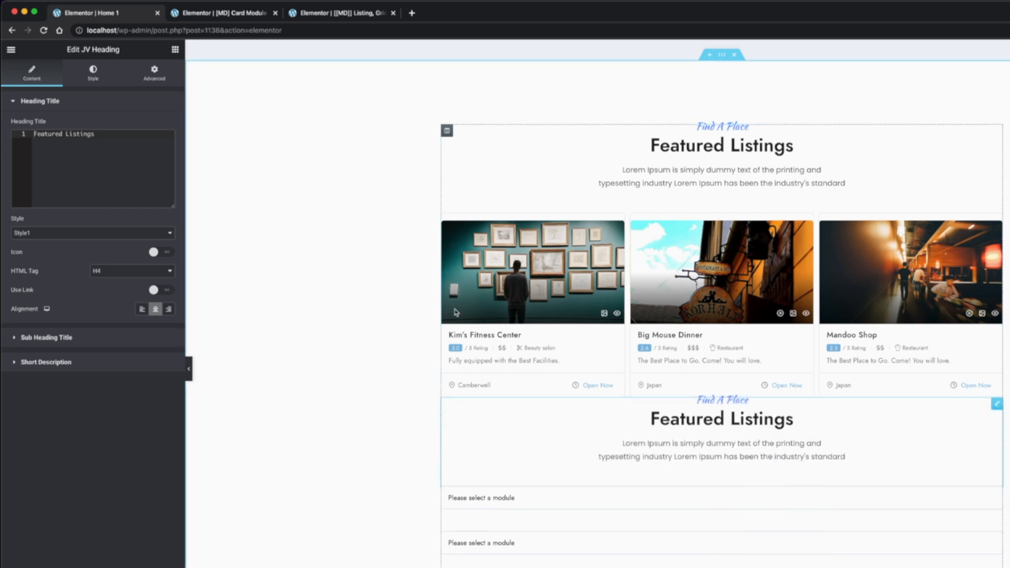
click(161, 85)
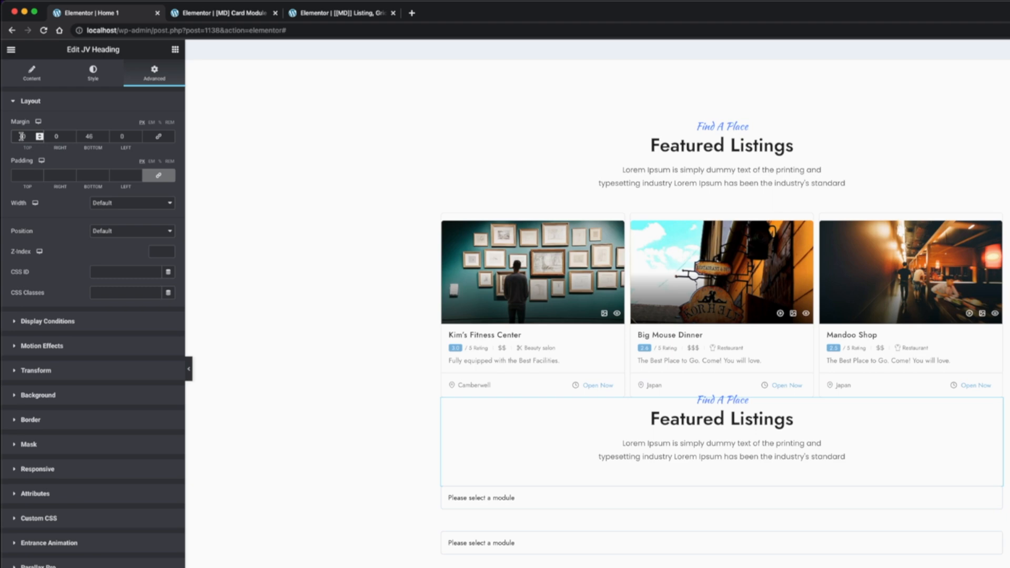
key(BackSpace)
drag(25, 136, 22, 136)
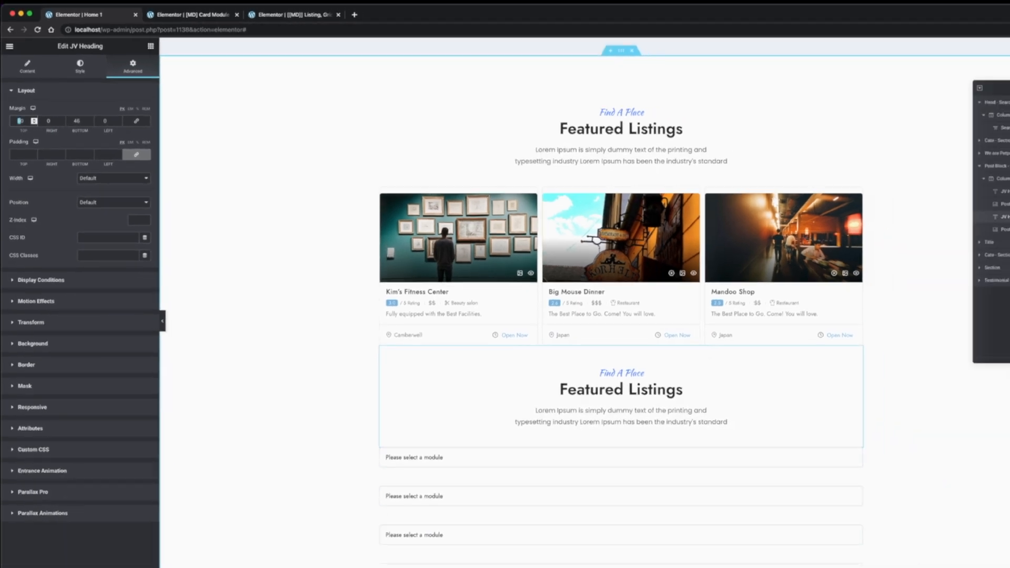
Set the new post block's post type to Listing and its listing types to Place and All listing
scroll(519, 436, down, 3)
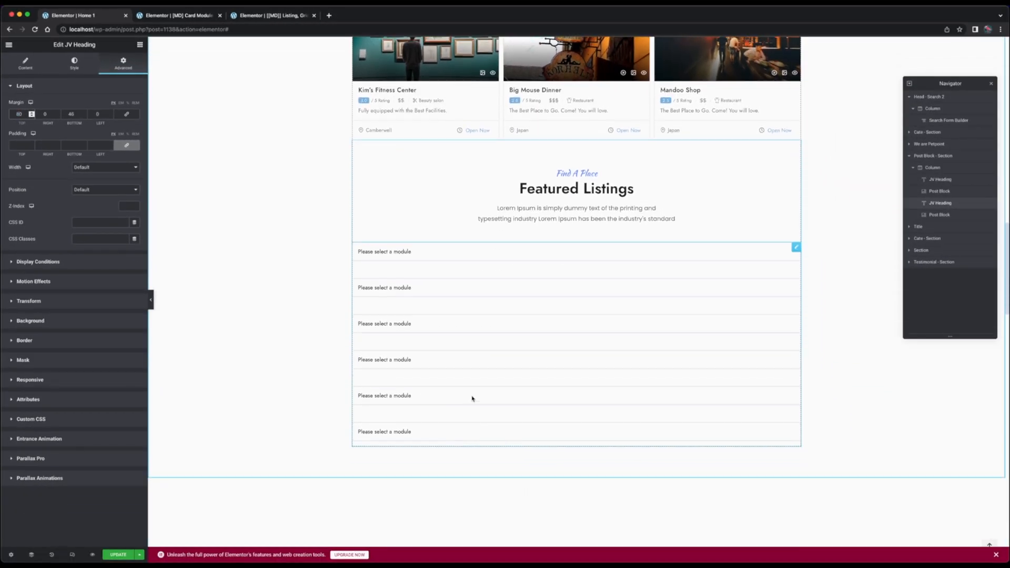
click(633, 393)
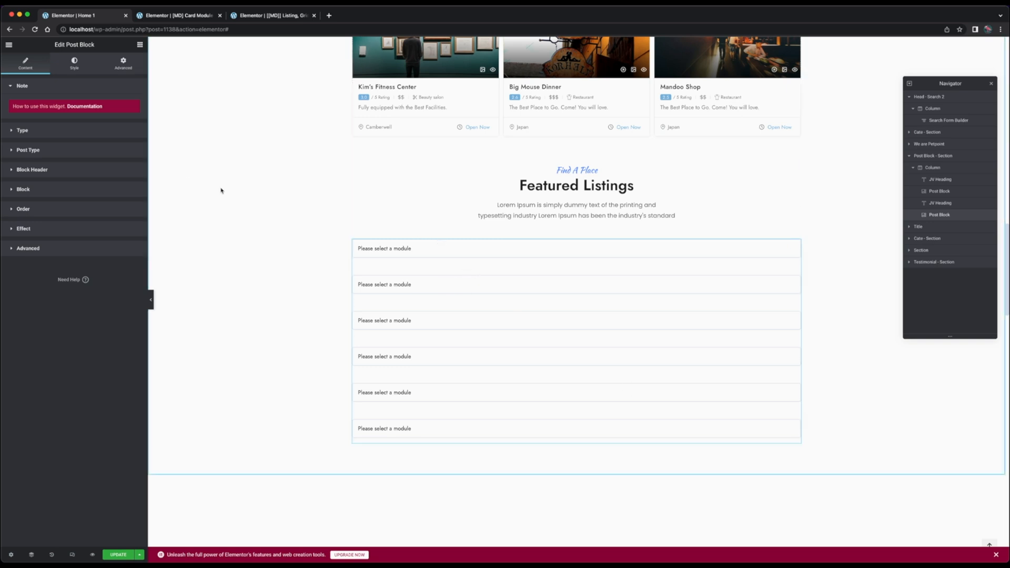
click(115, 156)
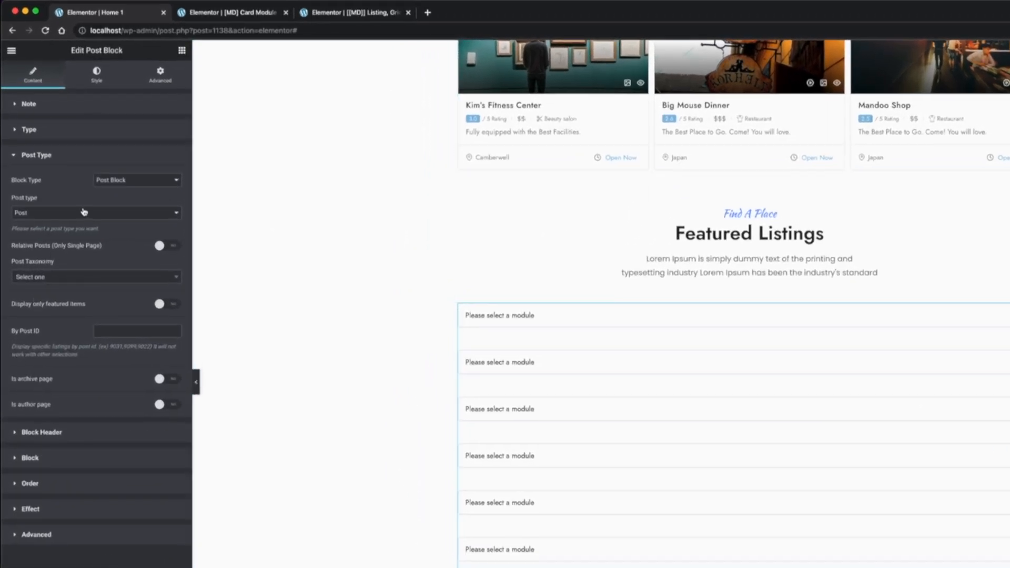
click(84, 212)
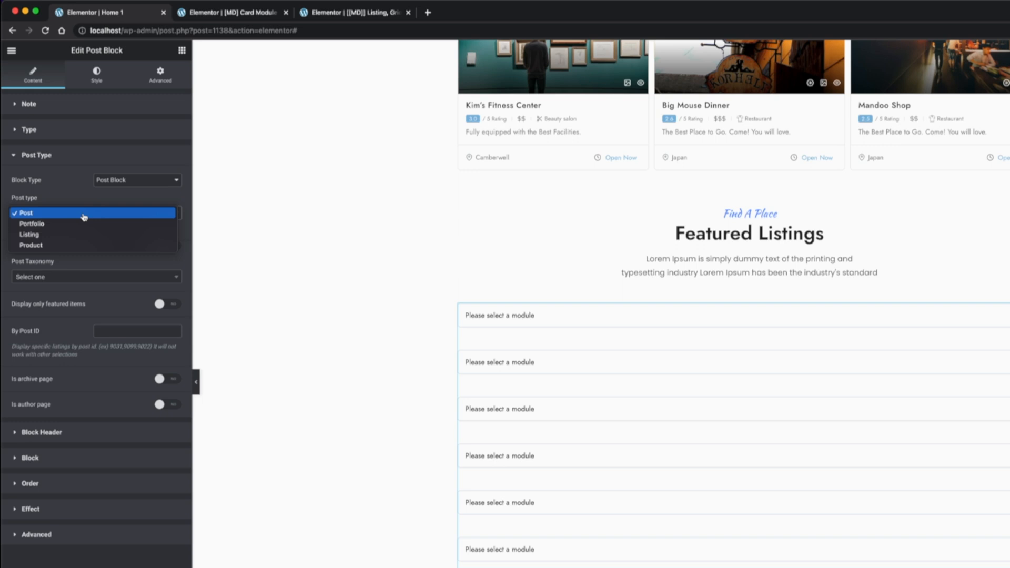
click(84, 234)
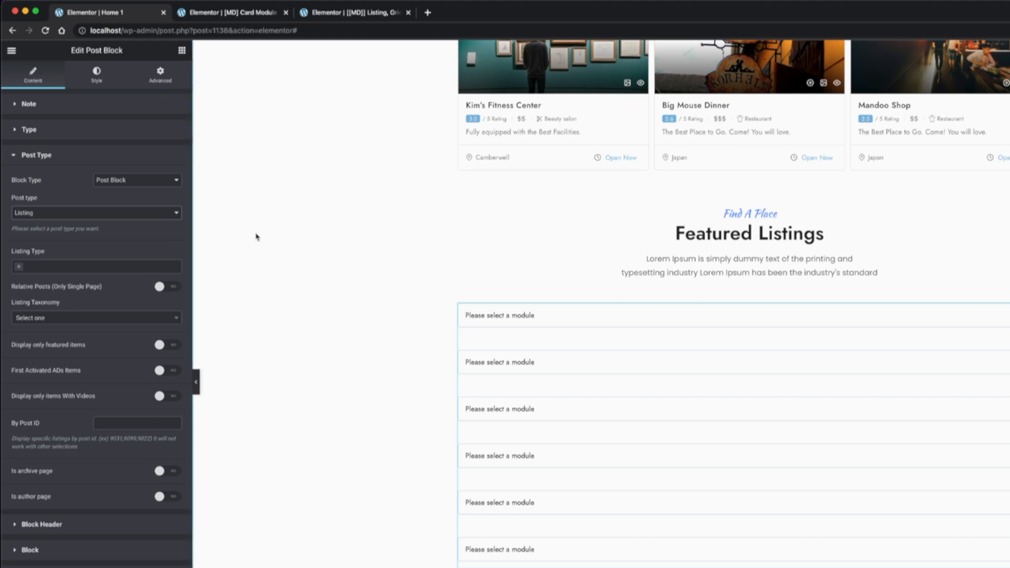
click(65, 266)
click(47, 280)
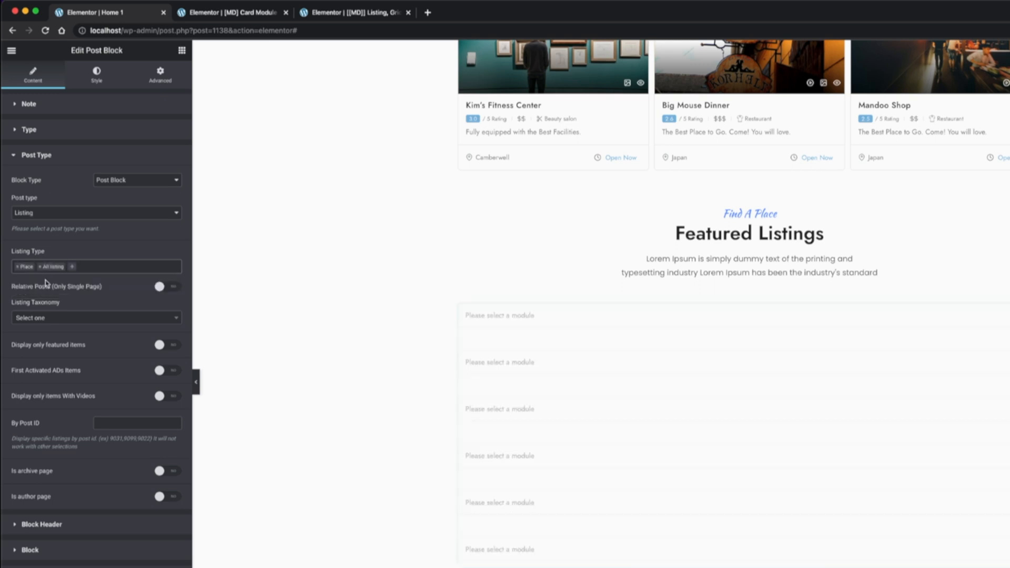
Assign [MD] Card Module Test 1 as the new post block's column 1 module
click(62, 550)
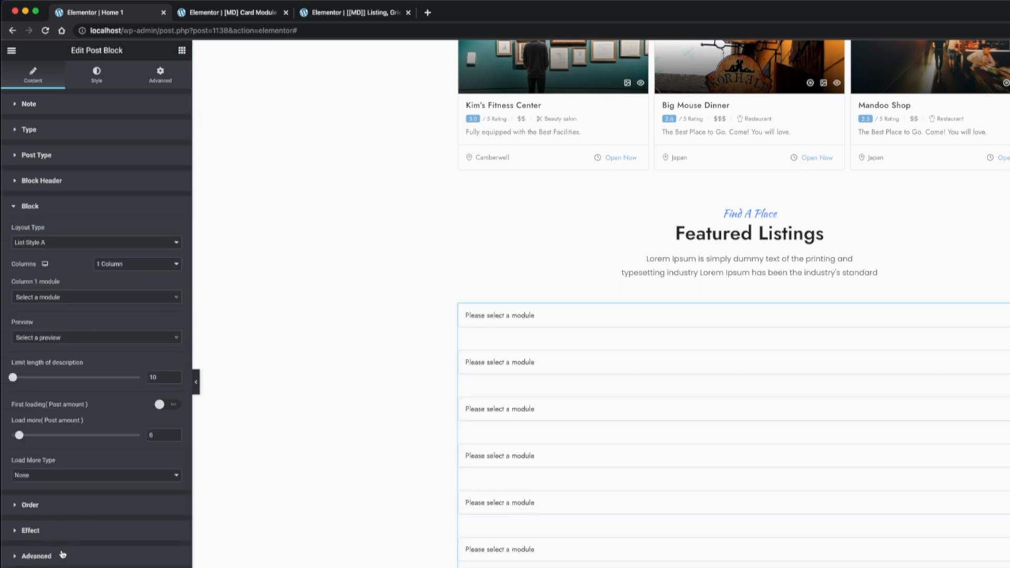
click(74, 298)
text(tes)
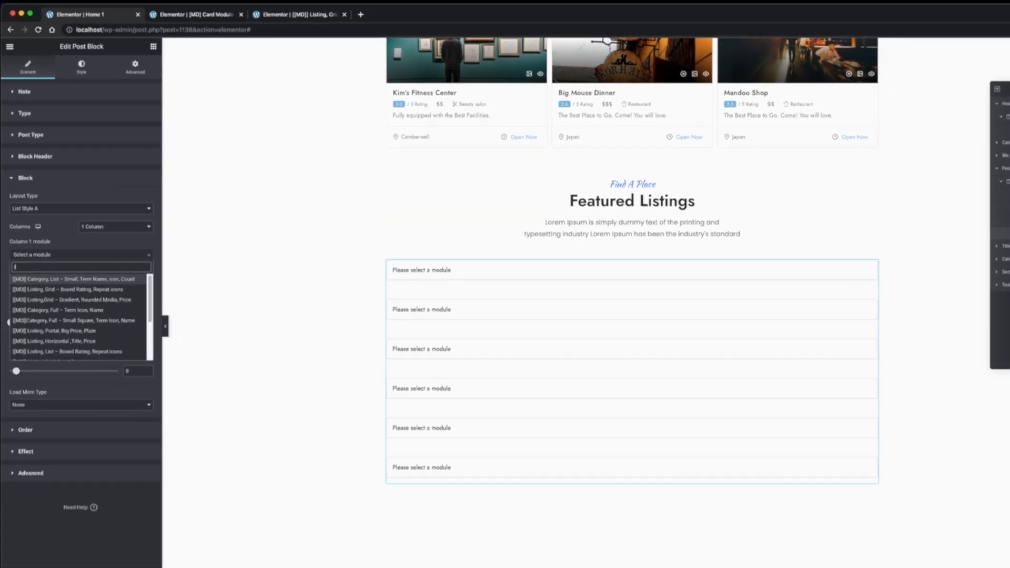
click(49, 256)
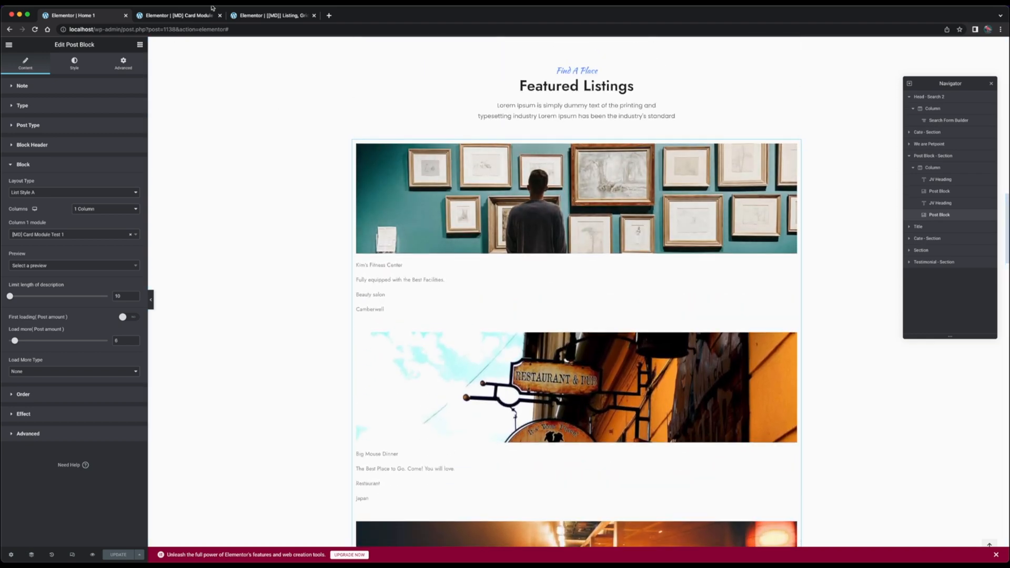
Set the new post block's layout to 3 columns and its load more amount to 3
click(196, 16)
click(89, 15)
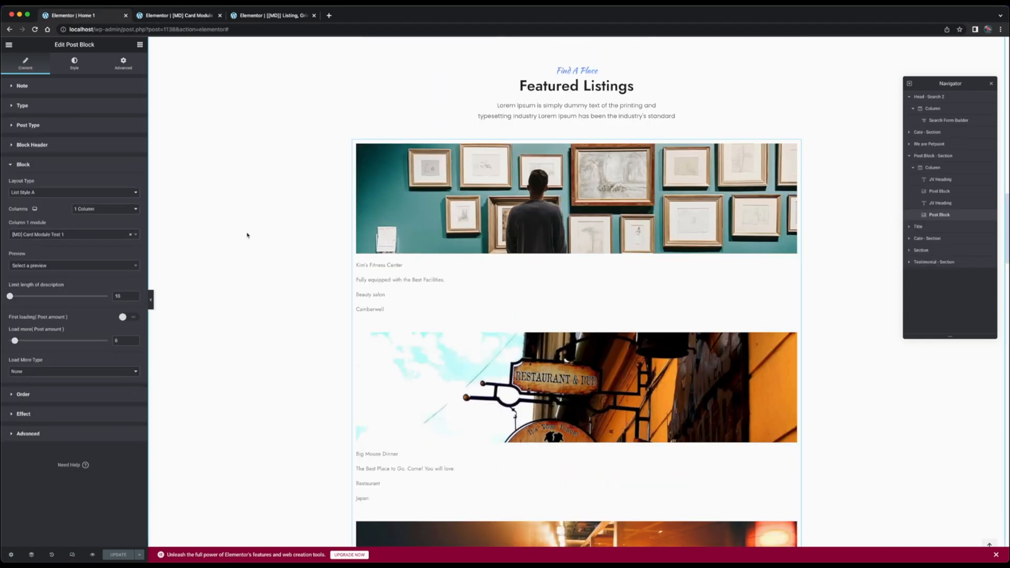
click(110, 209)
click(110, 226)
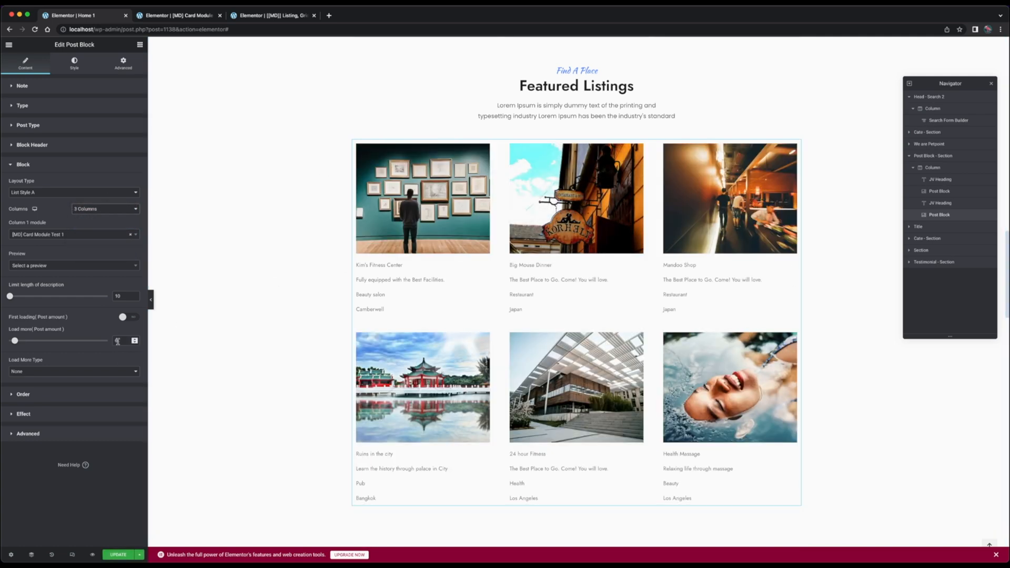
double_click(121, 342)
text(3)
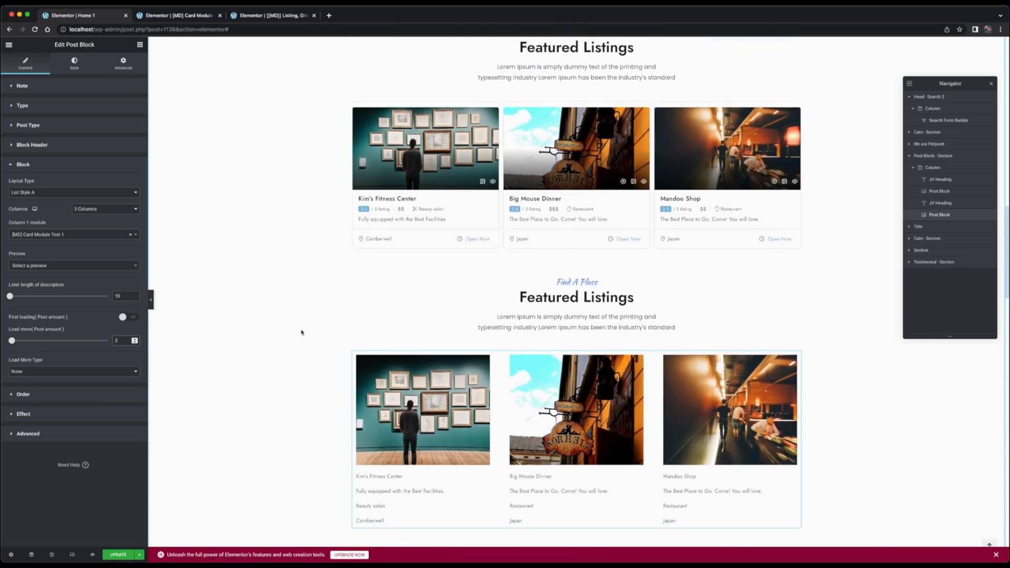
Switch to the card module template and place a Card Repeater Module widget between the media and title widgets
scroll(355, 140, up, 1)
scroll(354, 140, down, 1)
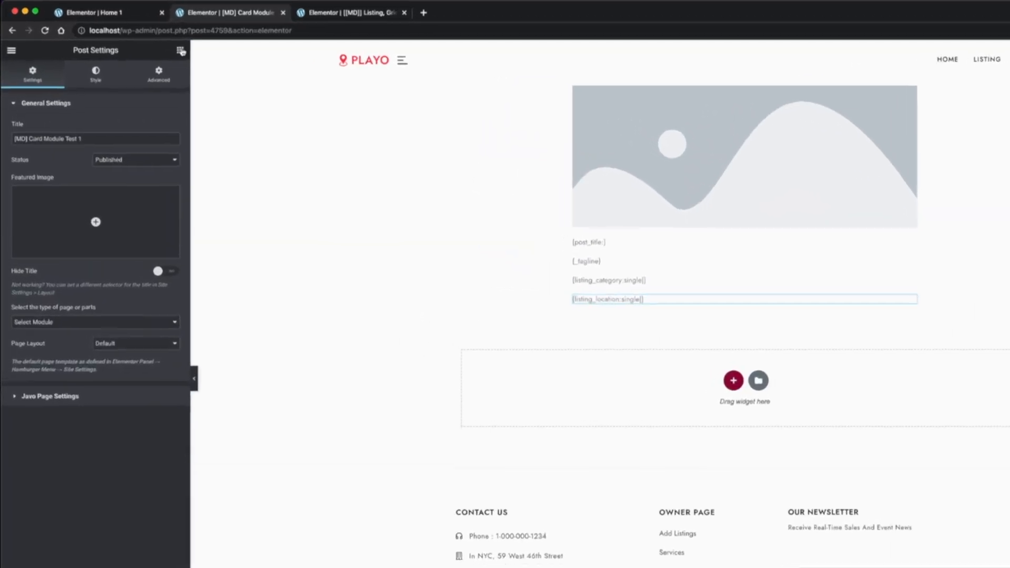
text(card)
drag(129, 132, 593, 243)
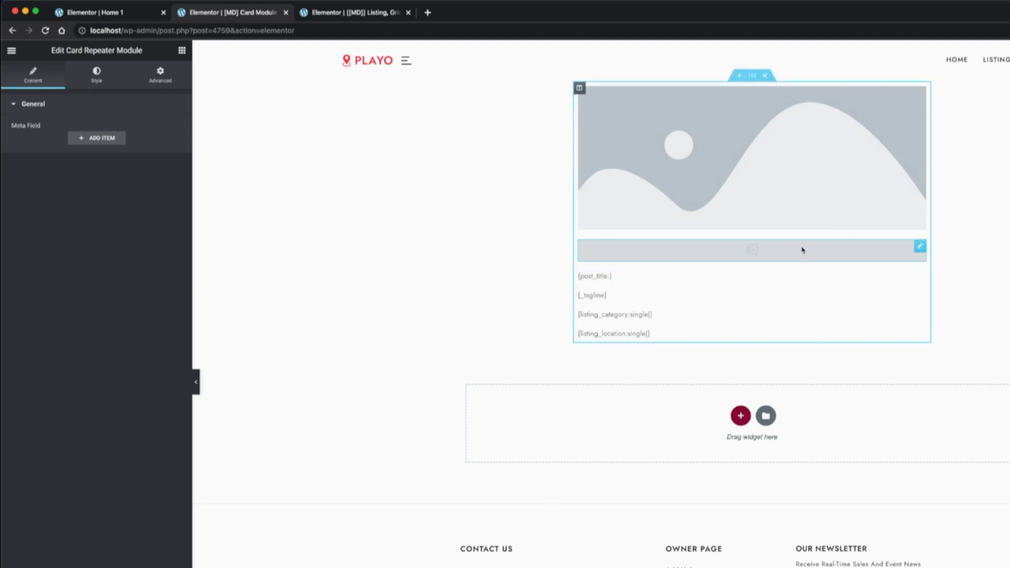
Add a single-column inner section at the top of the card and move the media and repeater widgets into it
click(181, 50)
drag(49, 173, 631, 119)
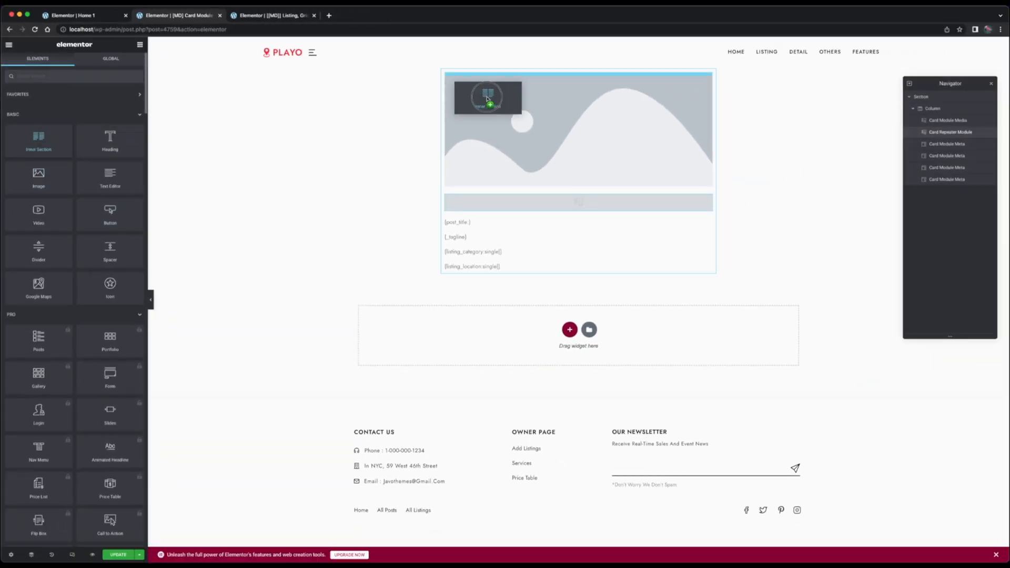
drag(487, 98, 488, 98)
right_click(584, 78)
click(601, 189)
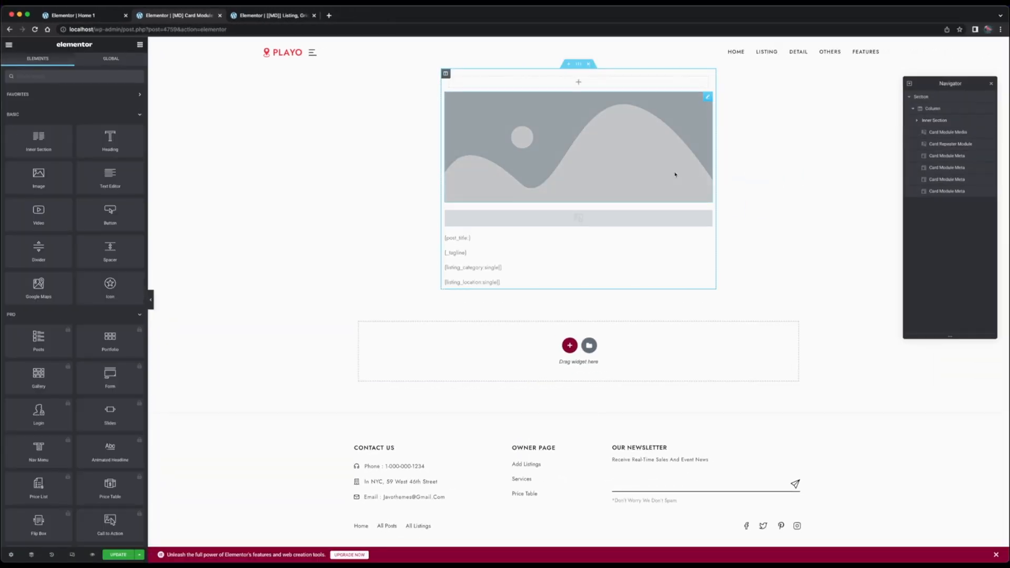
click(944, 132)
drag(583, 152, 559, 179)
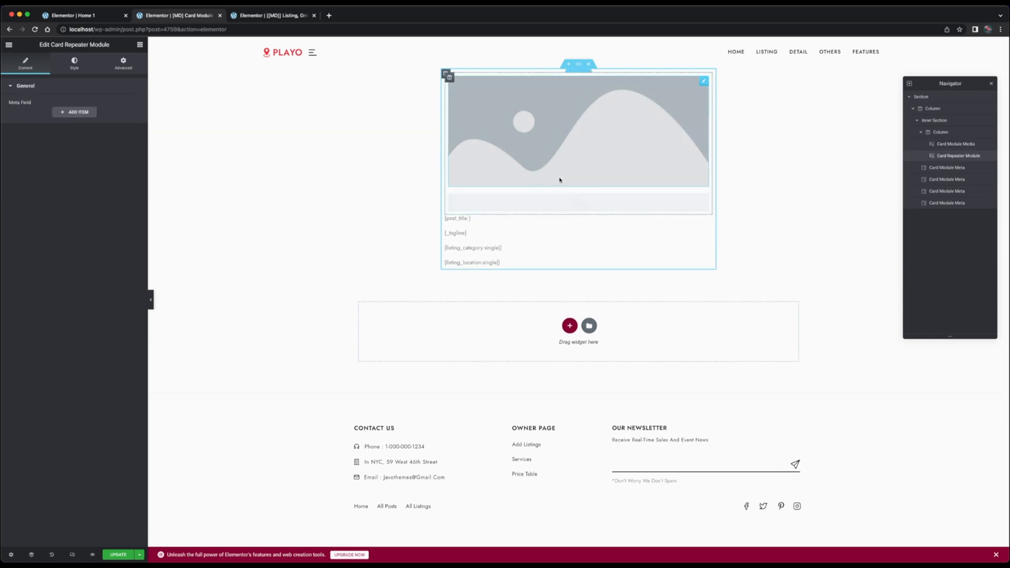
Add an item to the Card Repeater Module and set its button type to Favorite
click(75, 111)
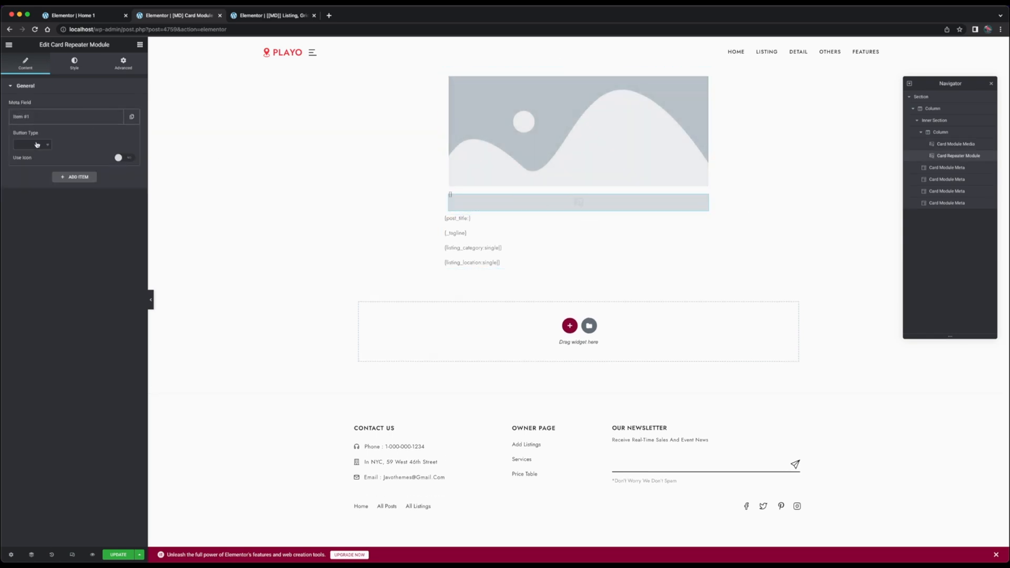
click(37, 145)
text(fav)
key(Return)
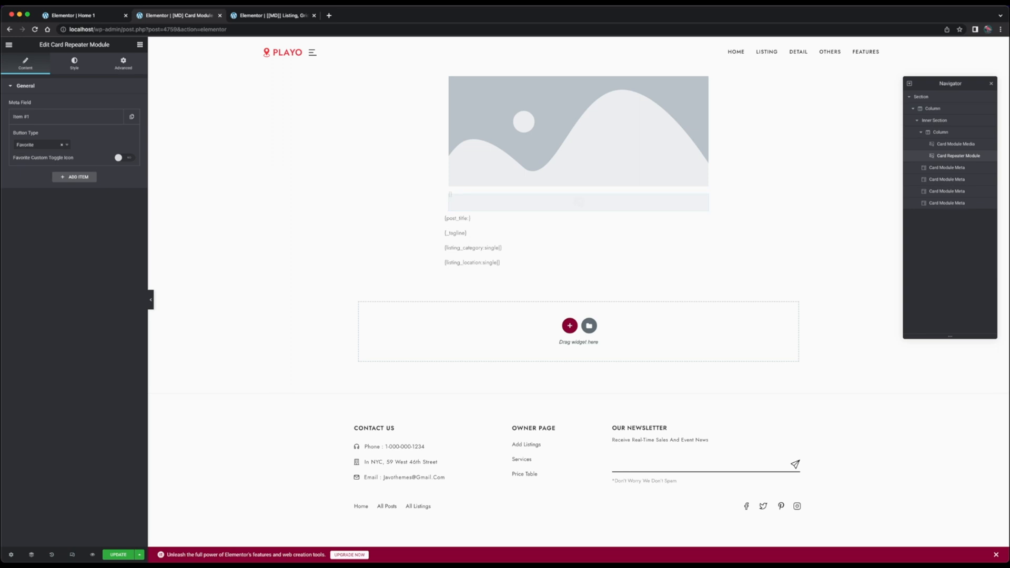
Duplicate the Card Repeater Module holding the Favorite item and set the copy's item button type to Video(Modal)
right_click(526, 198)
click(550, 217)
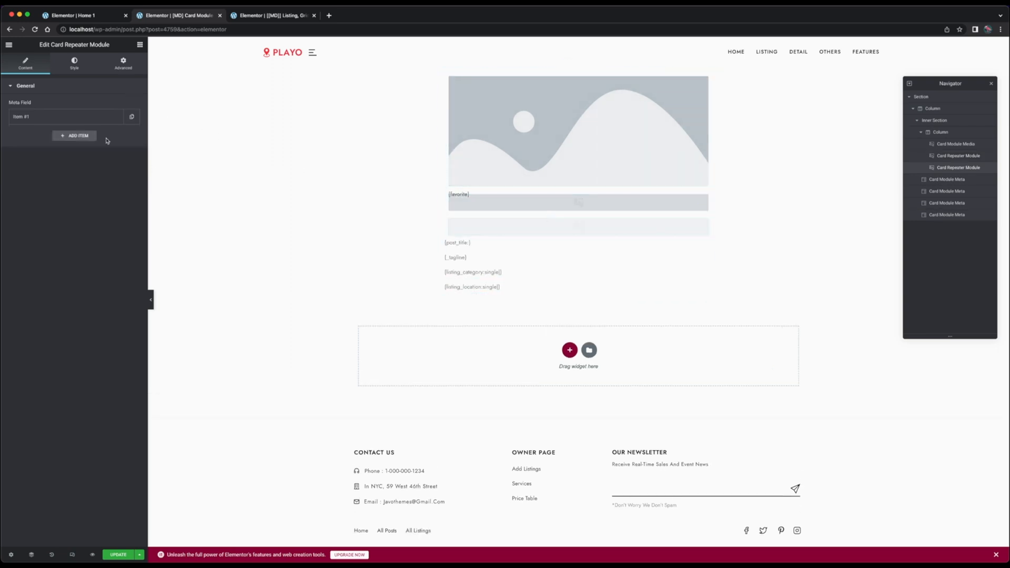
click(273, 17)
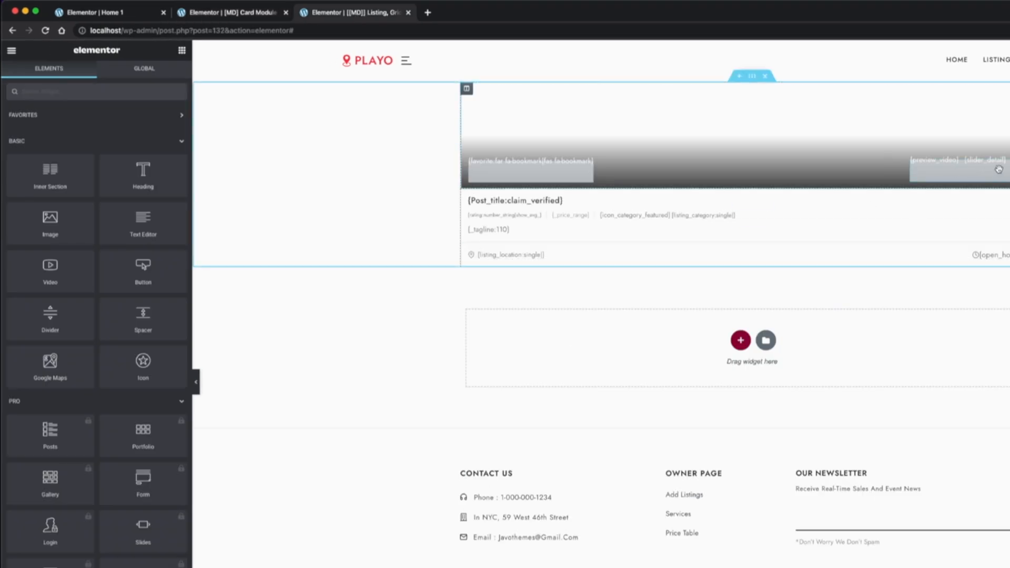
click(205, 13)
click(50, 185)
text(vide)
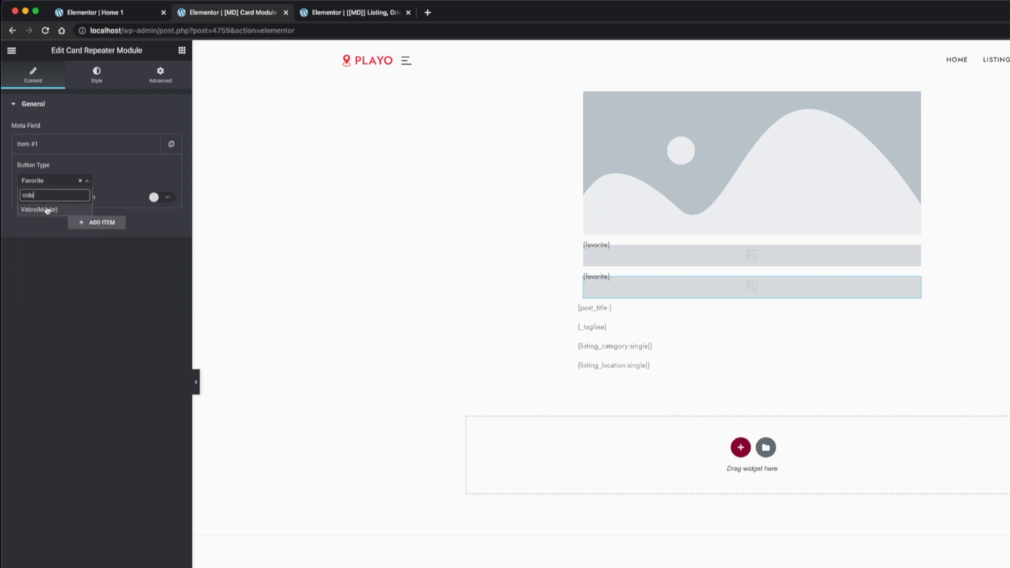
click(39, 209)
Duplicate the Video(Modal) item twice, setting the second item's button type to Gallery(Slider) and the third's to Preview
click(171, 143)
click(55, 206)
text(s)
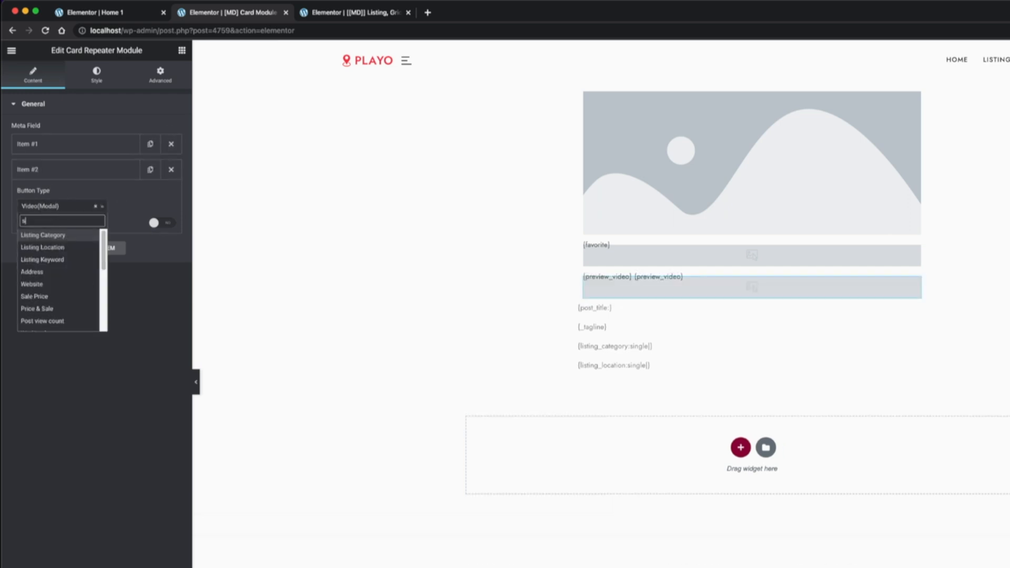
text(li)
click(52, 235)
click(150, 169)
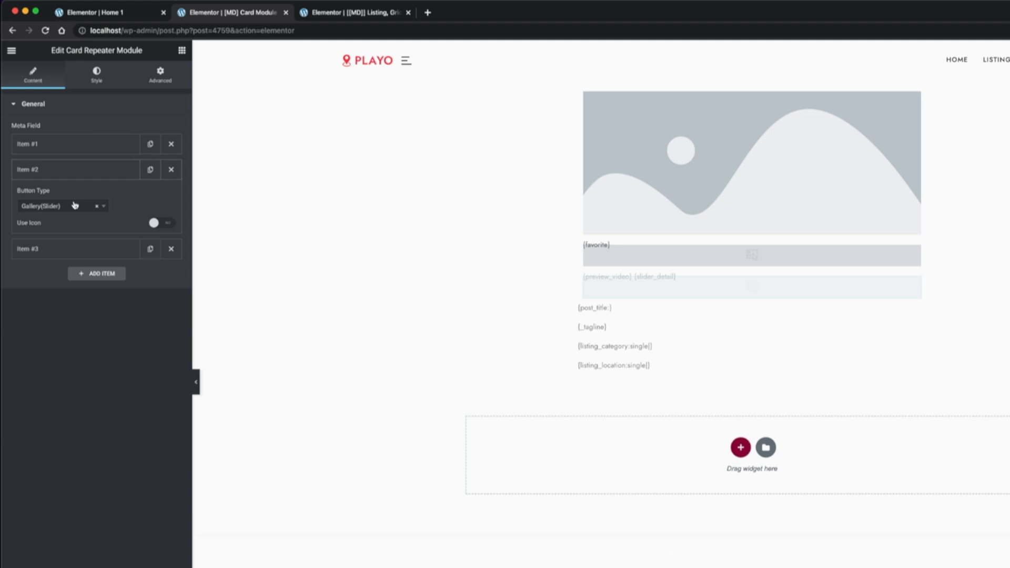
click(66, 235)
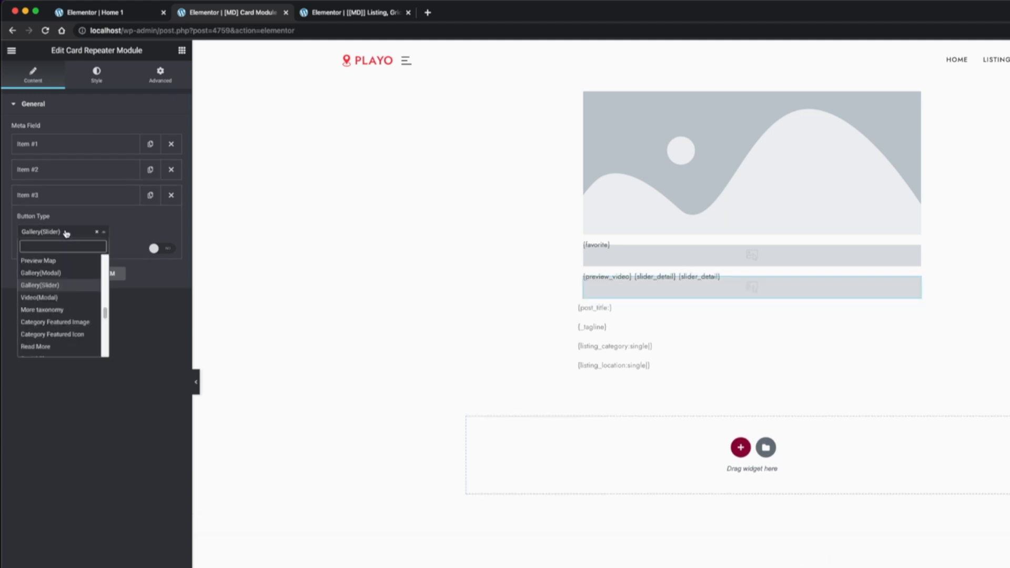
text(pre)
click(36, 272)
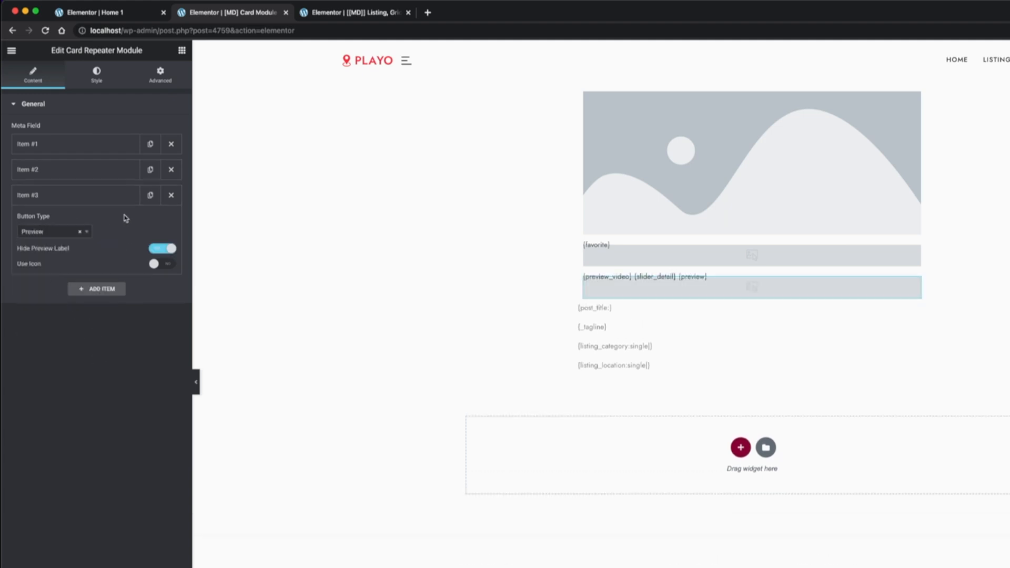
Give the Favorite repeater module absolute position, Inline (auto) width and bottom vertical orientation
click(128, 197)
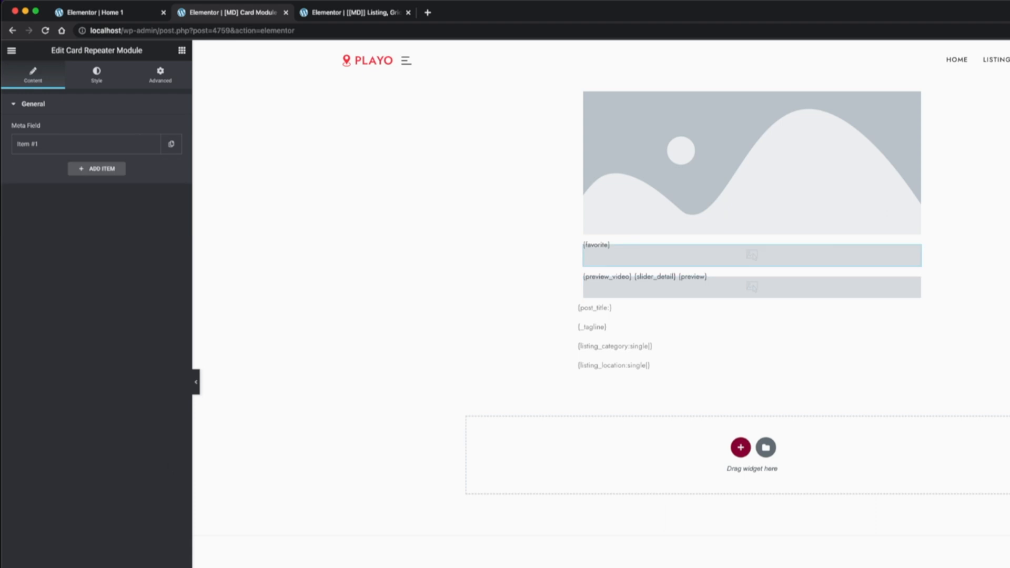
click(162, 78)
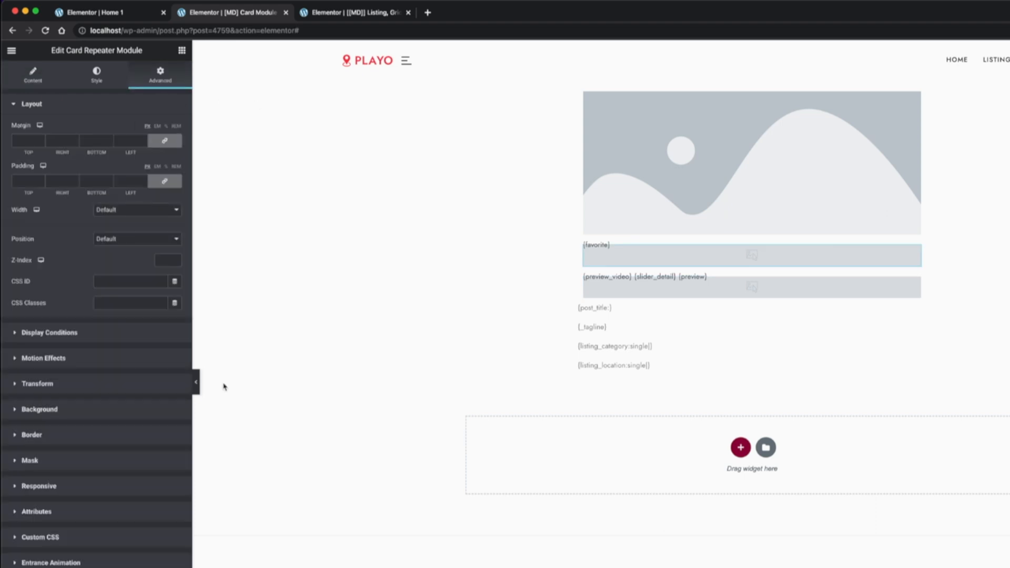
click(167, 239)
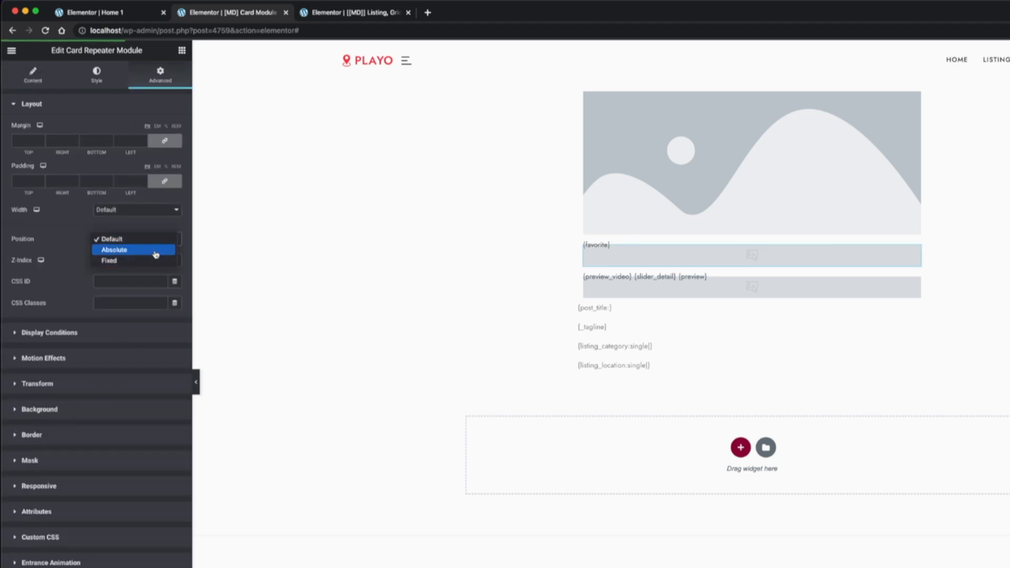
click(155, 254)
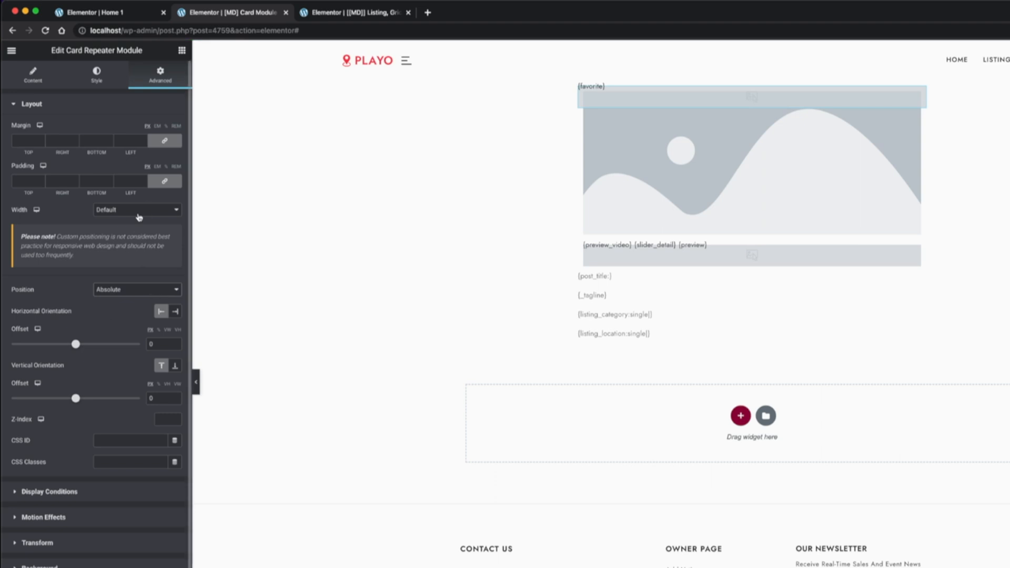
click(138, 213)
click(142, 232)
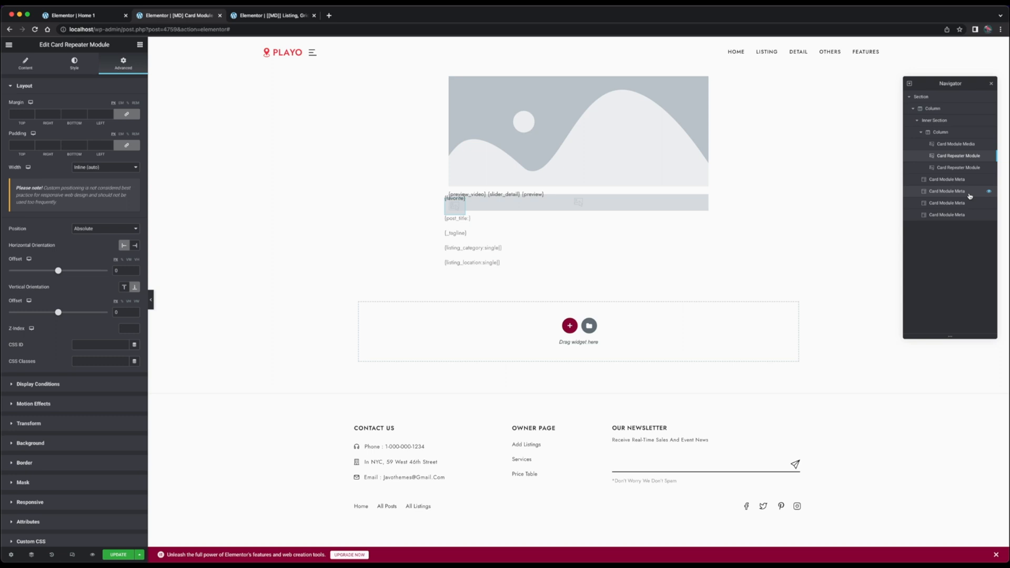
Give the video, gallery and preview repeater absolute position and Inline (auto) width, with right horizontal and bottom vertical orientation
click(971, 168)
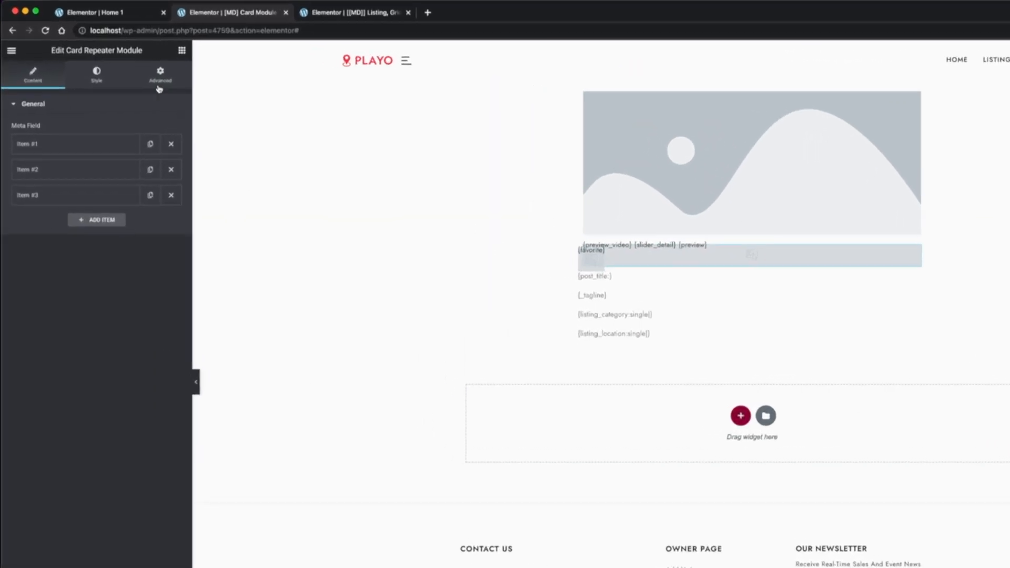
click(159, 90)
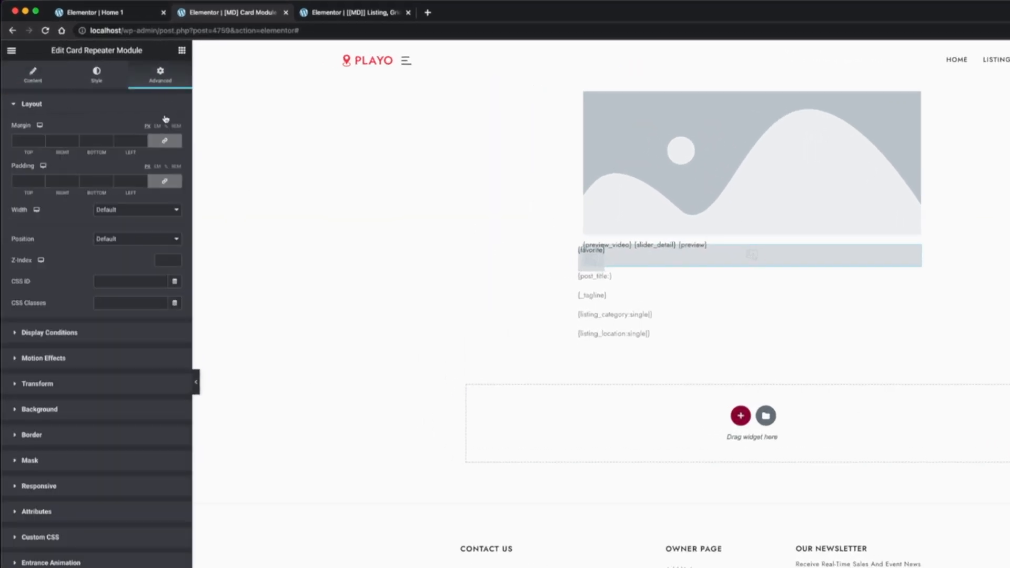
click(124, 237)
click(123, 249)
click(129, 209)
click(130, 230)
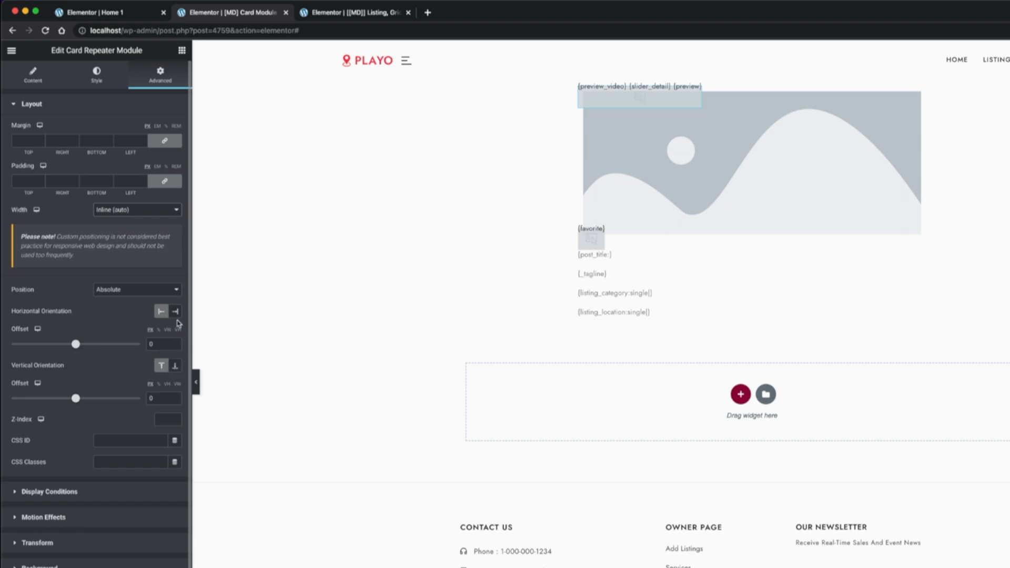
click(176, 311)
click(175, 365)
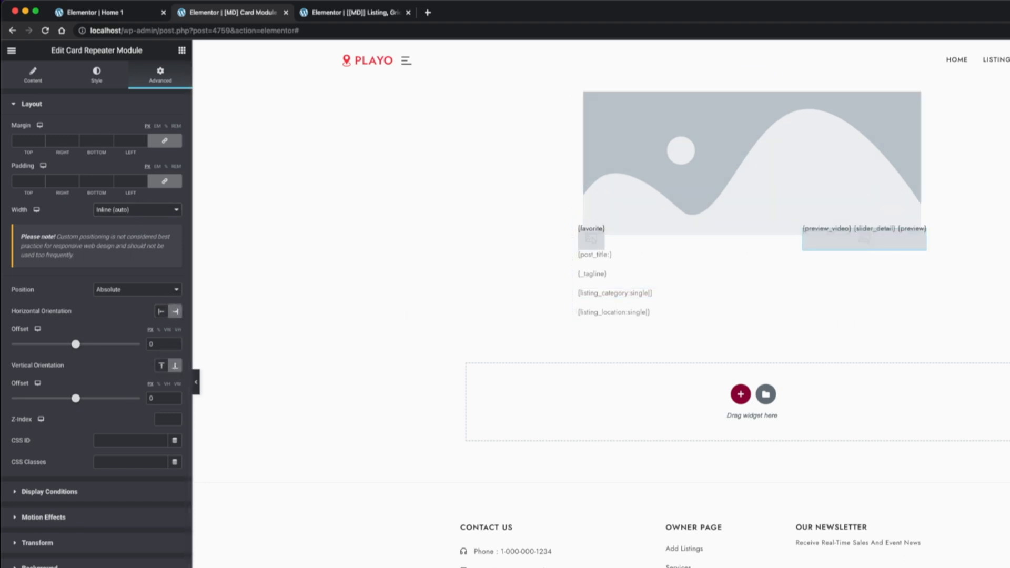
Set the Card Module Media widget's content minimum height to 210 px
click(751, 163)
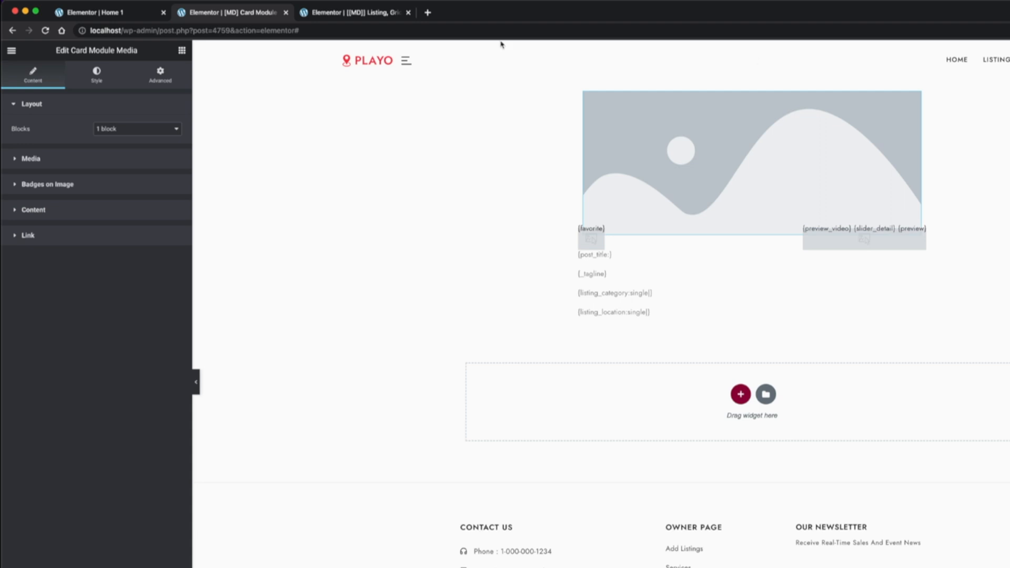
click(97, 75)
click(130, 156)
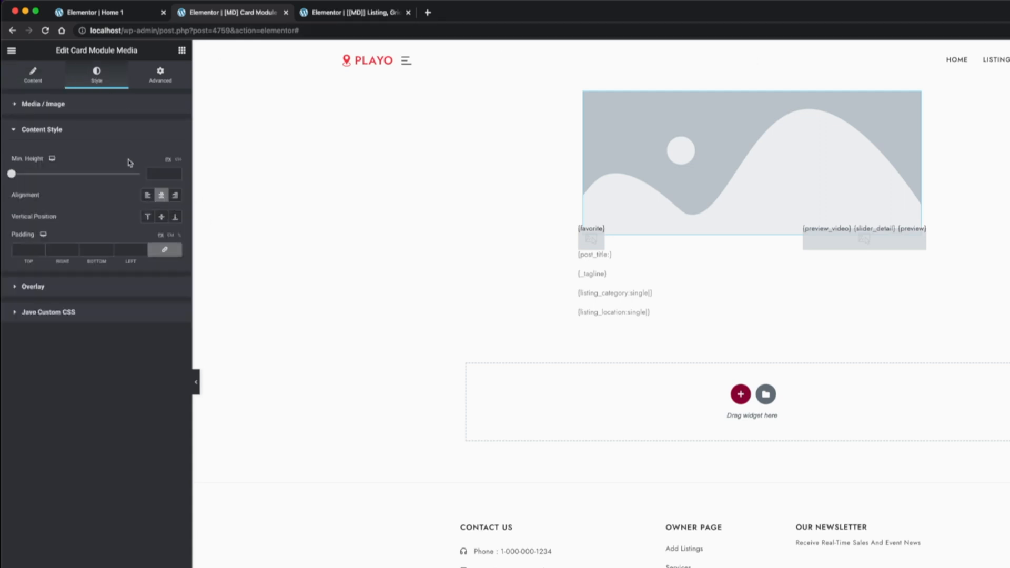
click(159, 174)
text(210)
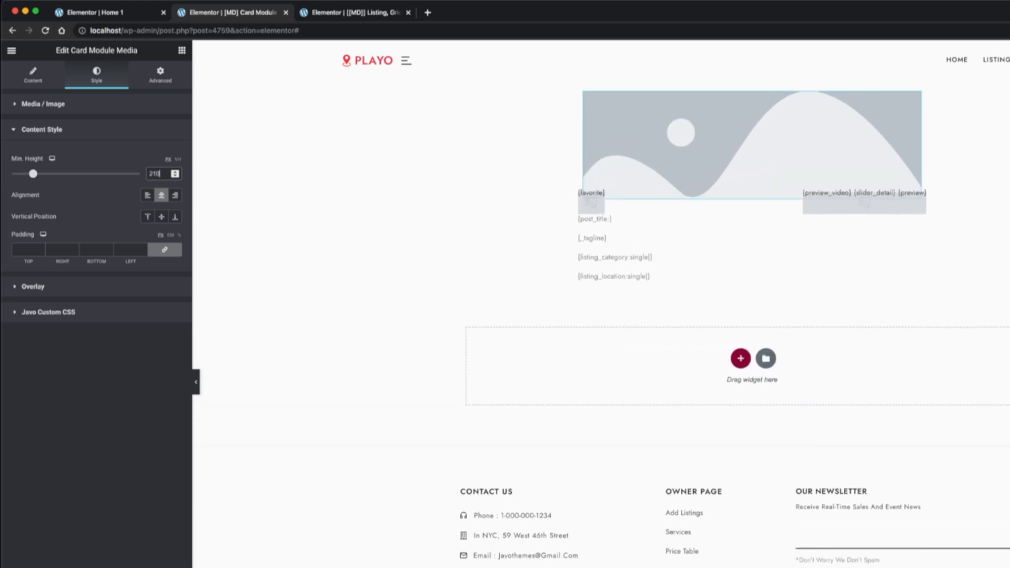
Set the media widget's image source to Detail images slider and its image size to Jv Large V (650x700)
click(33, 77)
click(110, 159)
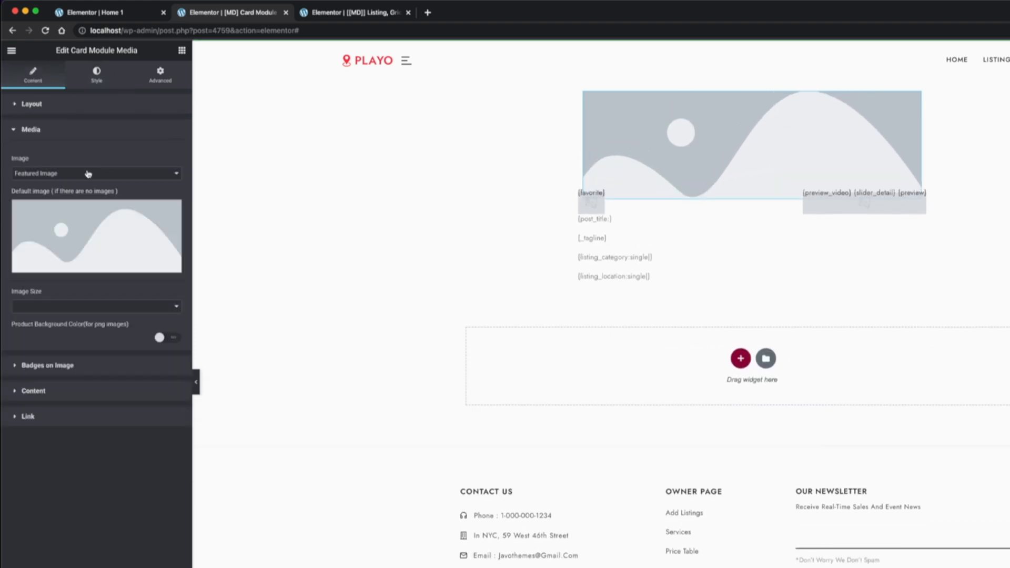
click(86, 173)
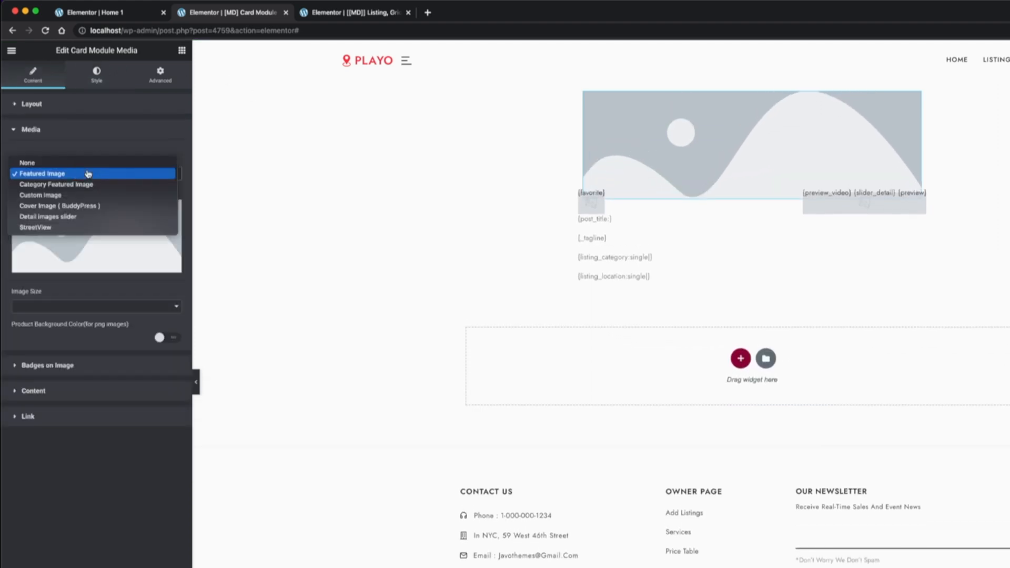
click(120, 215)
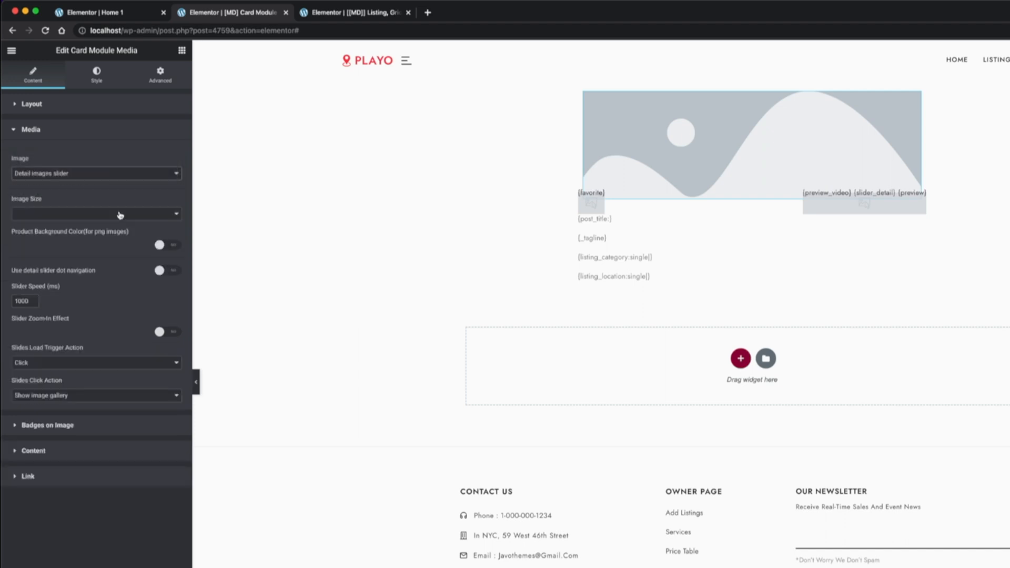
click(120, 214)
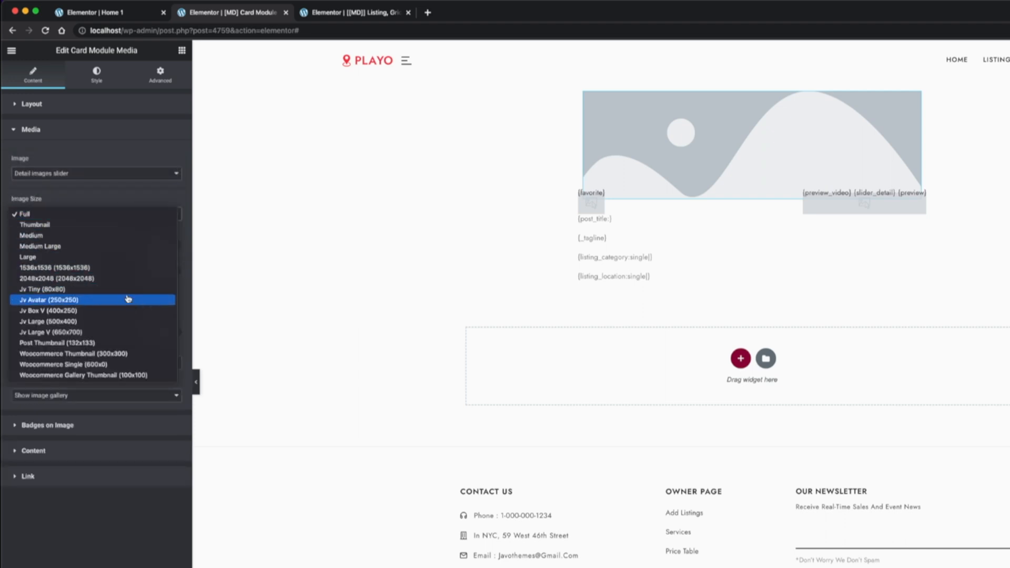
click(129, 332)
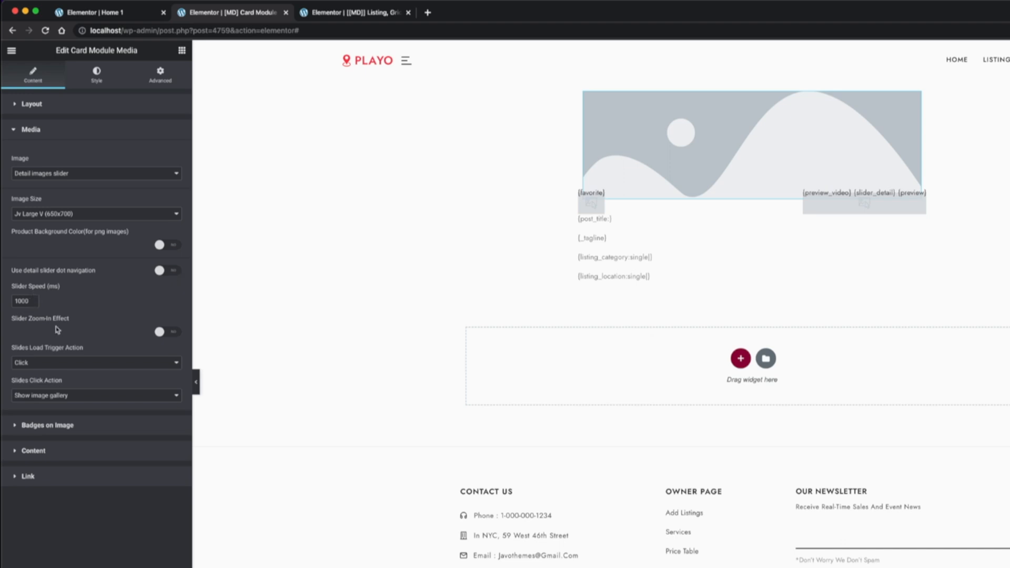
Examine the slider's available options for Slides Load Trigger Action and Slides Click Action
click(58, 362)
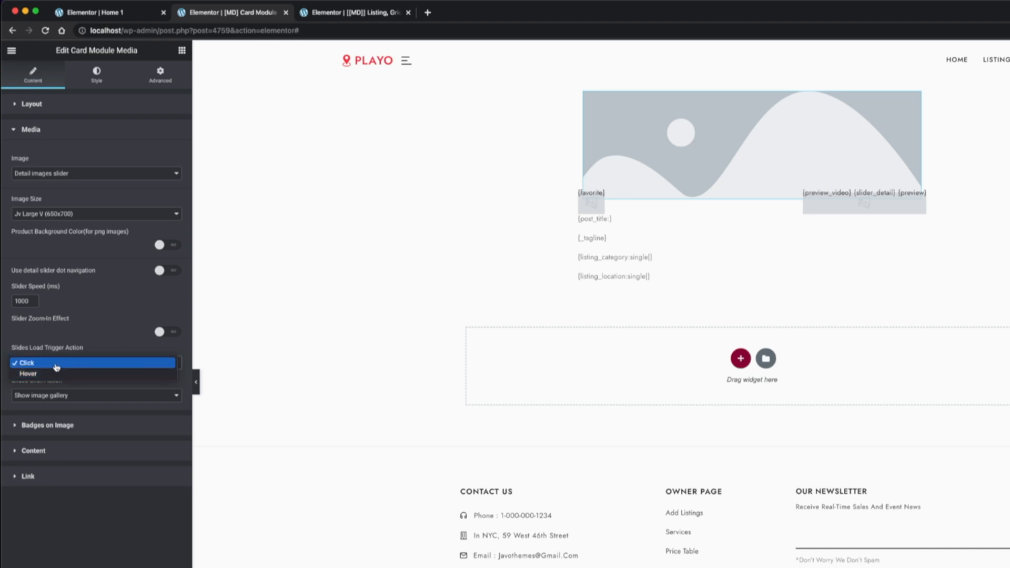
click(98, 345)
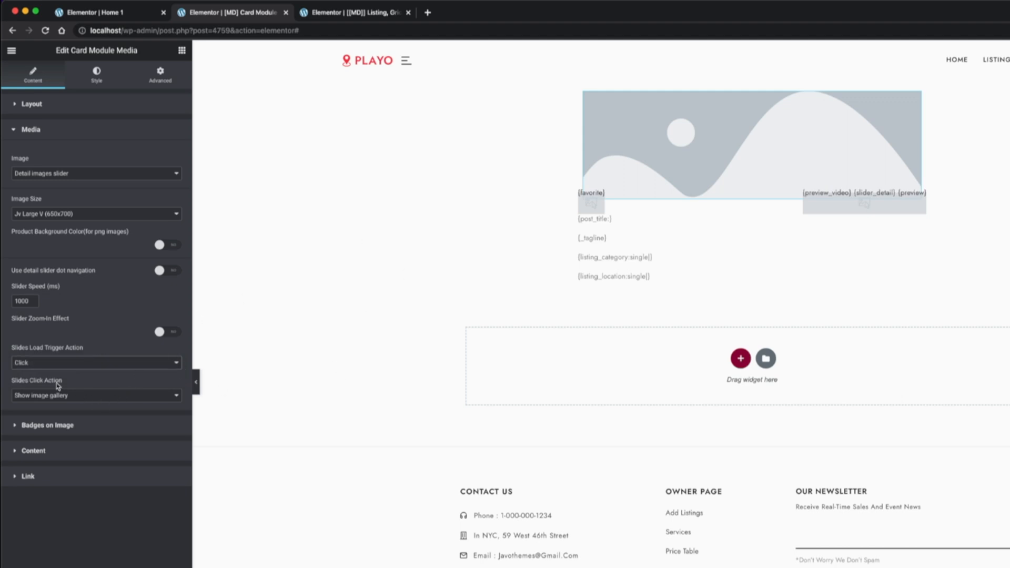
click(70, 397)
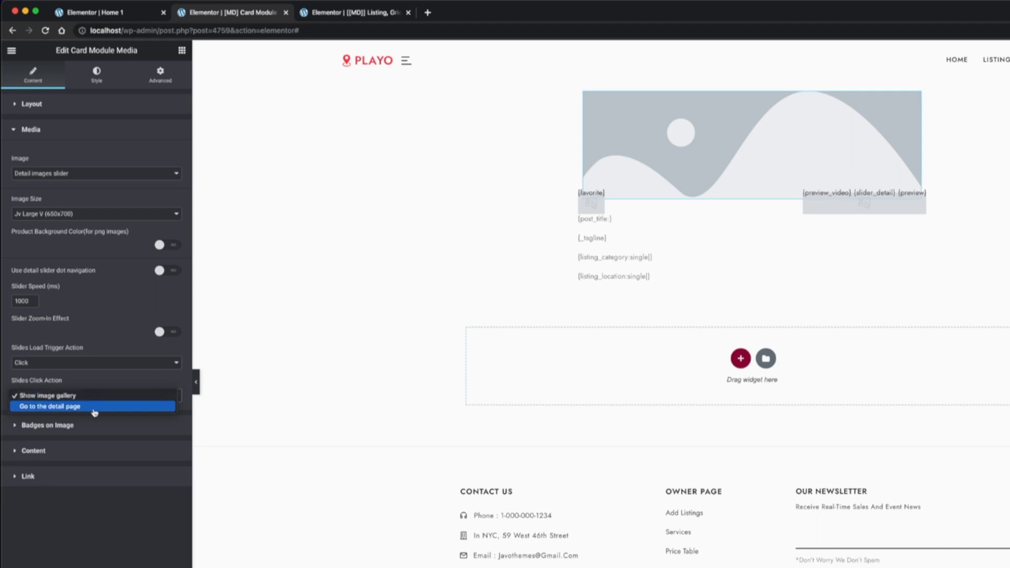
click(138, 430)
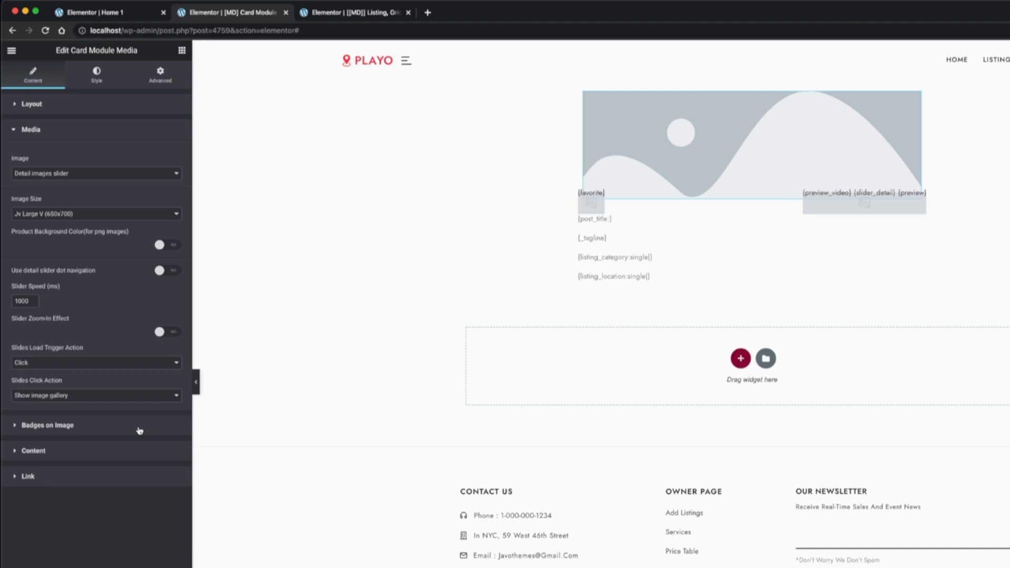
Enable the media image's top-left Listing Category badge and set its left offset to 0 and top offset to 4
click(139, 430)
click(120, 18)
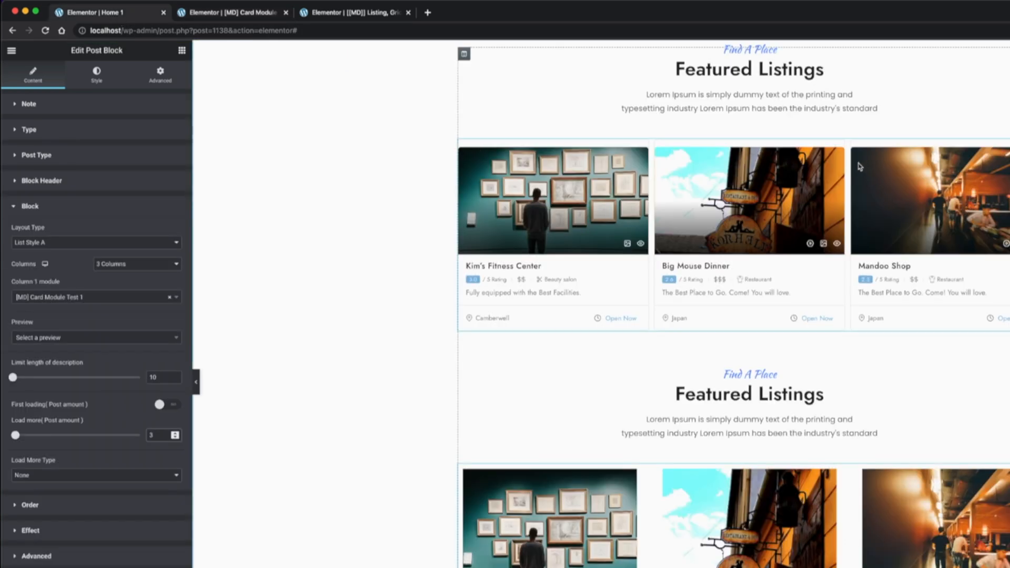
click(220, 16)
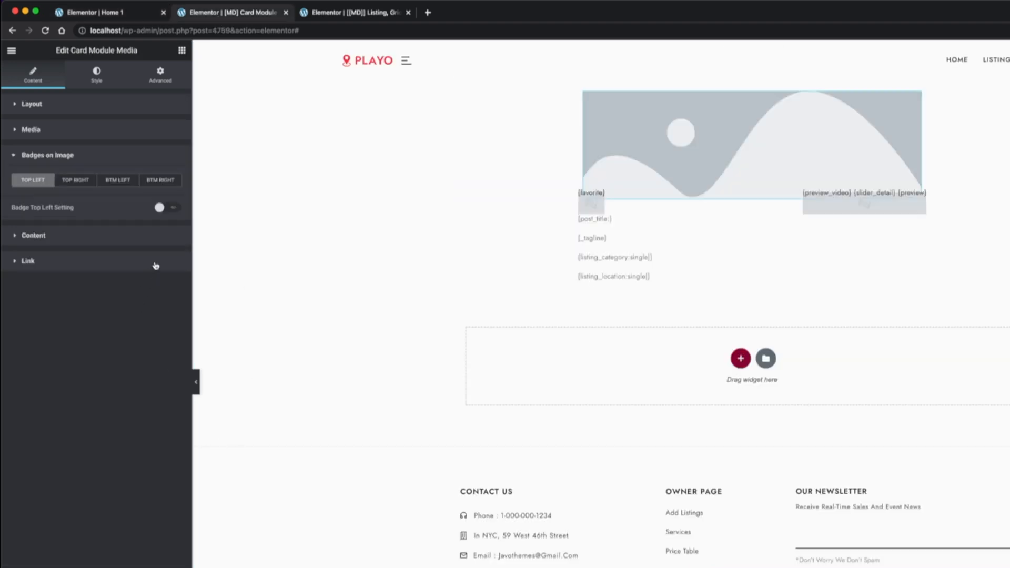
click(169, 208)
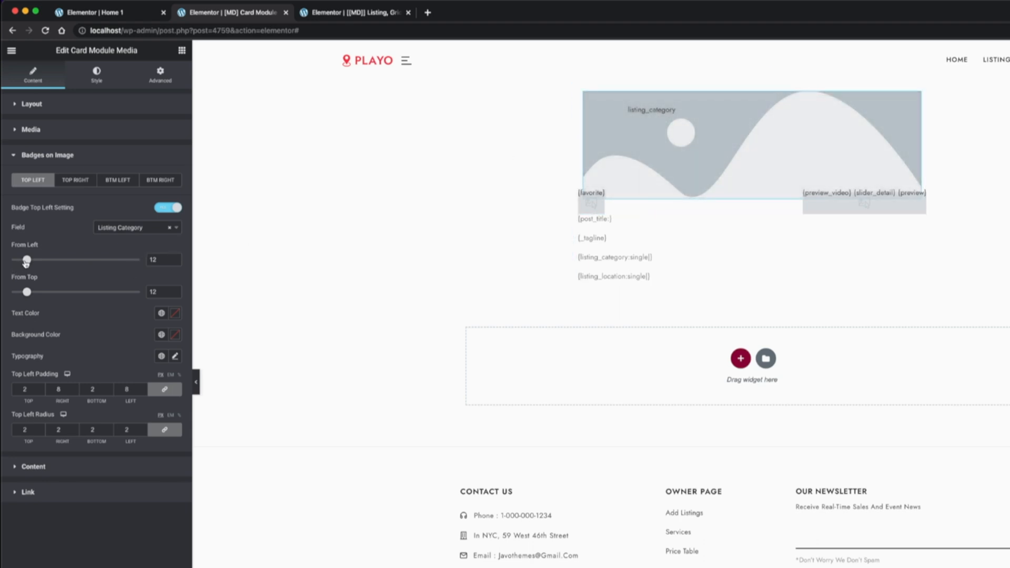
drag(26, 260, 11, 261)
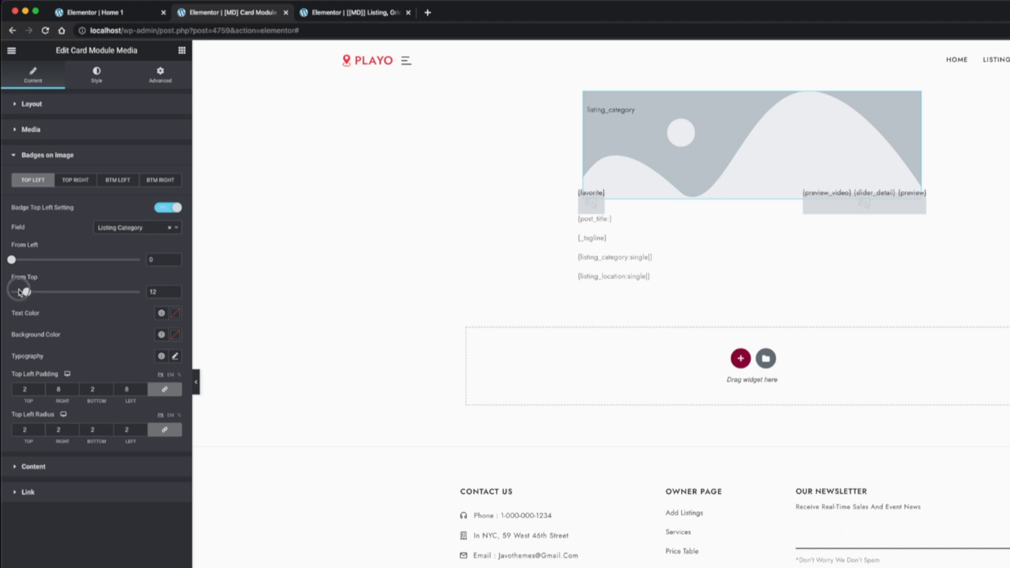
drag(27, 291, 15, 295)
Give the top-left badge a white text color and a blue background color
click(178, 314)
drag(104, 369, 50, 349)
click(109, 318)
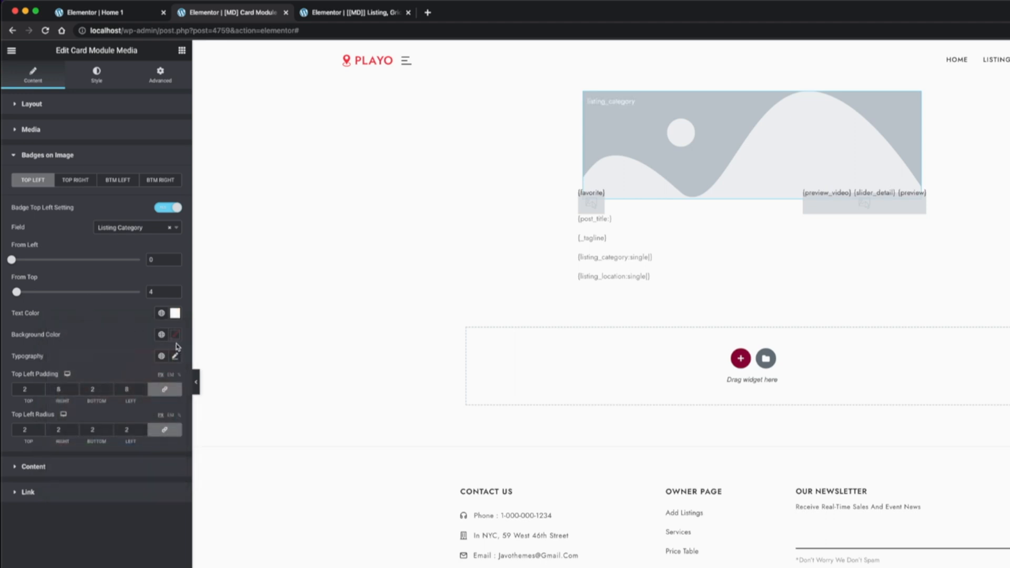
click(175, 334)
drag(121, 409, 137, 385)
drag(57, 465, 131, 465)
click(138, 380)
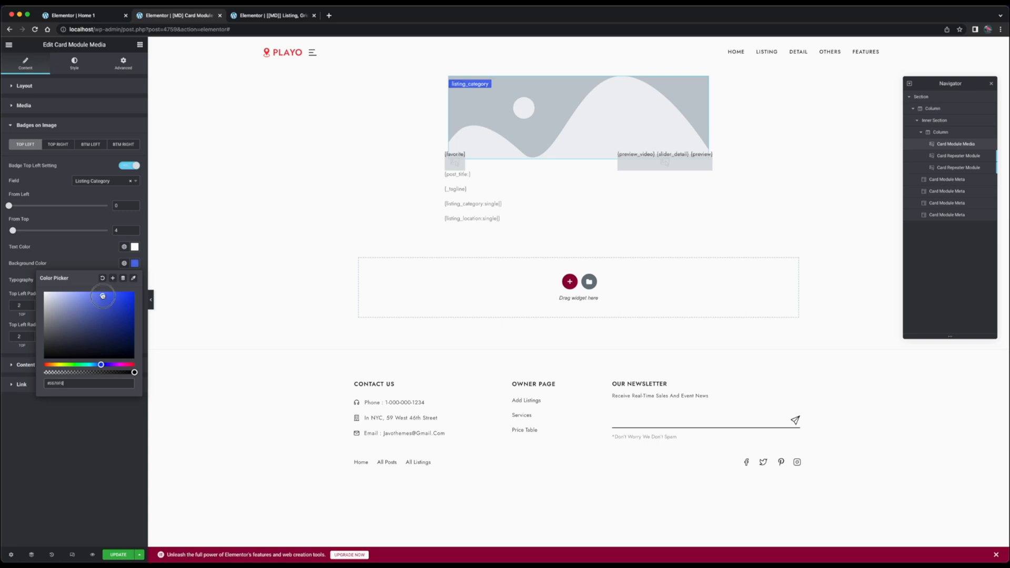
Set the badge's top offset to 0 and save both the card module template and the Home 1 page
click(119, 230)
key(BackSpace)
text(0)
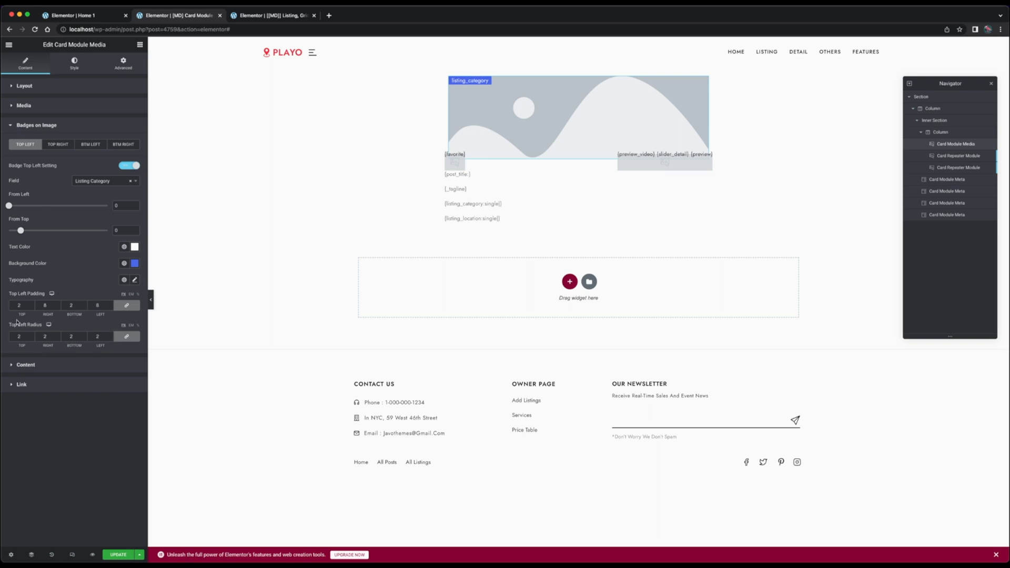
click(117, 555)
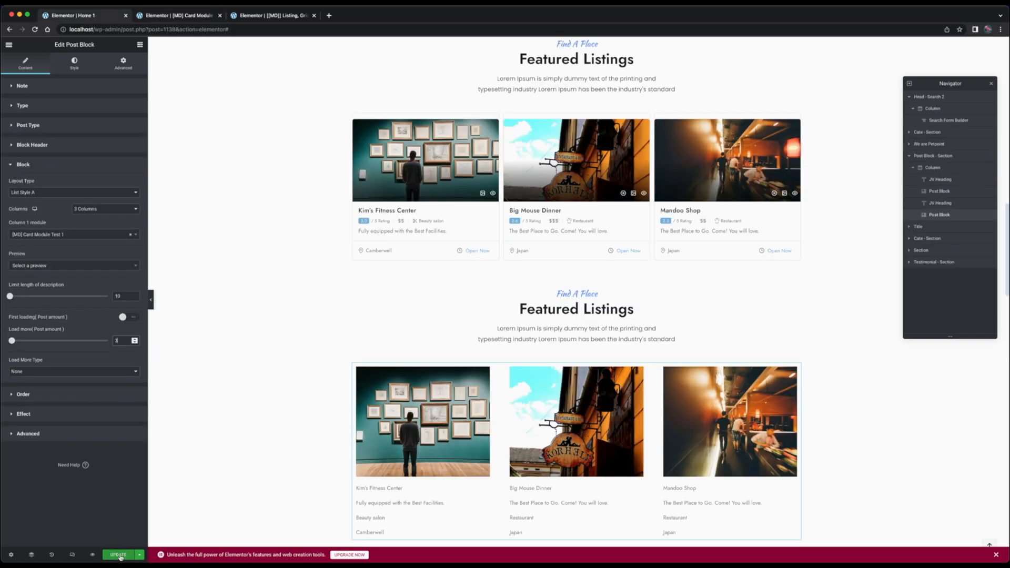
click(120, 556)
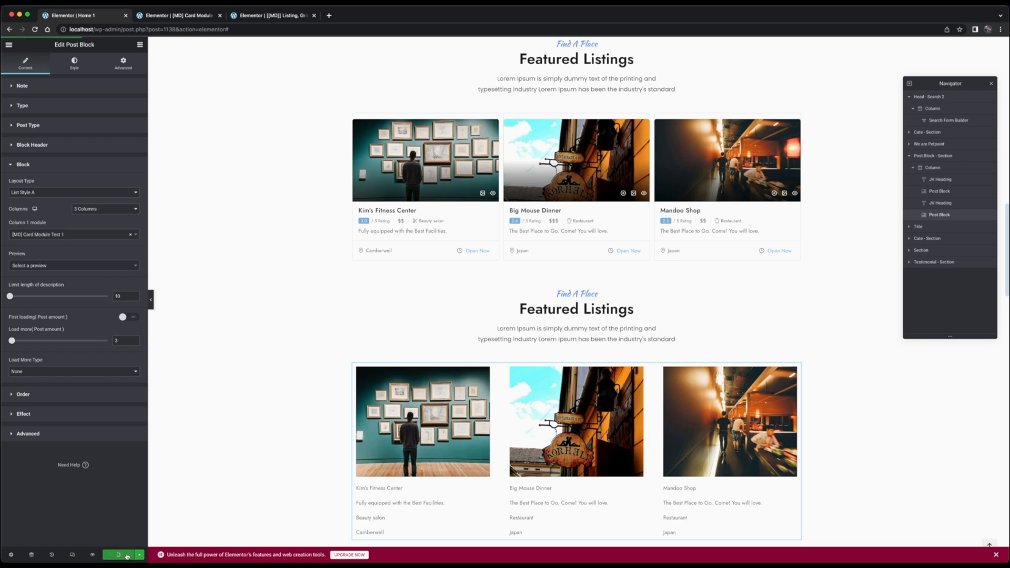
Preview the Home 1 page, check the cards in the second Featured Listings block, and return to the card module template
click(92, 556)
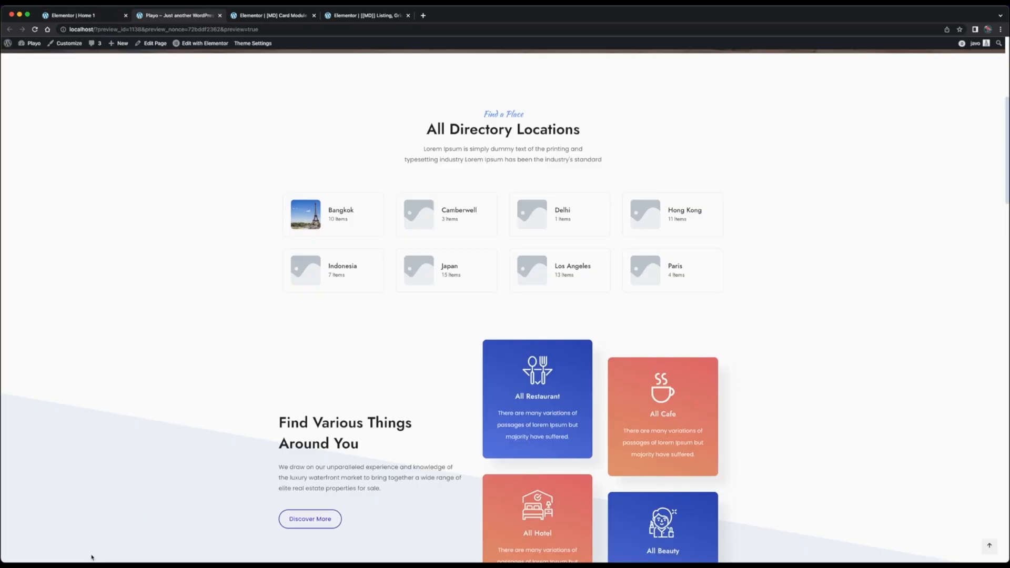
scroll(91, 557, down, 8)
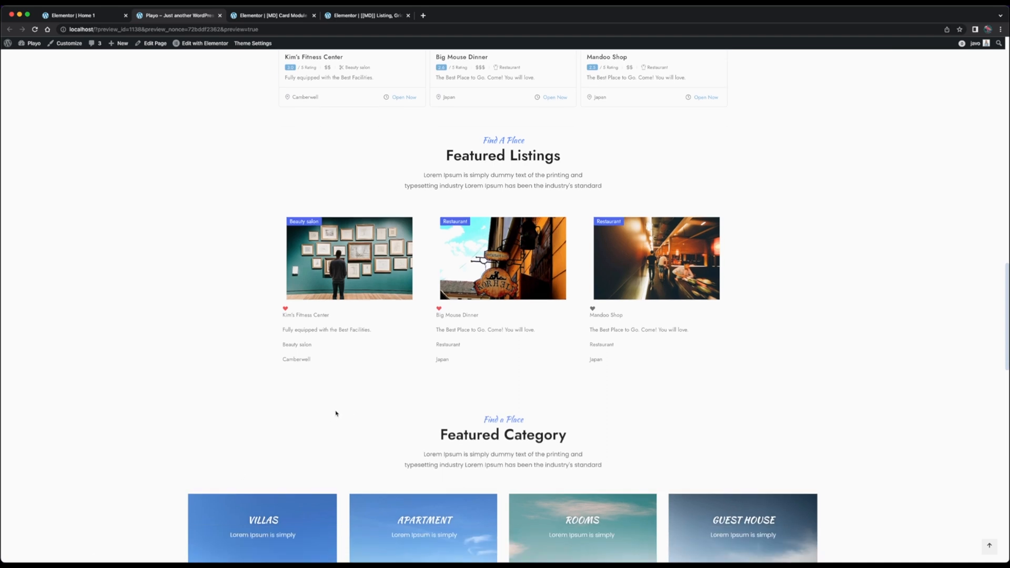
click(278, 15)
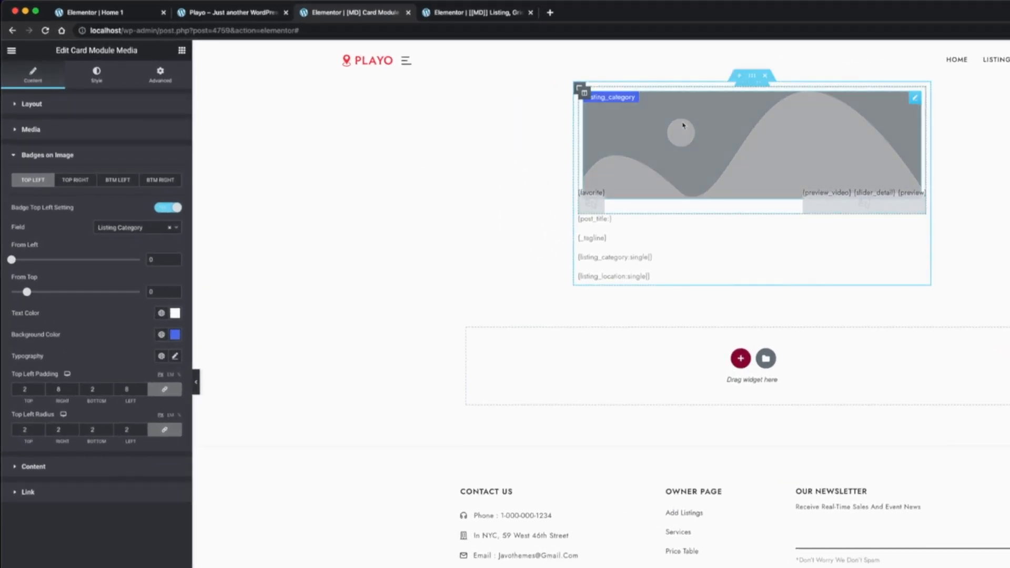
Set the inner section column's widgets space to 0 px and its padding to 0 on all sides
click(584, 93)
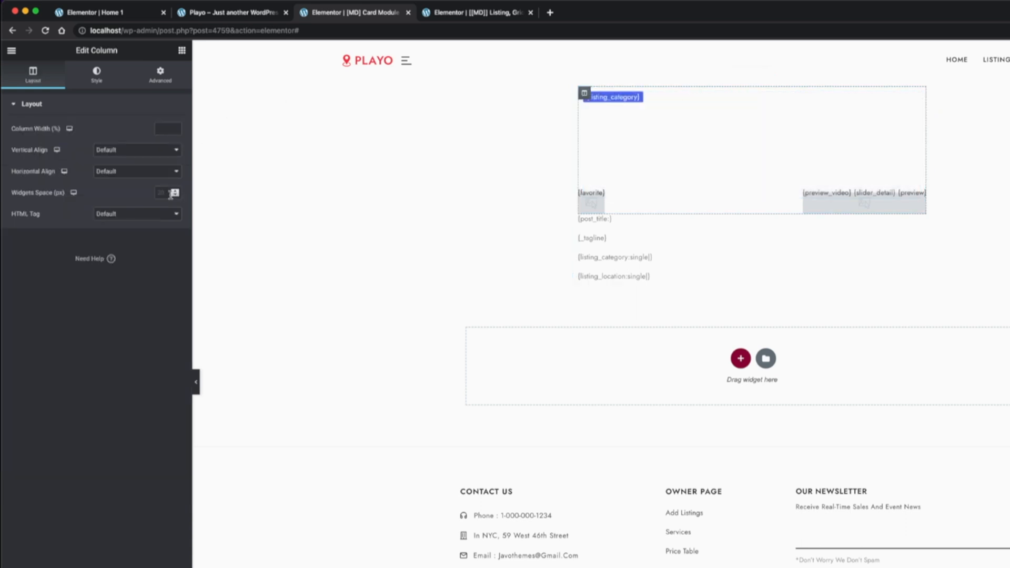
click(175, 194)
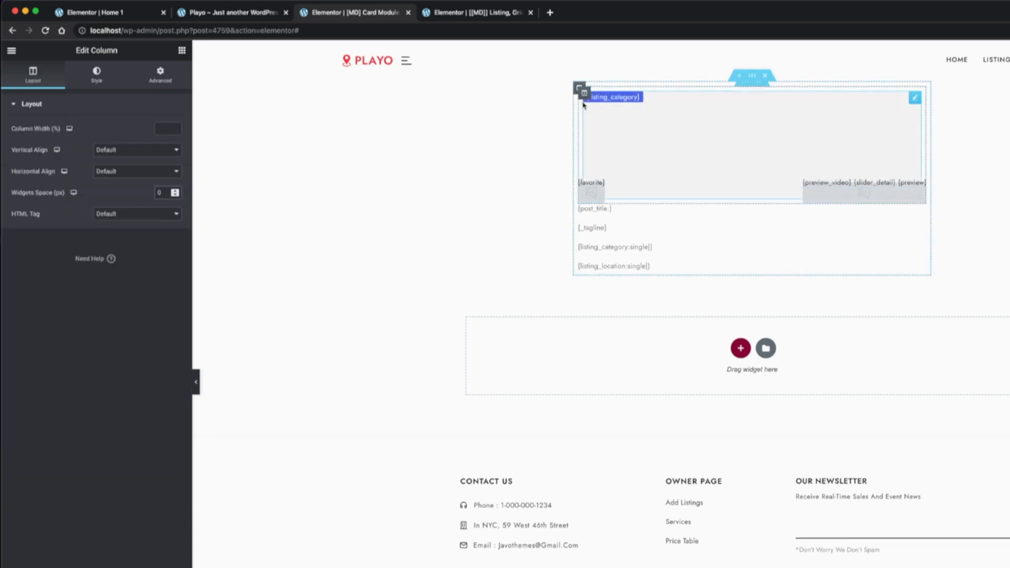
click(160, 79)
click(23, 181)
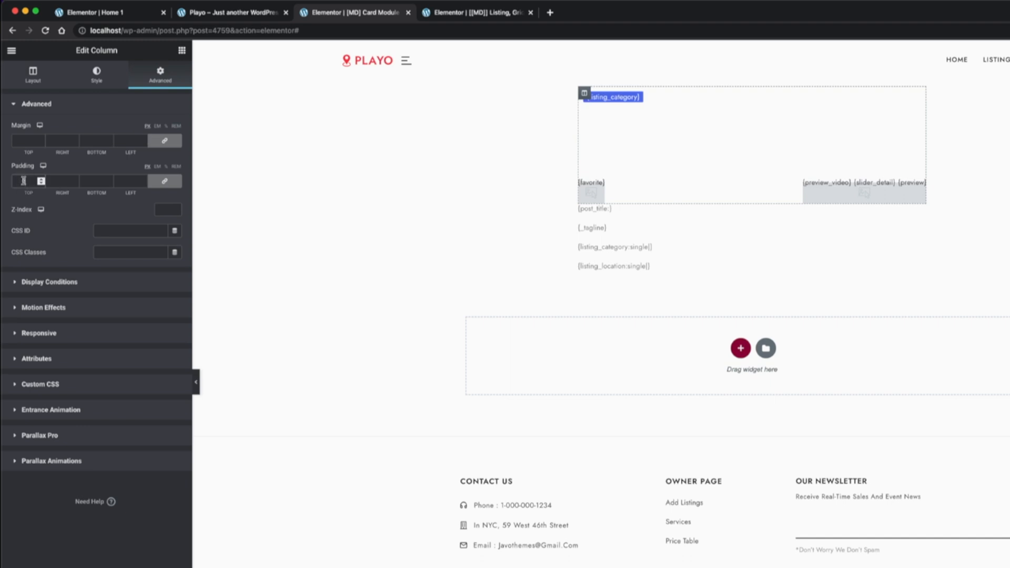
text(0)
Set the card's outer column to a widgets space of 0 px and a padding of 0 on all sides
click(579, 89)
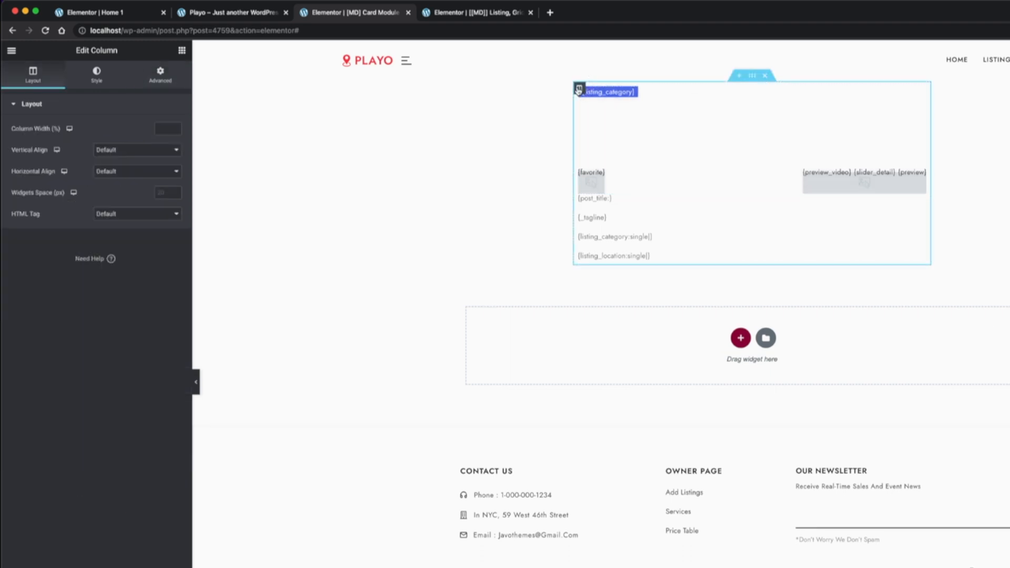
click(160, 192)
text(0)
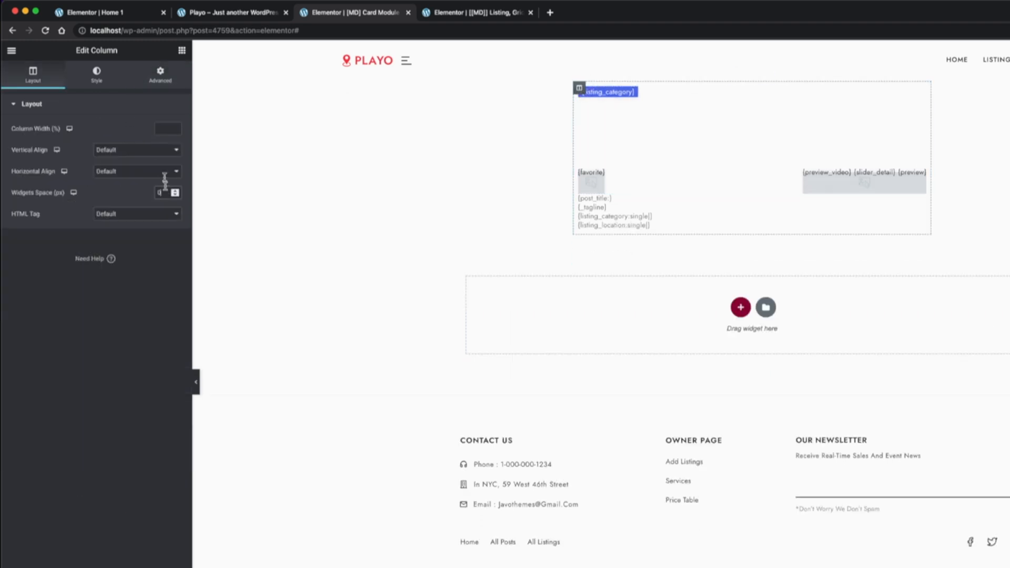
click(160, 74)
click(25, 181)
text(0)
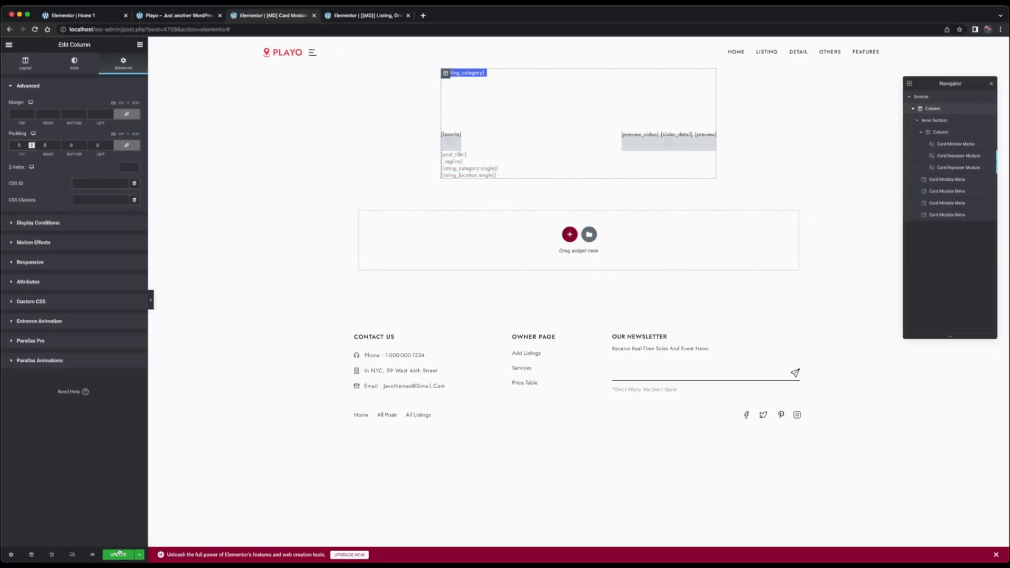
Save the card module template and check the second Featured Listings cards on the preview page
click(118, 553)
click(150, 20)
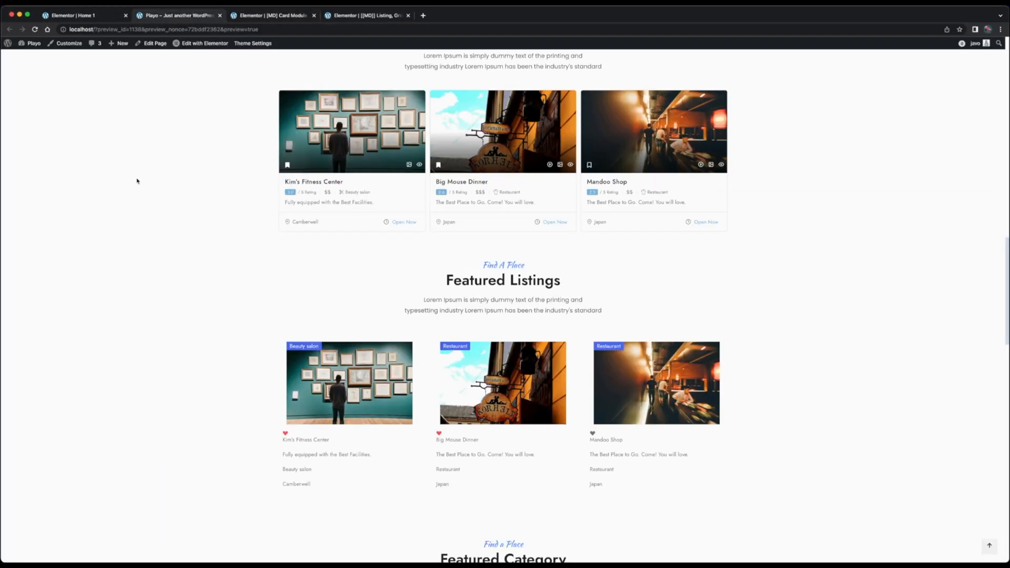
scroll(136, 181, down, 3)
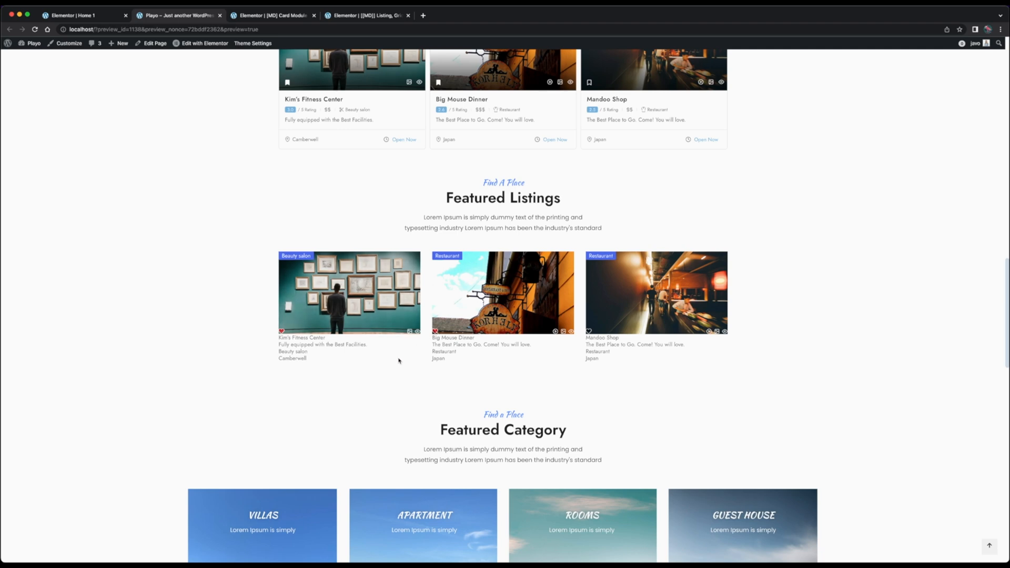
Set the favorite repeater module's bottom offset to 8 and increase its left offset to move it inward from the image corner
click(270, 16)
click(960, 144)
click(973, 158)
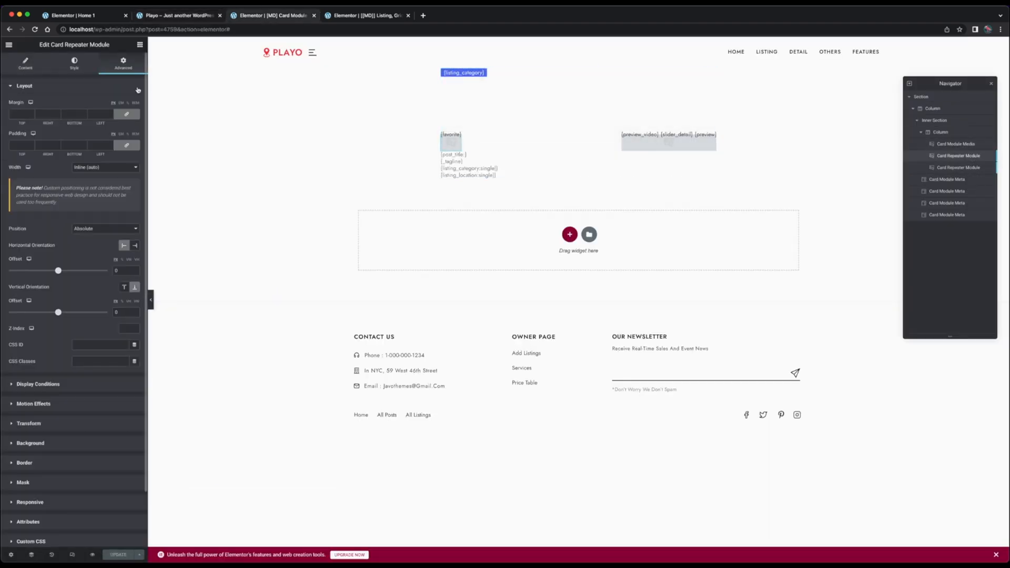
click(118, 311)
key(Up)
key(Up)
key(Up)
key(Up)
key(Up)
key(Up)
key(Up)
key(Up)
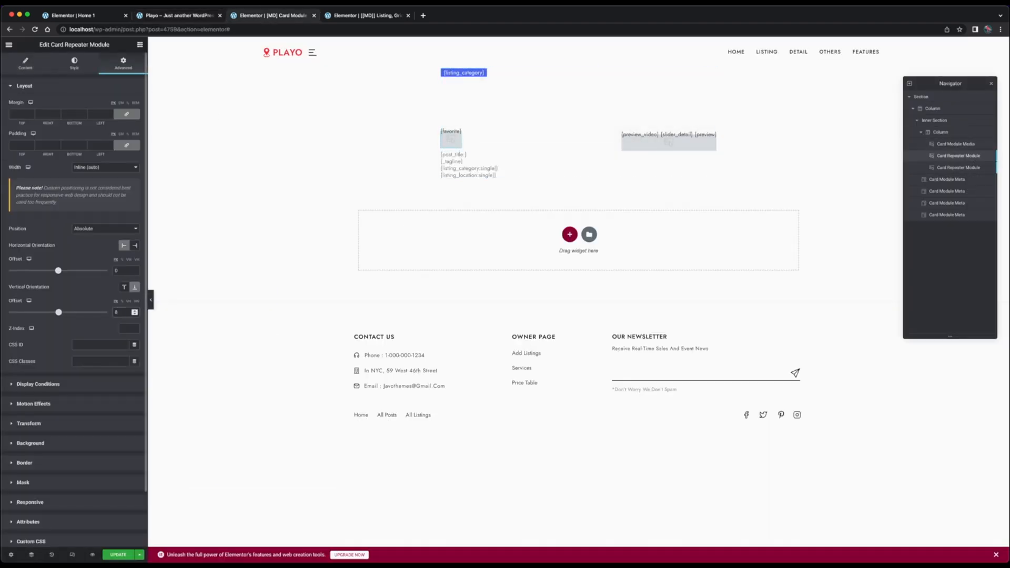
key(Up)
key(Up)
key(Up)
key(Up)
key(Up)
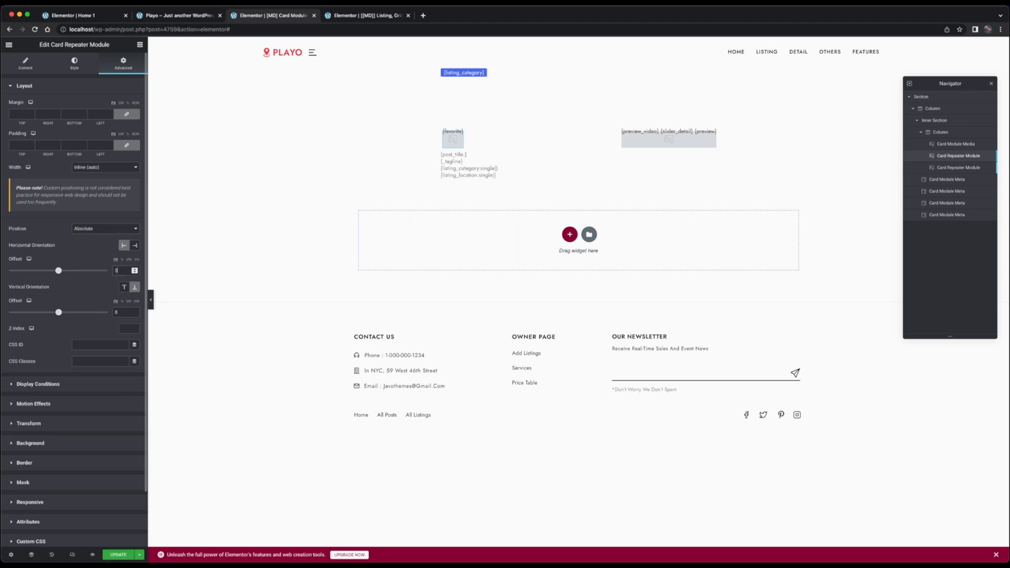
Set the right offset of the preview buttons' repeater module to 8 and save the card module template
click(933, 167)
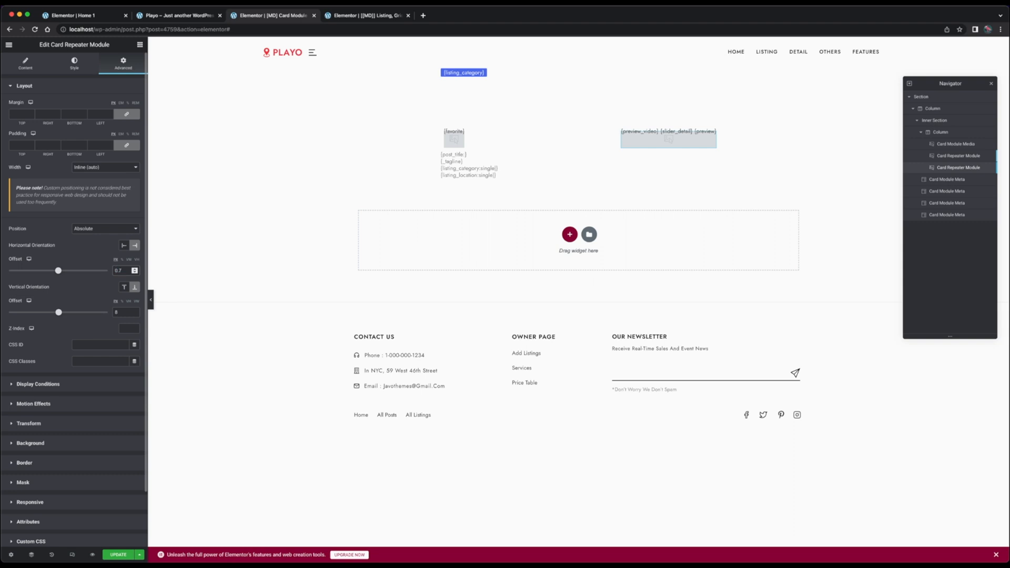
text(8)
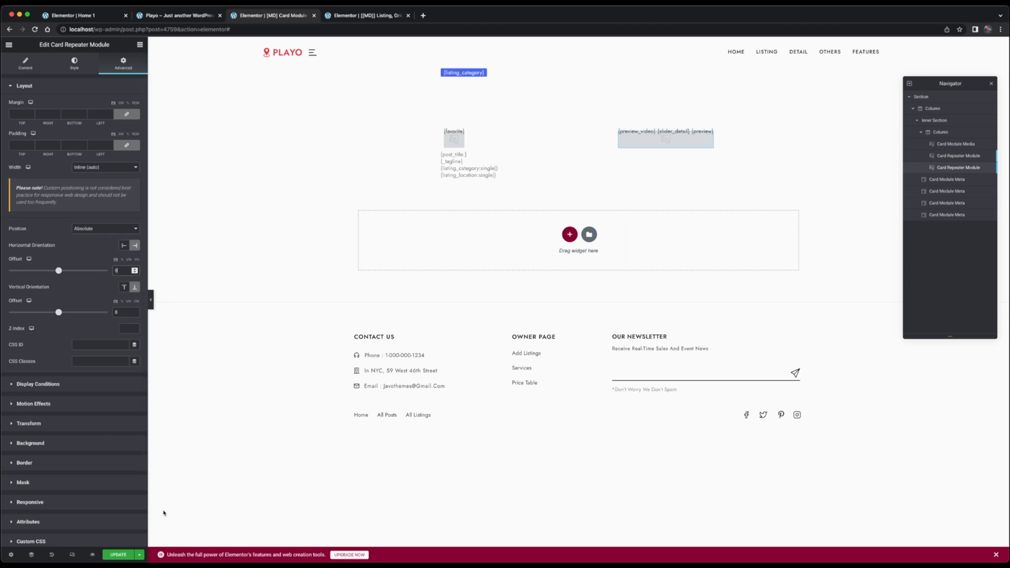
click(115, 555)
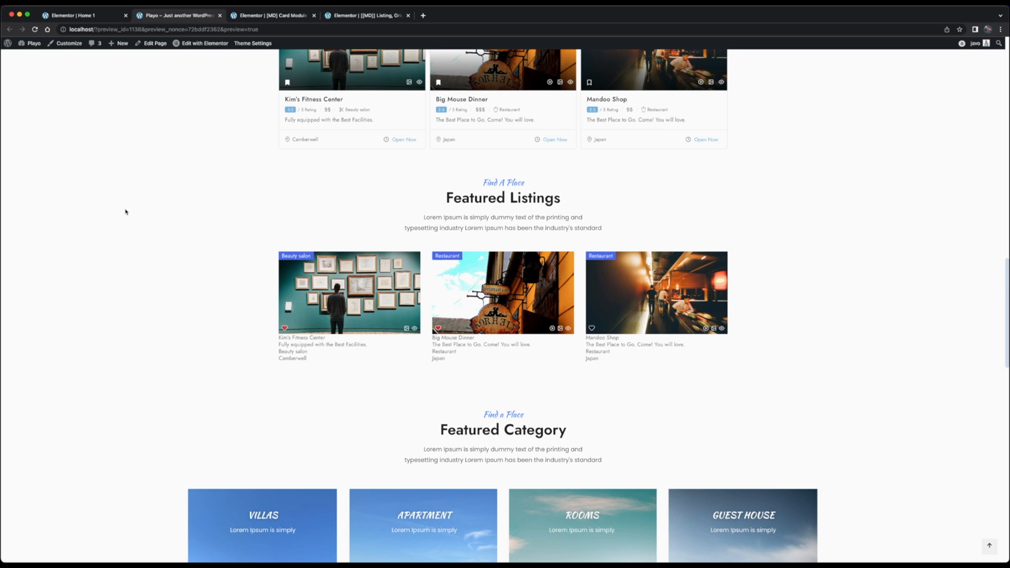
Copy the title meta from the existing listing grid template and paste its style onto the title meta in the card module template
click(276, 19)
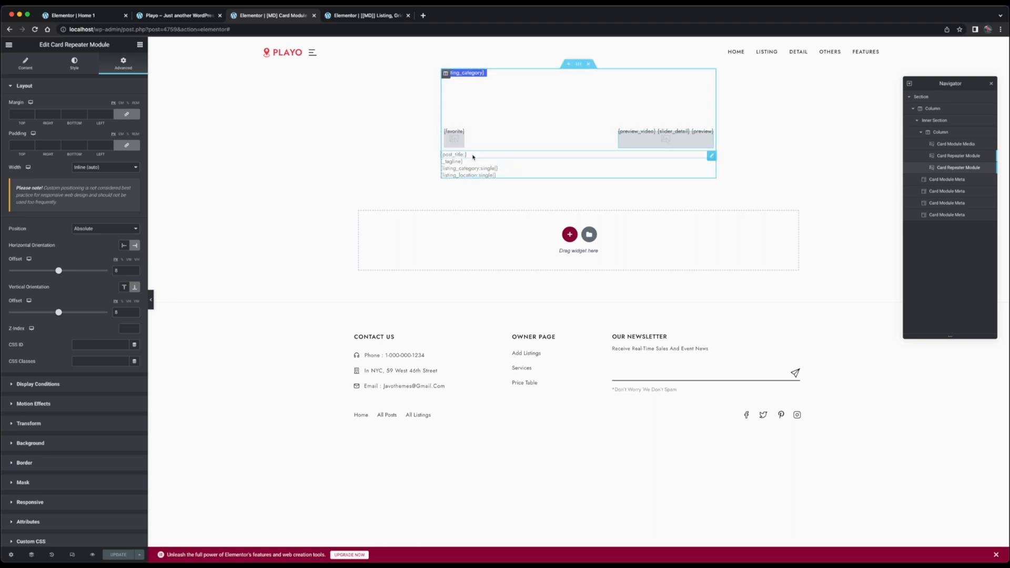
click(378, 16)
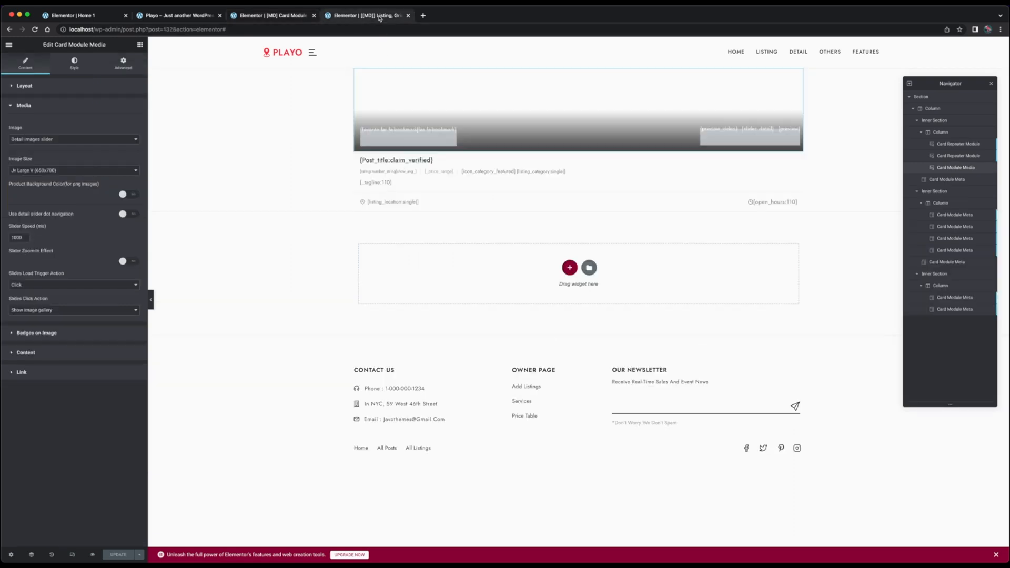
right_click(420, 162)
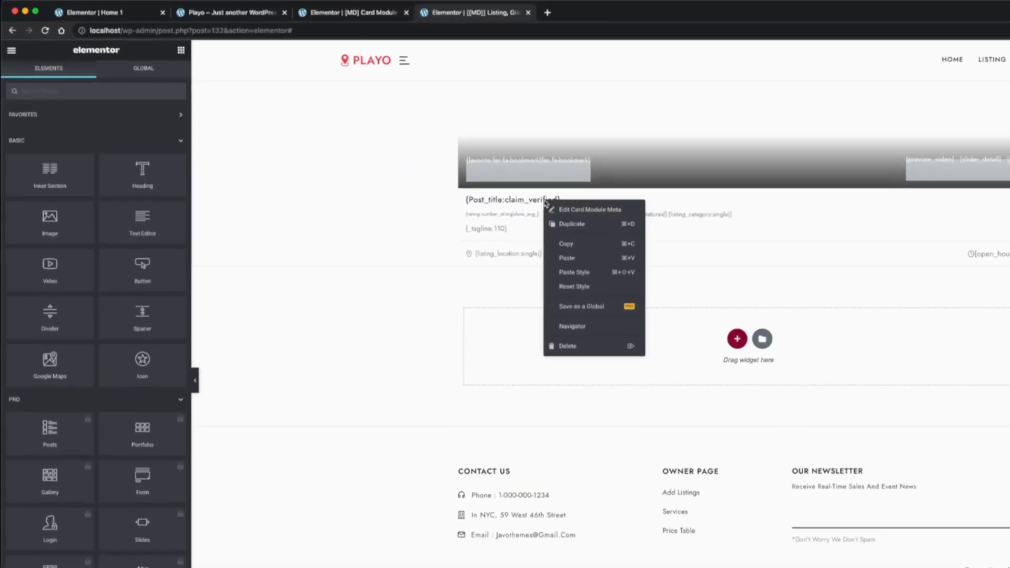
click(456, 196)
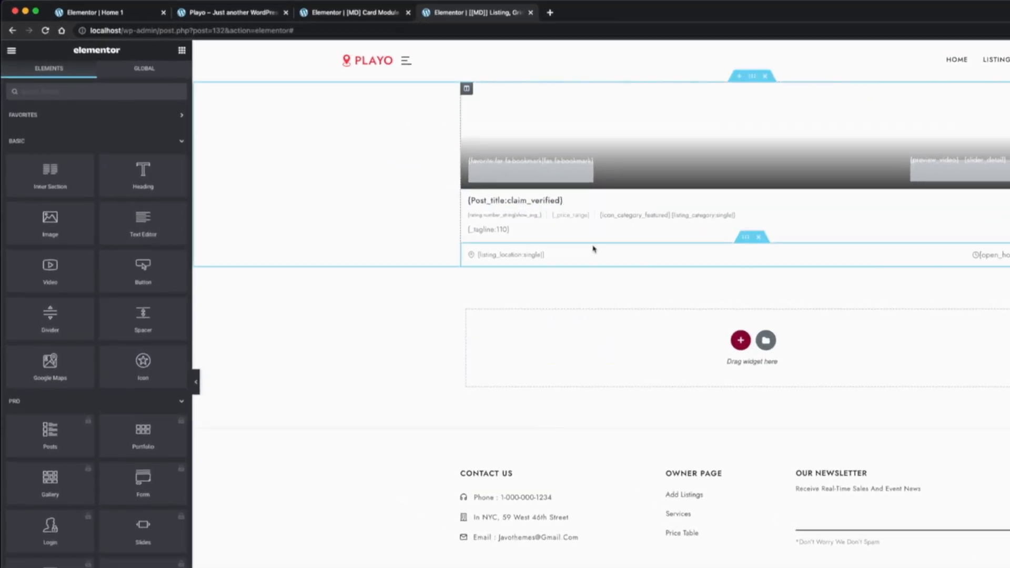
click(355, 12)
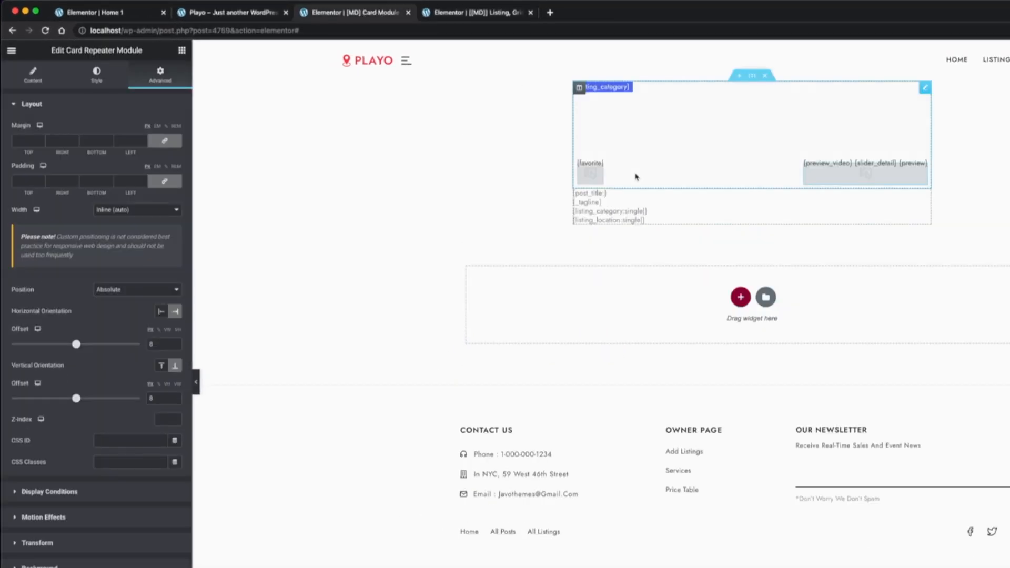
click(596, 194)
right_click(596, 194)
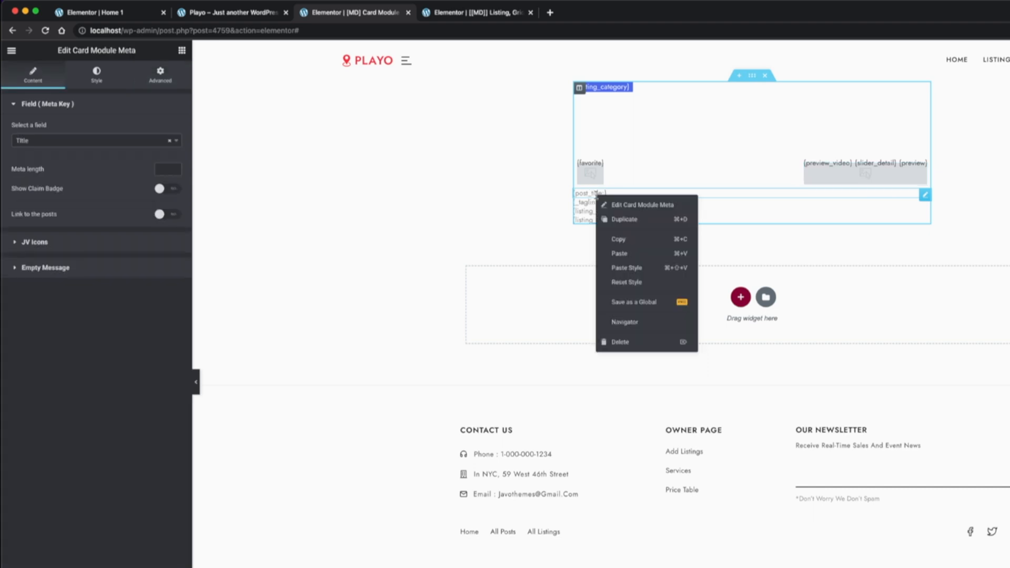
click(661, 272)
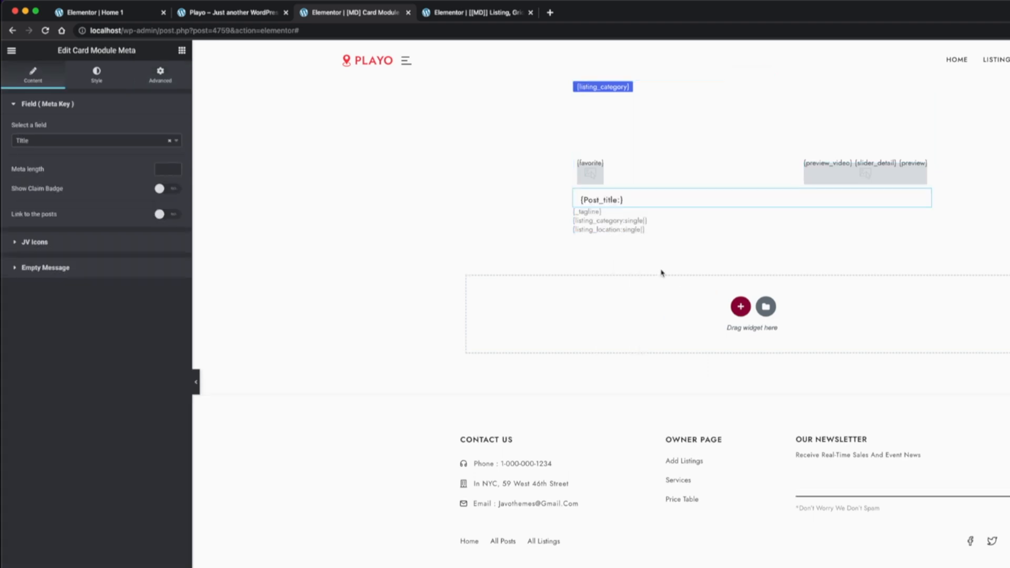
Turn on the title meta's claim badge and link to the posts, and give it a dark blue hover color
click(173, 188)
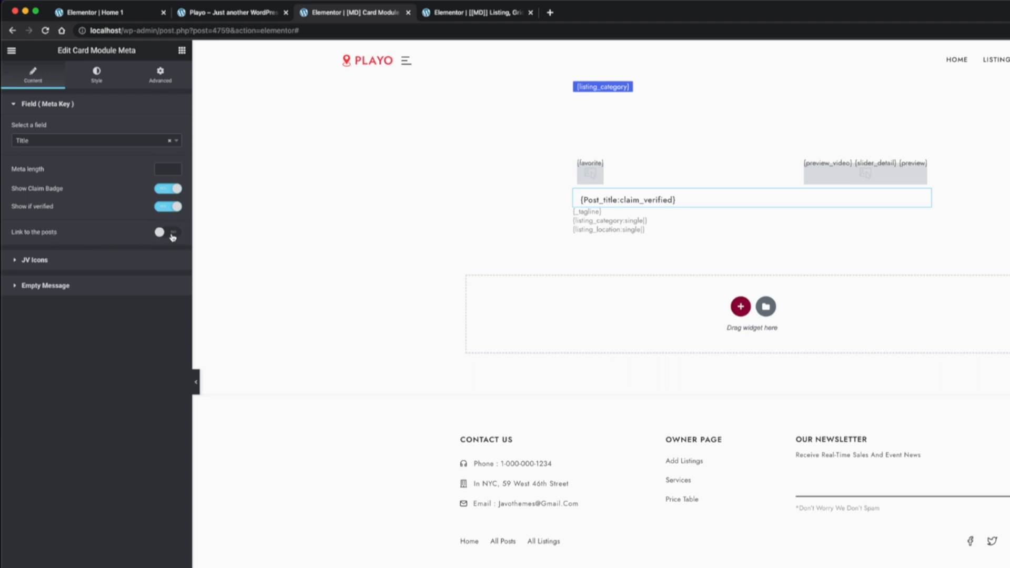
click(173, 235)
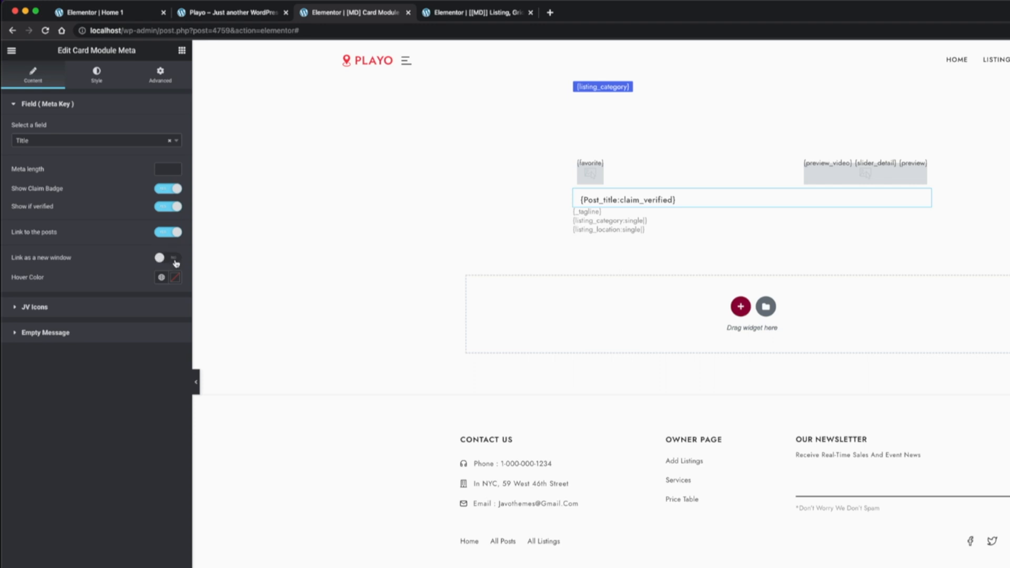
click(176, 278)
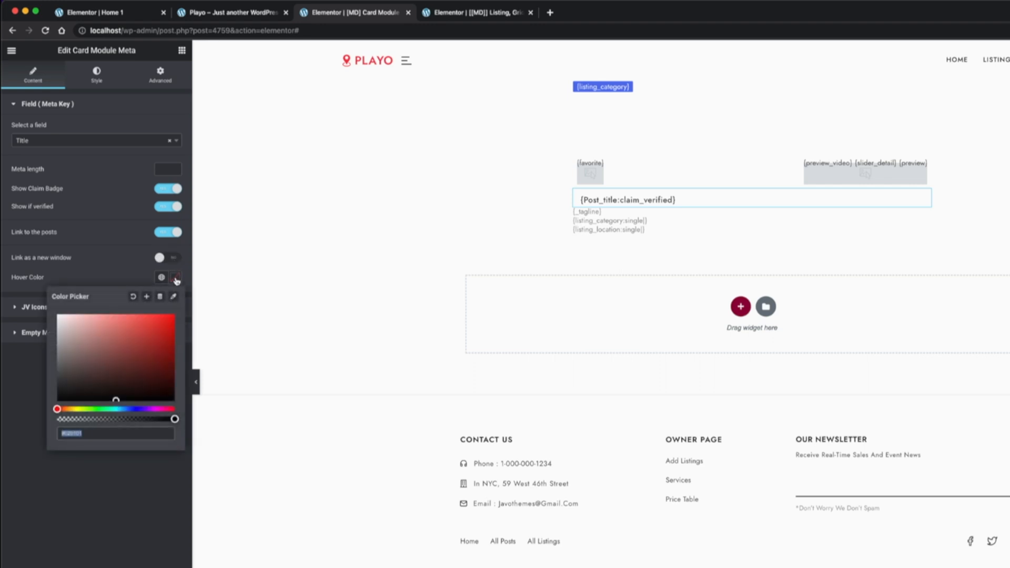
click(134, 409)
click(155, 365)
drag(163, 367, 111, 367)
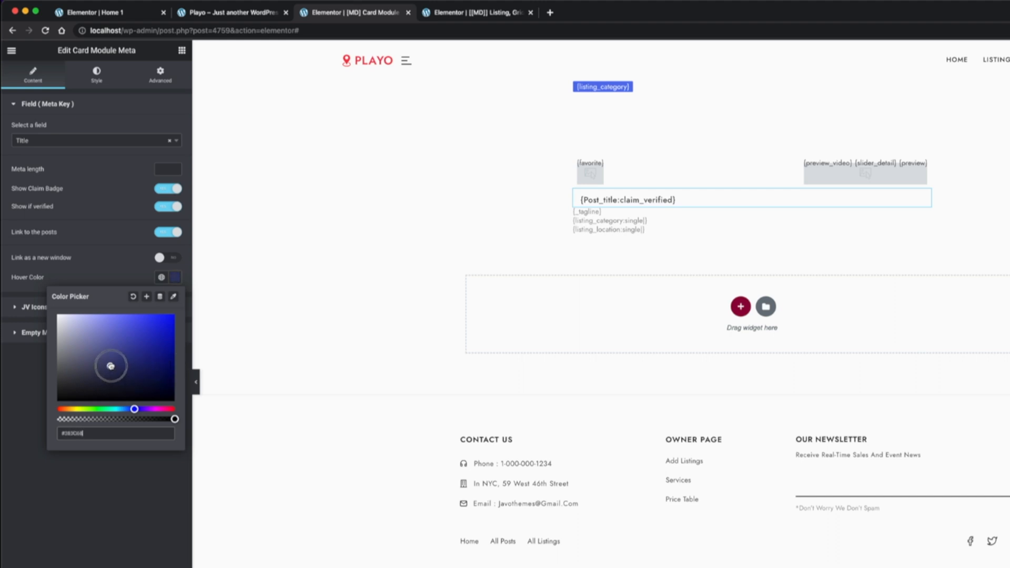
click(138, 510)
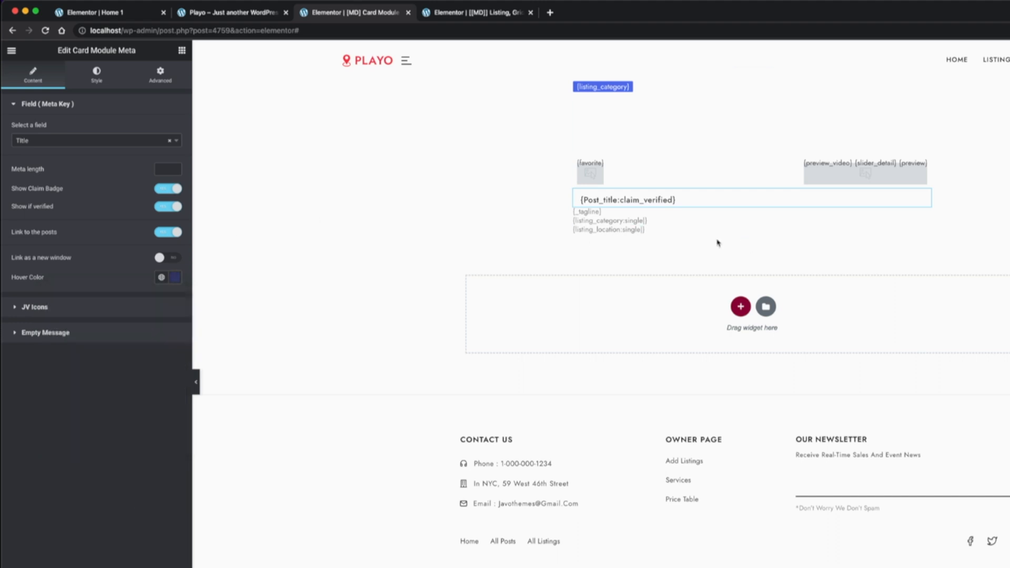
Change the listing category meta's field to Rating
click(610, 221)
click(95, 131)
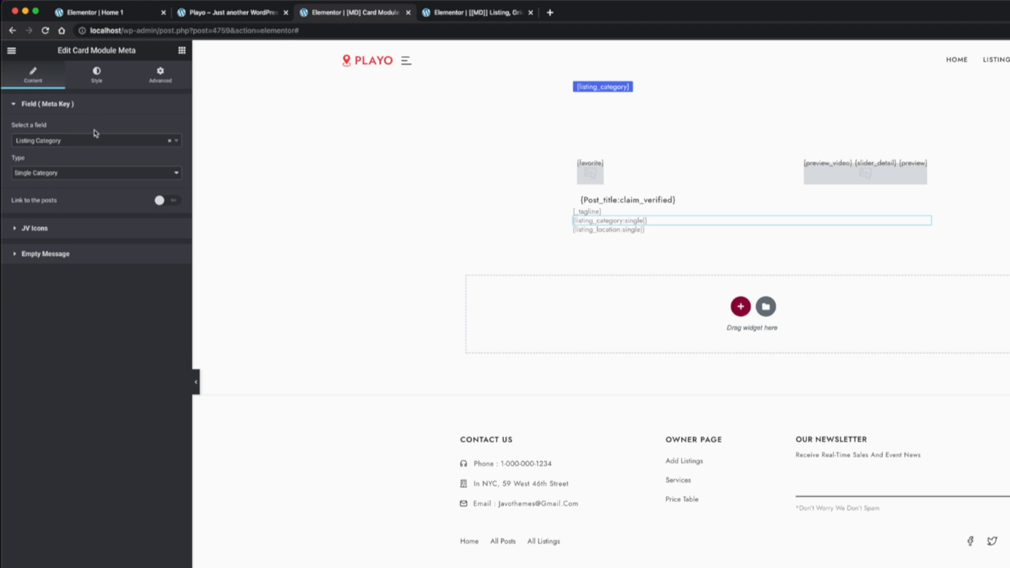
click(92, 143)
text(ra)
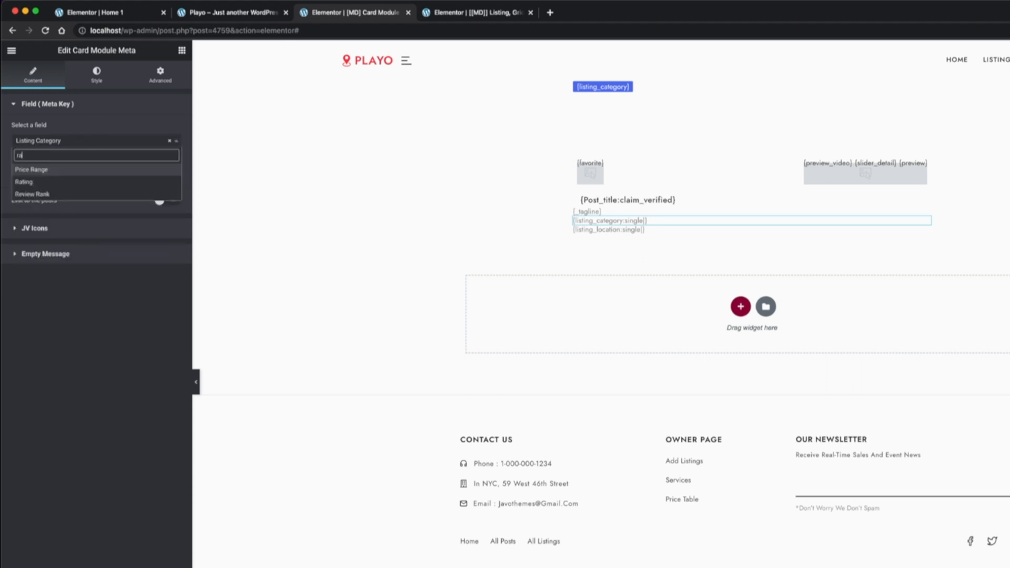
click(57, 181)
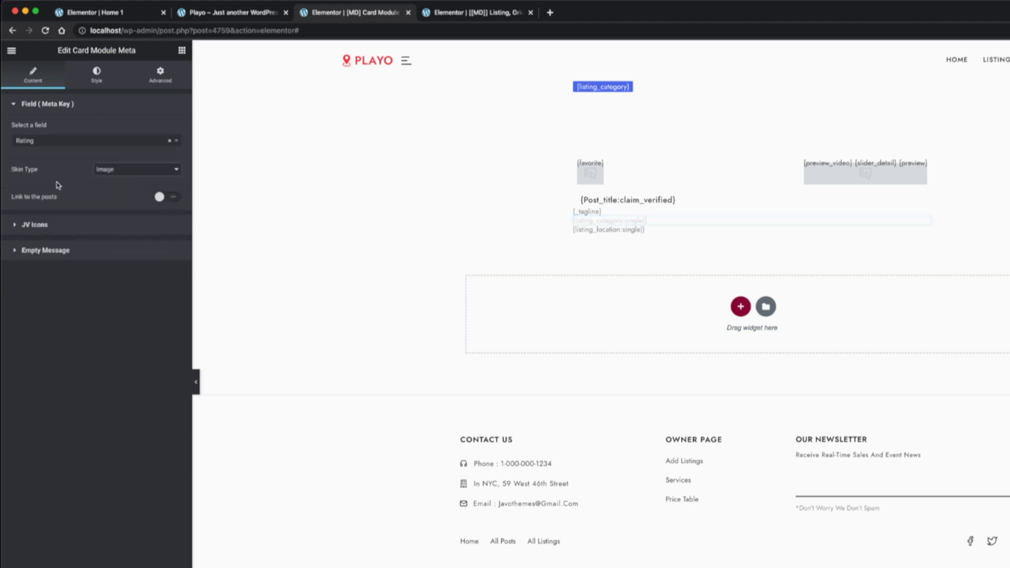
Change the listing location meta's field to Price Range and move the tagline meta below it
click(610, 230)
click(97, 140)
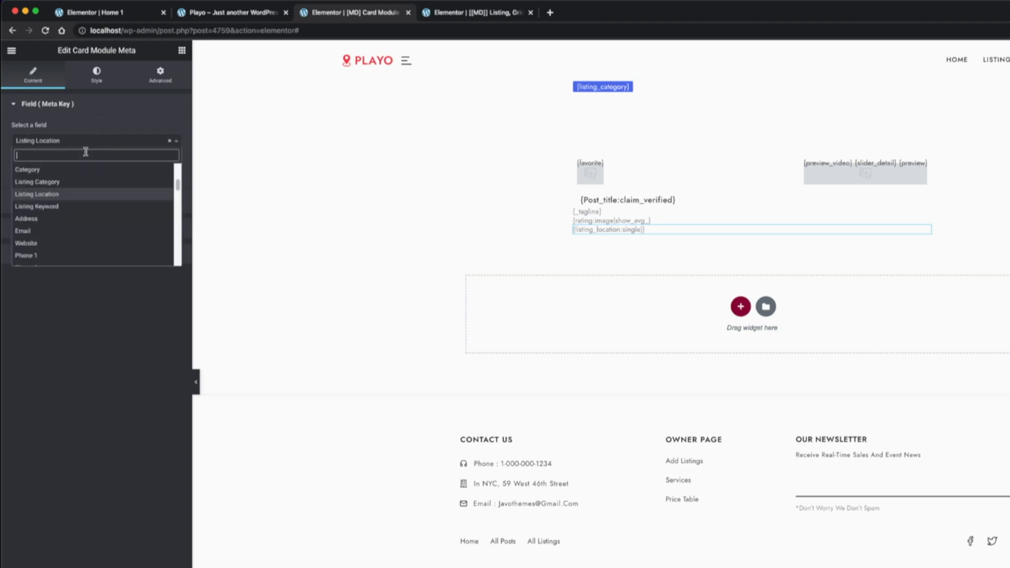
text(pri)
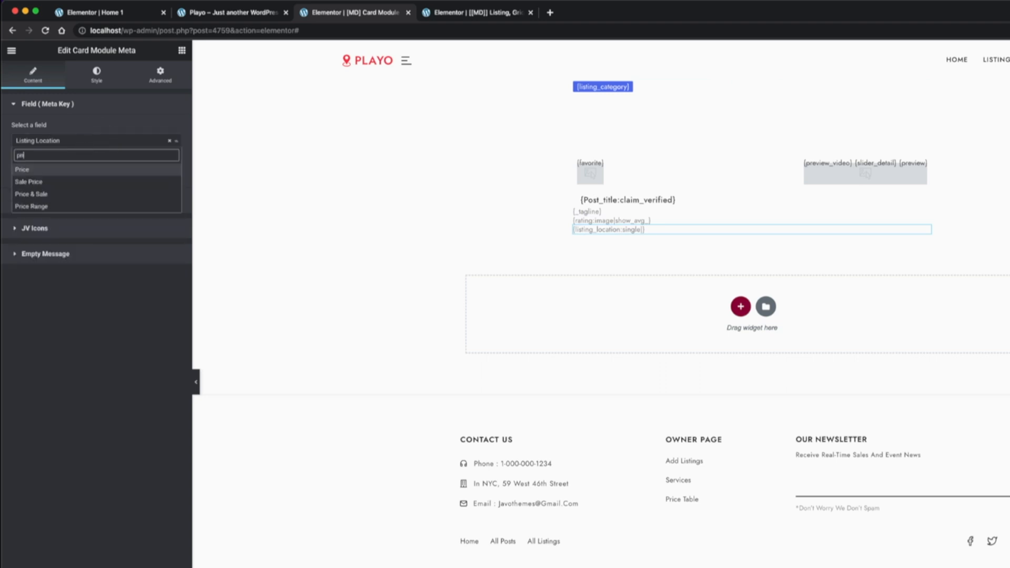
click(80, 208)
click(595, 212)
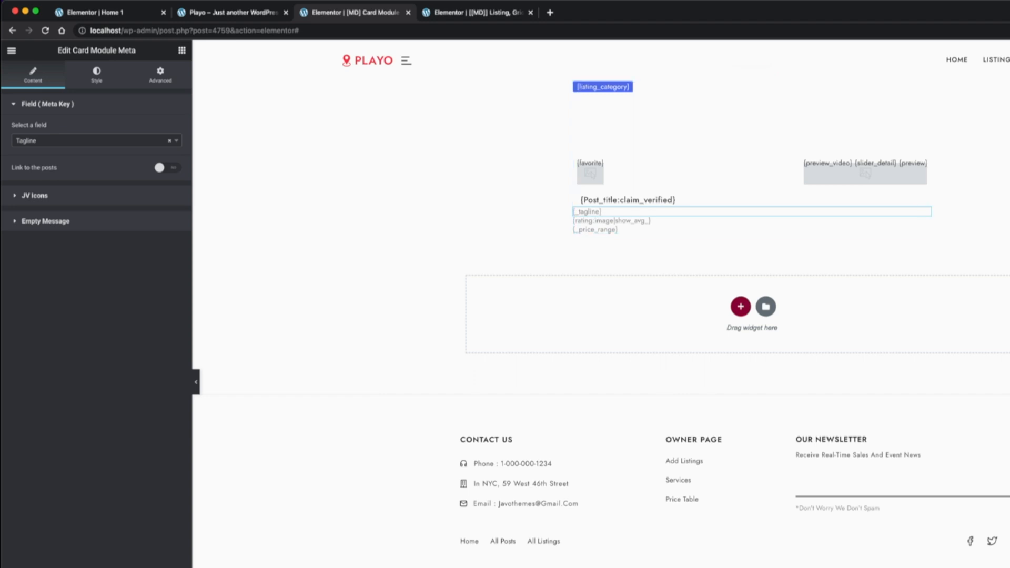
Change the tagline meta's field to Listing Category
click(44, 142)
text(ca)
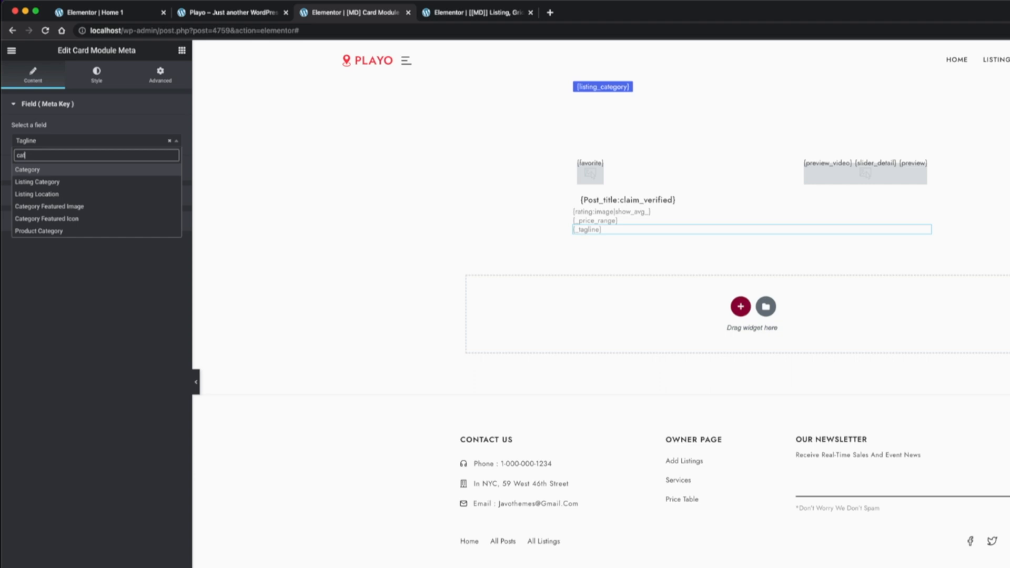
text(t)
key(Down)
key(Return)
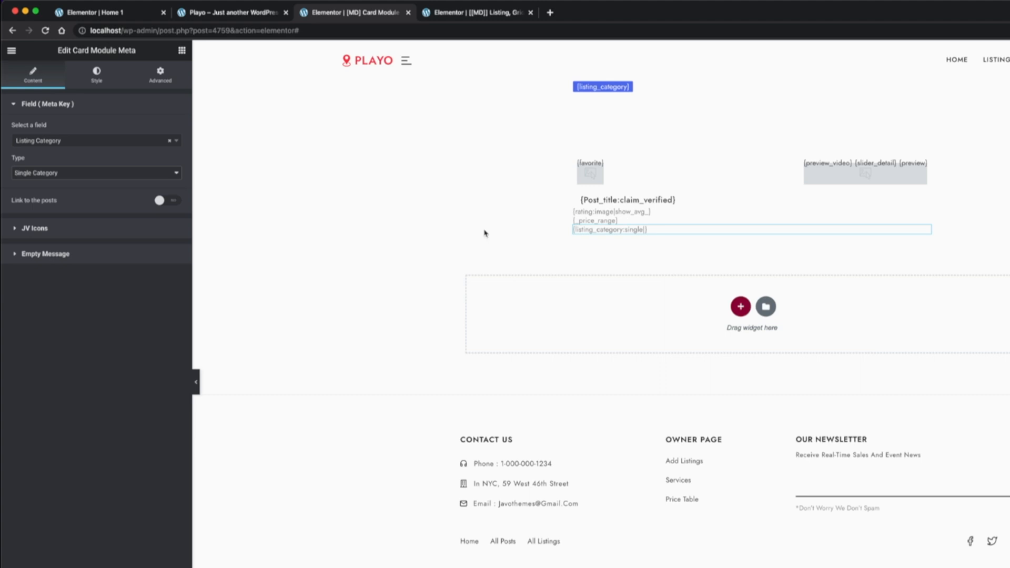
Duplicate the listing category meta and change the upper one's field to Category Featured Icon
right_click(621, 232)
click(654, 257)
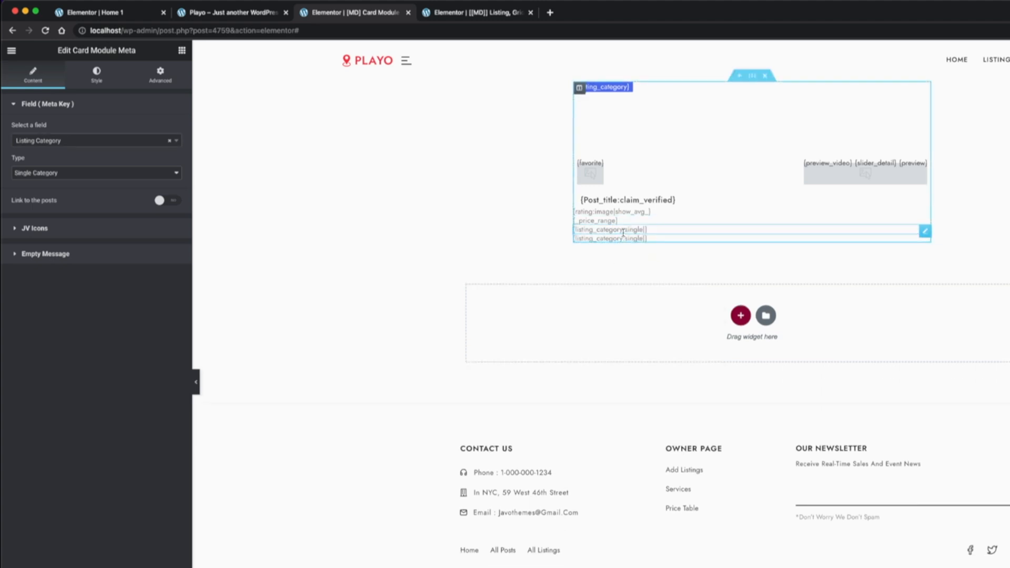
click(134, 142)
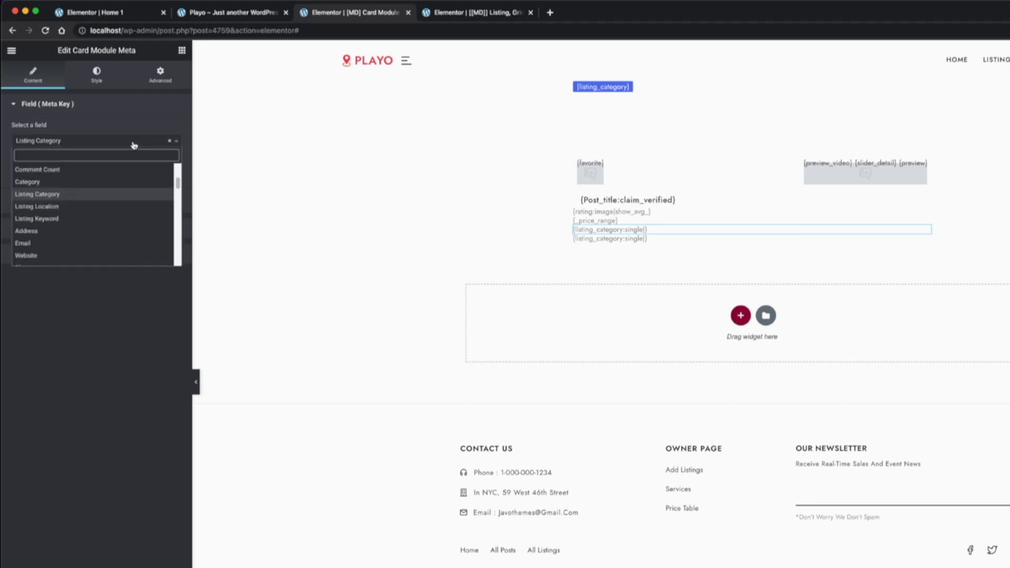
text(ico)
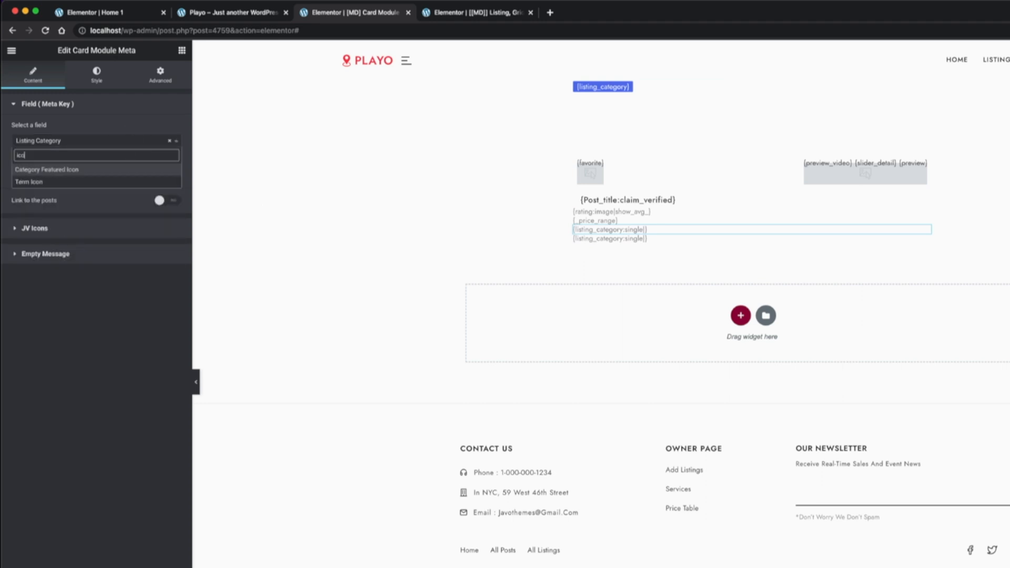
click(65, 171)
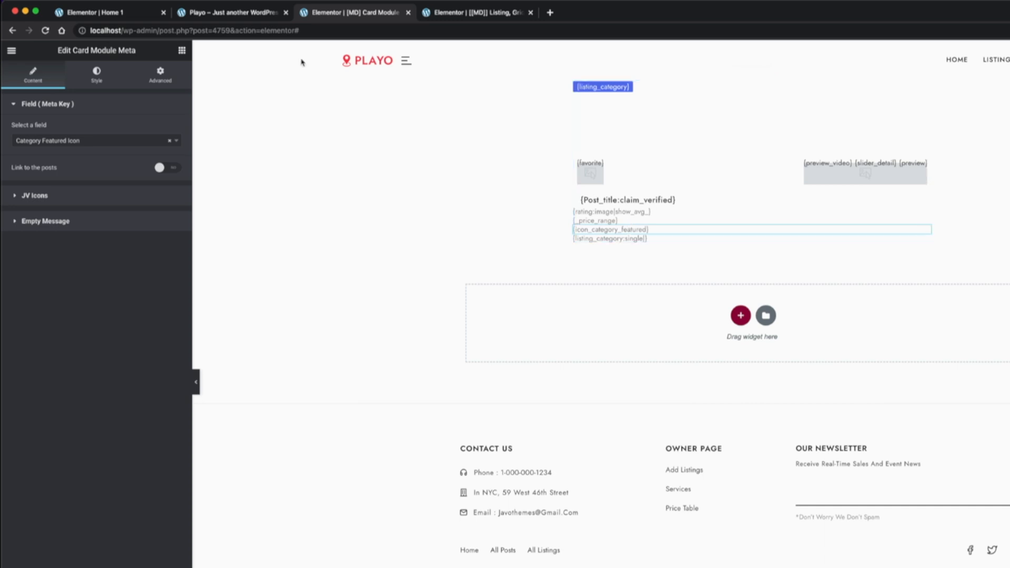
Examine the icons assigned to the listing categories in the WordPress dashboard, and return to the card module template
click(266, 12)
mouse_move(42, 49)
super+click(55, 68)
click(373, 15)
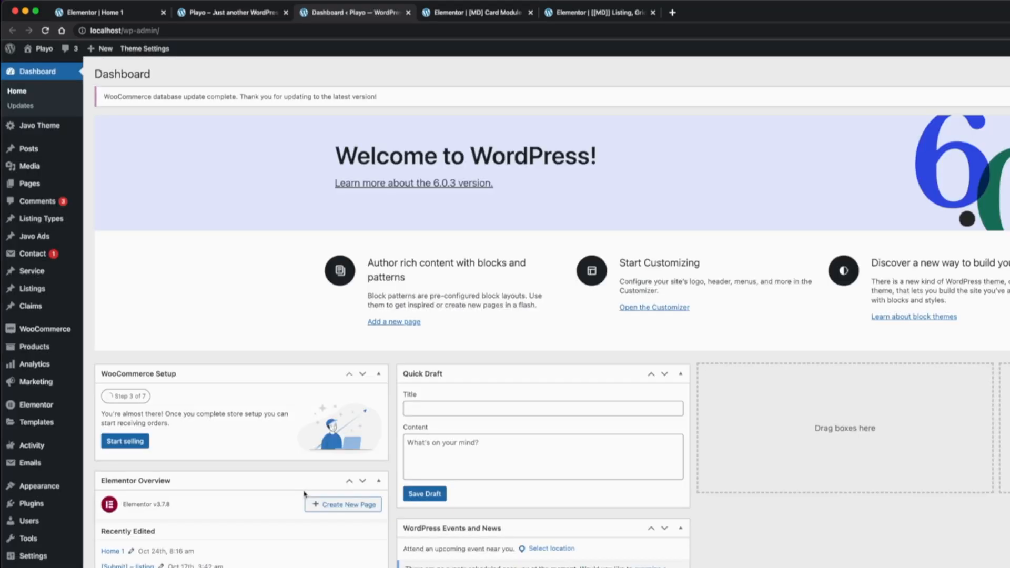
mouse_move(34, 290)
click(113, 334)
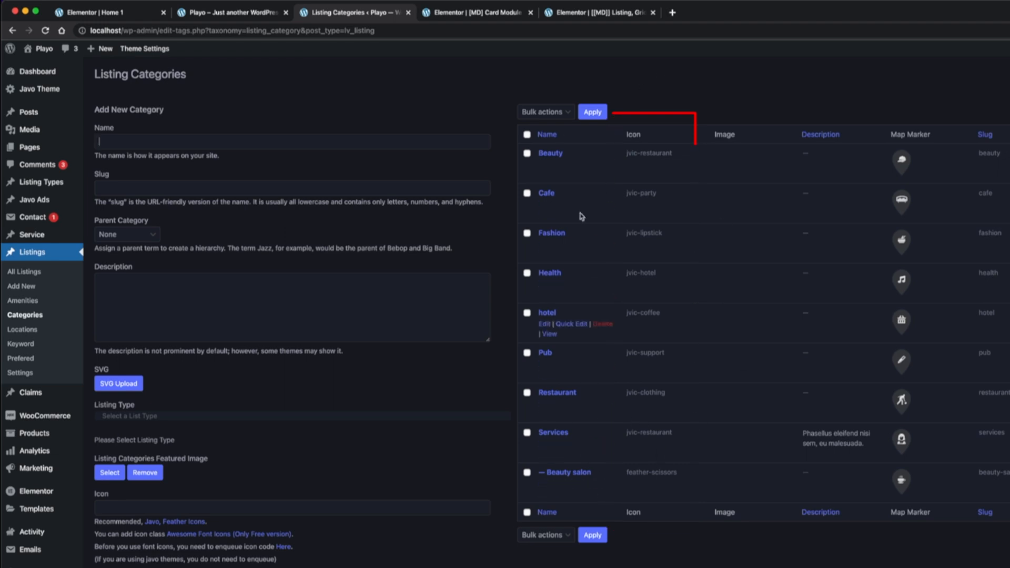
key(super+w)
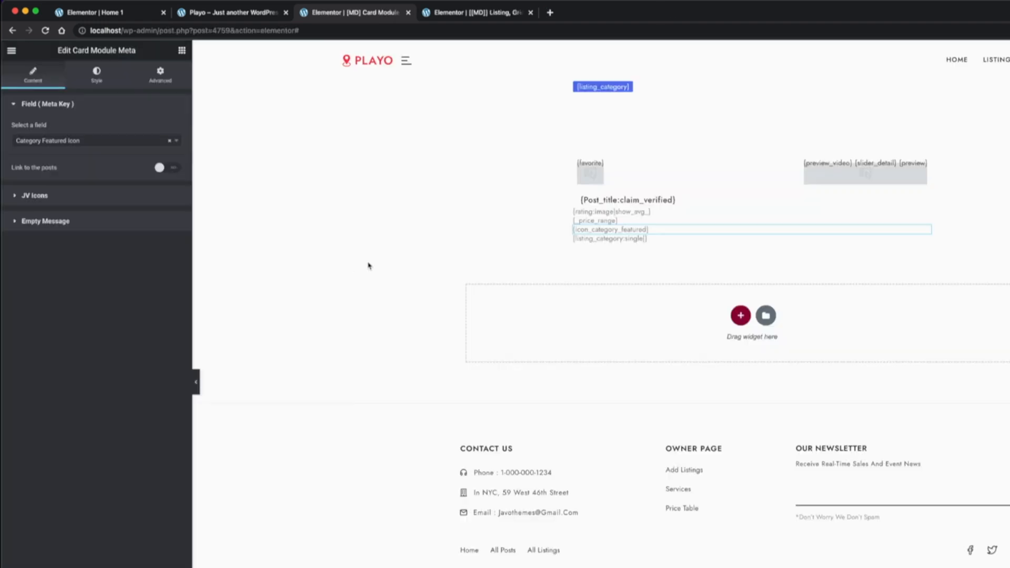
Add an inner section below the metas, reduce it to a single column and set that column's padding to 0
click(182, 50)
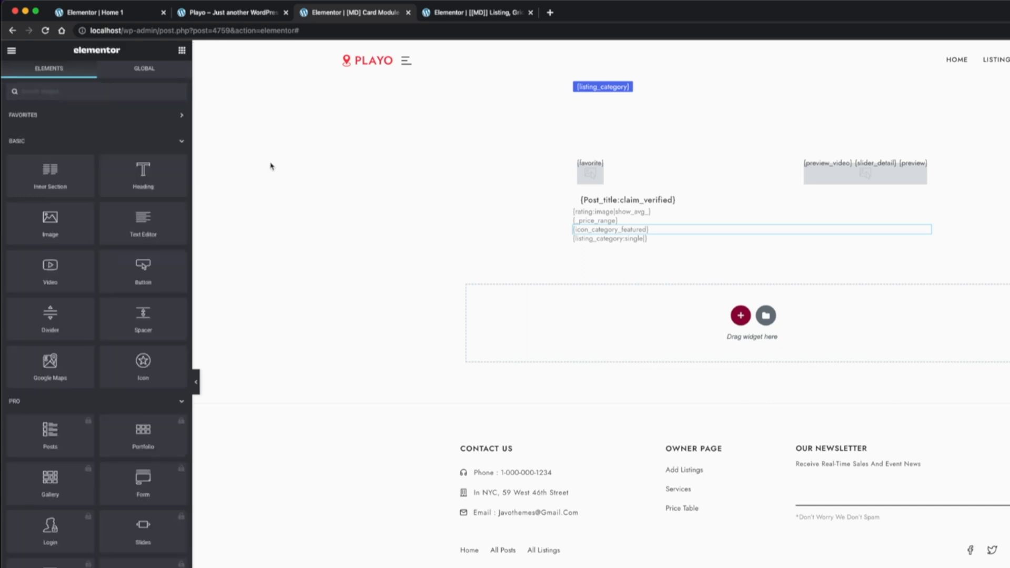
drag(52, 171, 748, 261)
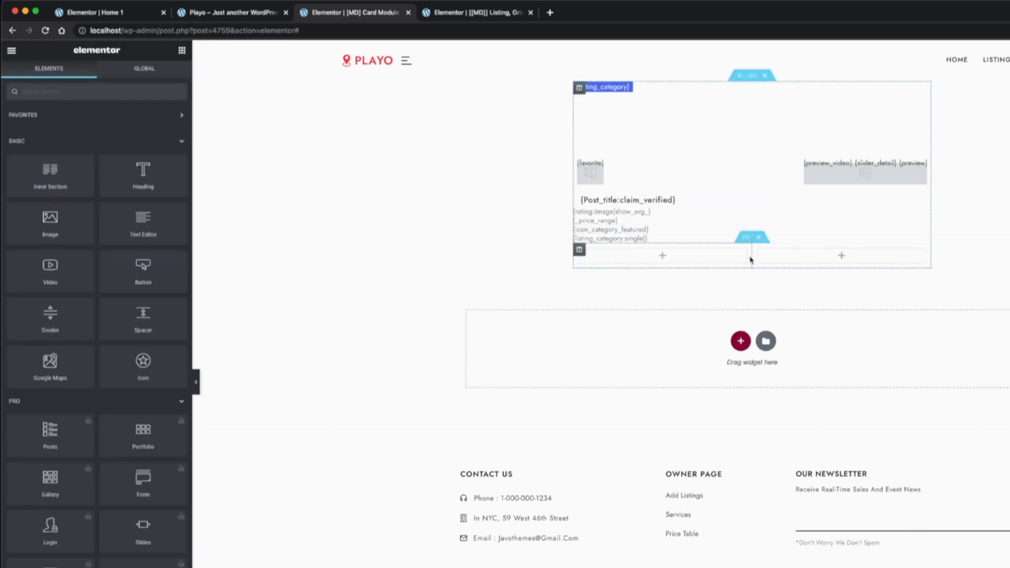
right_click(758, 249)
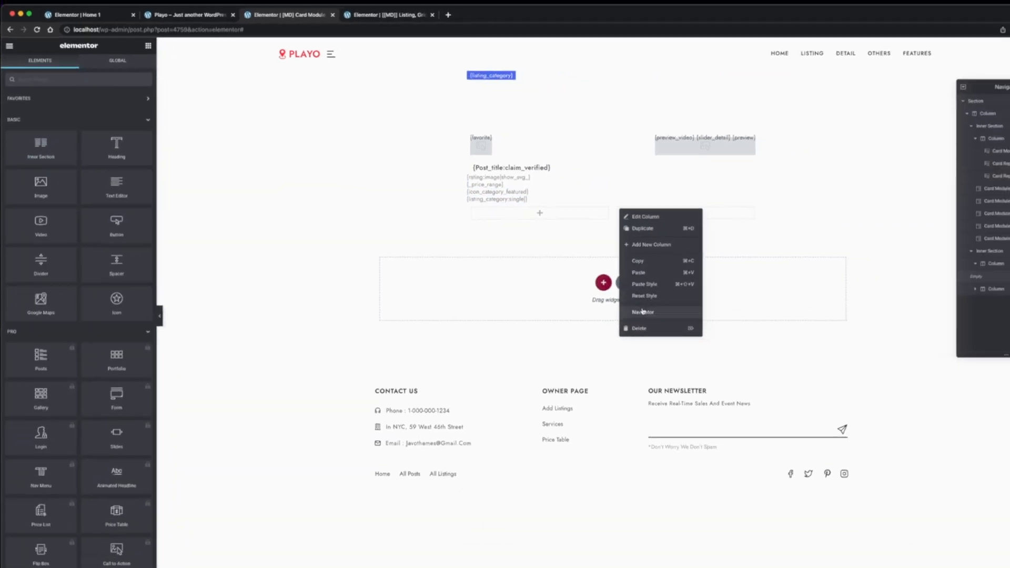
click(642, 310)
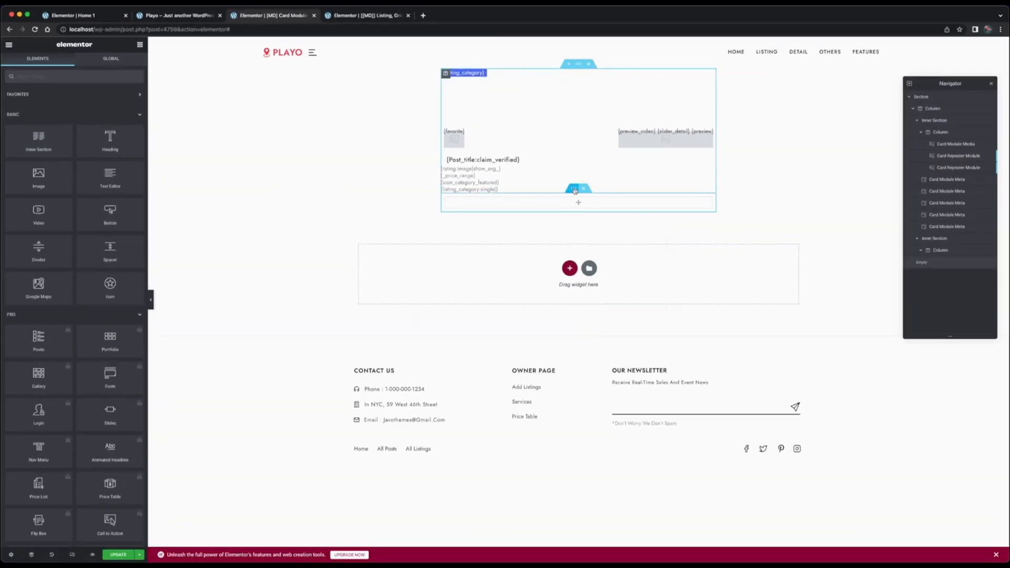
click(472, 208)
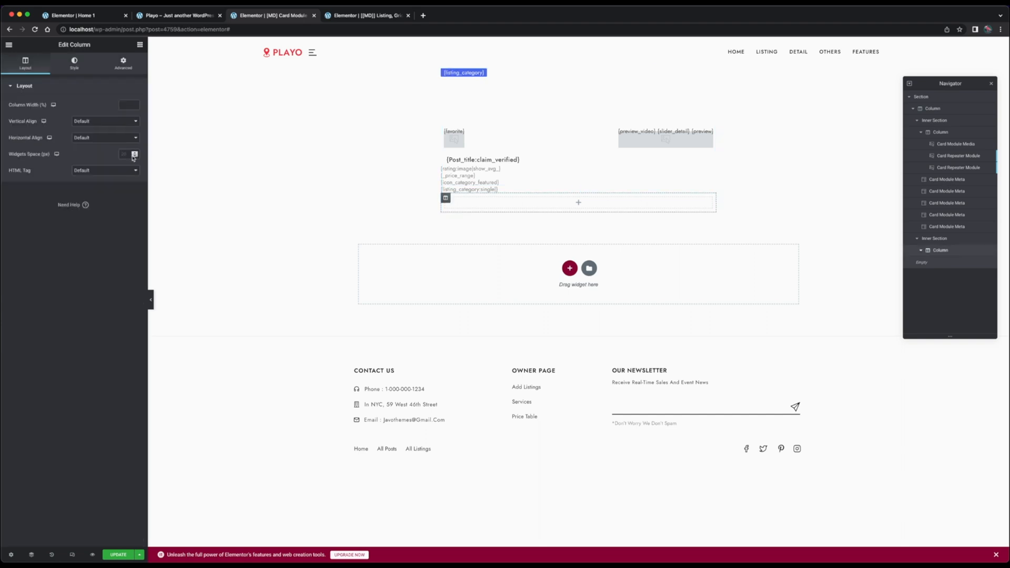
click(123, 63)
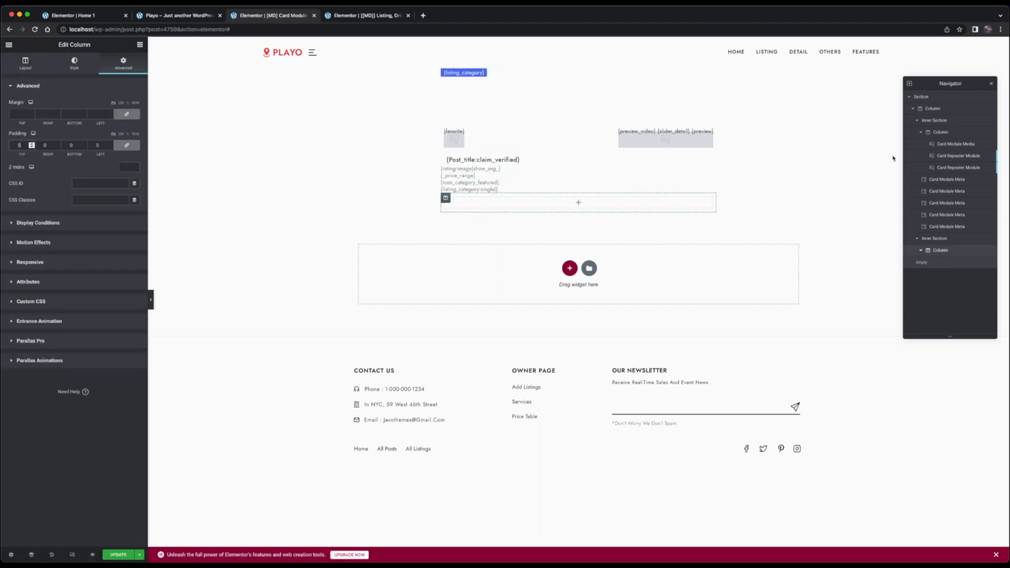
Move the rating, price range, category icon and listing category metas, in that order, into the new inner section's column
click(950, 180)
drag(478, 170, 518, 201)
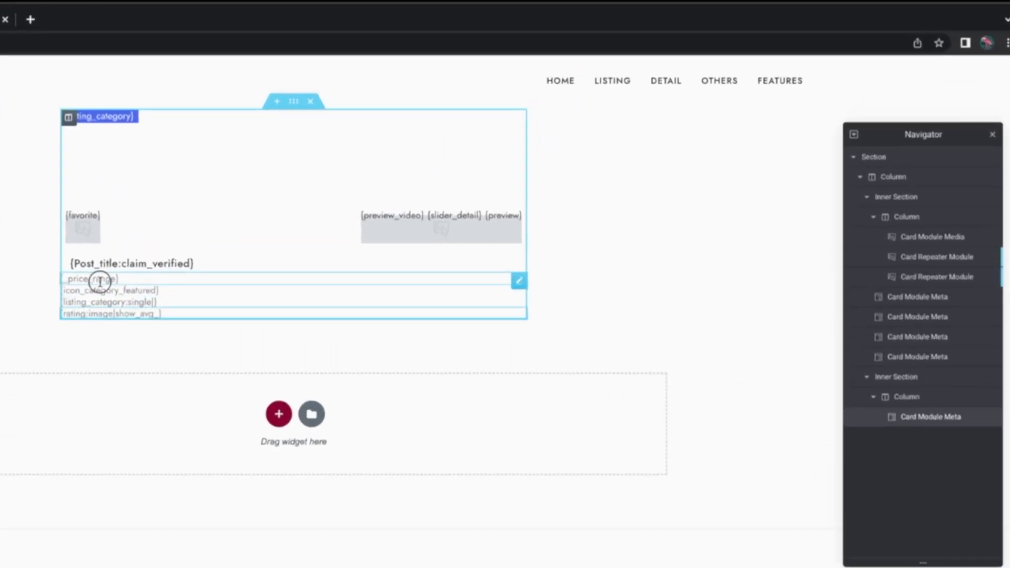
drag(100, 281, 174, 316)
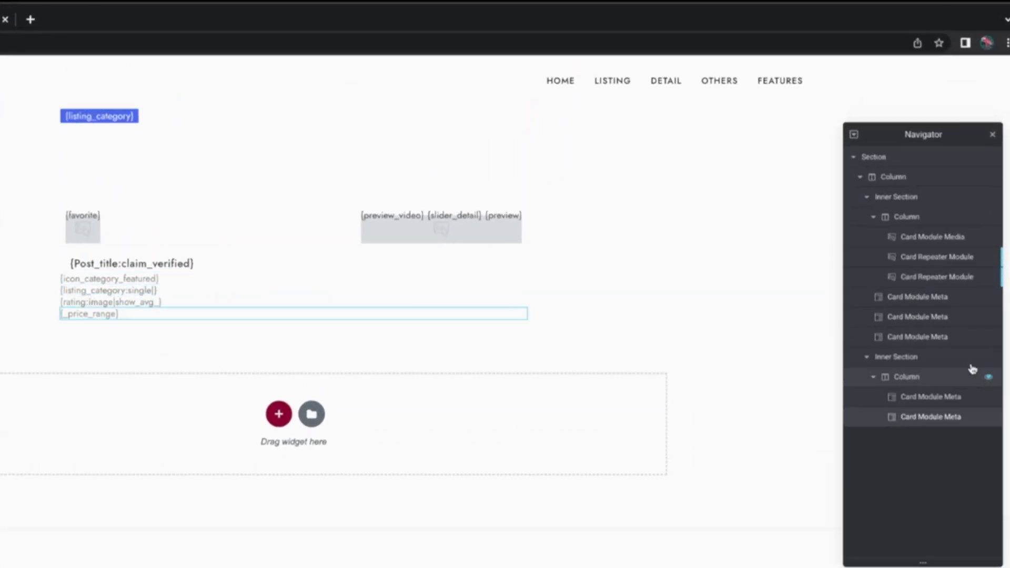
drag(944, 337, 942, 389)
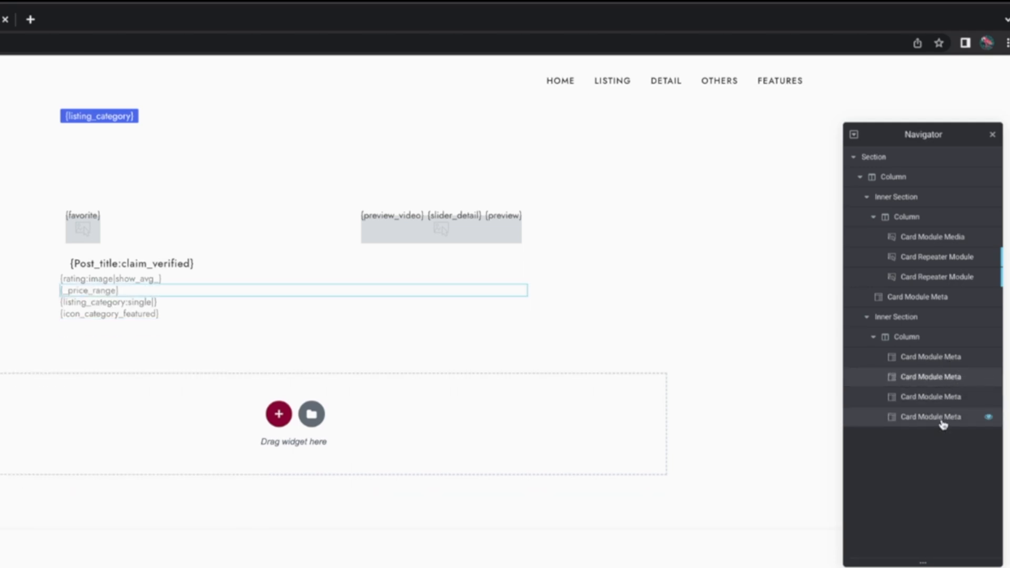
drag(941, 424, 937, 388)
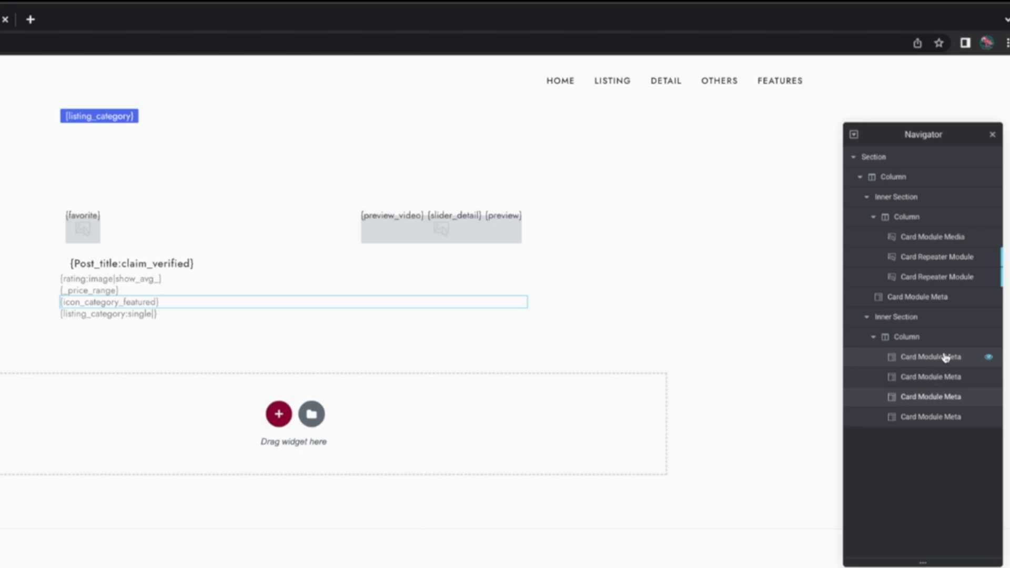
Set the width of the rating and price range metas to Inline (auto)
click(944, 357)
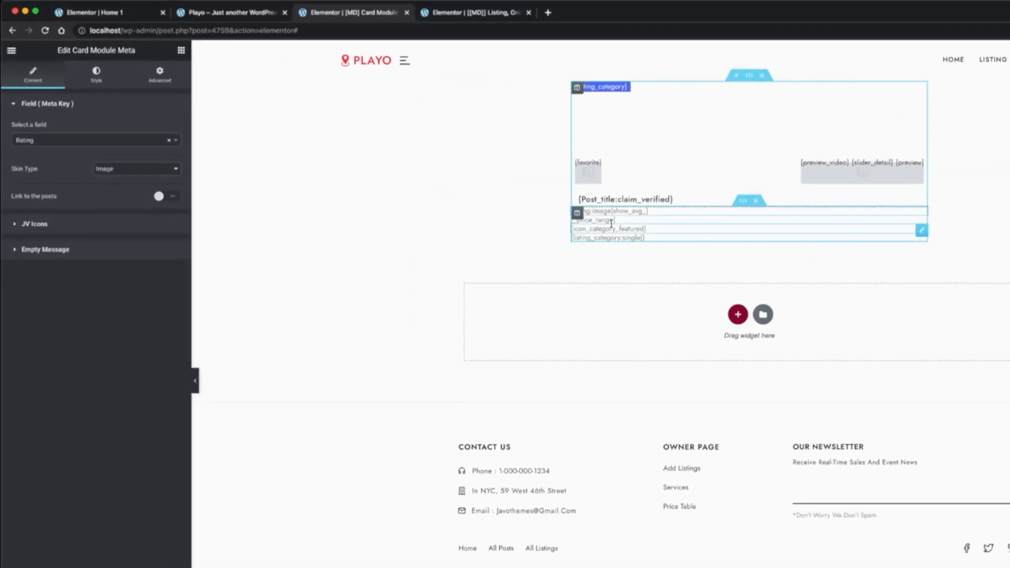
click(159, 74)
click(149, 210)
click(149, 231)
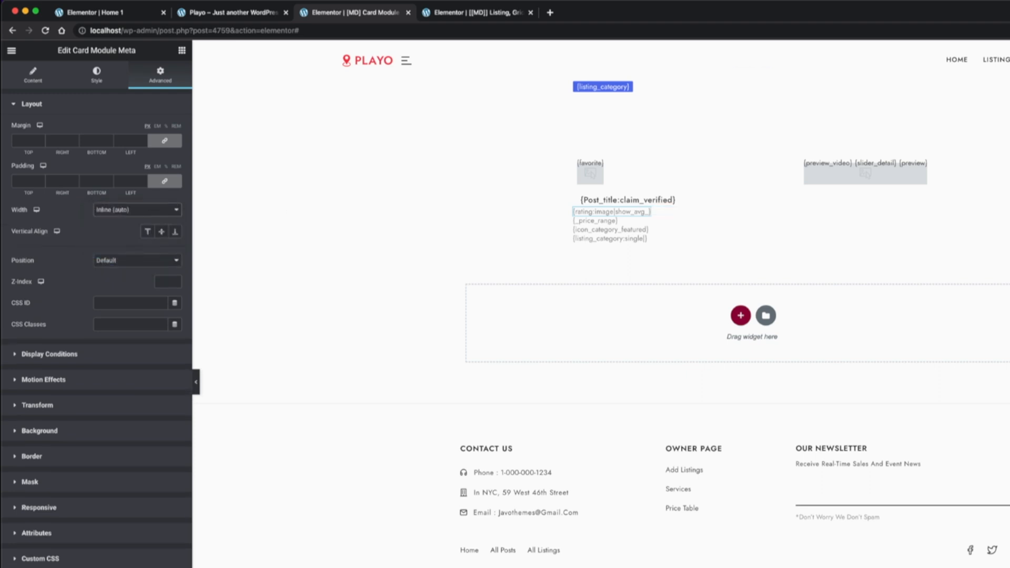
click(594, 220)
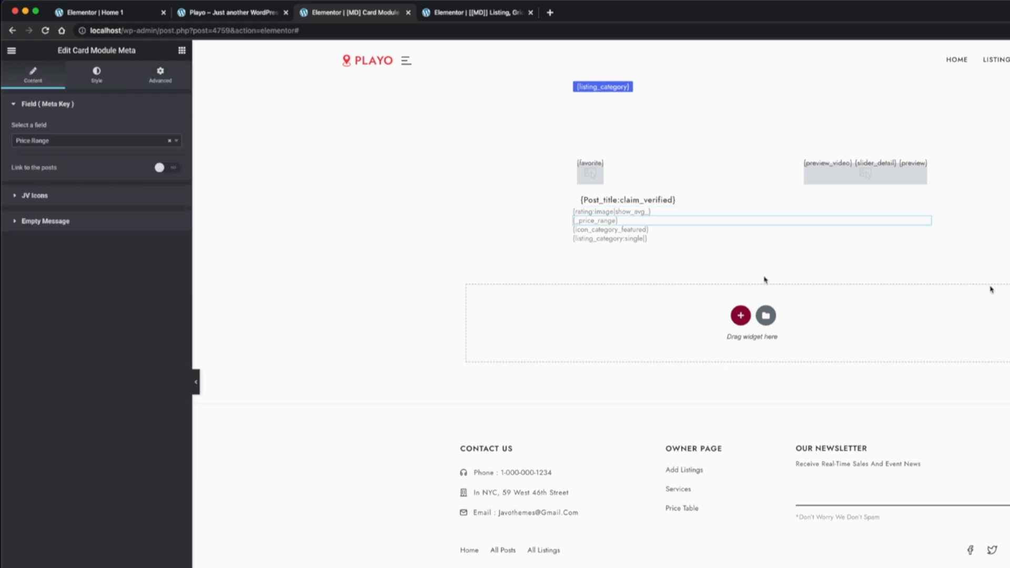
click(160, 73)
click(148, 210)
click(143, 232)
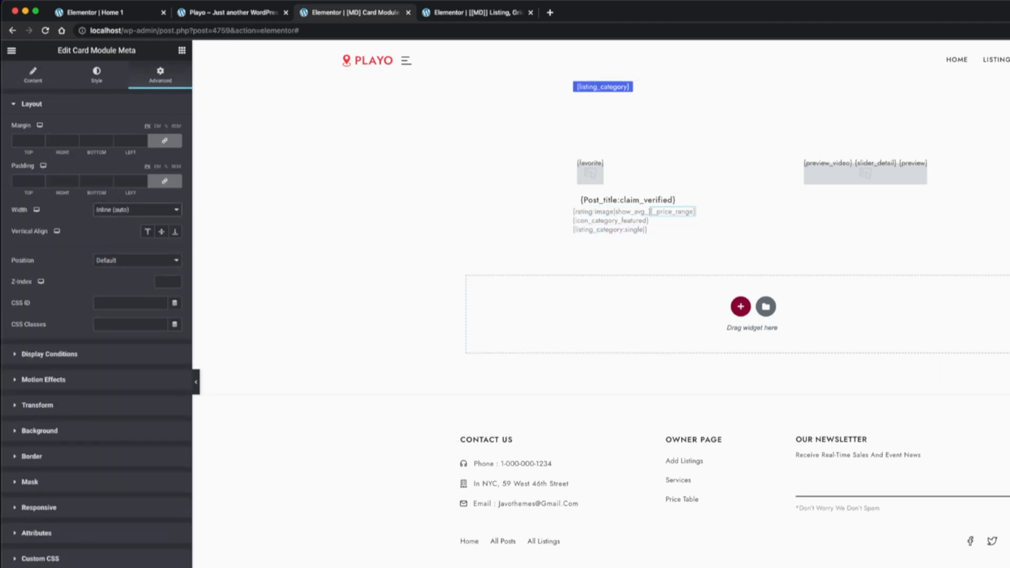
Set the width of the category featured icon and listing category metas to Inline (auto)
click(610, 221)
click(160, 74)
click(154, 211)
click(120, 231)
click(609, 221)
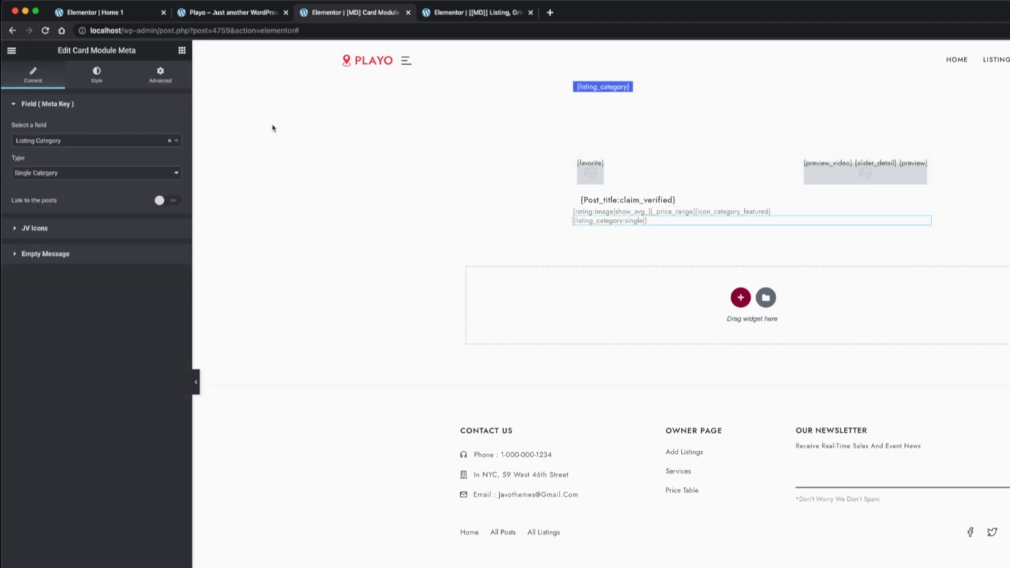
click(160, 74)
click(137, 209)
click(123, 231)
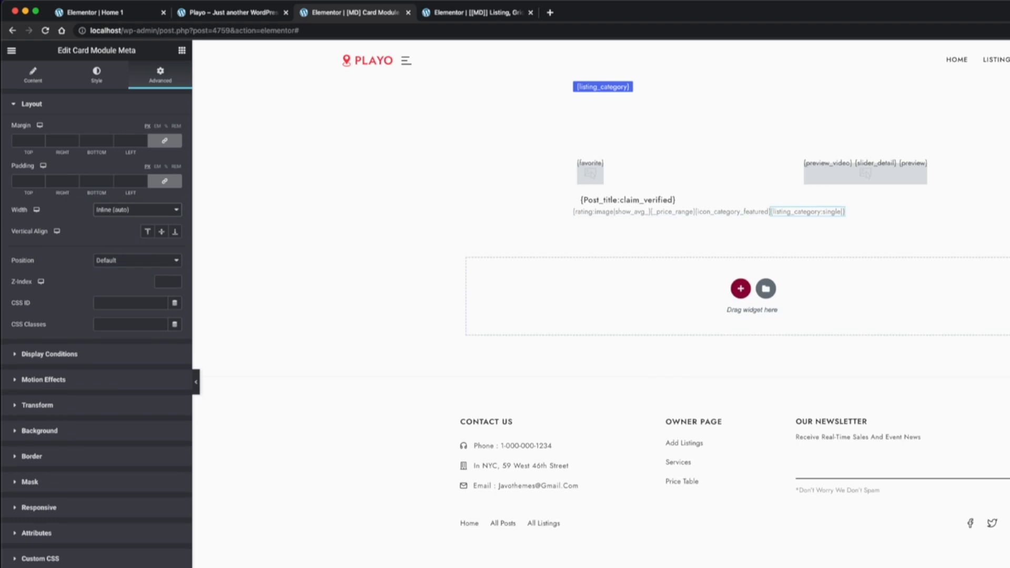
Give the listing category and category featured icon metas a left padding of 20 px, with the other sides at 0
click(164, 182)
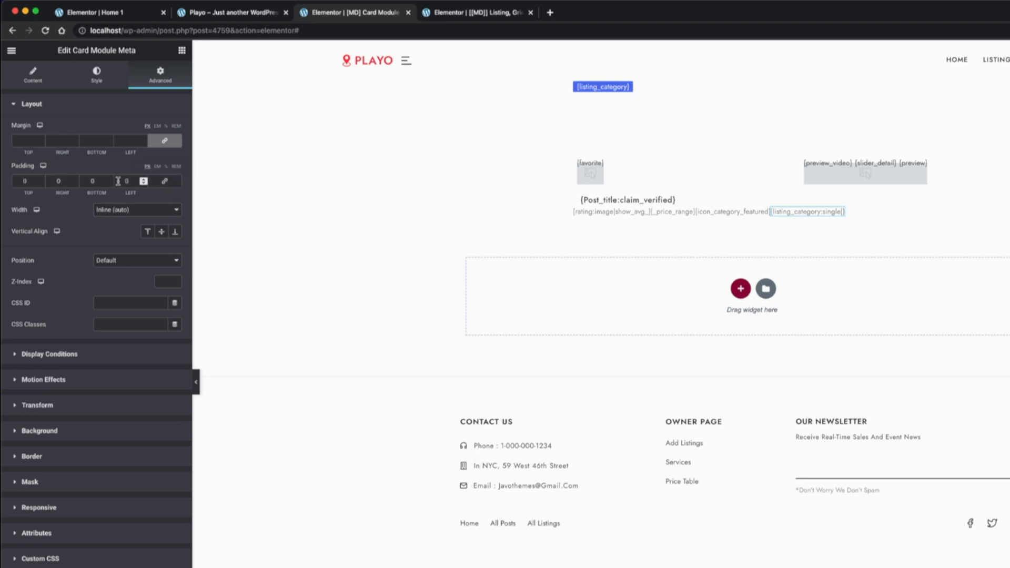
click(123, 181)
text(20)
click(733, 211)
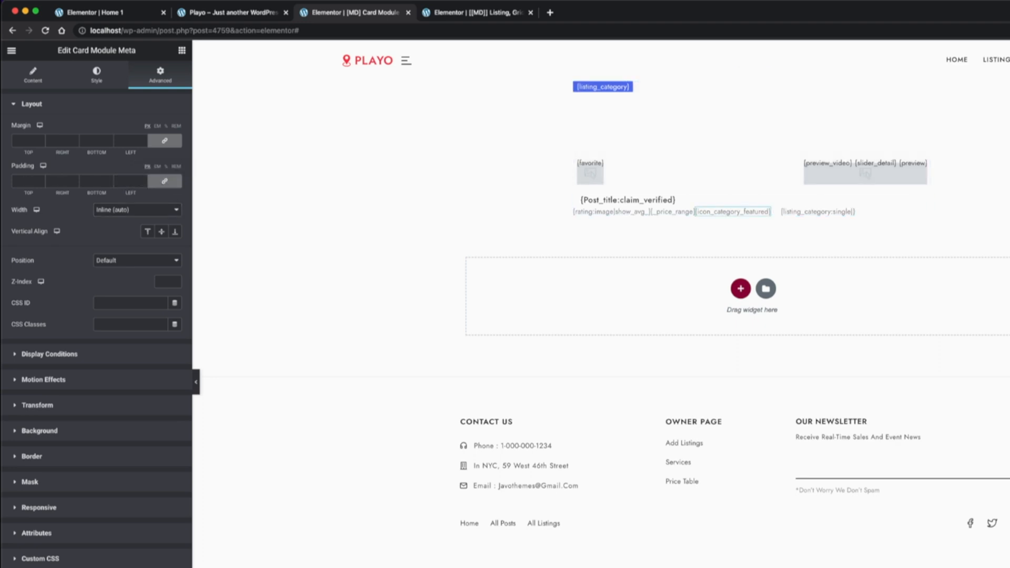
click(165, 182)
click(126, 182)
text(20)
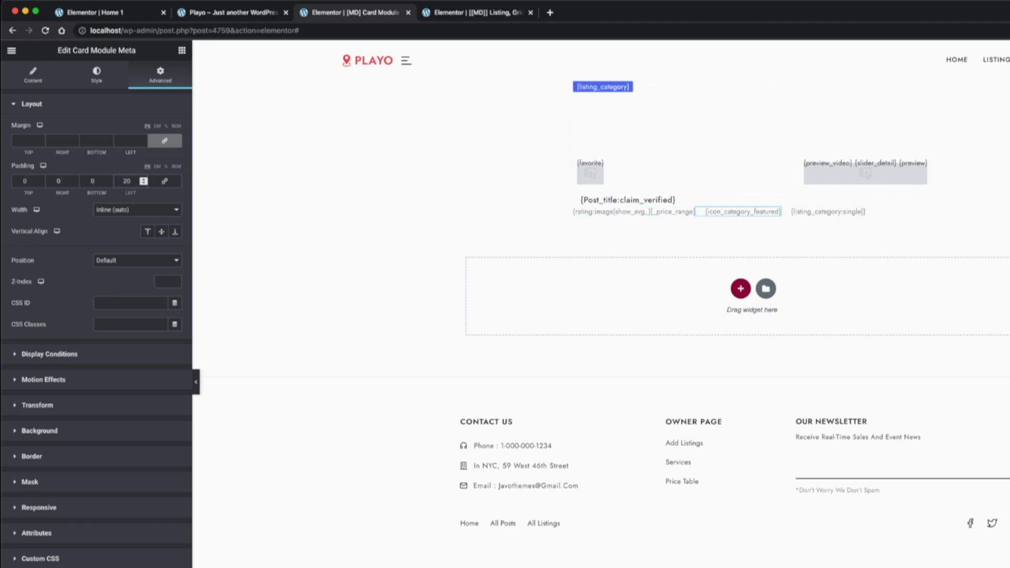
Set only the price range meta's left padding to 30 px and view the cards in the home page preview
click(164, 180)
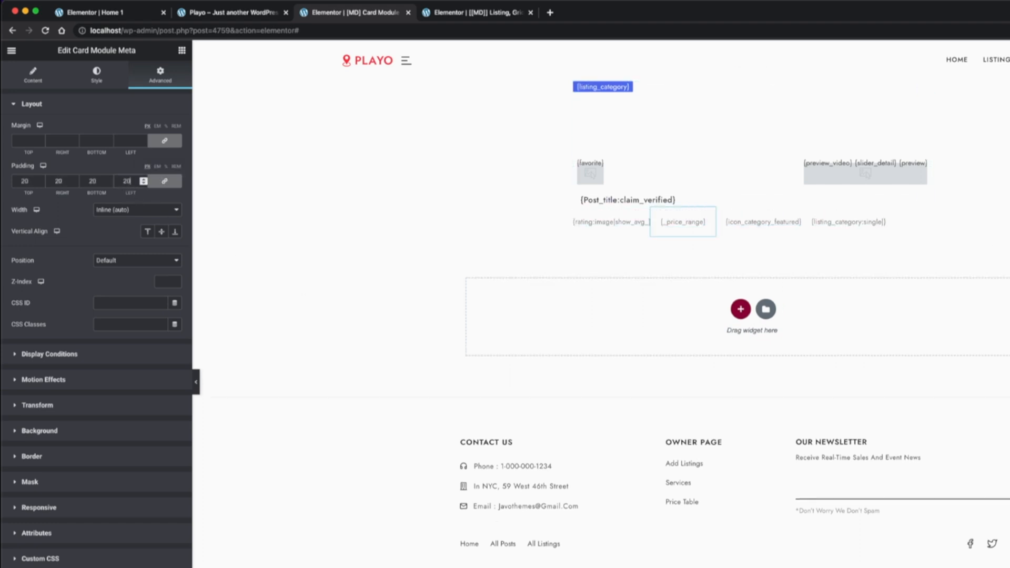
key(BackSpace)
key(BackSpace)
click(166, 182)
click(125, 181)
text(30)
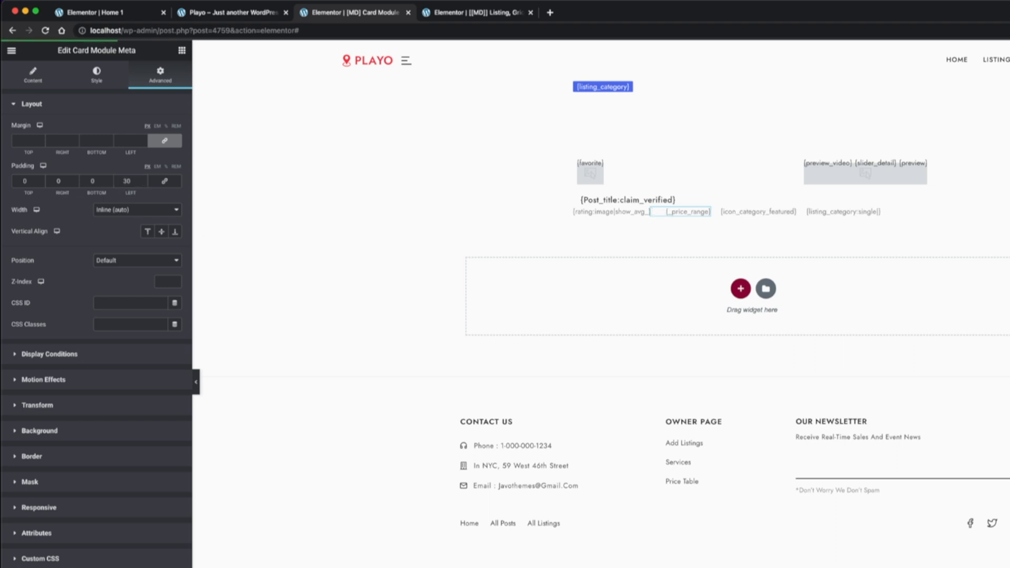
click(241, 14)
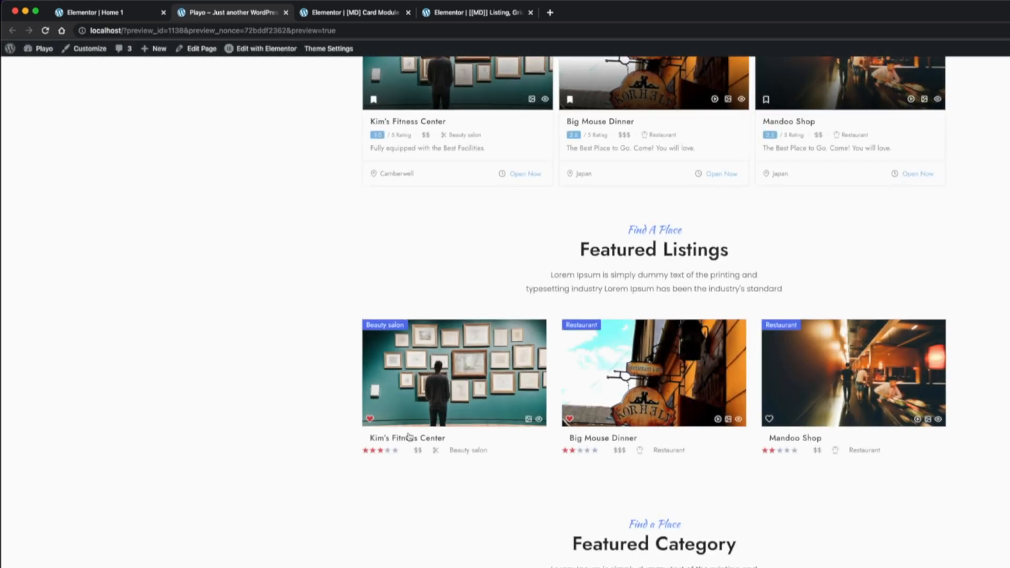
Change the rating meta's skin type to Number + 5 Rating in the card module template
click(365, 15)
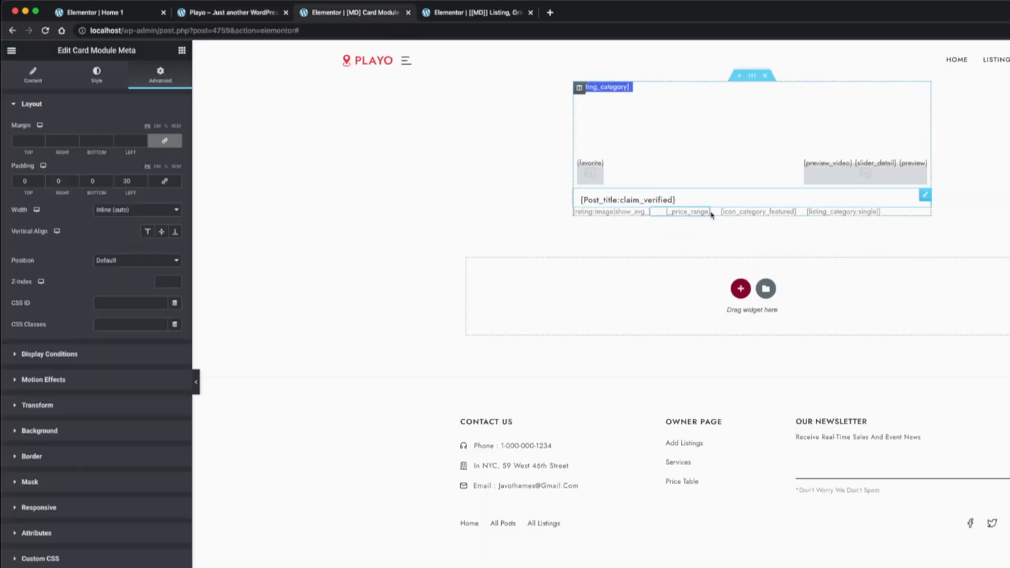
click(50, 74)
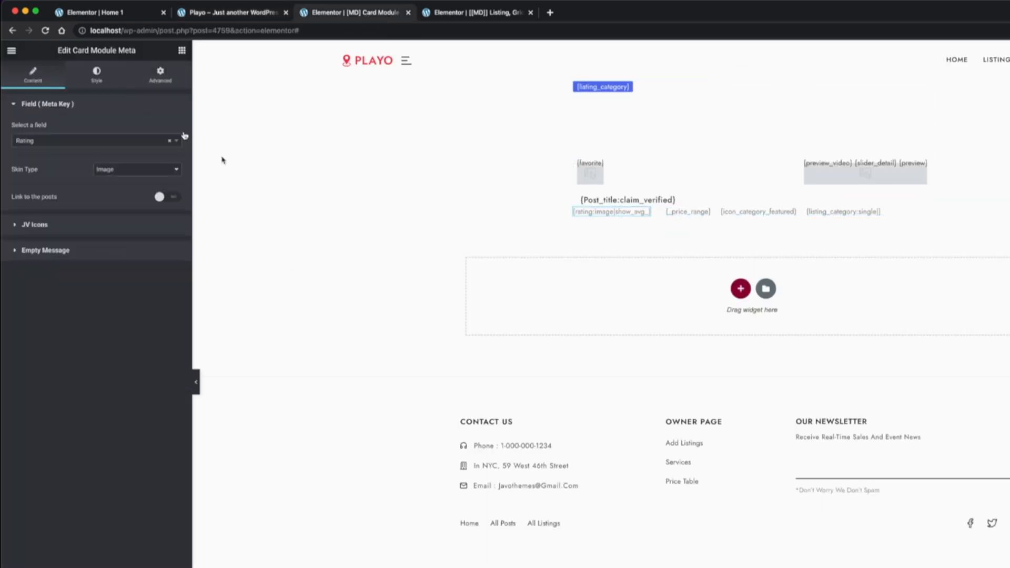
click(127, 171)
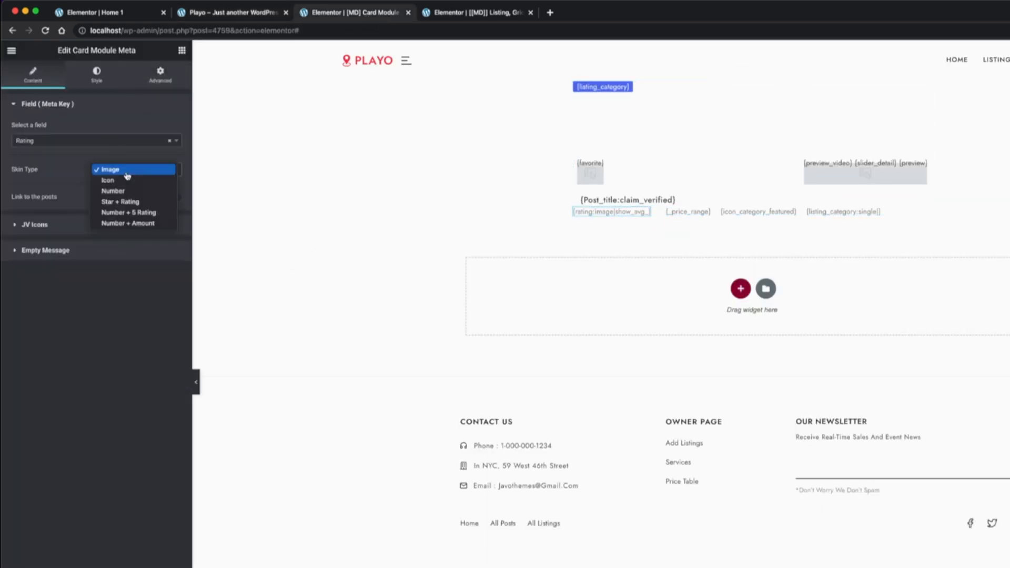
click(164, 213)
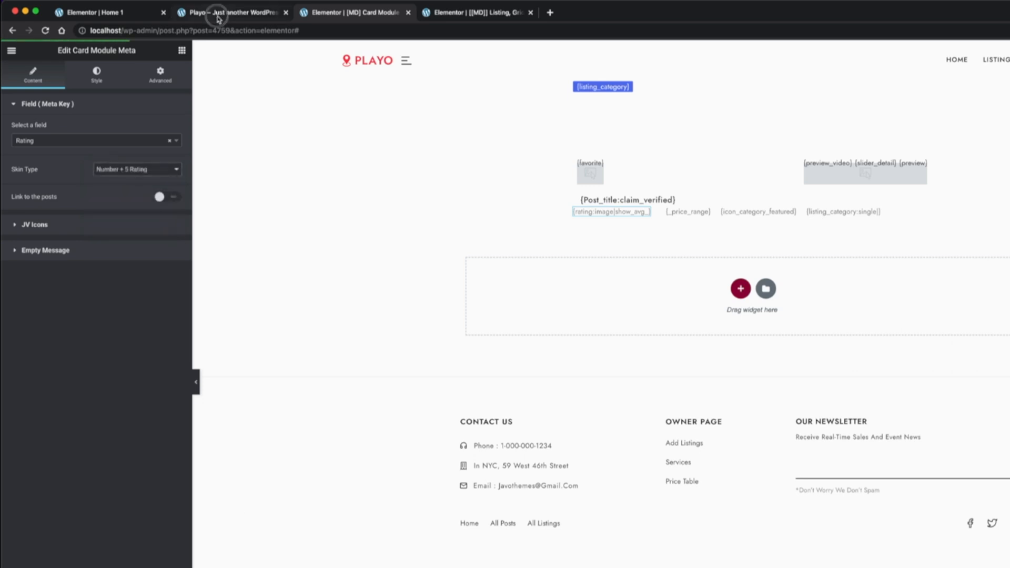
Reload the home page preview to check the rating style on the featured listing cards, and return to the template
click(226, 12)
key(super+r)
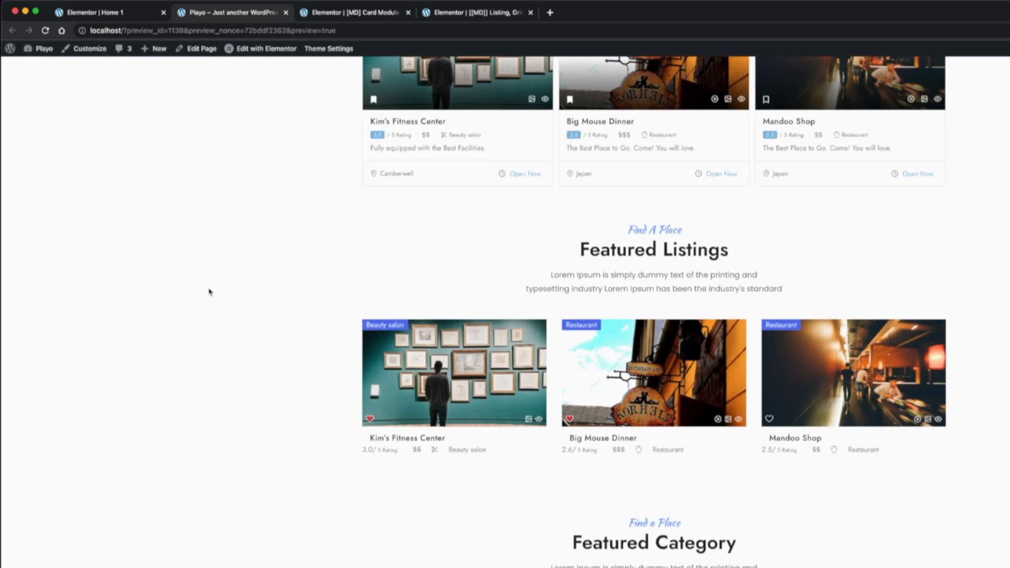
click(344, 13)
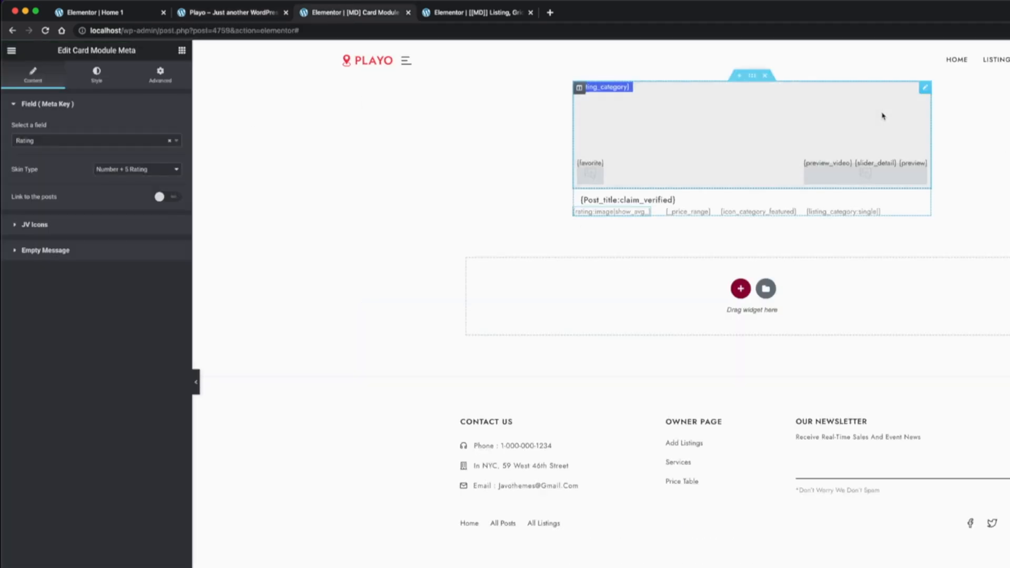
Give the card media's overlay a gradient background with the first color set to fully transparent white (#FFFFFF00)
click(763, 139)
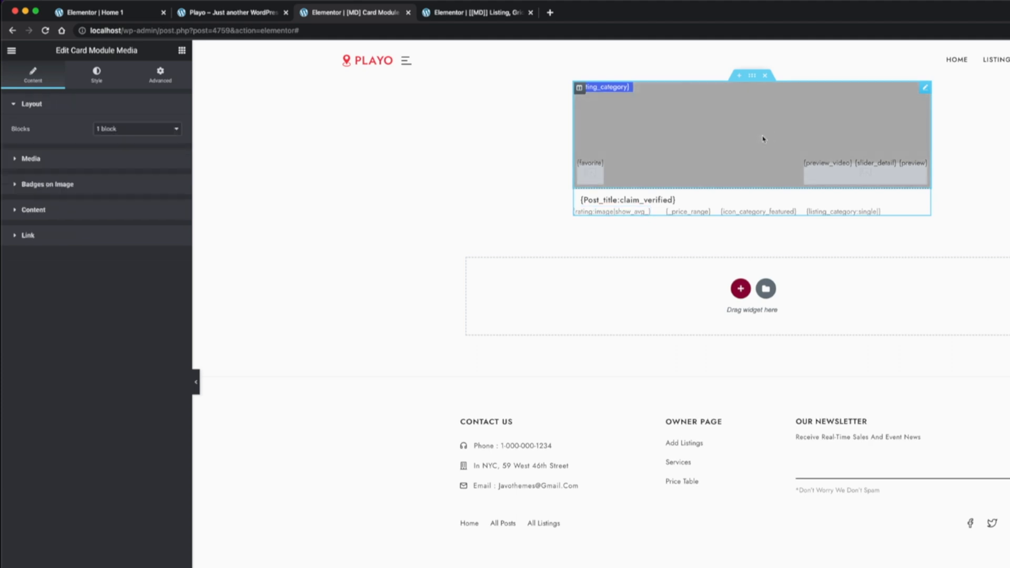
click(97, 75)
click(122, 189)
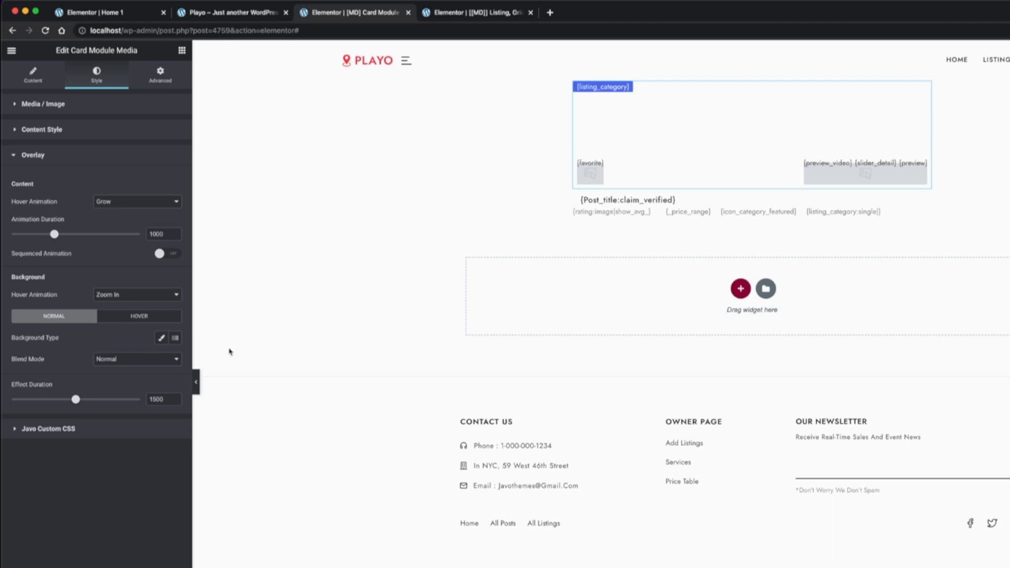
click(175, 339)
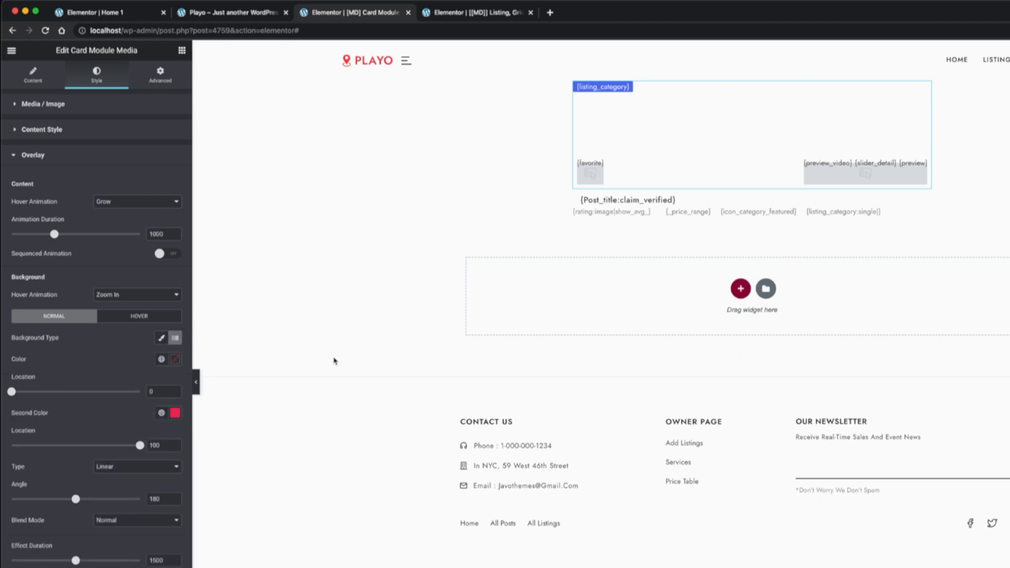
click(176, 360)
drag(90, 413, 47, 392)
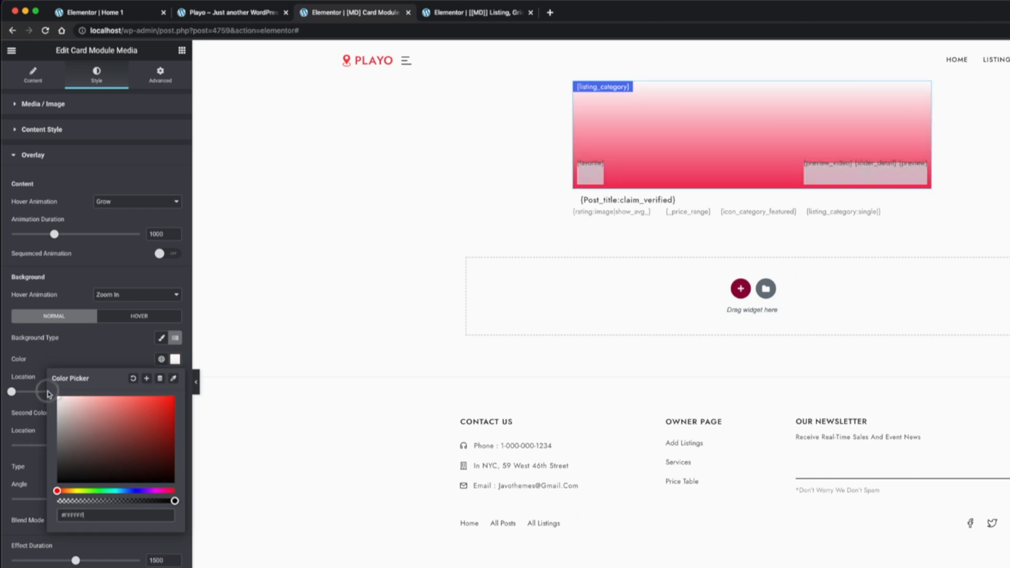
drag(174, 500, 47, 502)
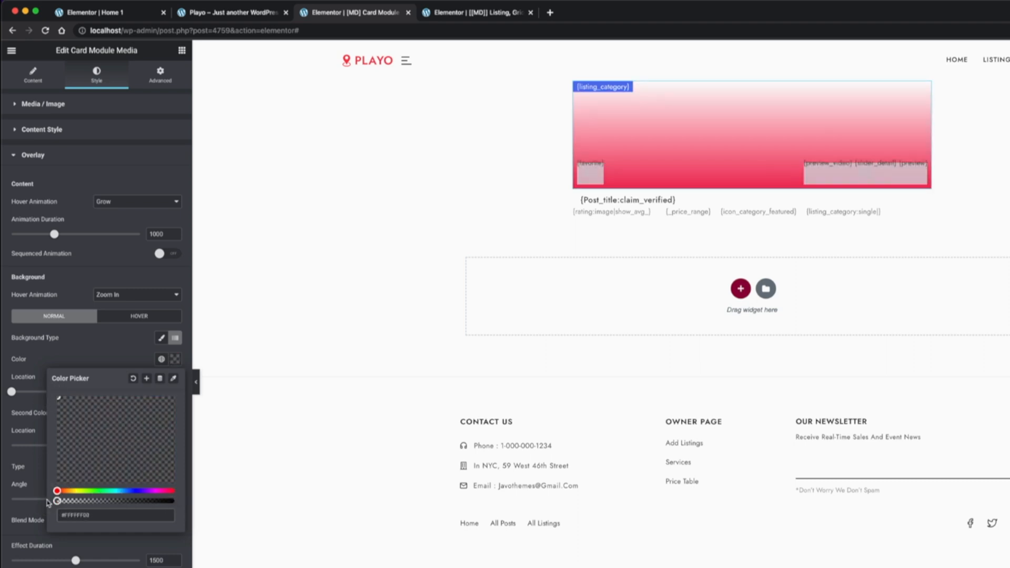
click(241, 392)
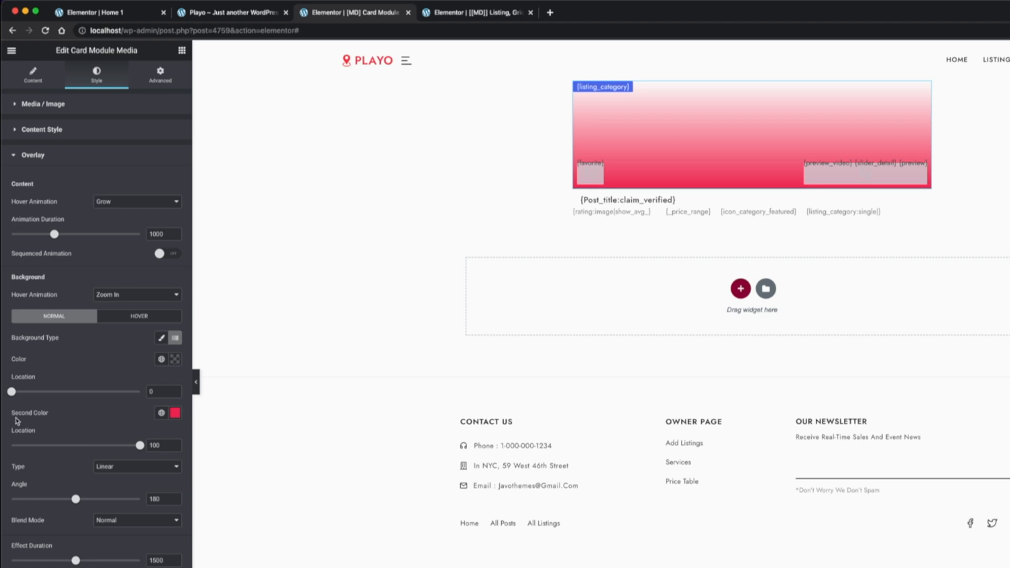
Set the overlay gradient's second color to a semi-transparent near-black and the overlay content's hover animation to None
click(175, 412)
drag(76, 461, 41, 447)
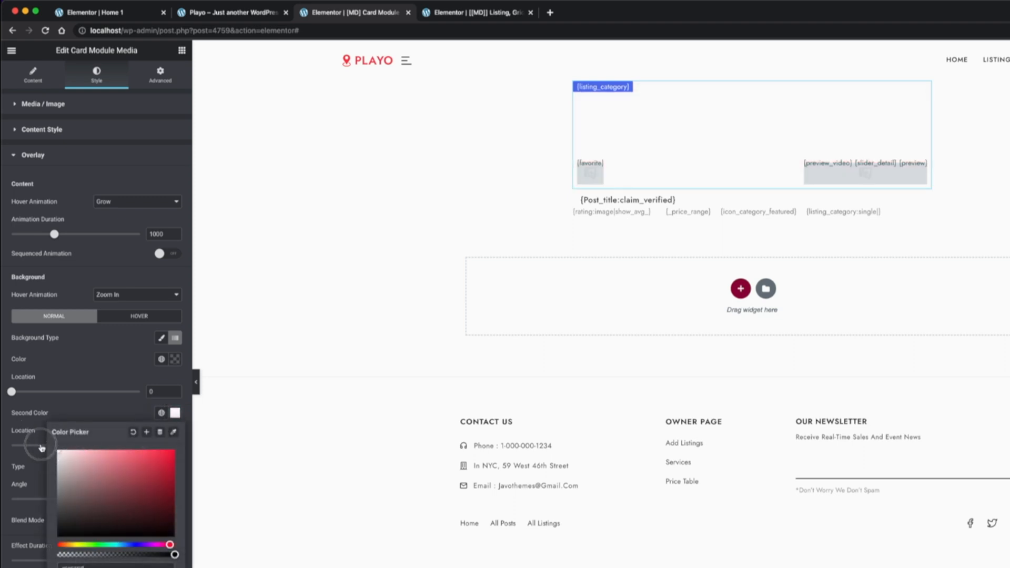
drag(169, 544, 134, 545)
mouse_move(79, 526)
mouse_down()
mouse_move(61, 525)
mouse_move(69, 529)
mouse_up()
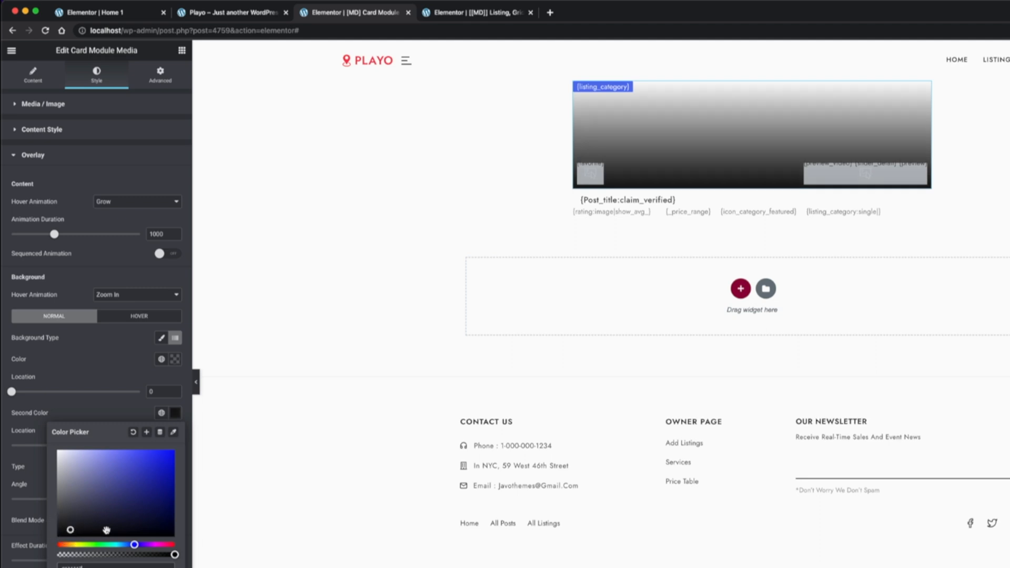
drag(175, 554, 93, 554)
click(97, 379)
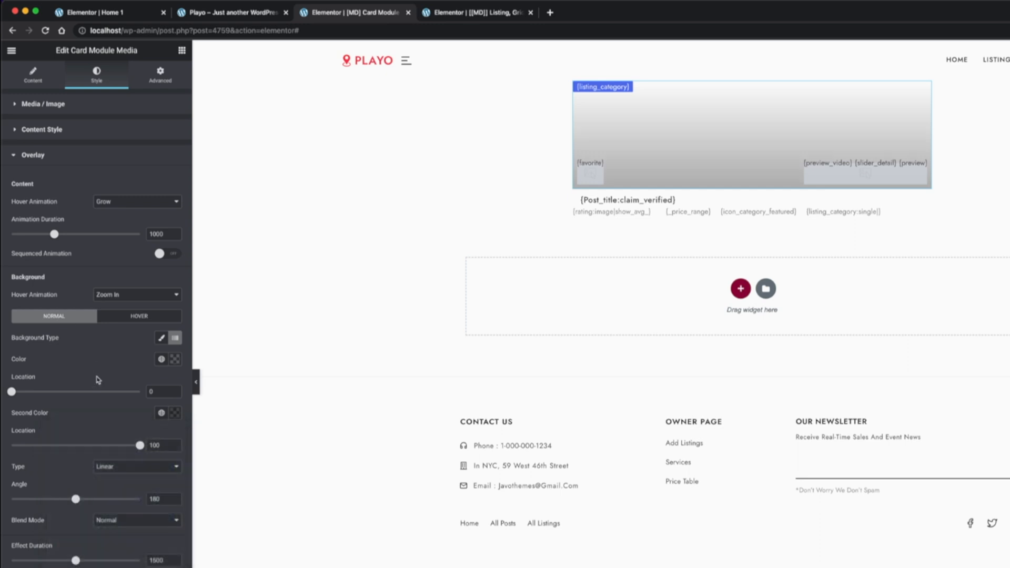
click(137, 202)
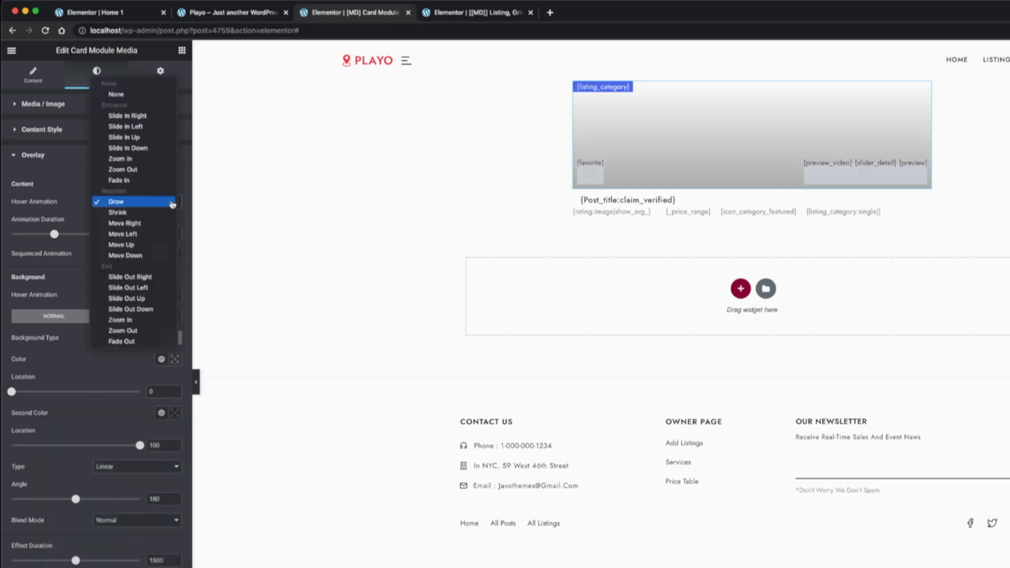
click(141, 100)
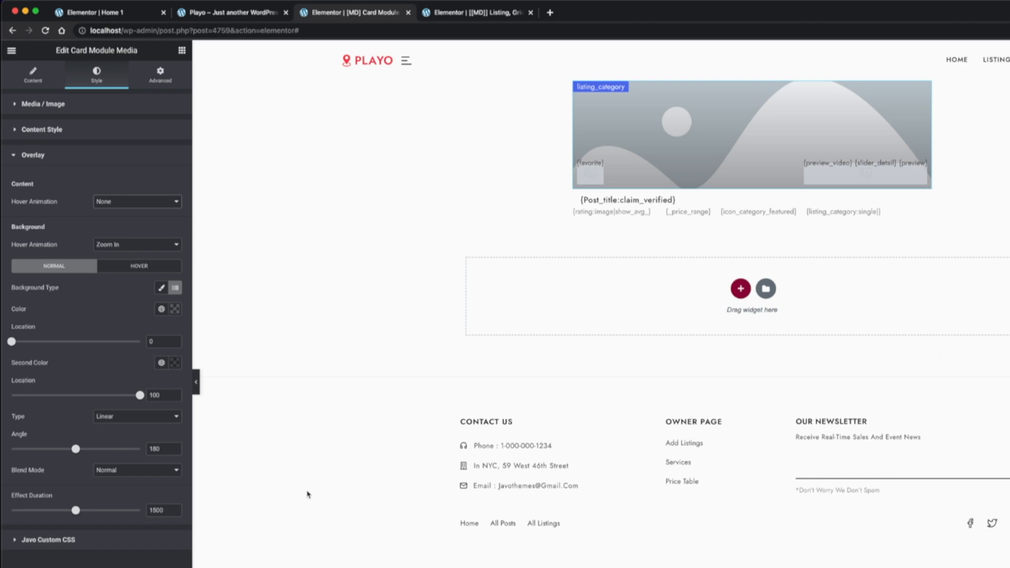
Check the title meta's padding and give the rating row's inner section a left padding of 15 px, with the other sides at 0
click(923, 200)
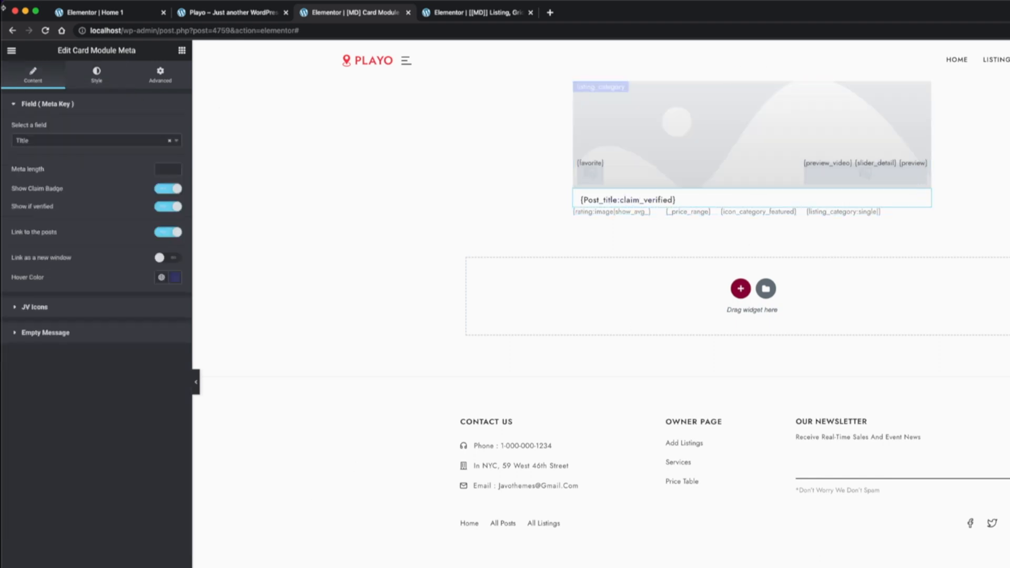
click(158, 76)
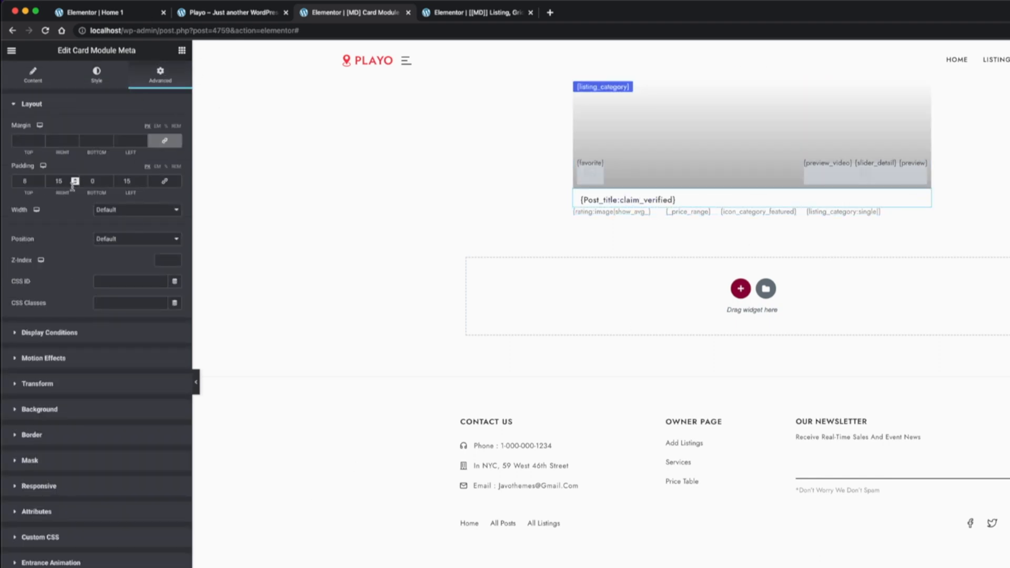
double_click(128, 181)
text(0)
click(747, 211)
click(161, 73)
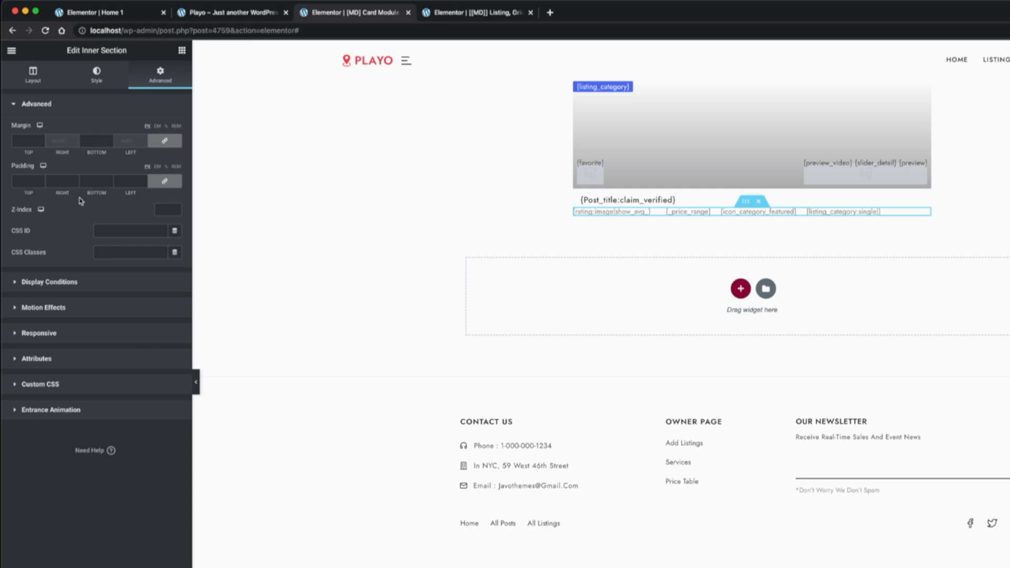
click(164, 181)
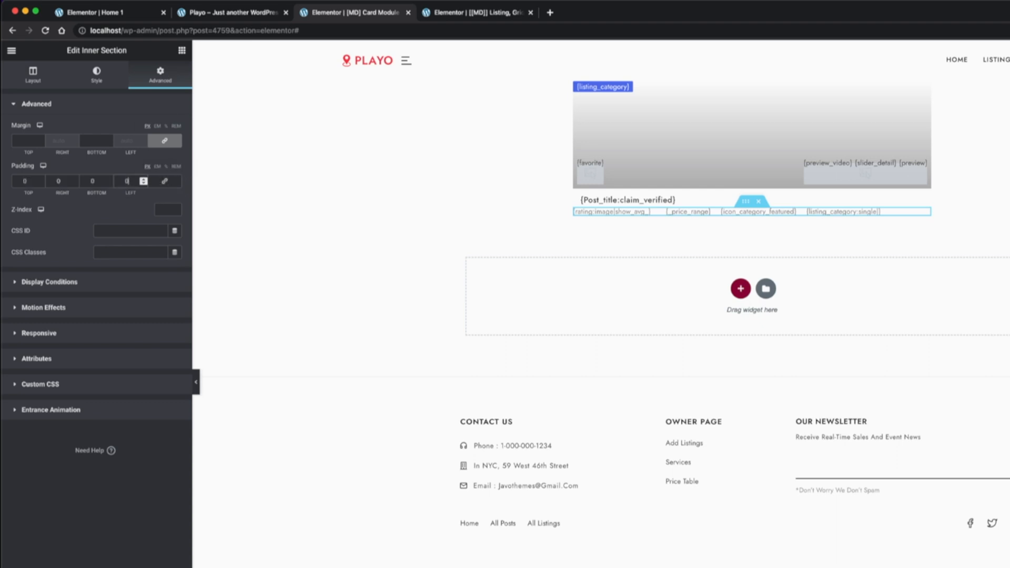
text(5)
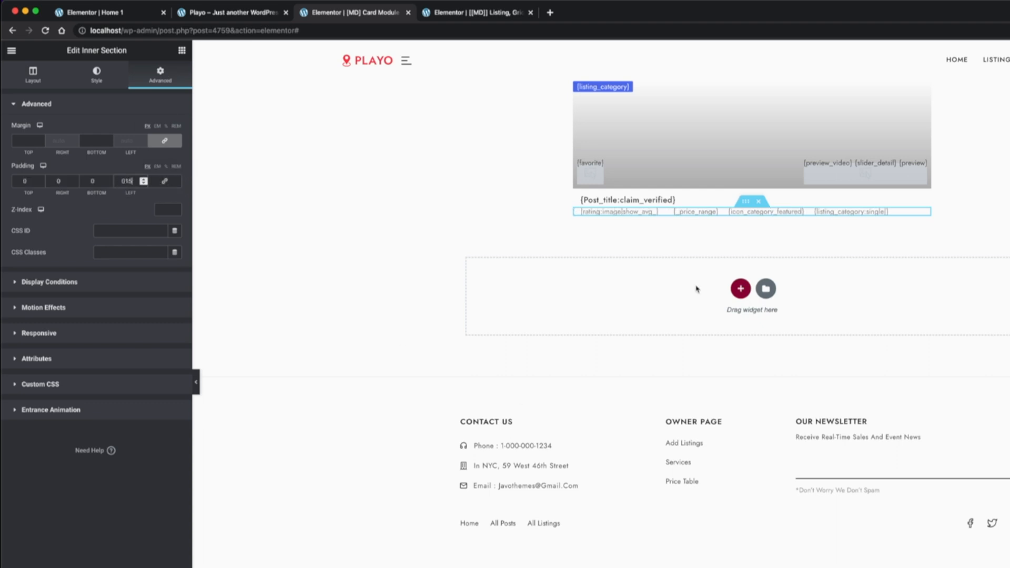
Switch to the reference listing grid template and copy its tagline meta
click(486, 15)
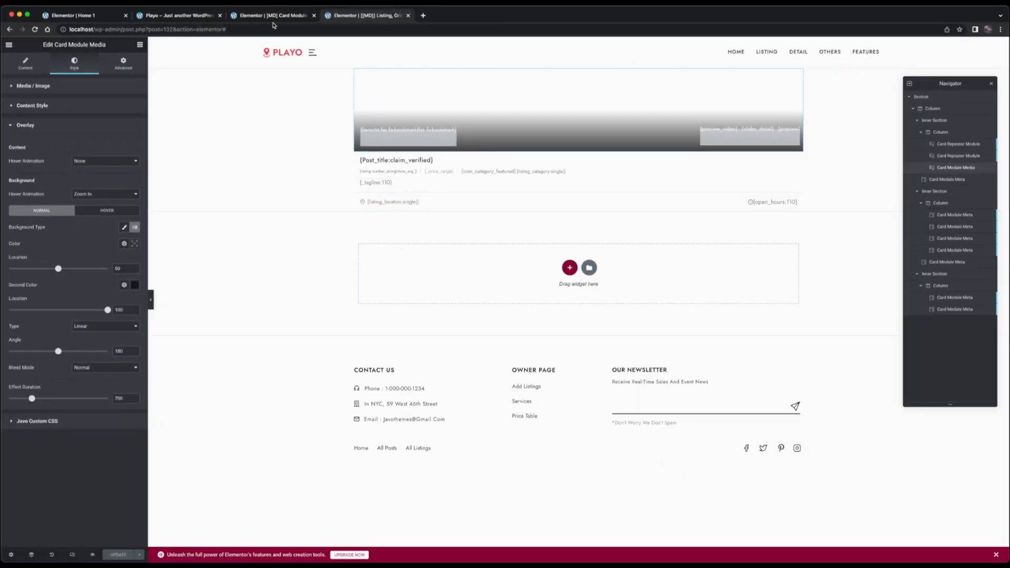
click(377, 183)
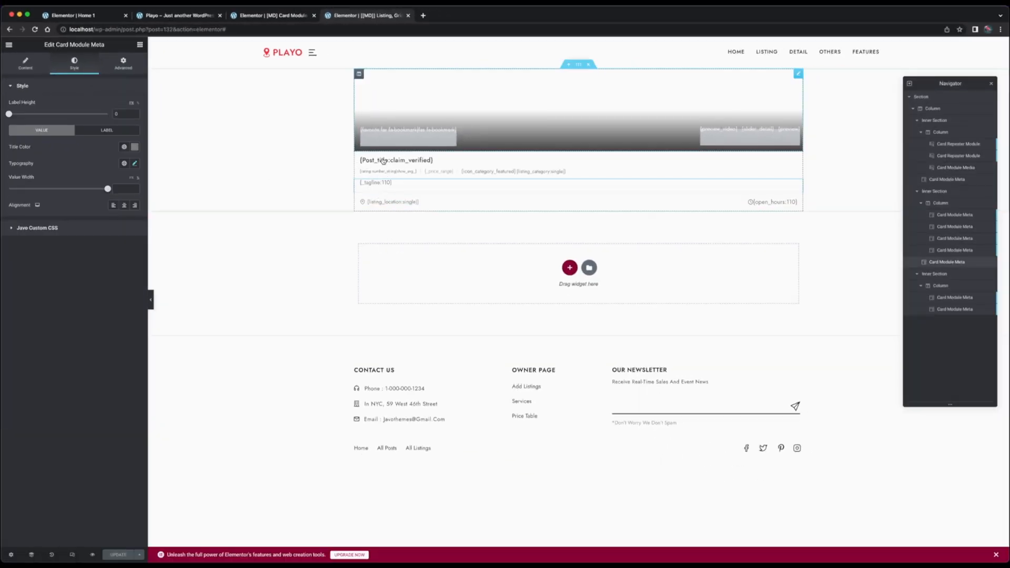
right_click(376, 186)
click(398, 210)
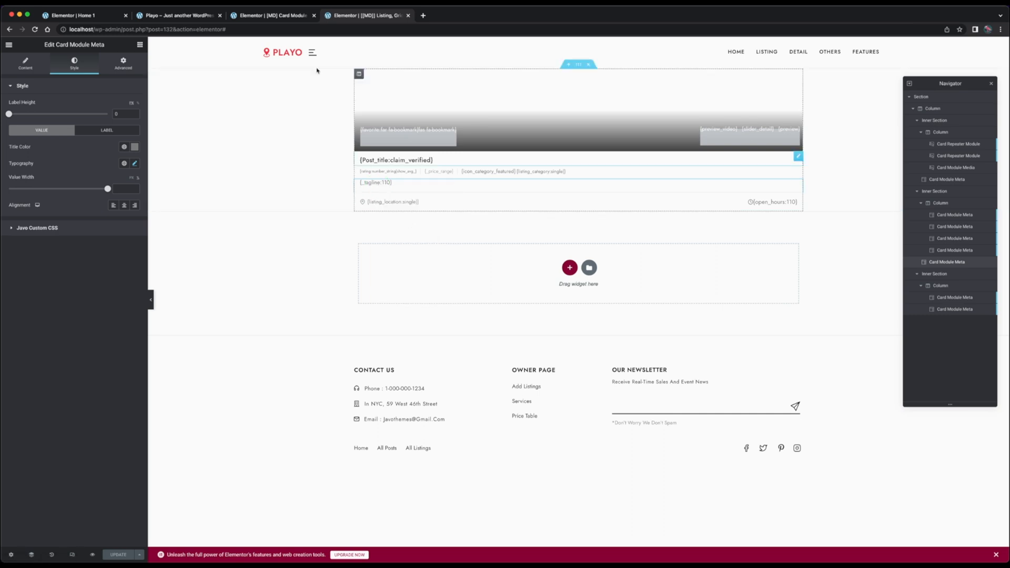
Paste the tagline meta into the card module template and place it below the rating row's inner section, outside its column
click(276, 17)
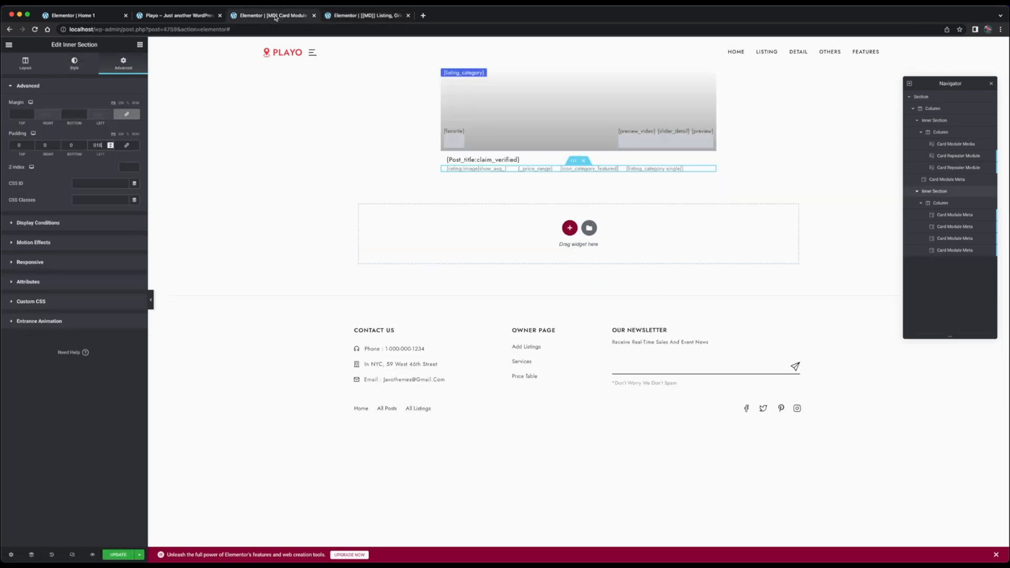
right_click(481, 169)
click(514, 221)
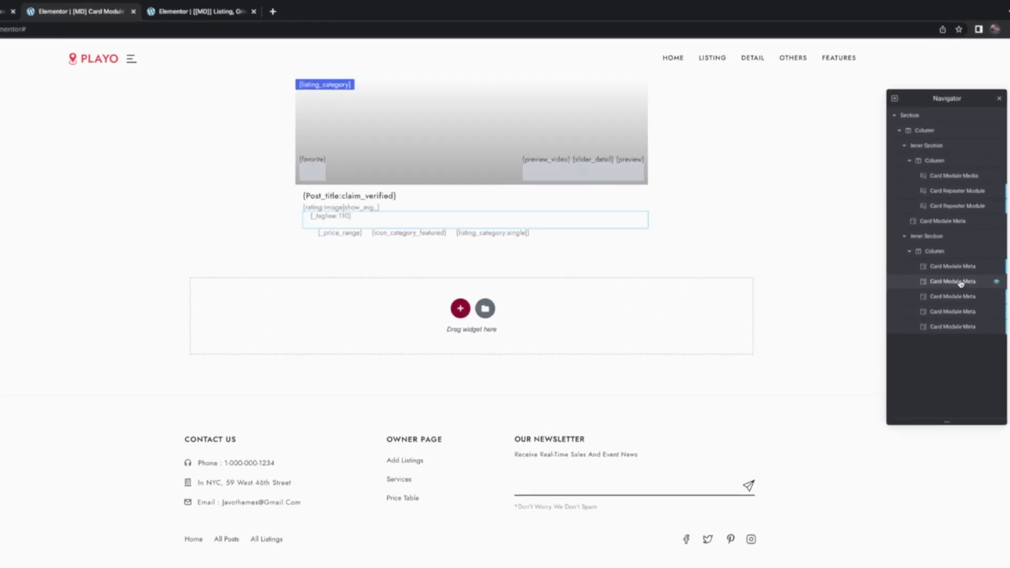
drag(947, 286, 948, 266)
click(903, 254)
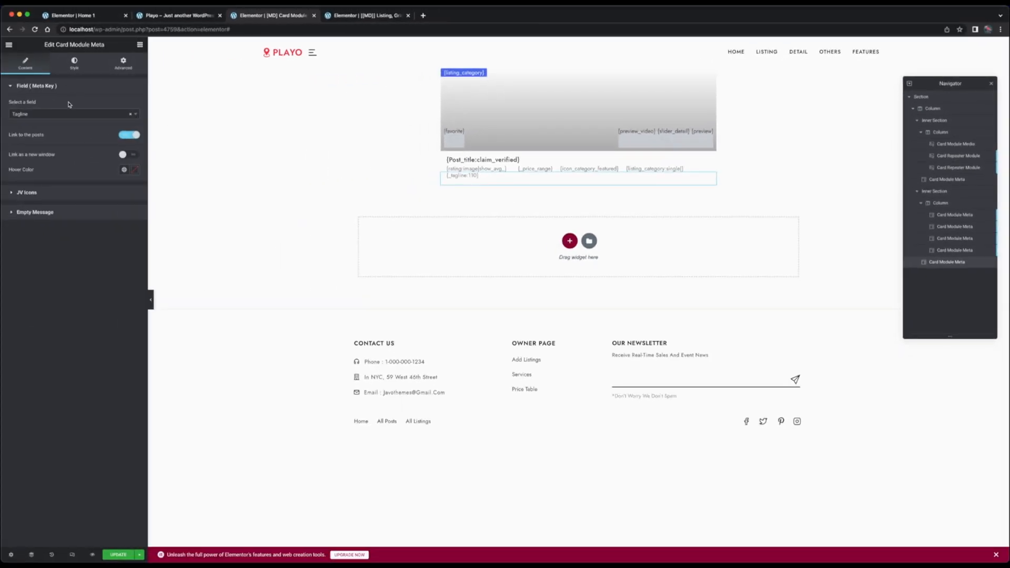
Check the reference template, add an inner section below the tagline meta in the card module, and delete its second column
click(368, 15)
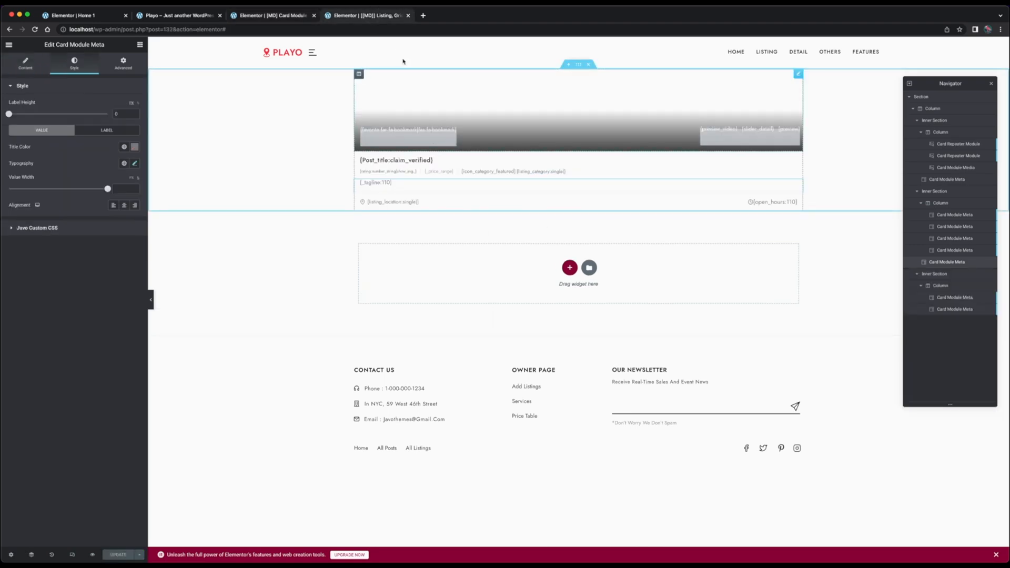
key(ctrl+shift+Tab)
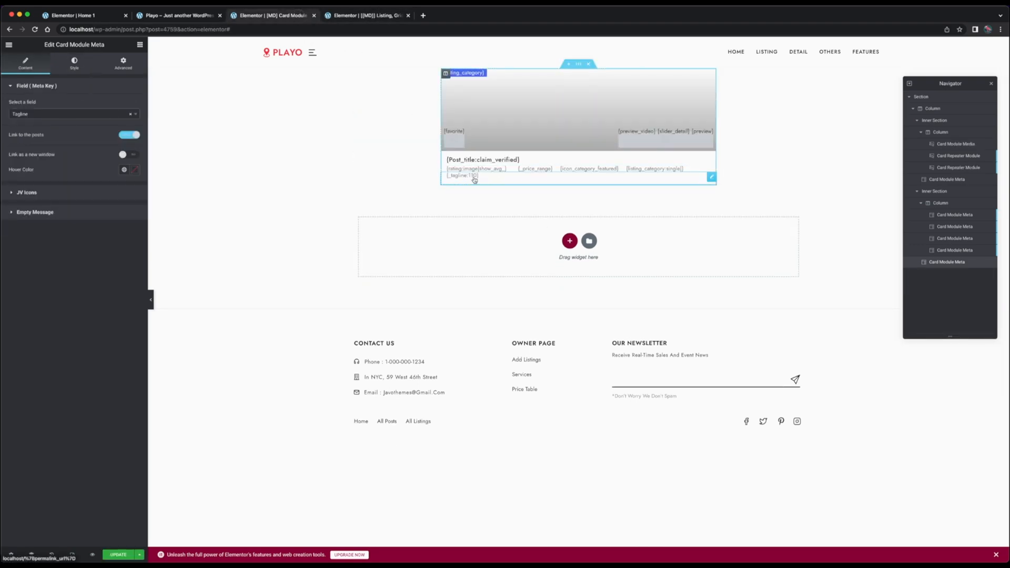
click(140, 44)
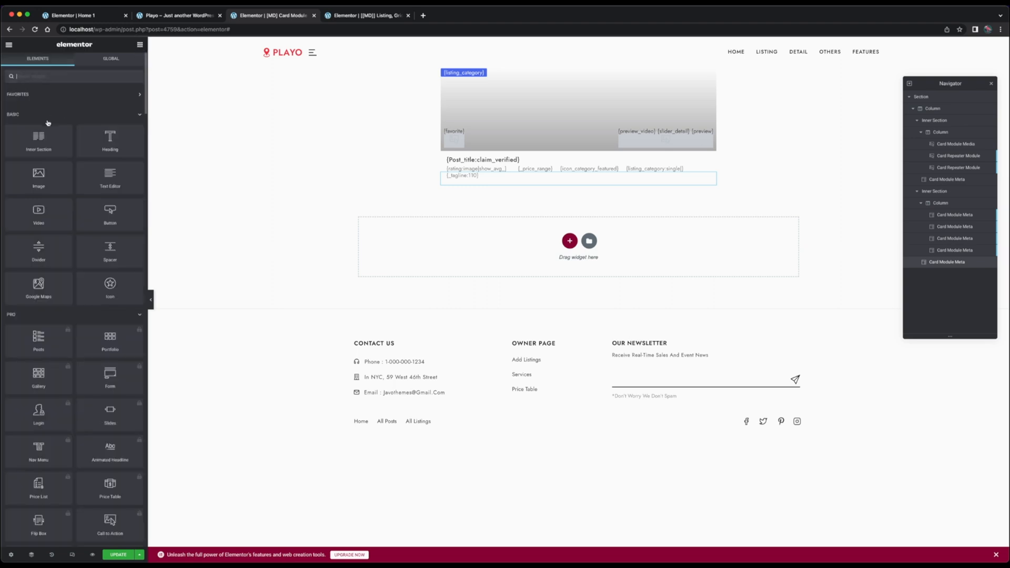
drag(38, 139, 500, 192)
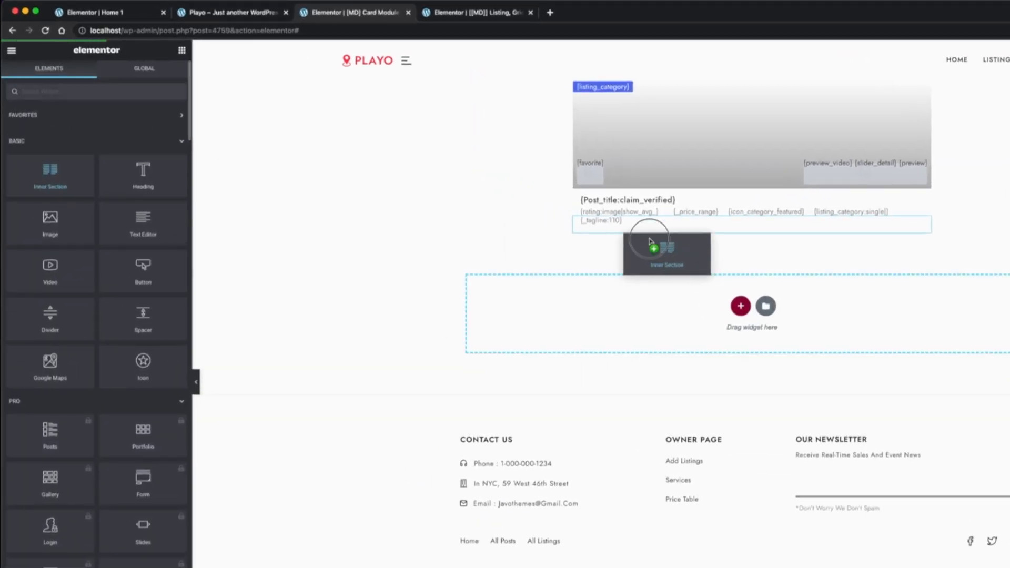
mouse_move(651, 241)
mouse_down()
mouse_move(653, 211)
mouse_move(652, 226)
mouse_up()
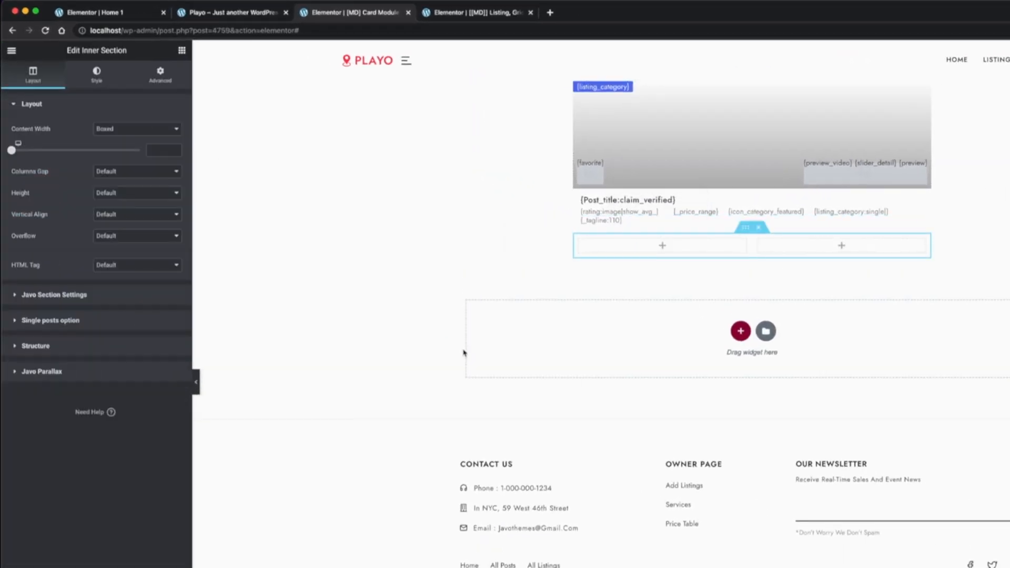
right_click(758, 240)
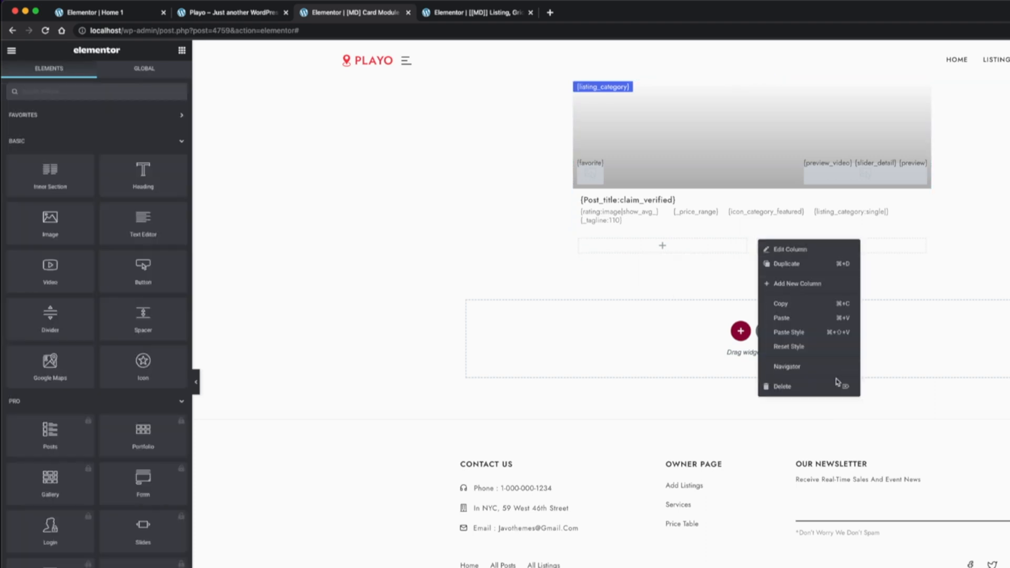
click(818, 386)
Examine the margin and padding settings of the new inner section's column and the listing category meta
click(579, 240)
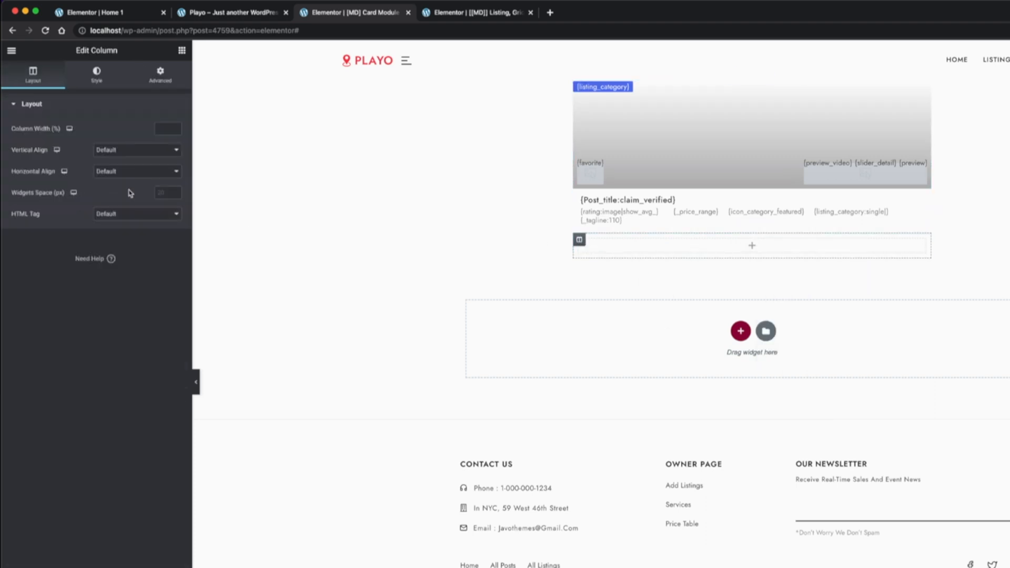
click(160, 75)
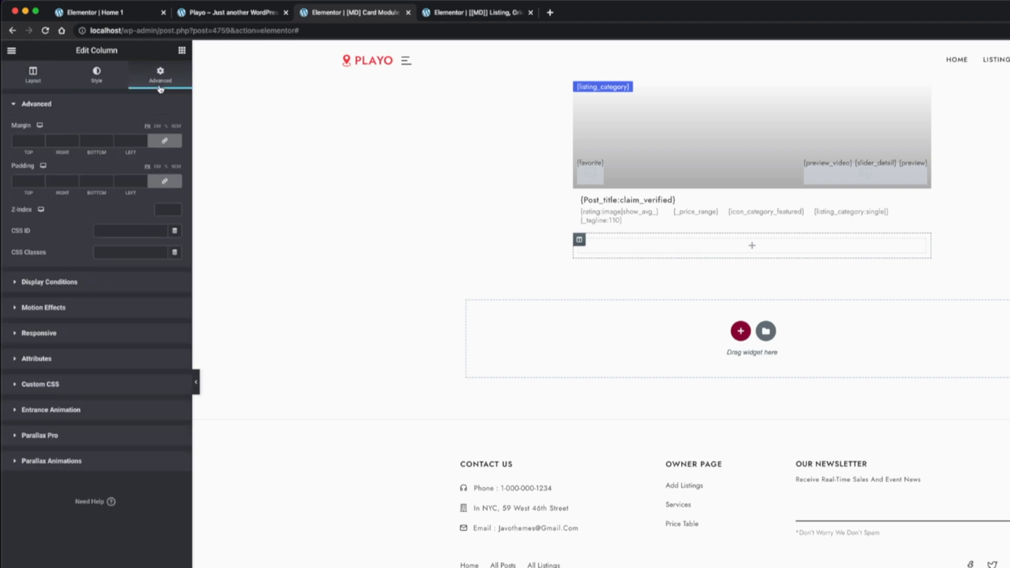
click(793, 248)
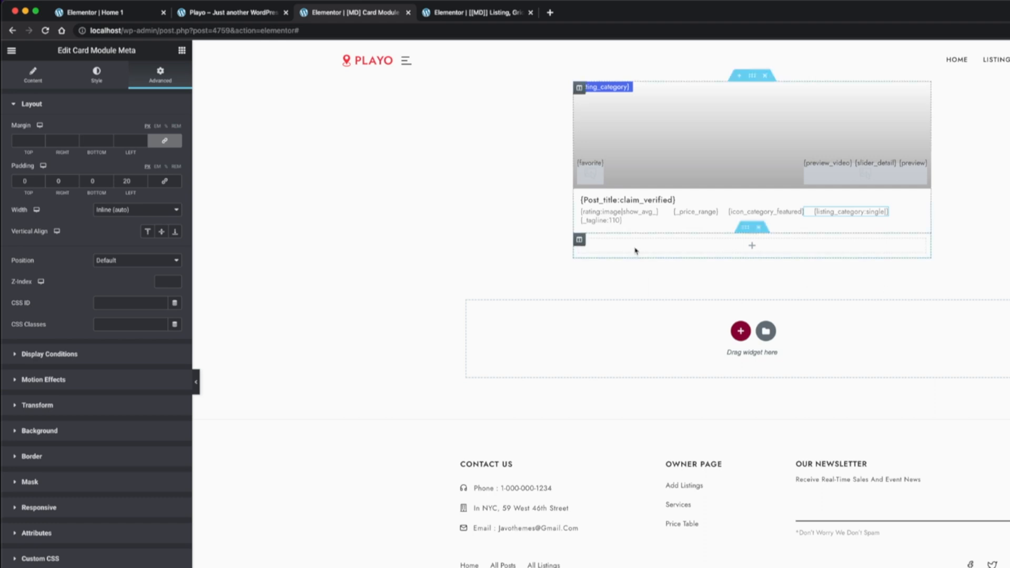
Copy the listing category meta from the rating row into the empty bottom inner section and set its field to Listing Location
right_click(850, 209)
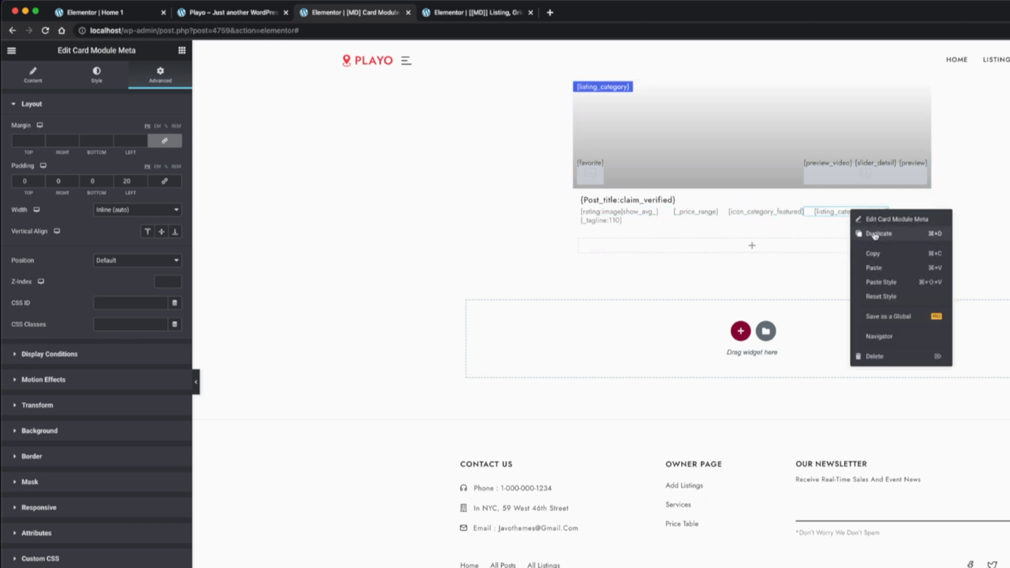
click(880, 253)
click(682, 250)
right_click(682, 249)
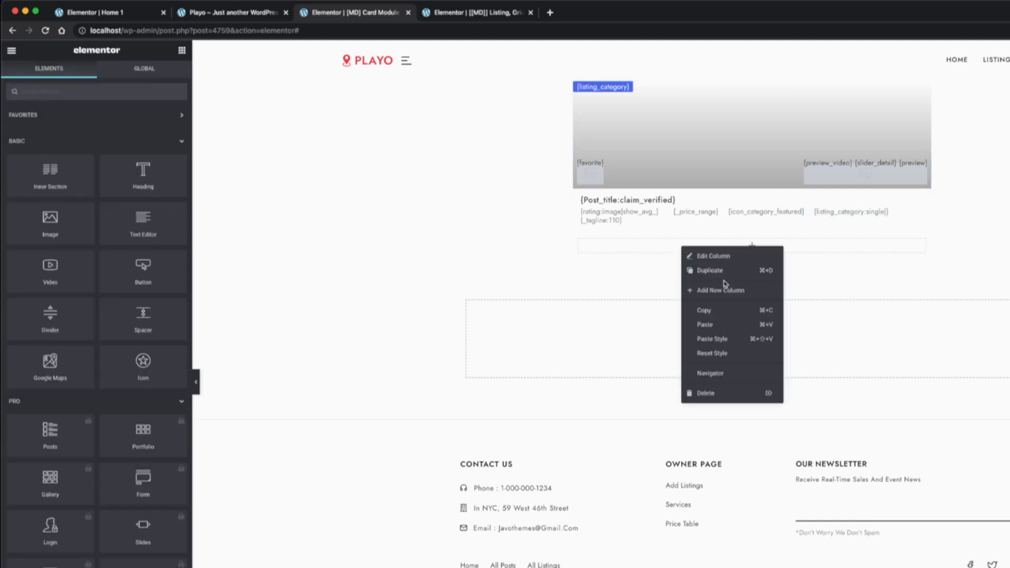
click(723, 327)
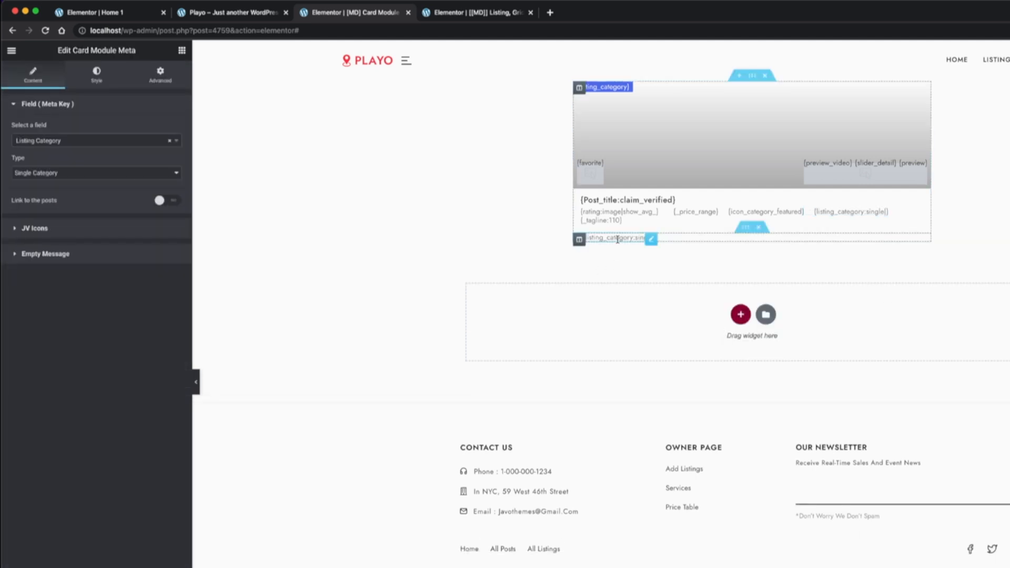
click(110, 140)
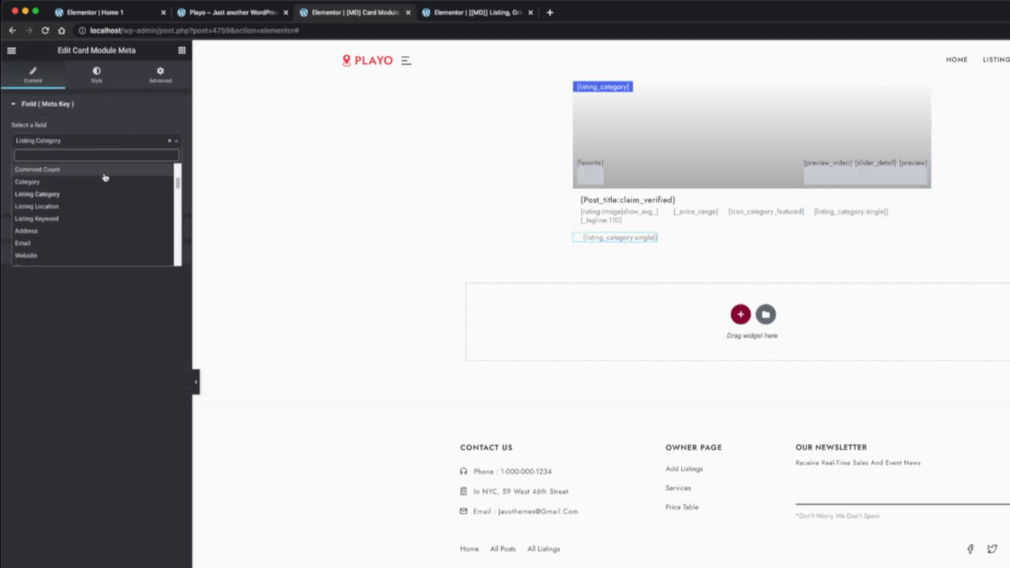
click(82, 207)
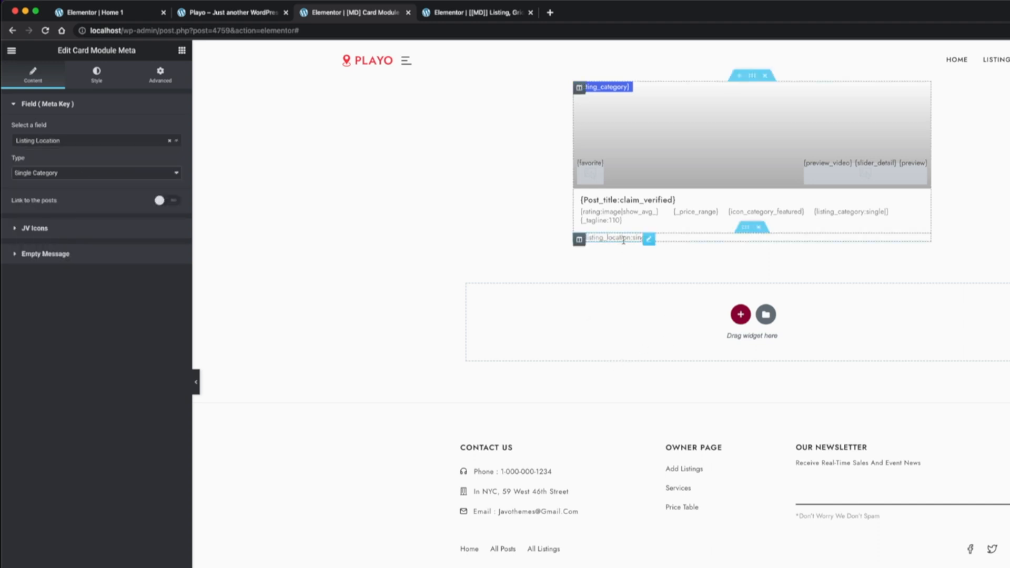
Duplicate the listing location meta in the bottom row and set the copy's field to Working hours
right_click(626, 239)
click(655, 265)
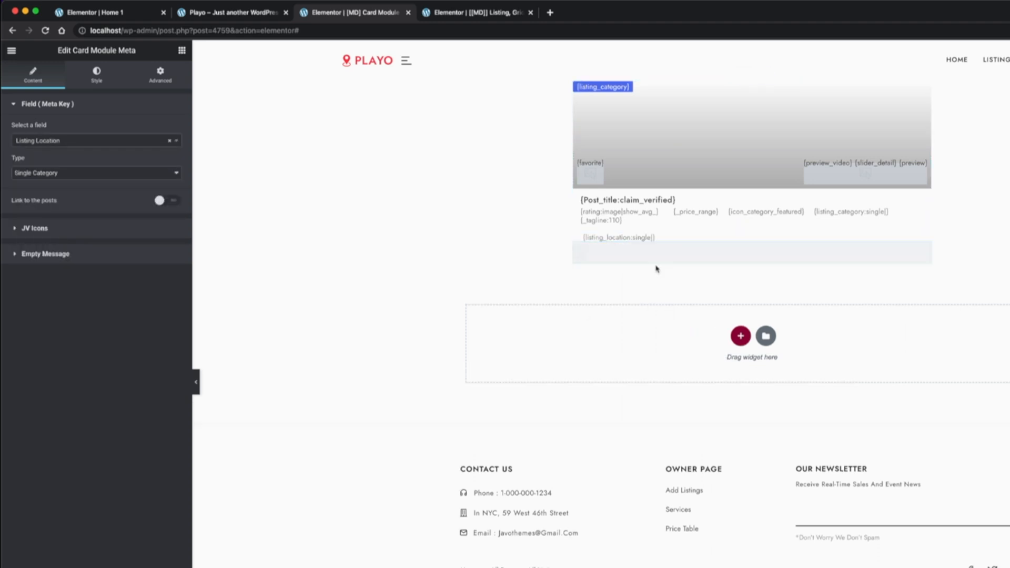
click(64, 140)
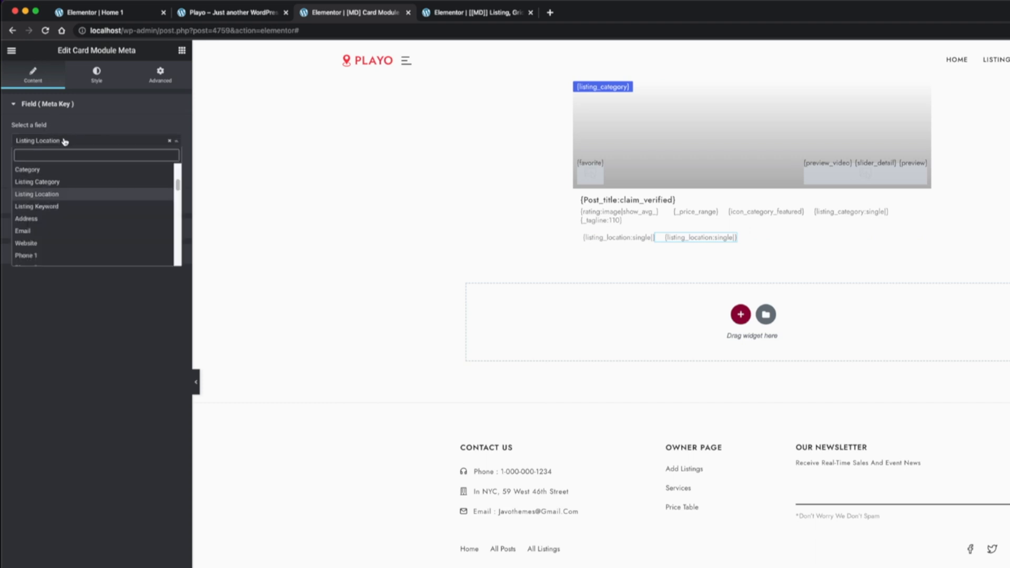
text(hou)
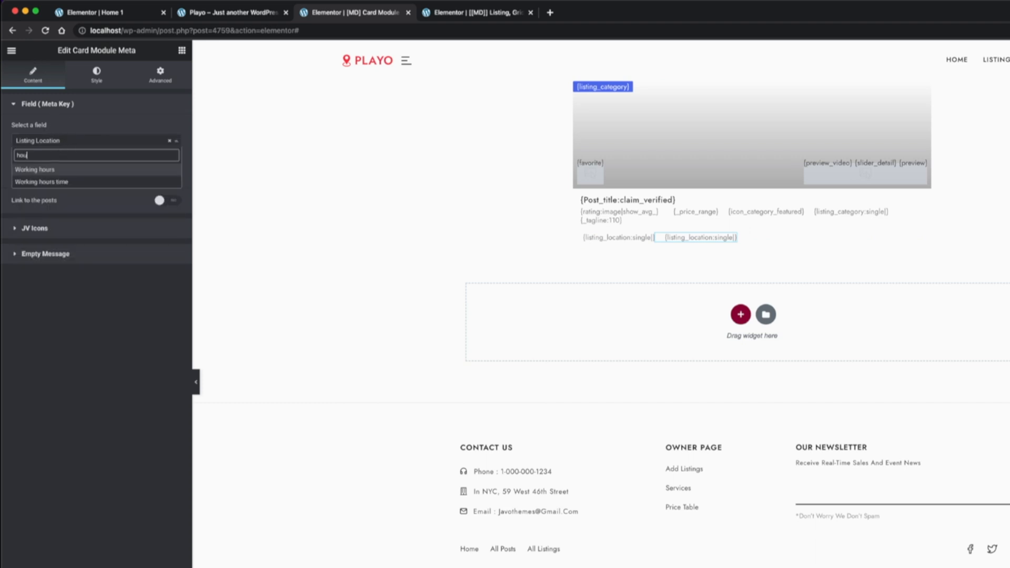
click(66, 170)
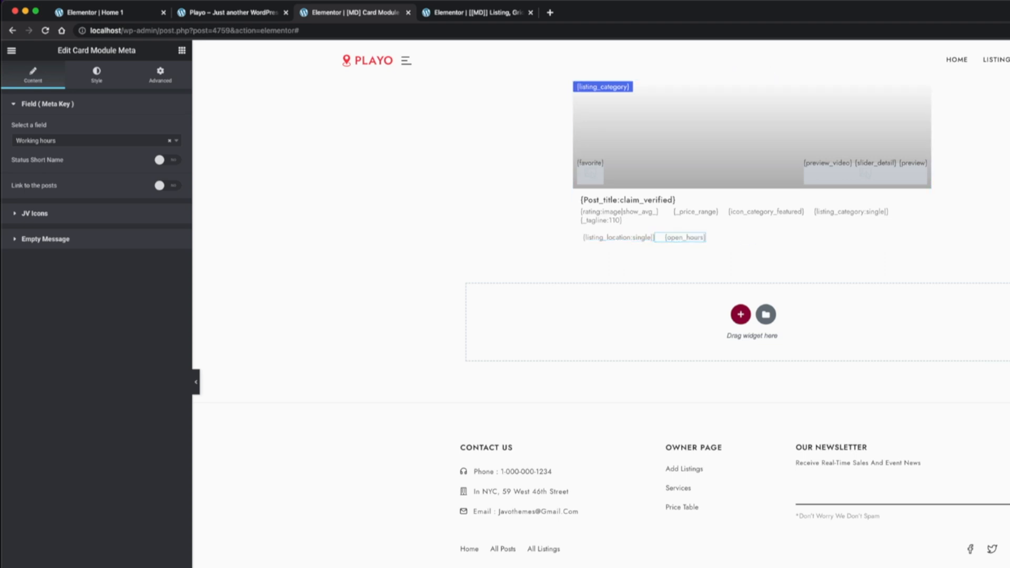
Set the bottom row column's vertical align to Middle and horizontal align to Space Between, and check the home page preview
click(579, 239)
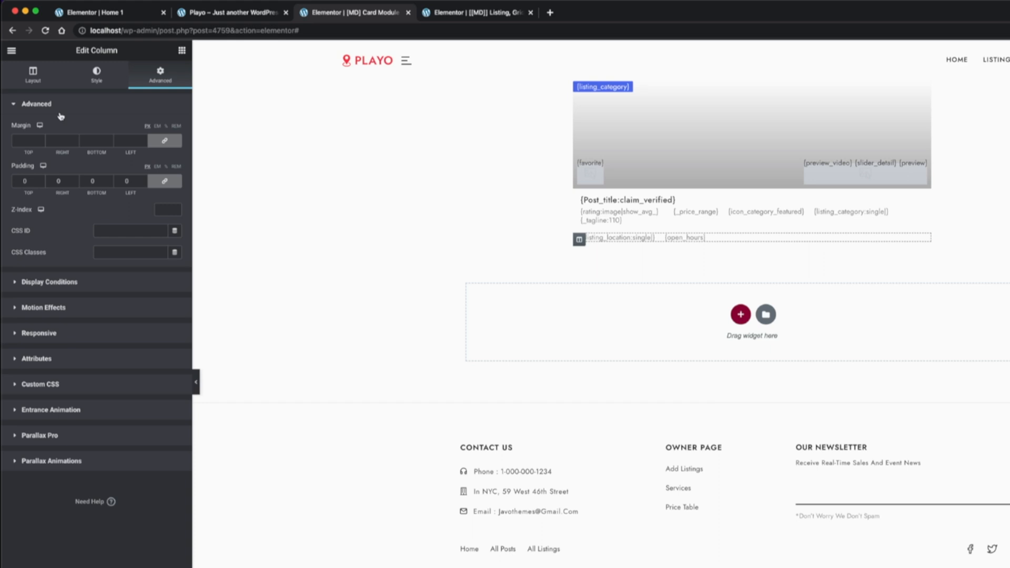
click(36, 77)
click(139, 152)
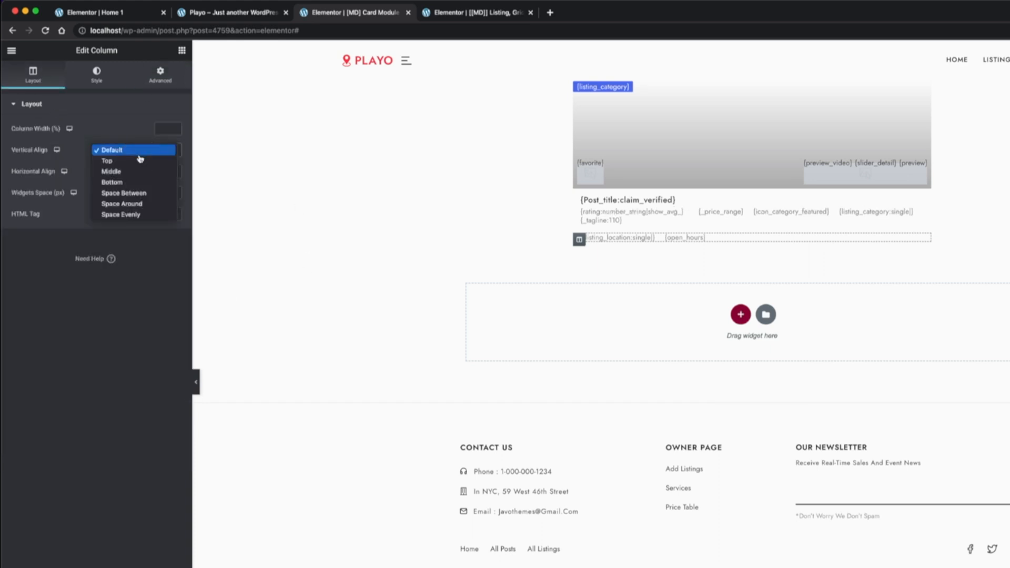
click(143, 172)
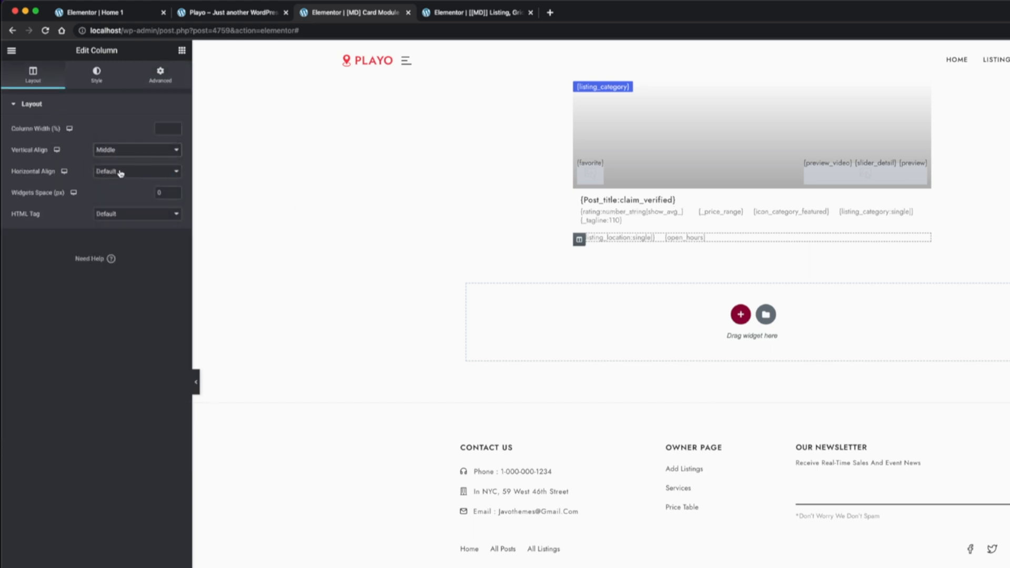
click(127, 172)
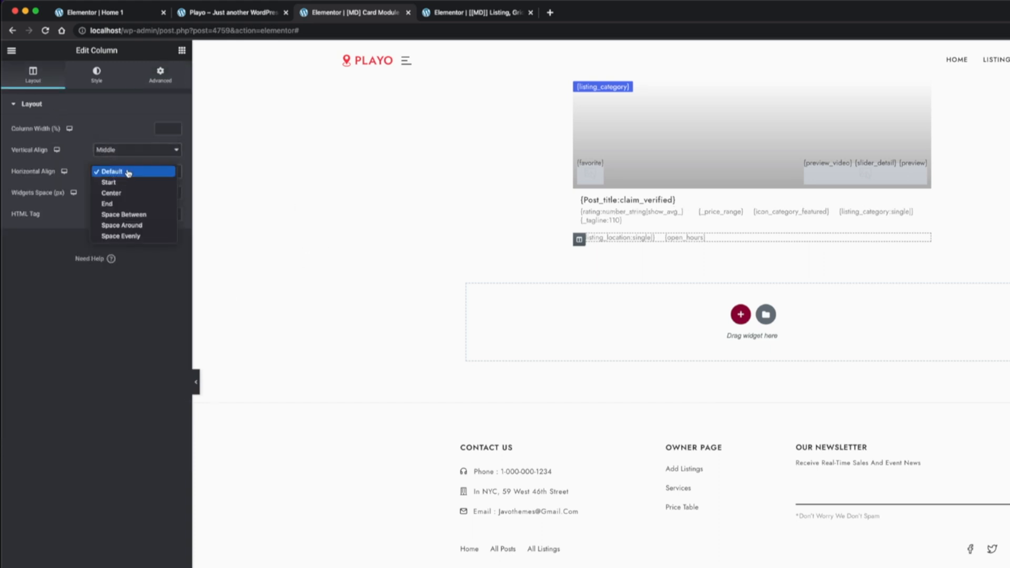
click(165, 214)
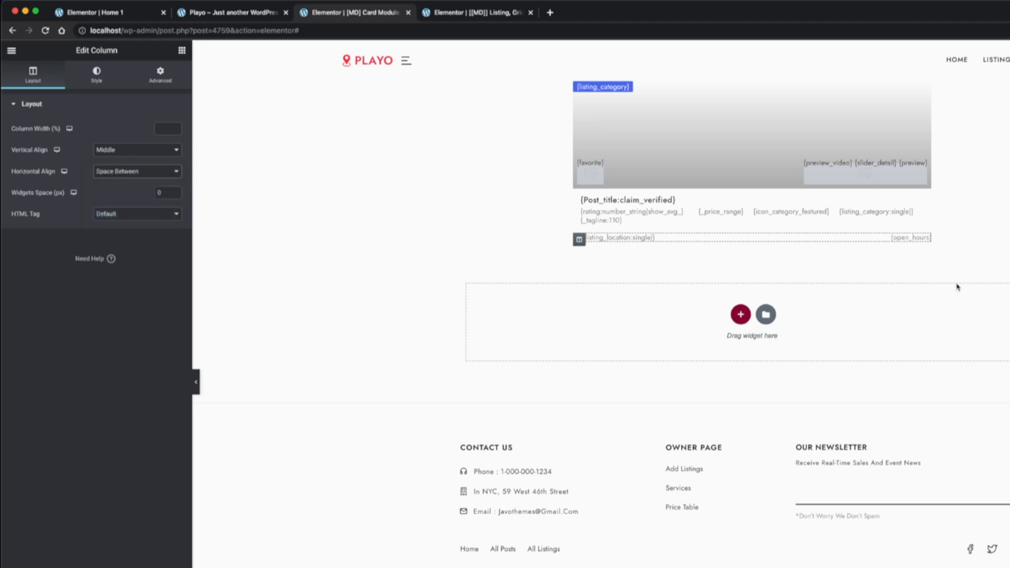
click(141, 172)
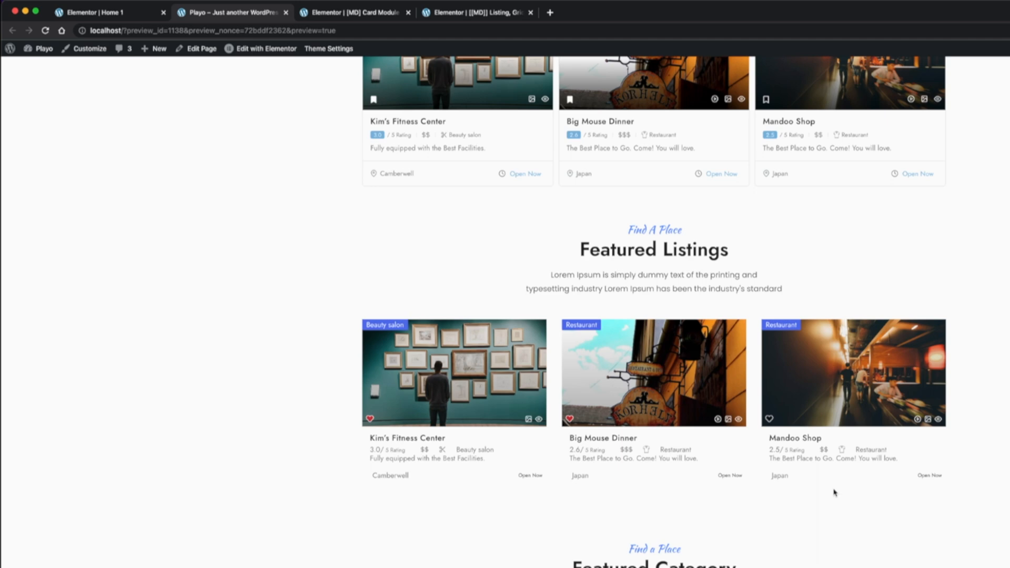
key(ctrl+Tab)
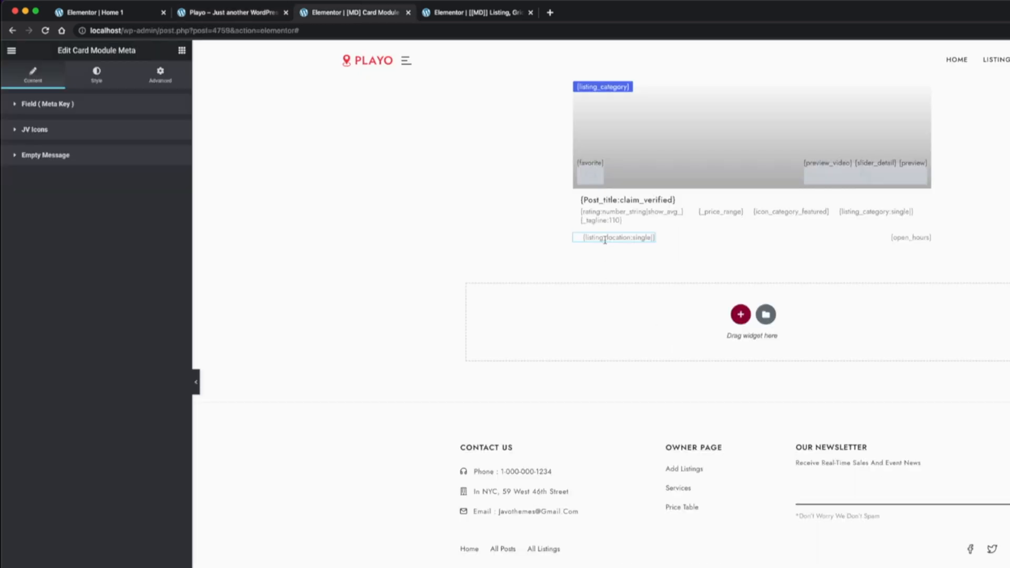
Add a map pin icon to the listing location meta with right padding 6 and size 13
click(53, 129)
click(96, 217)
text(Map)
click(563, 346)
click(929, 565)
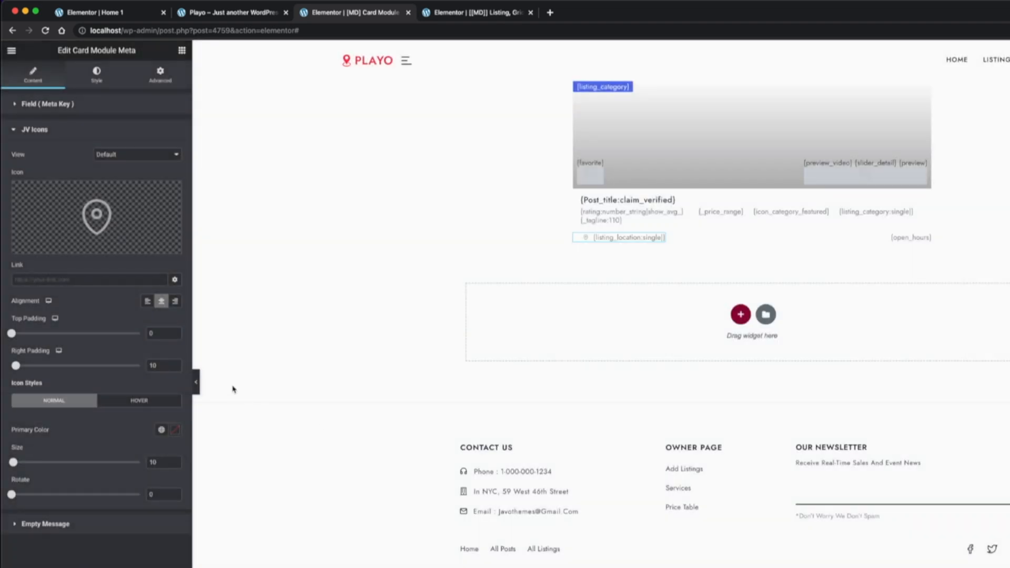
double_click(163, 369)
text(6)
double_click(158, 462)
text(13)
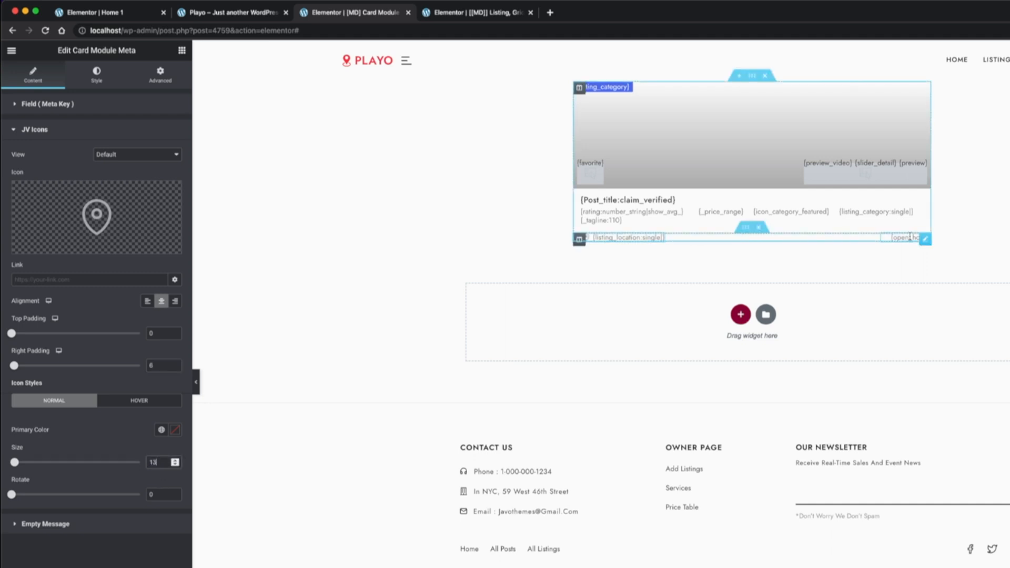
Set the working hours meta's open typography size to 13 px and its open color to blue
click(910, 237)
click(96, 79)
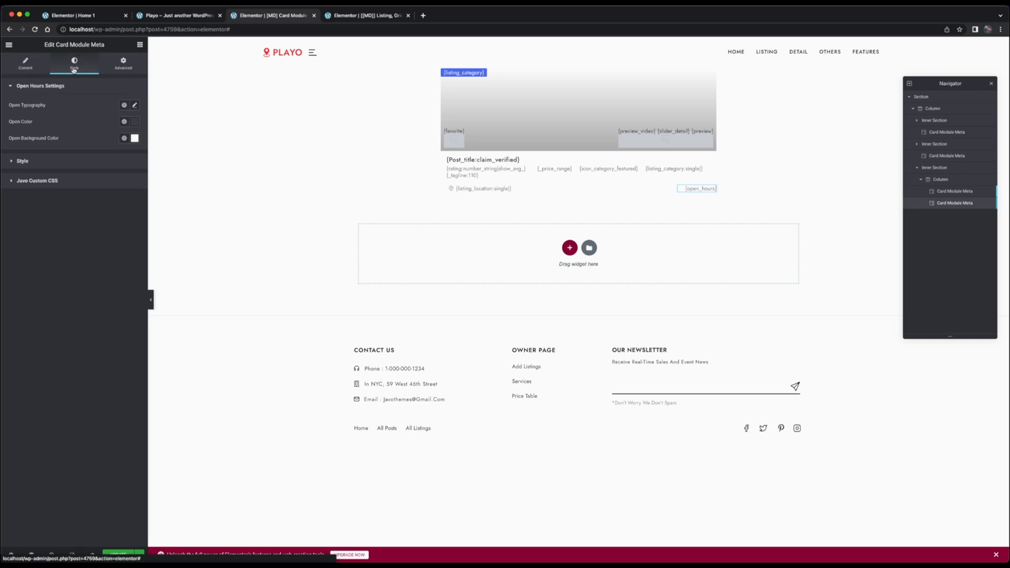
click(135, 105)
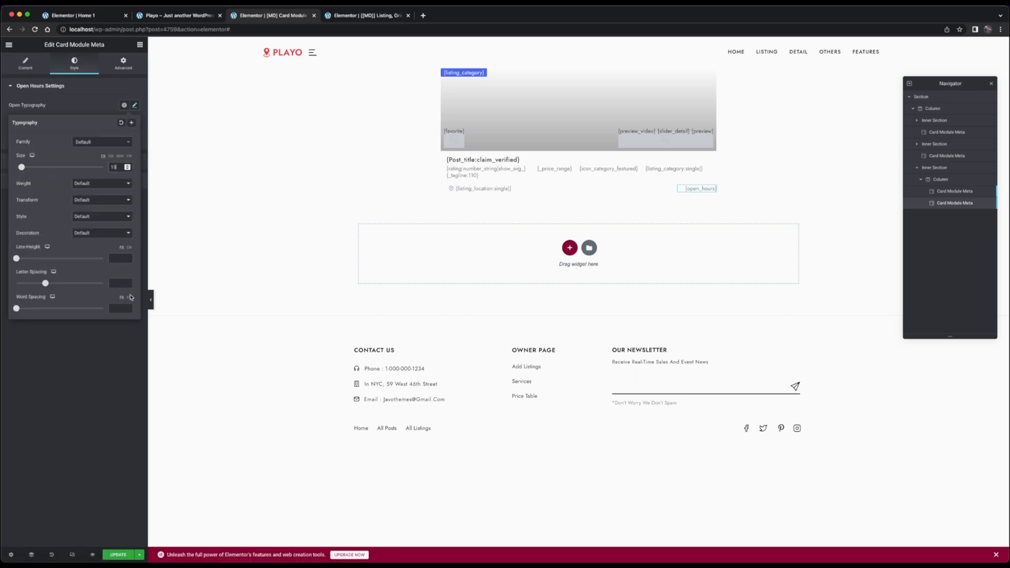
click(163, 179)
click(135, 123)
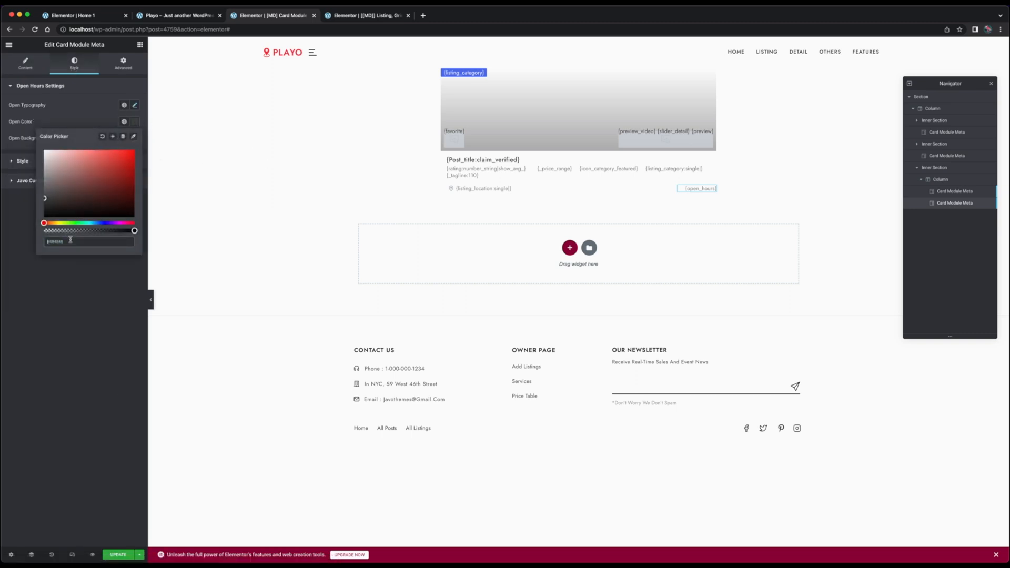
click(98, 223)
drag(81, 172, 103, 151)
click(131, 273)
Update the card module template and check the listing cards in the home page preview
click(114, 557)
click(179, 15)
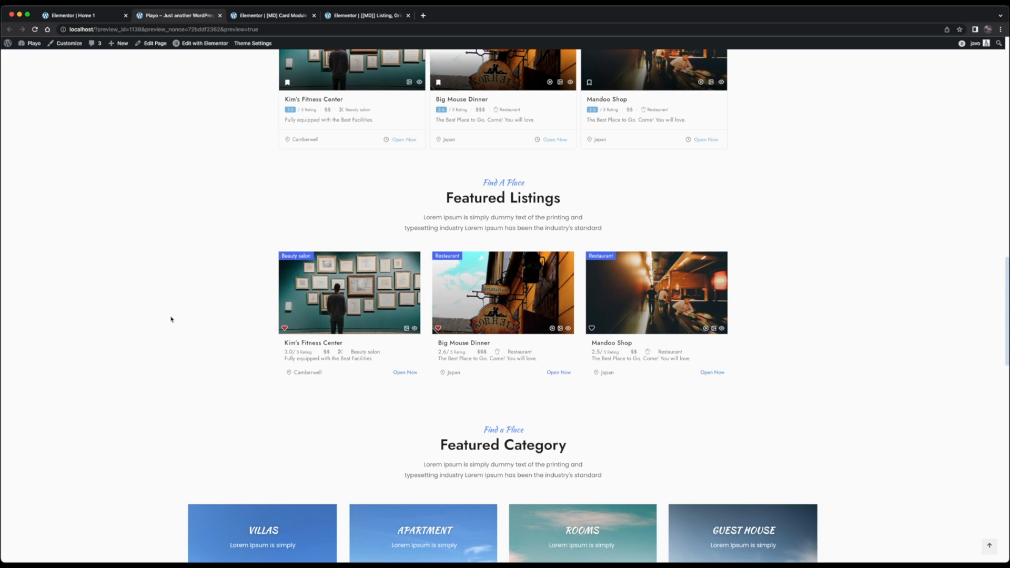
click(271, 16)
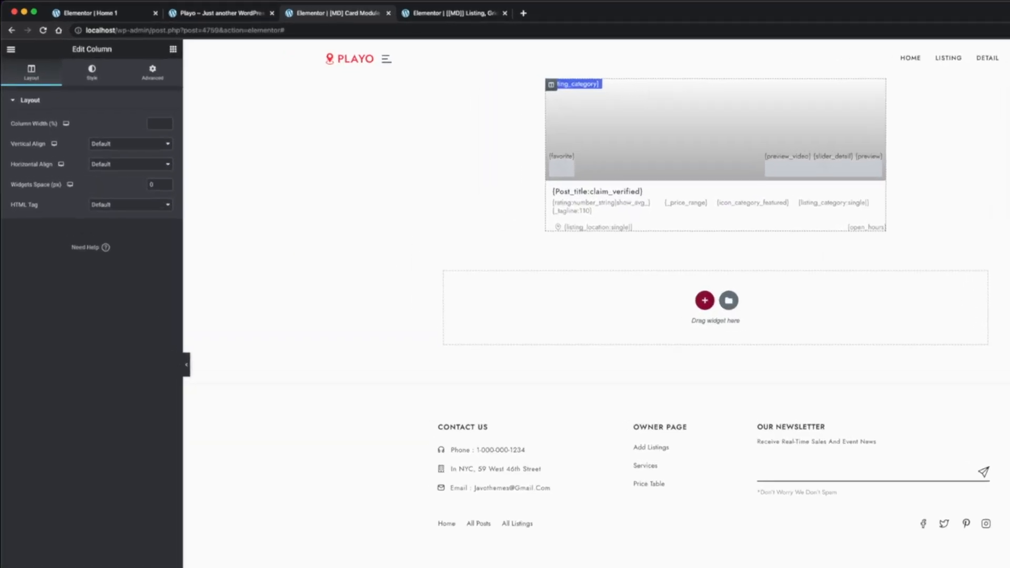
Give the card's outer section a solid light grey border with width 1 and border radius 6 on all sides
click(97, 74)
click(70, 354)
click(137, 252)
click(175, 314)
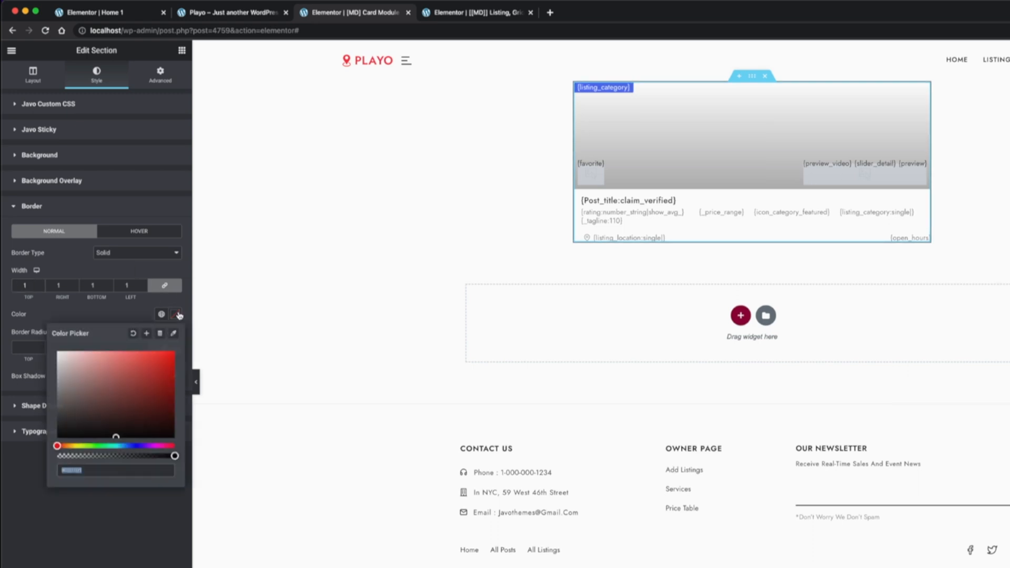
drag(60, 376, 58, 360)
click(32, 481)
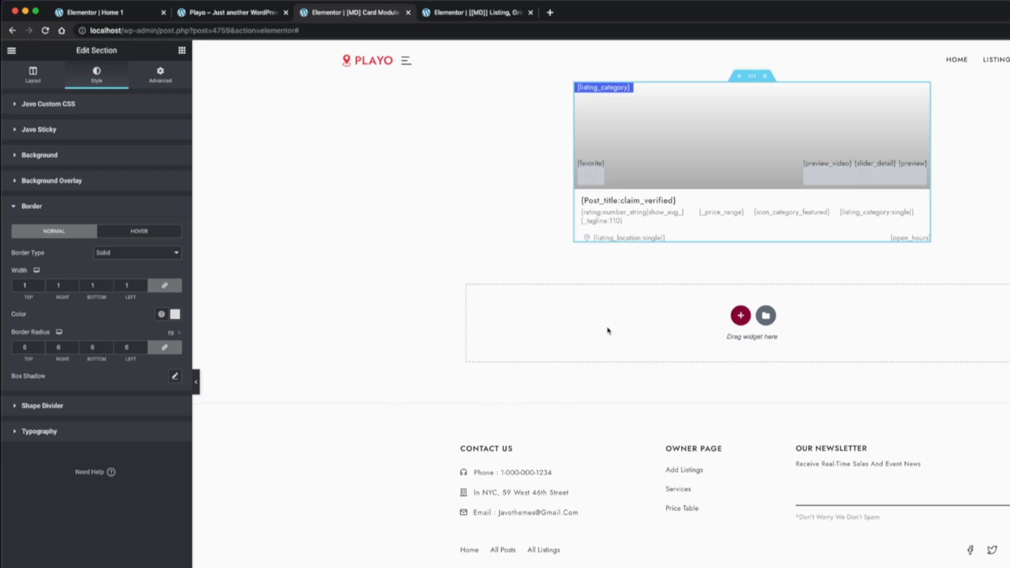
Give the bottom inner section a solid light grey top border of width 1, with the other sides at 0
click(745, 228)
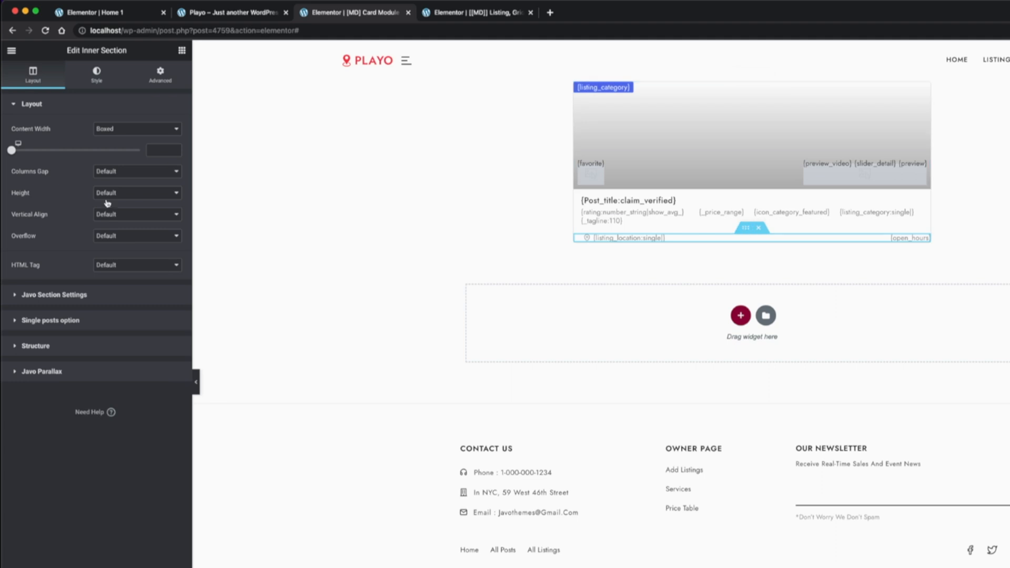
click(161, 74)
click(92, 87)
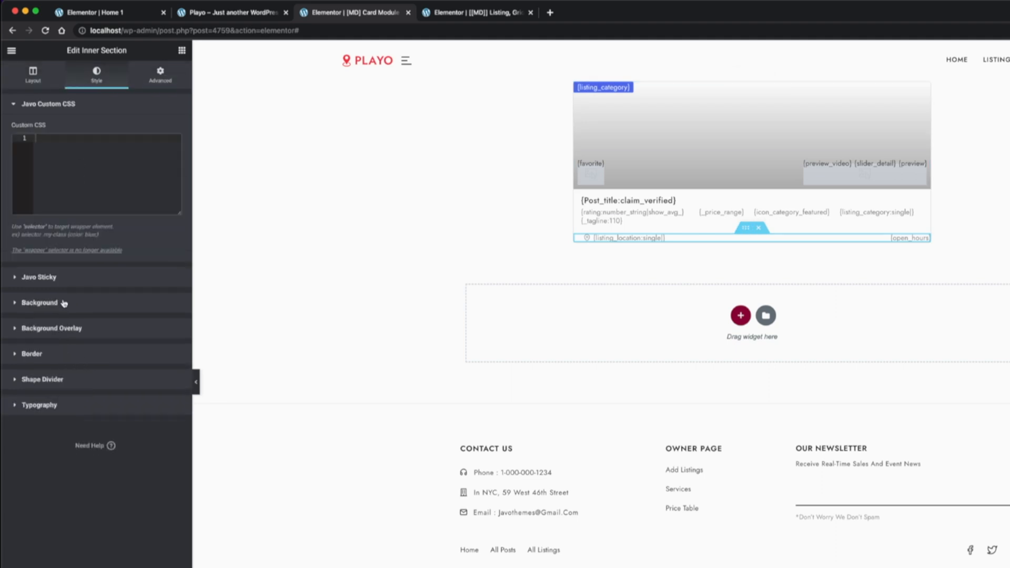
click(60, 353)
click(129, 253)
click(93, 293)
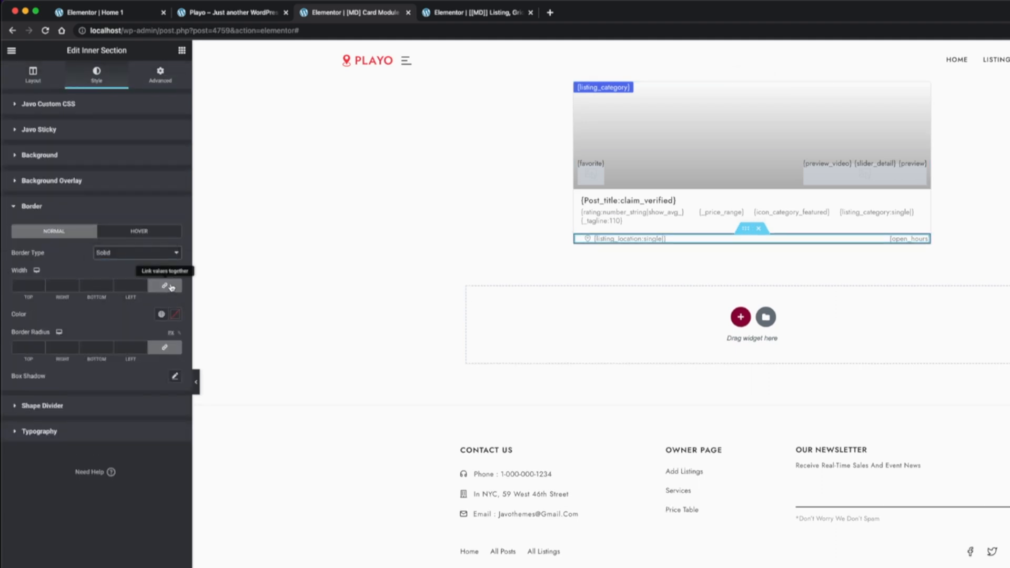
text(1)
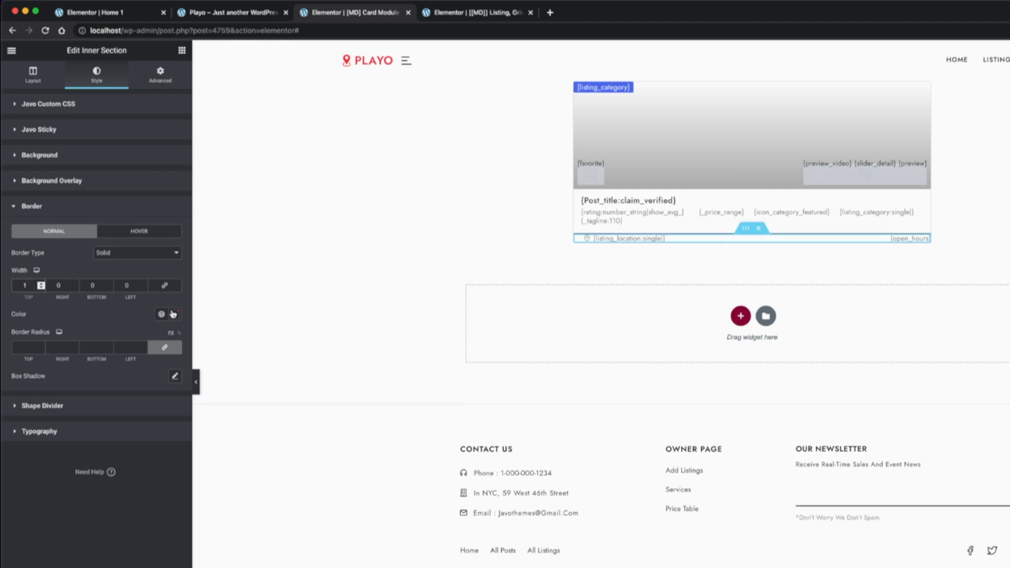
click(175, 314)
drag(62, 375, 52, 360)
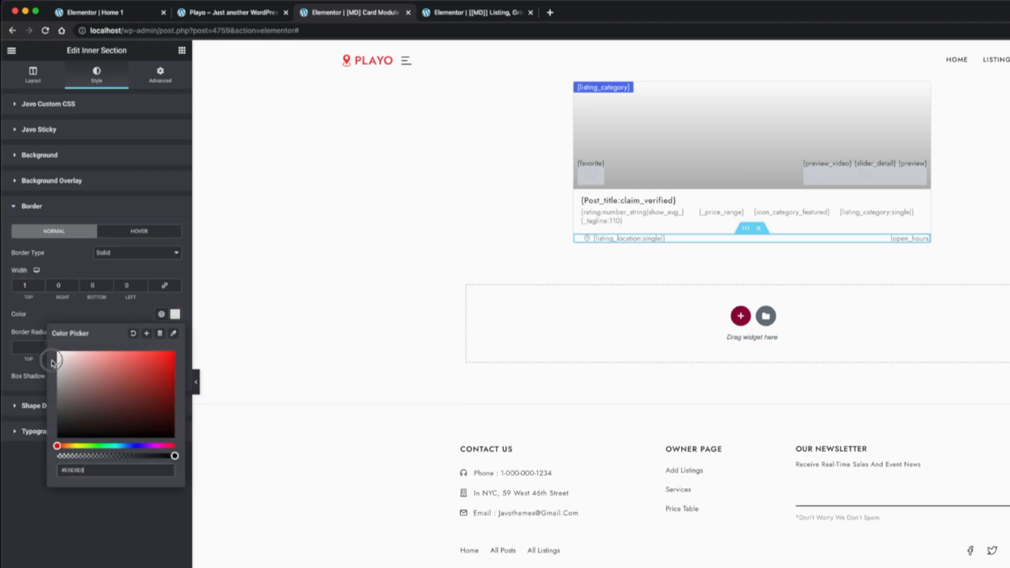
Set the bottom inner section's top and bottom padding to 15, add right padding, and check the home page preview
click(161, 73)
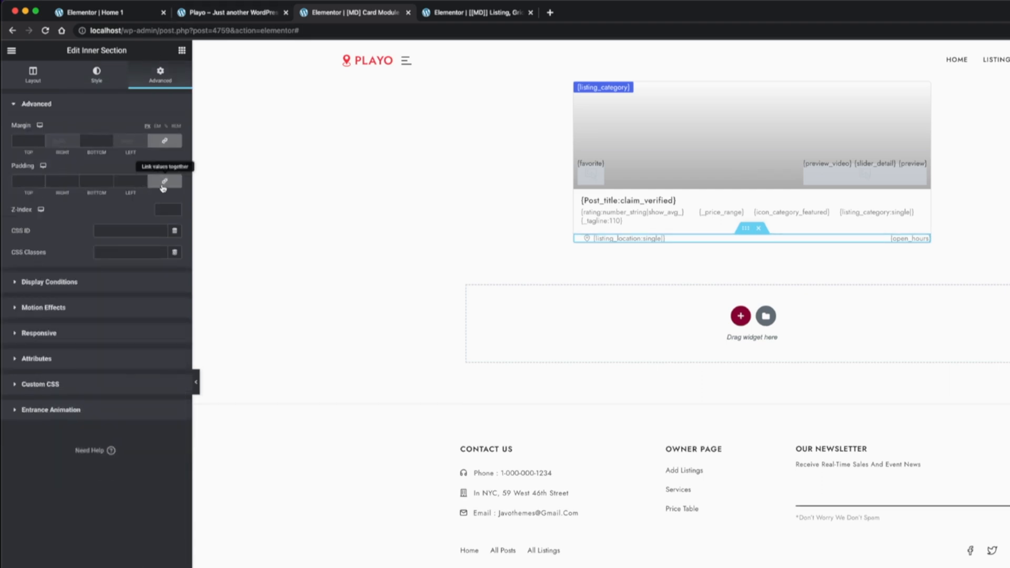
click(164, 181)
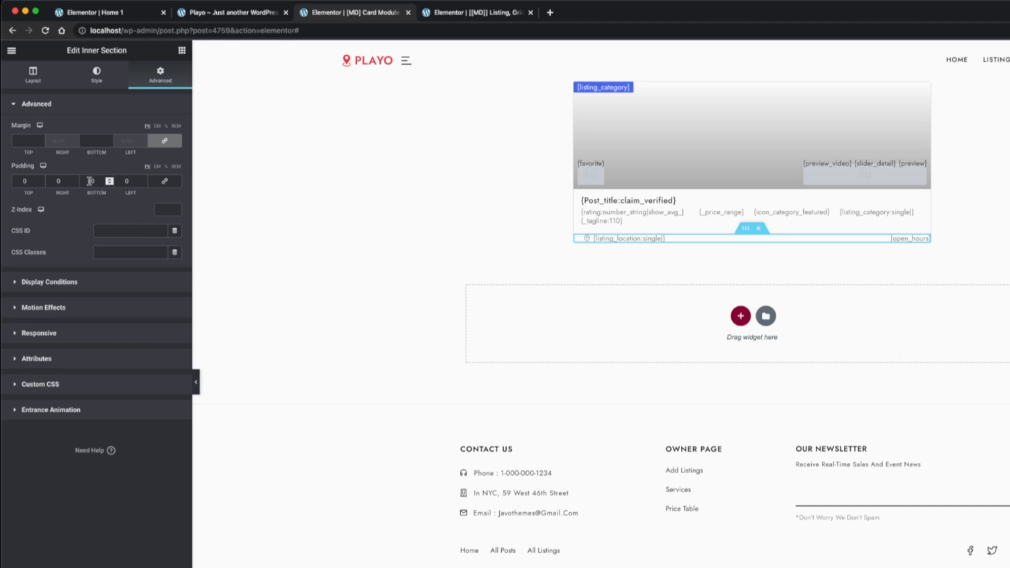
double_click(93, 181)
text(15)
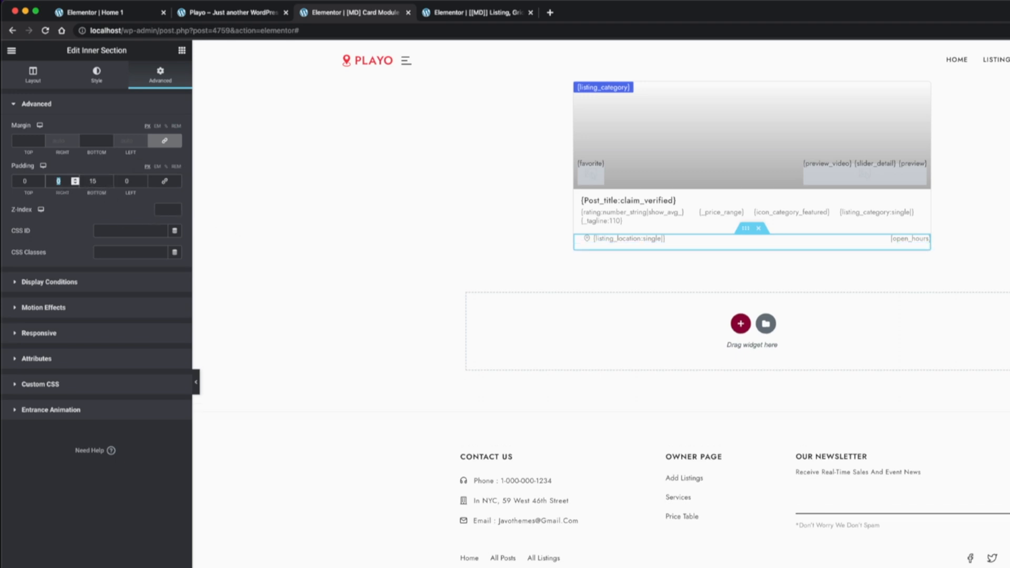
key(shift+Tab)
text(15)
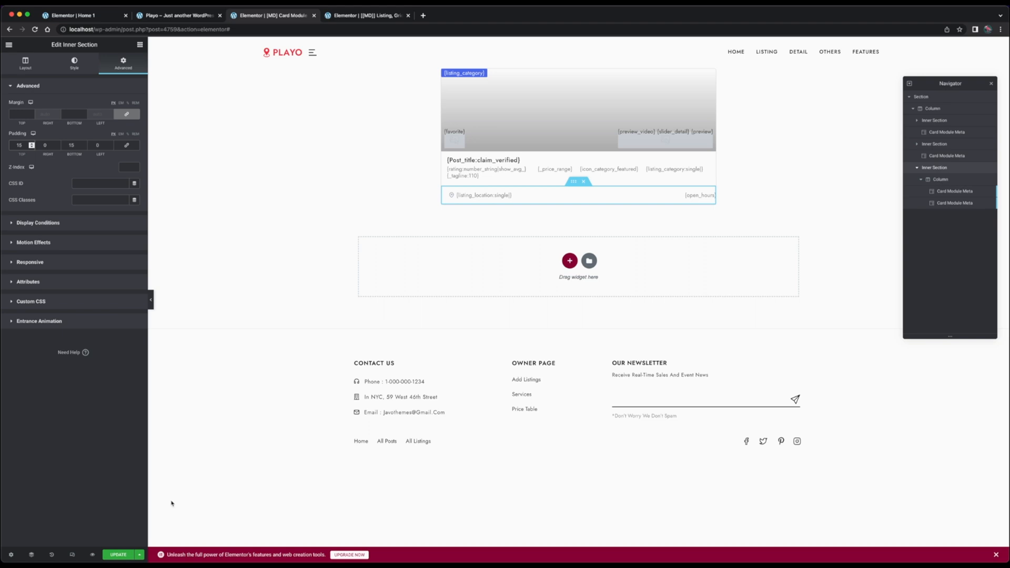
click(45, 146)
key(ctrl+shift+Tab)
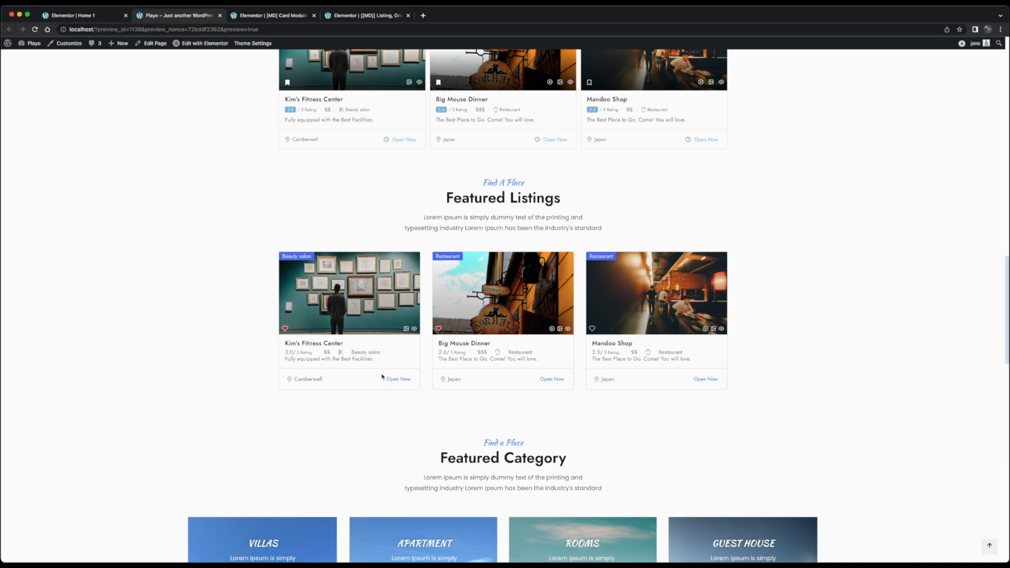
Return to the card module template and add a clock icon to the open hours meta
click(270, 16)
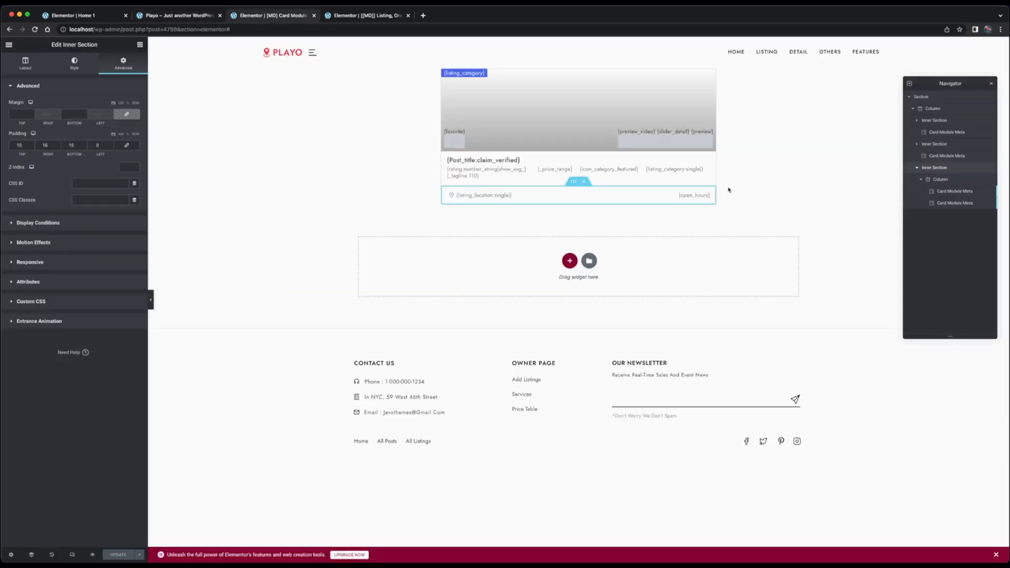
click(694, 196)
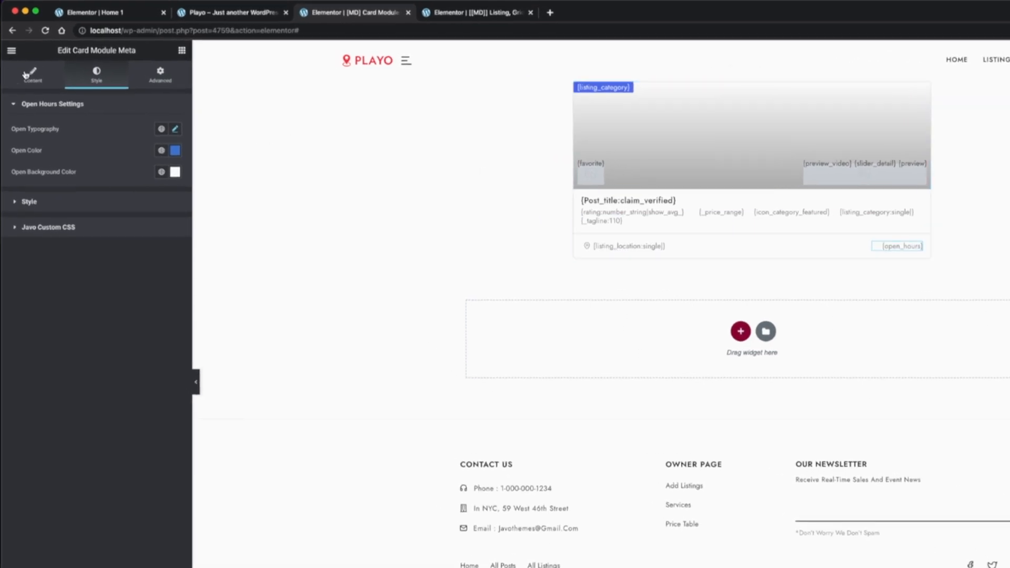
click(25, 75)
click(58, 213)
click(97, 216)
click(575, 226)
text(d)
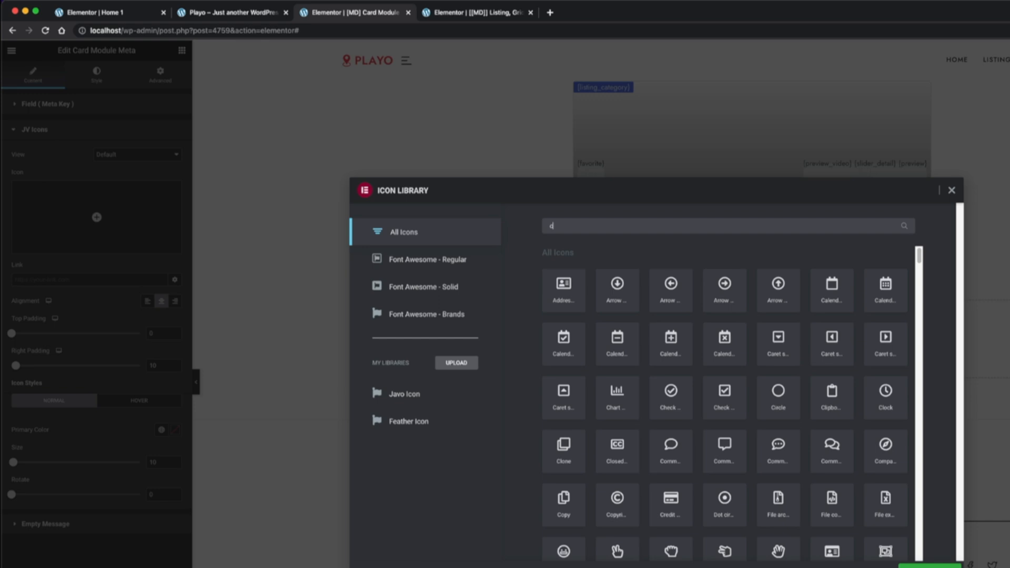
text(lock)
click(563, 282)
click(929, 564)
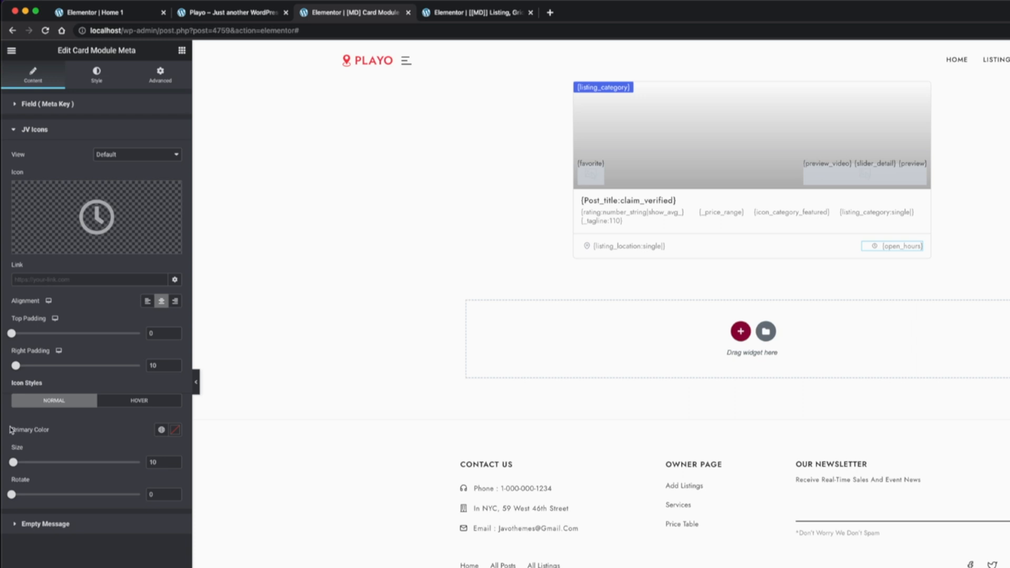
Set the open hours icon's size to 13 and right padding to 6, update the template and check the home page preview
double_click(159, 465)
text(11)
double_click(159, 366)
text(6)
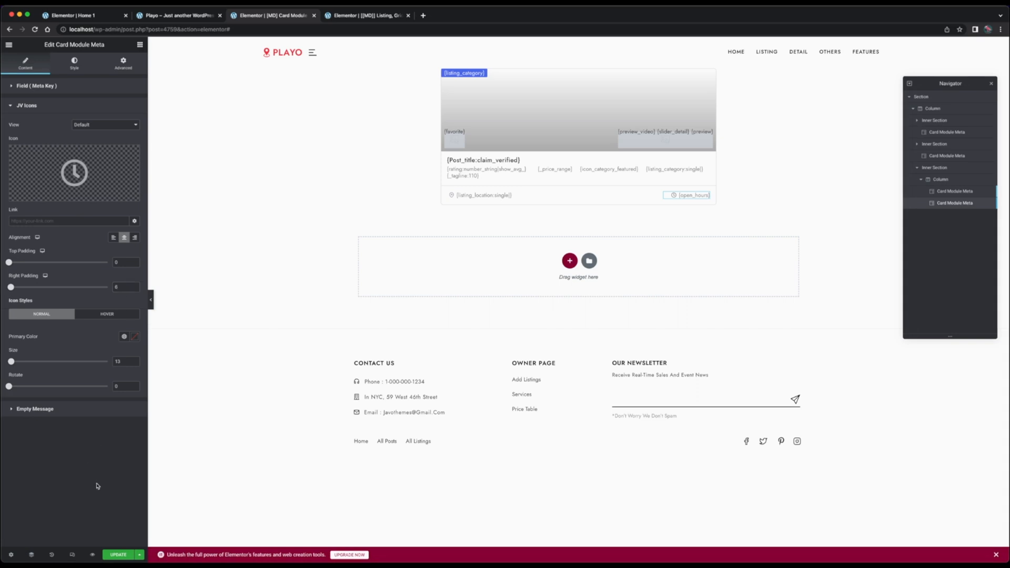
click(119, 554)
click(170, 16)
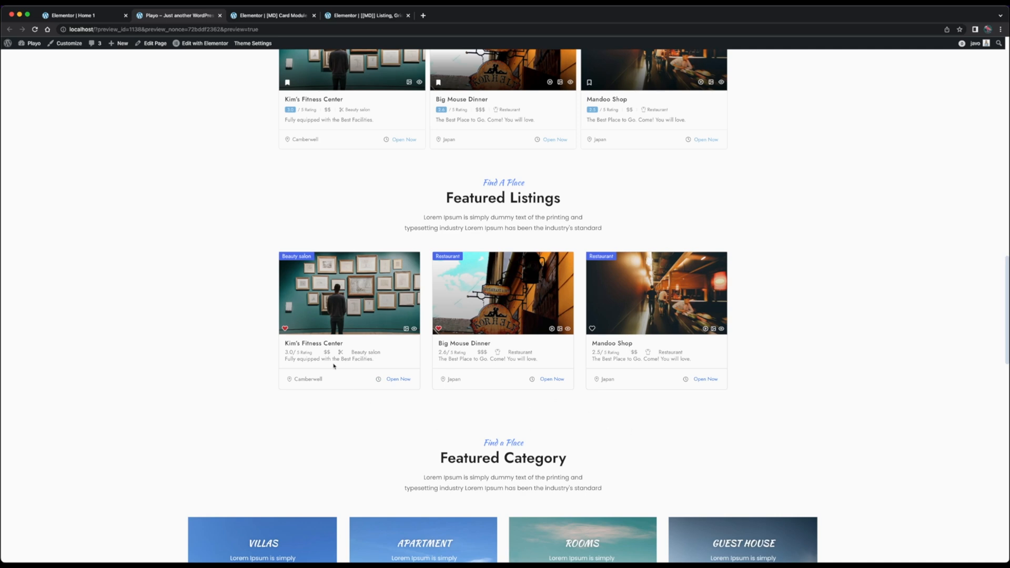
Set the meta row inner section's top padding to 5 and bottom padding to 15, and update the card template
key(ctrl+Tab)
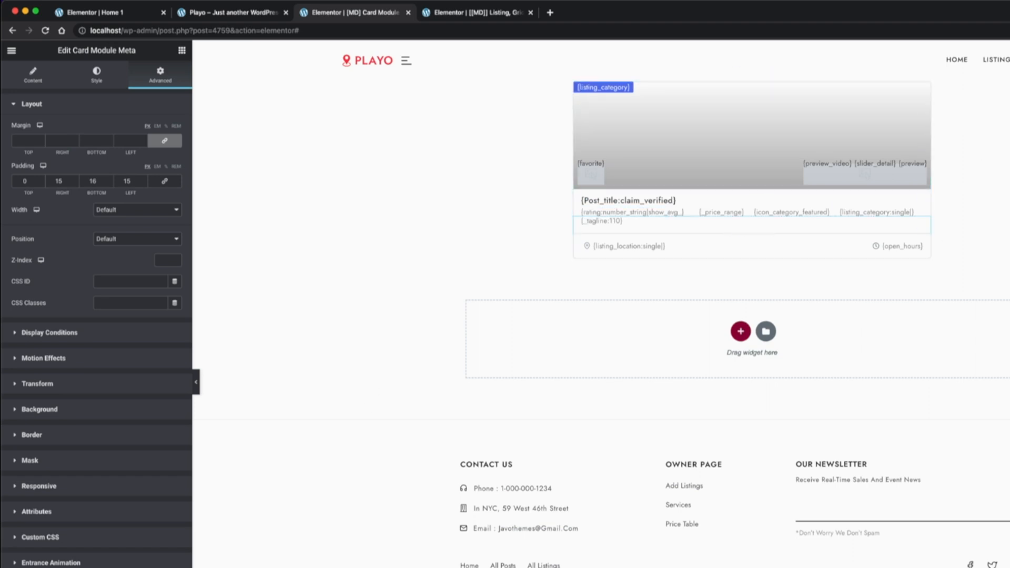
click(745, 202)
click(159, 75)
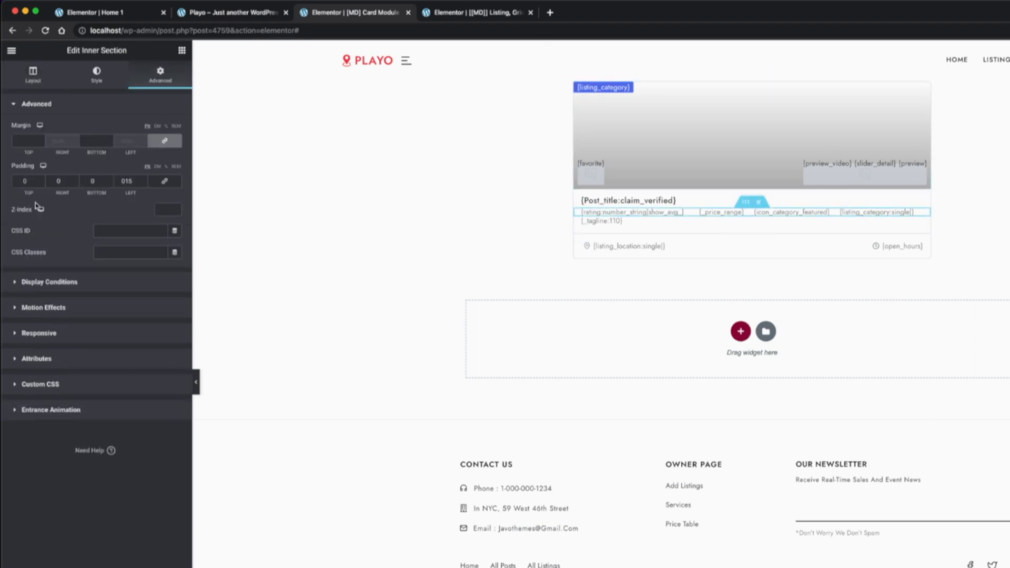
click(26, 181)
text(5)
key(Tab)
key(Tab)
text(2)
key(BackSpace)
text(15)
double_click(131, 178)
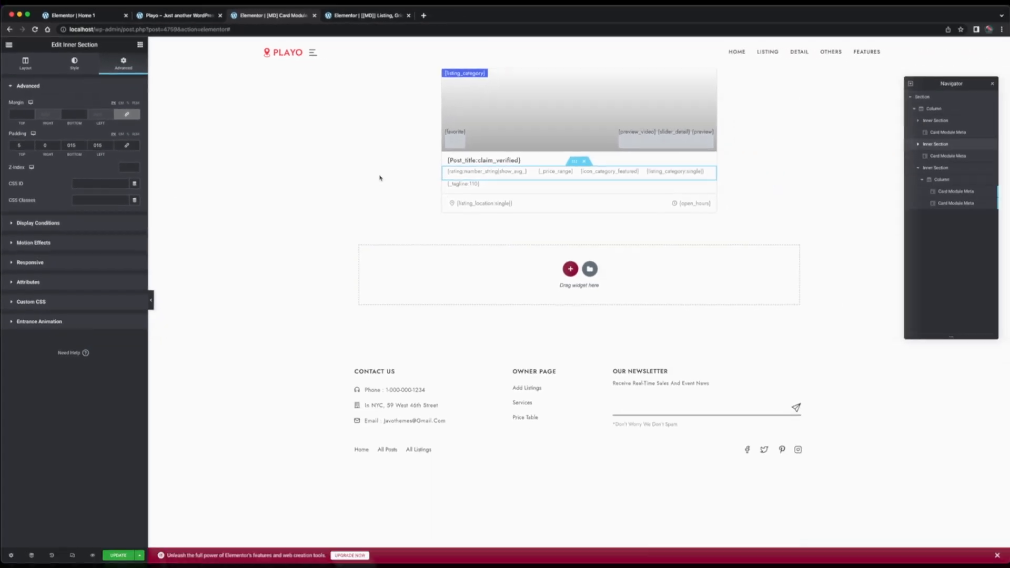
click(118, 554)
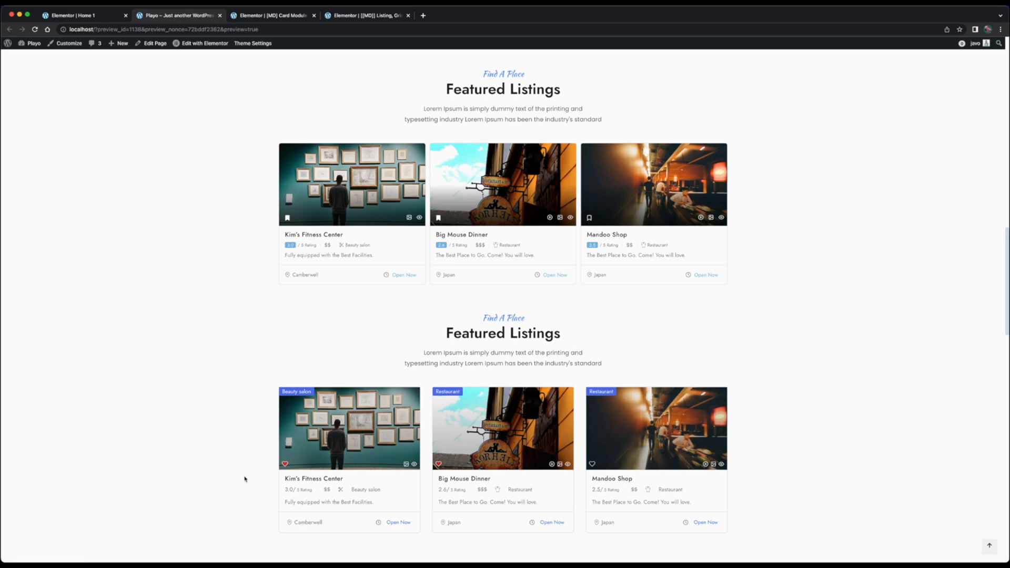
Enable the custom toggle icon on the card's favorite button and choose the outlined bookmark as its save icon
click(284, 16)
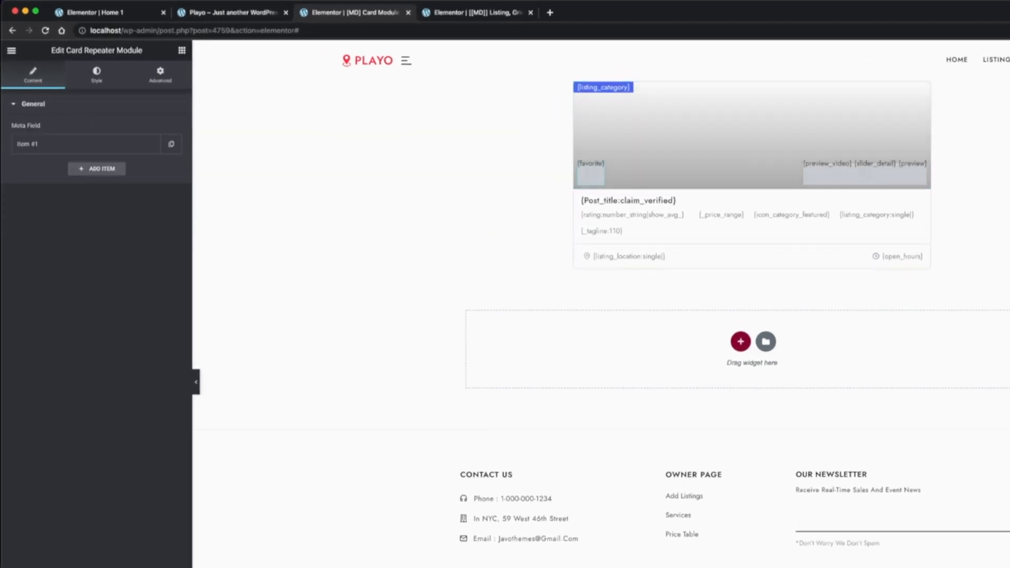
click(72, 149)
click(163, 198)
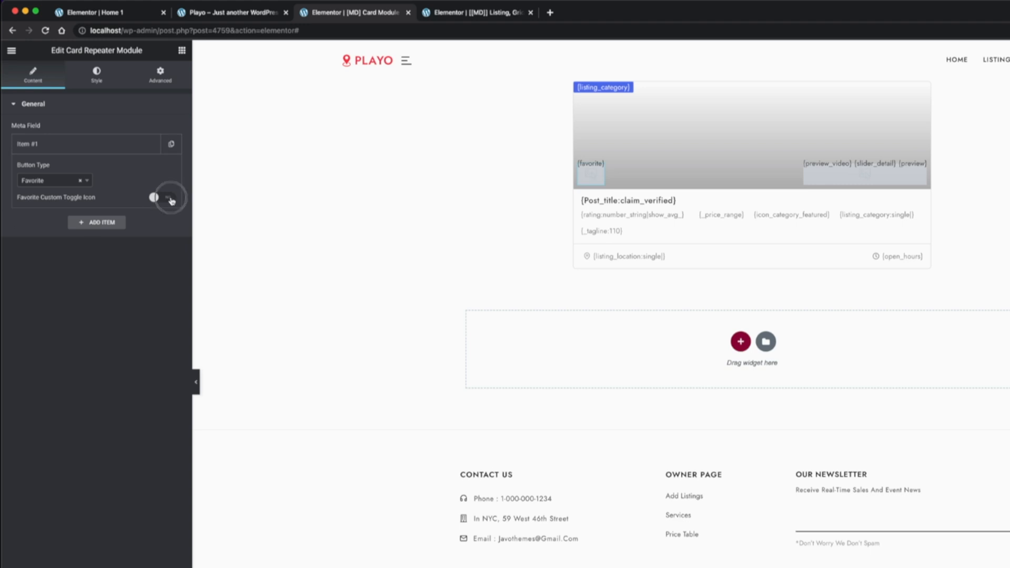
click(97, 252)
click(658, 226)
text(book)
click(619, 293)
click(928, 562)
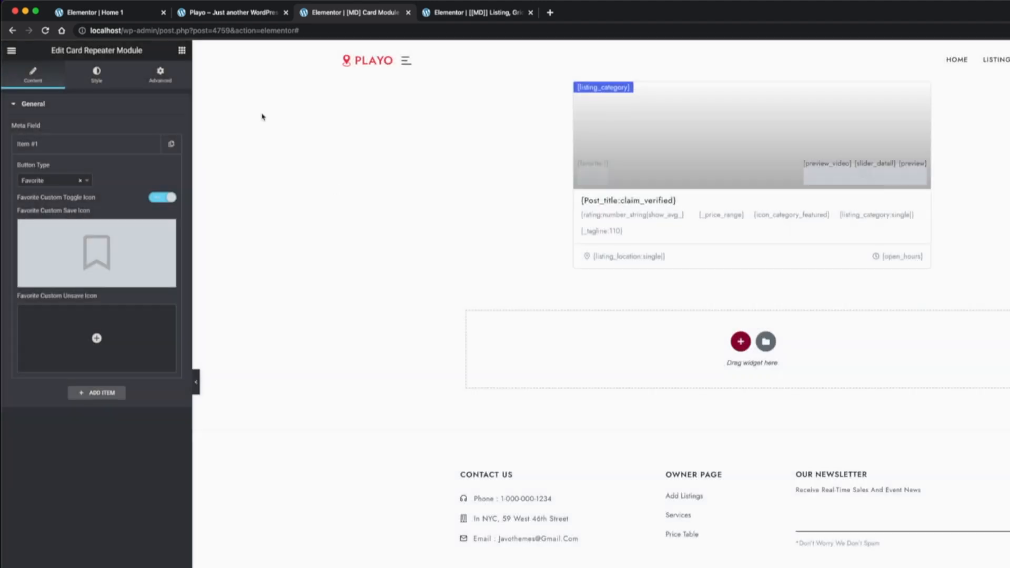
Choose the solid bookmark as the favorite button's custom unsave icon and update the card template
click(108, 332)
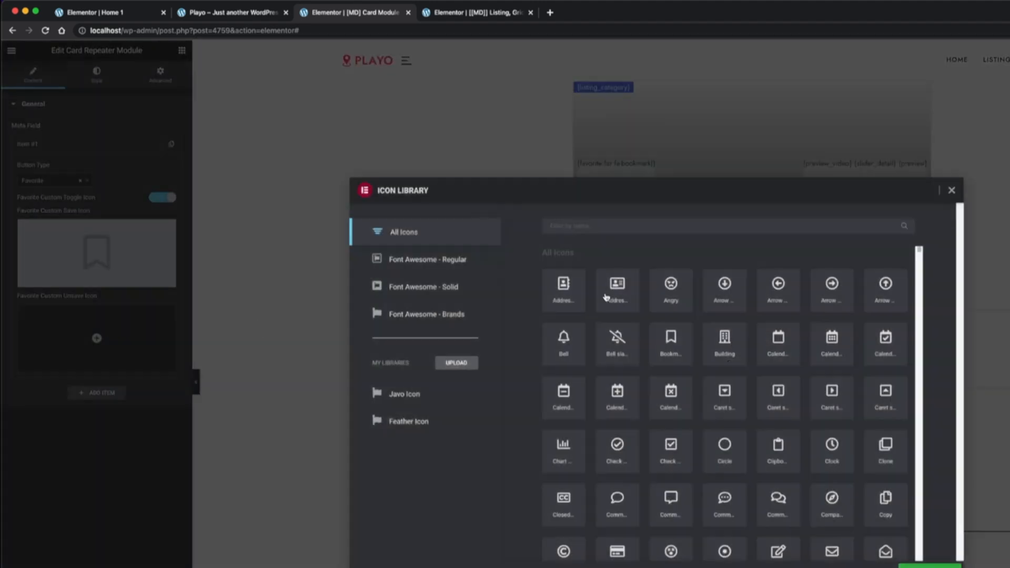
click(597, 228)
text(book)
click(619, 346)
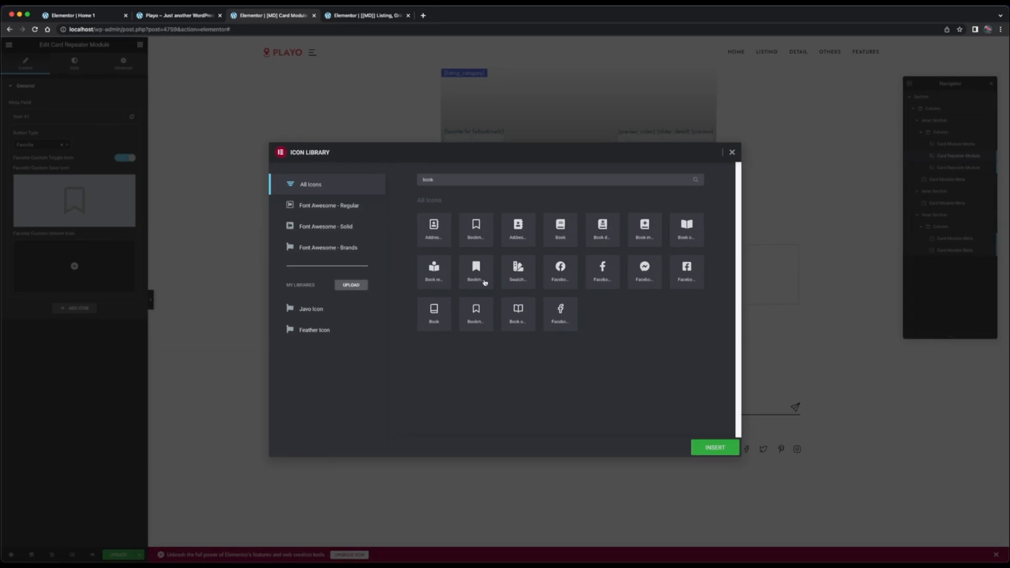
click(714, 447)
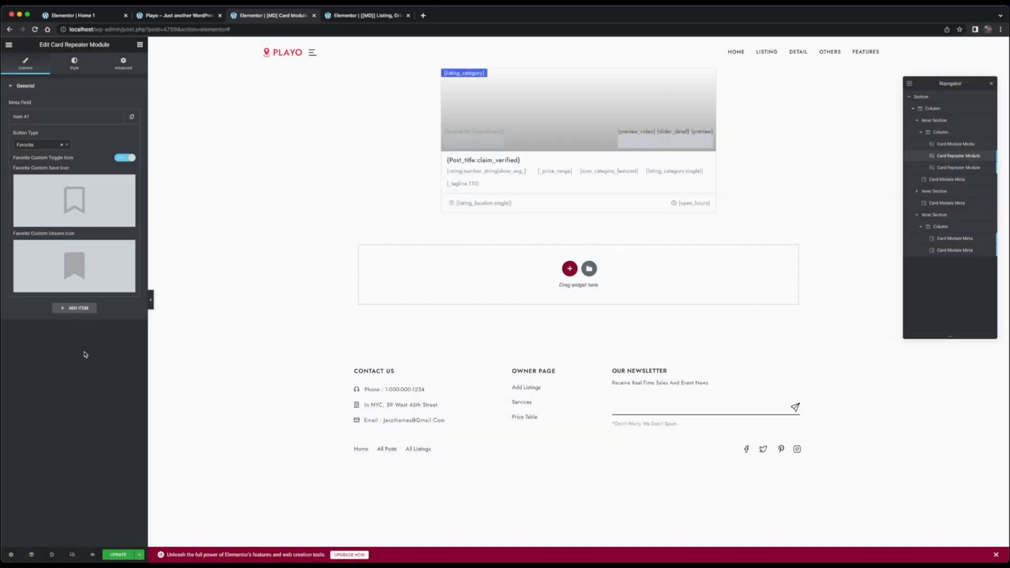
click(115, 555)
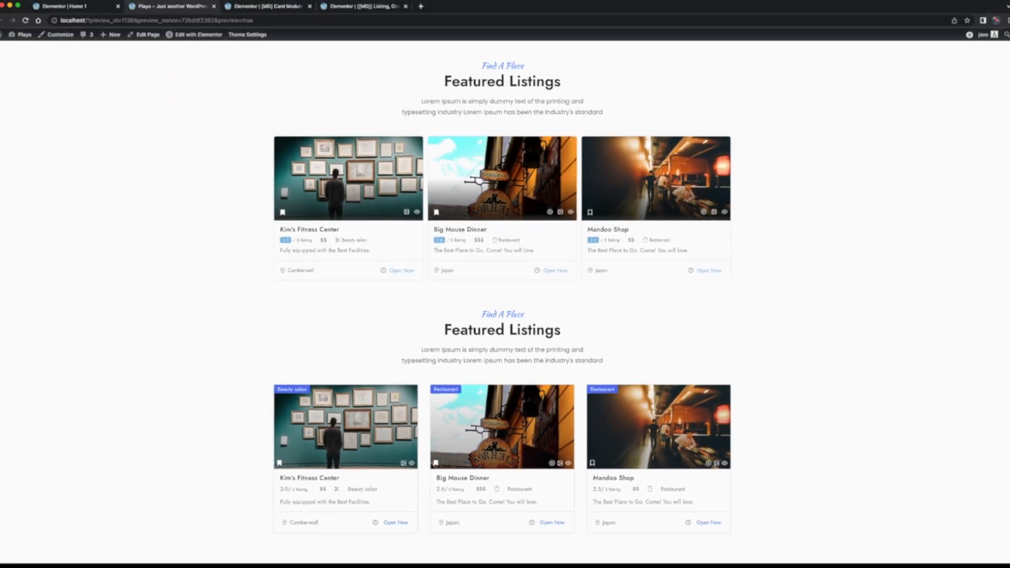
Set the Z-index of both the favorite and preview button repeater modules to 3, update the template and open the home page preview
click(277, 15)
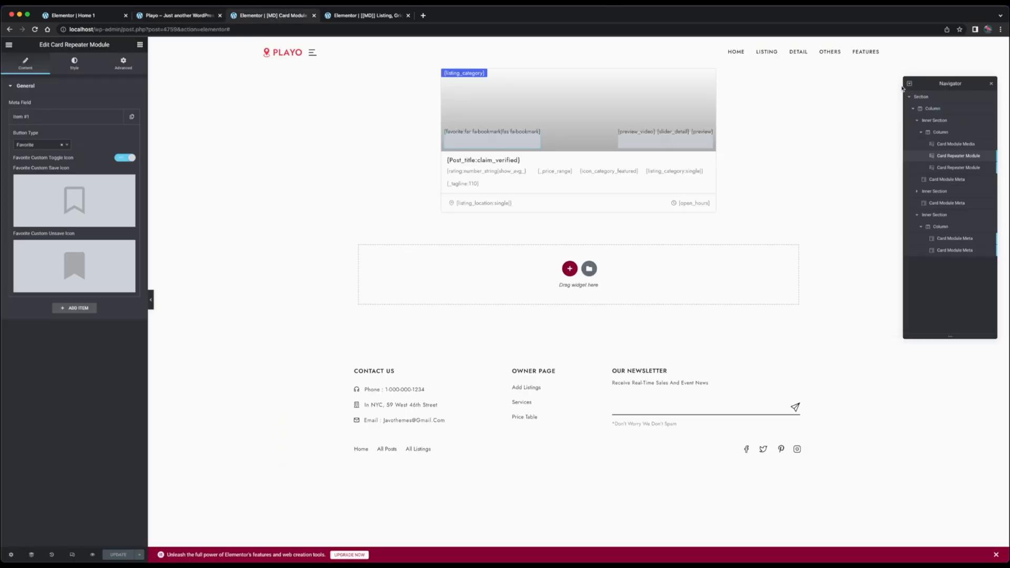
click(129, 67)
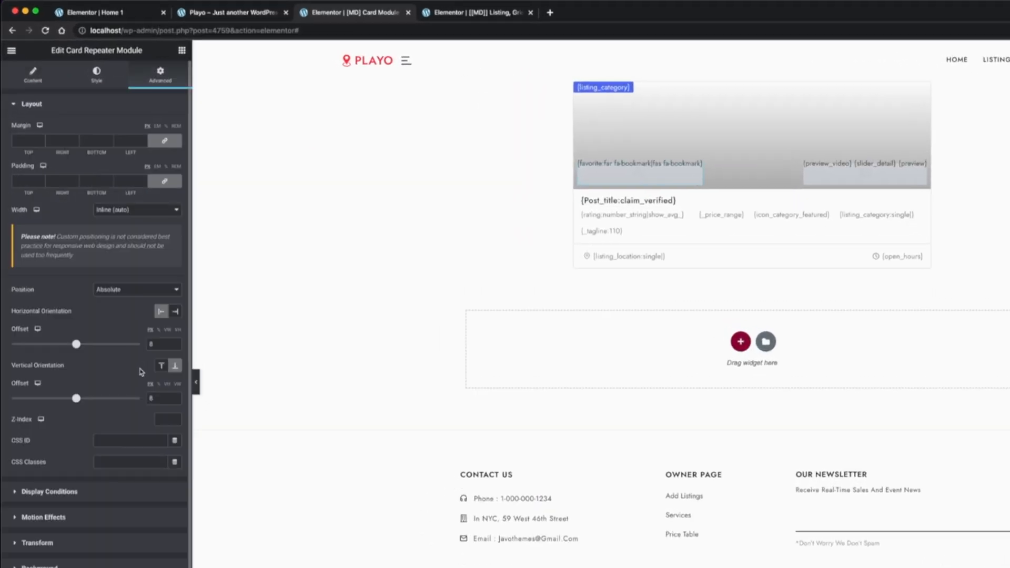
click(162, 419)
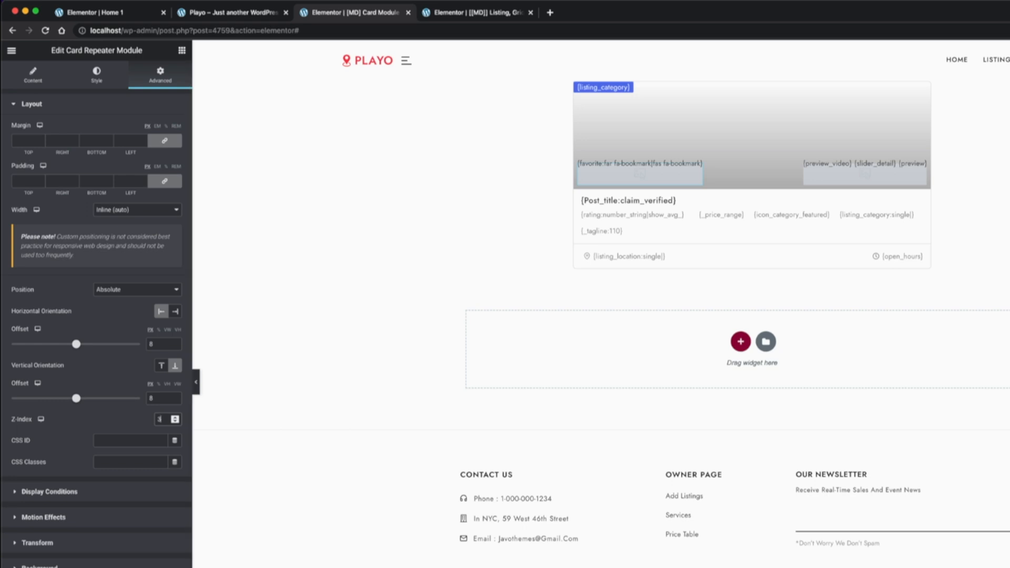
click(864, 176)
click(161, 74)
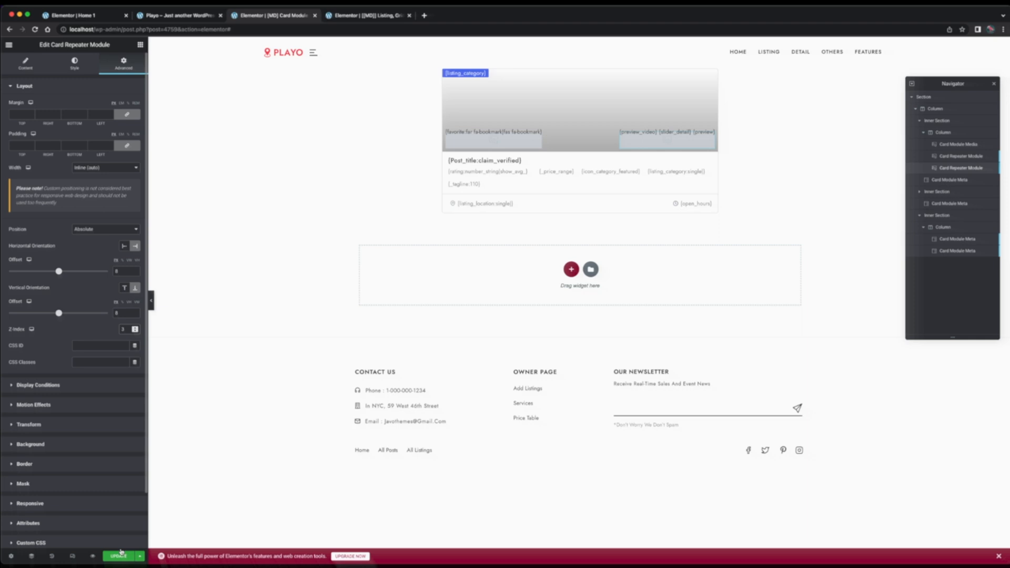
click(180, 16)
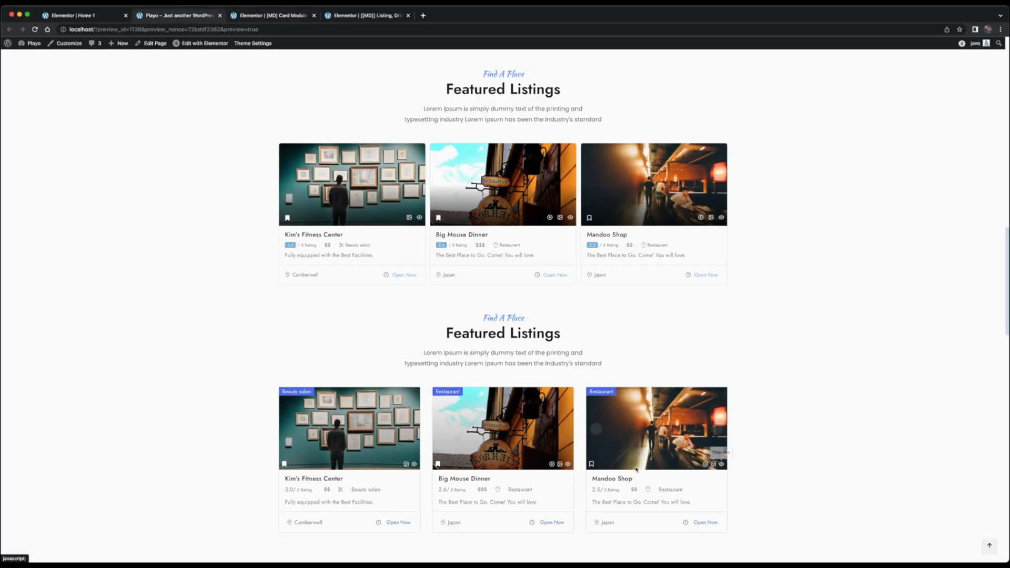
Test the favorite, video, slider detail and preview buttons on the Mandoo Shop card in the second Featured Listings block
click(592, 465)
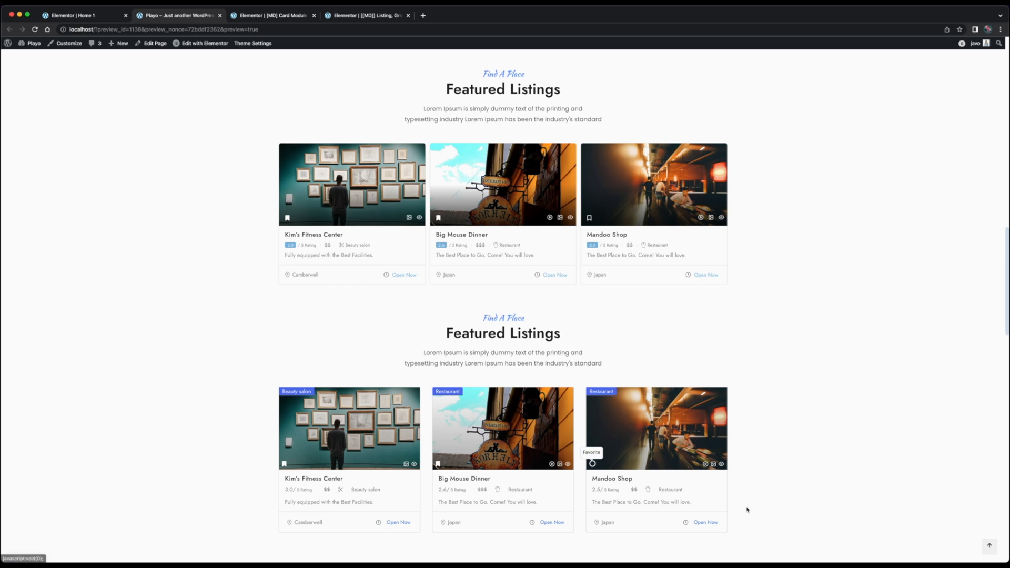
click(705, 464)
click(803, 473)
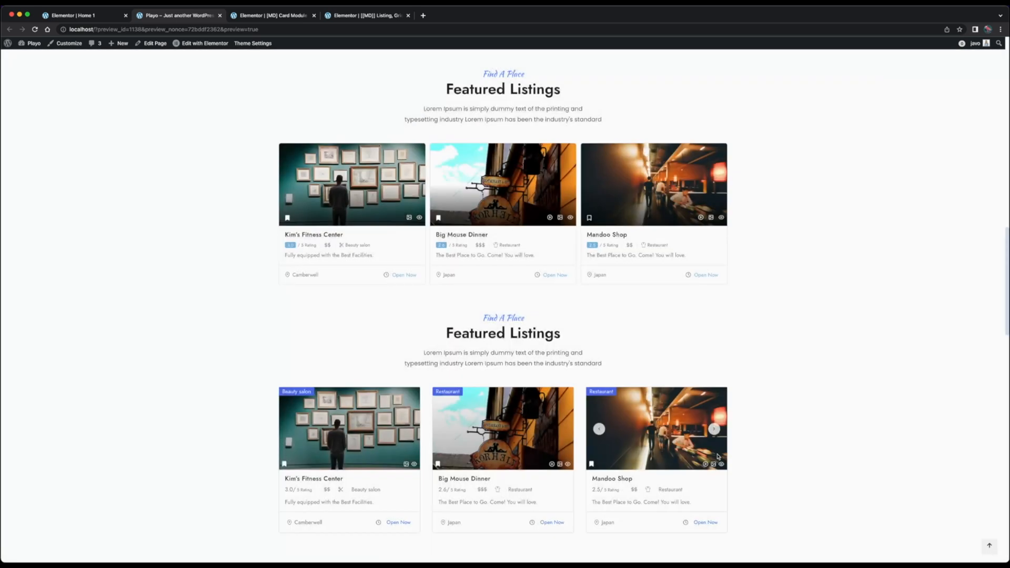
click(713, 463)
click(773, 488)
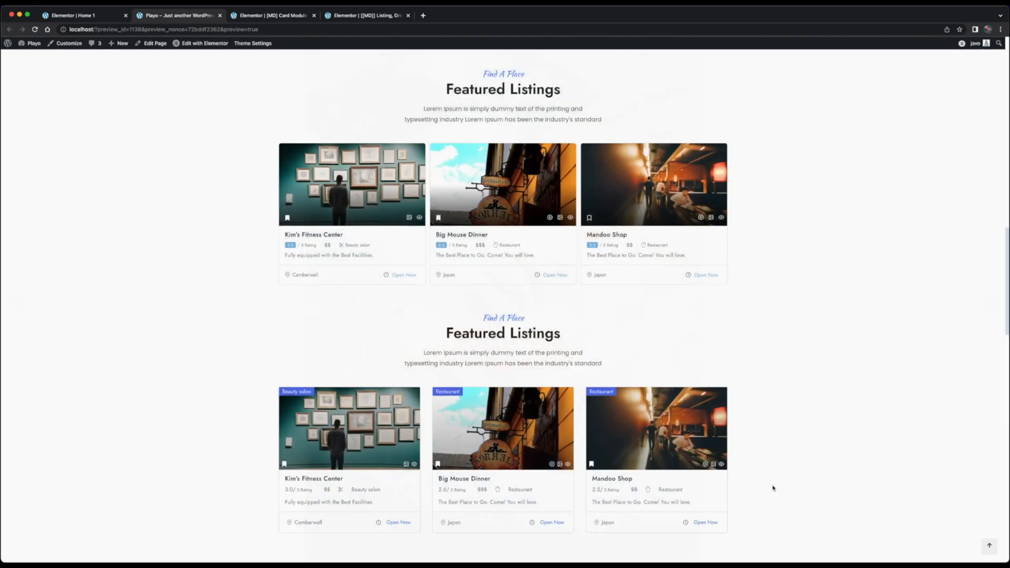
click(721, 464)
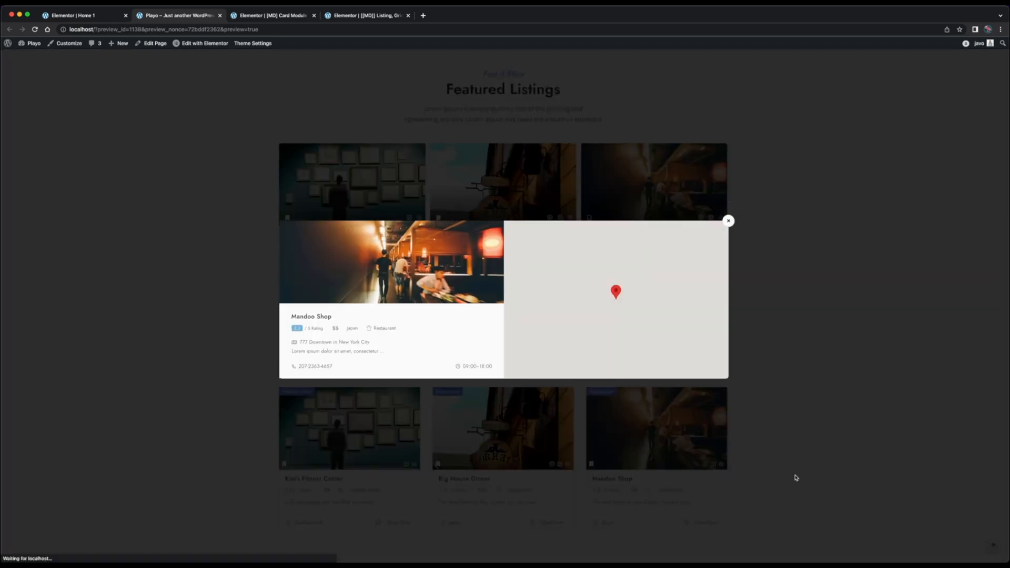
click(793, 477)
click(722, 464)
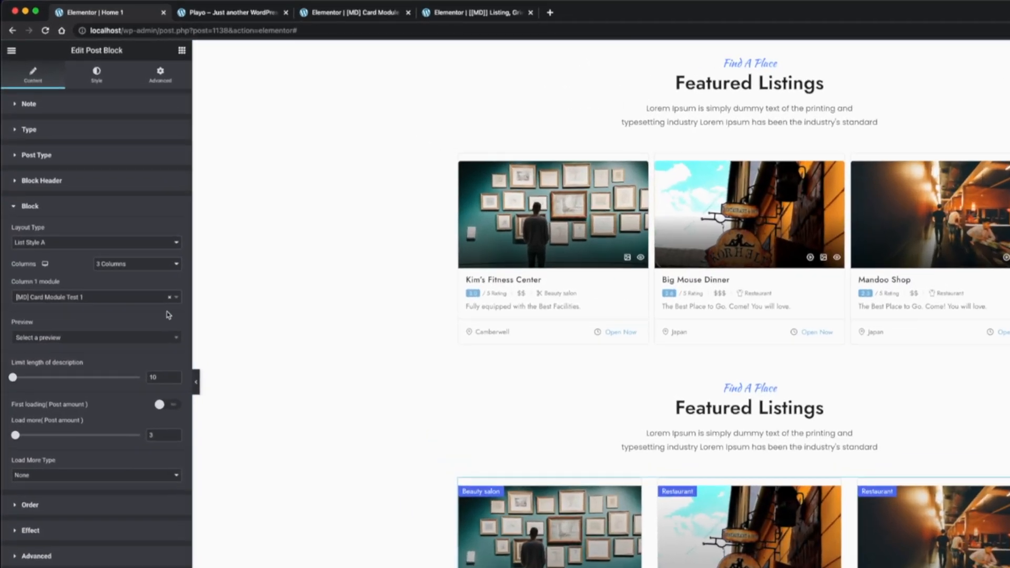
Assign the "[Preview] Place – Map, Cliam, Repeat, 5 Rating" template as the preview of the Home 1 page's second post block
click(103, 265)
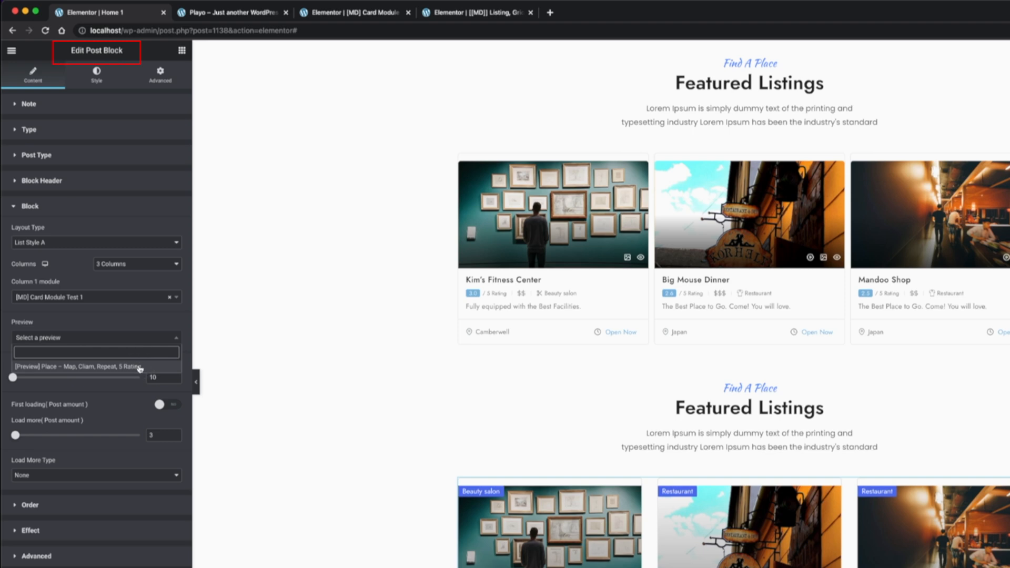
click(139, 366)
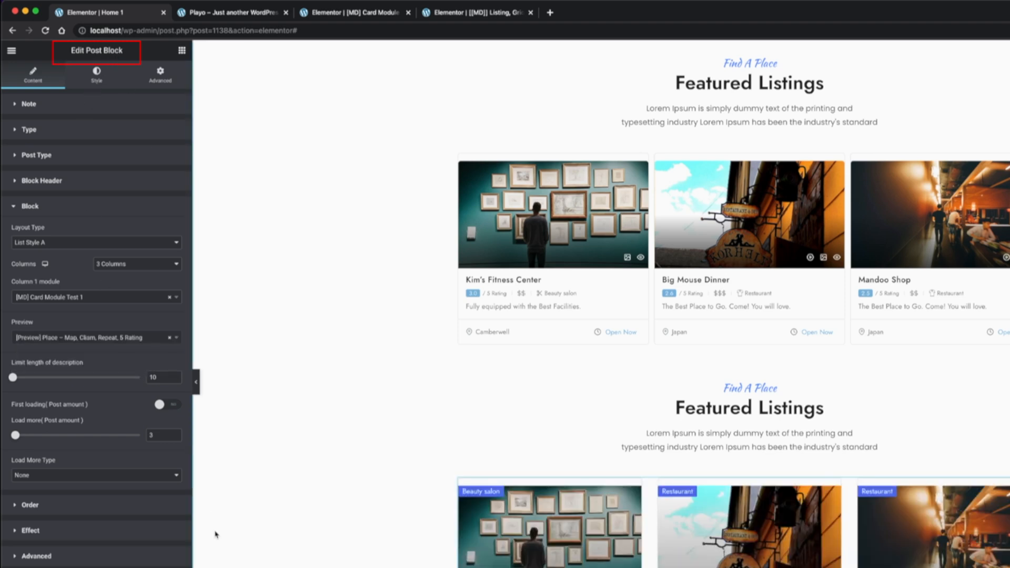
click(136, 340)
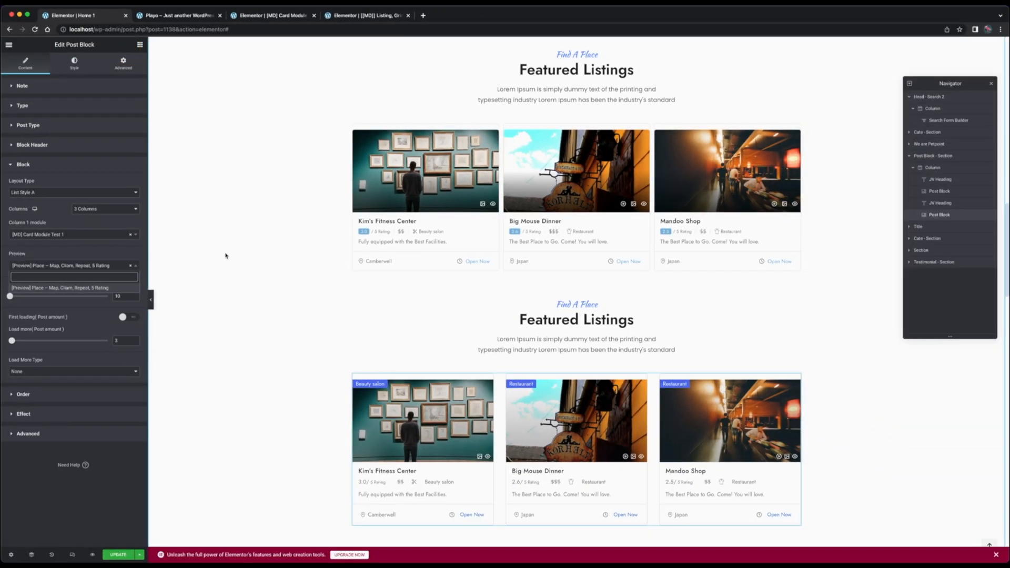
Open the site dashboard in a new browser tab and open the Place preview template from Page Builder in Elementor
click(175, 15)
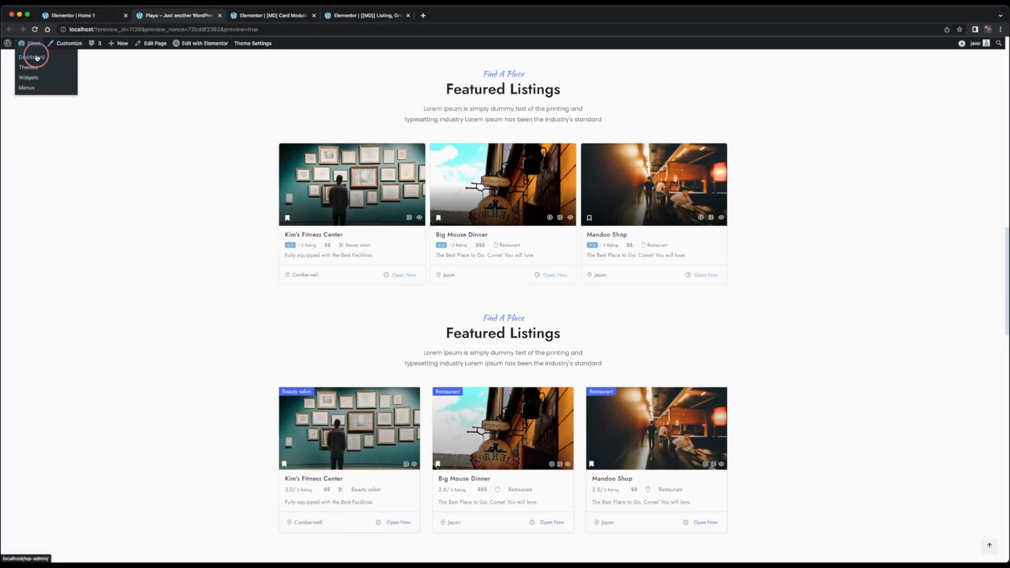
super+click(35, 56)
click(254, 16)
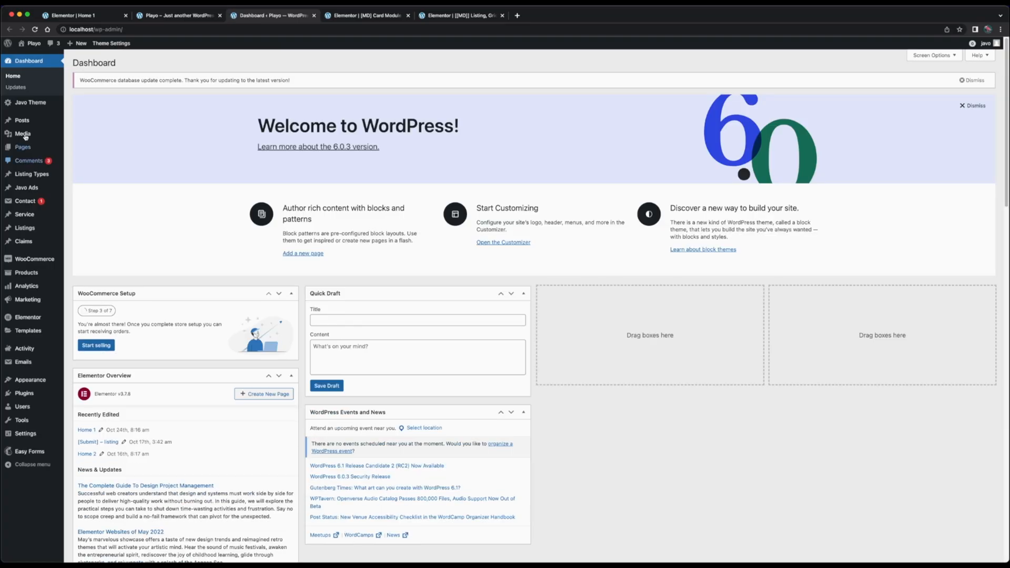
mouse_move(32, 103)
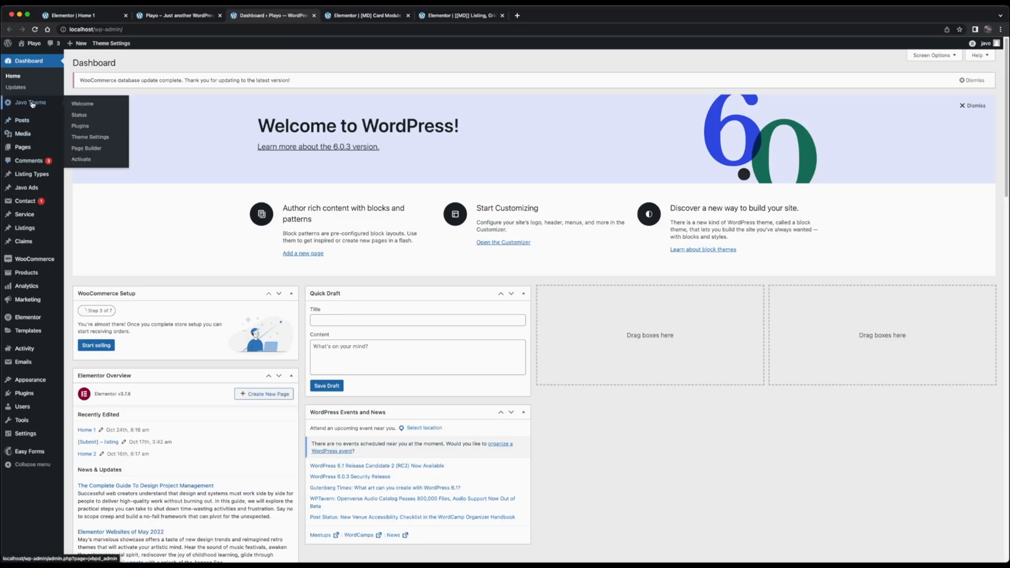
click(82, 149)
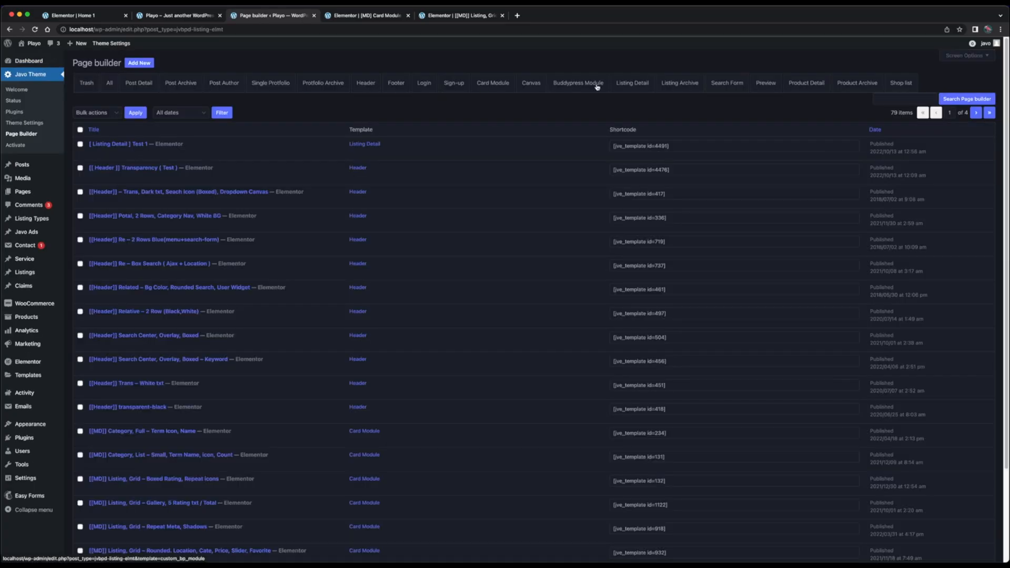
click(765, 83)
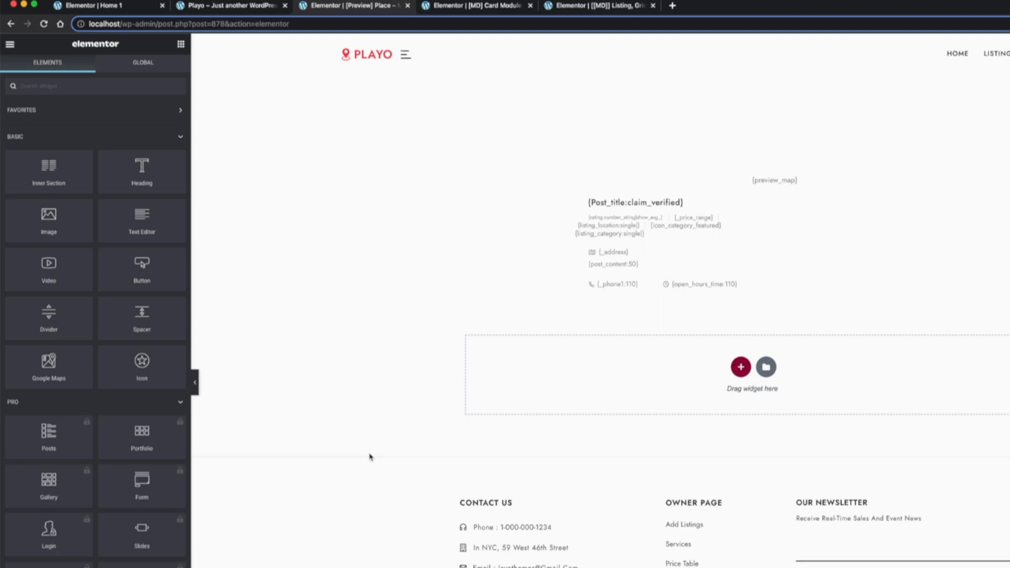
Move the post title meta below the rating, price and category row in the preview template
click(638, 207)
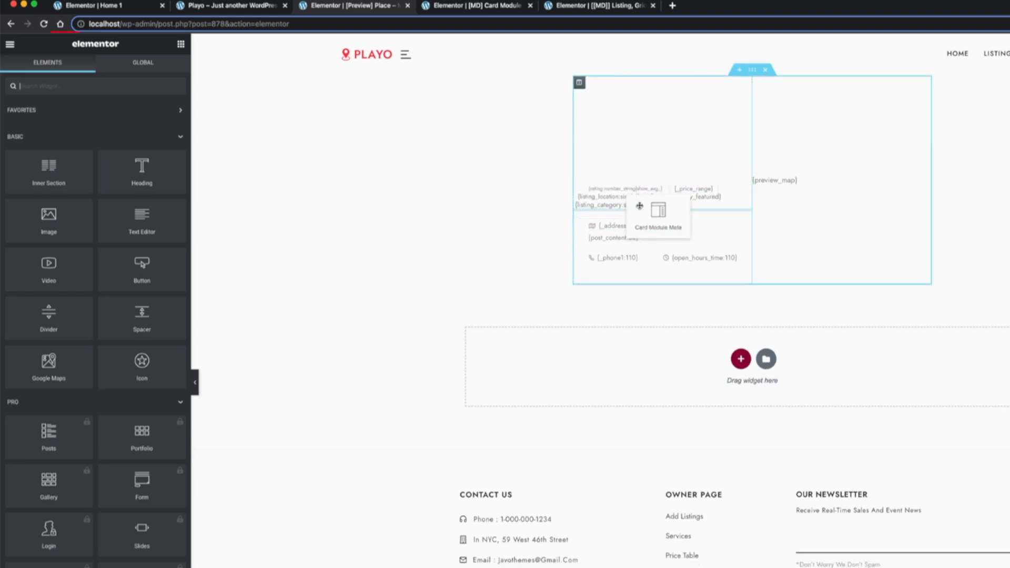
click(633, 258)
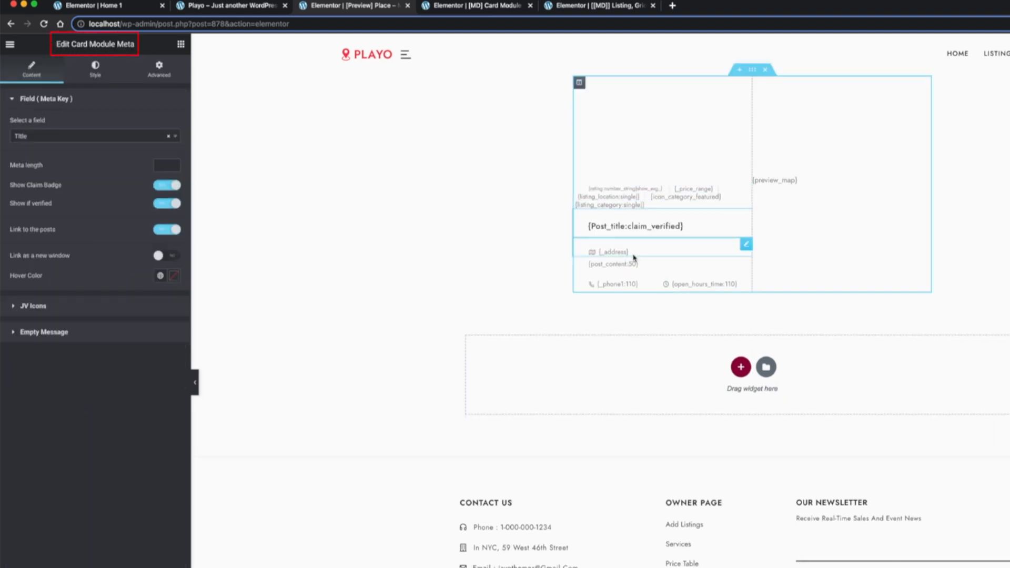
Open the field choices of the post content meta in the preview template
click(632, 266)
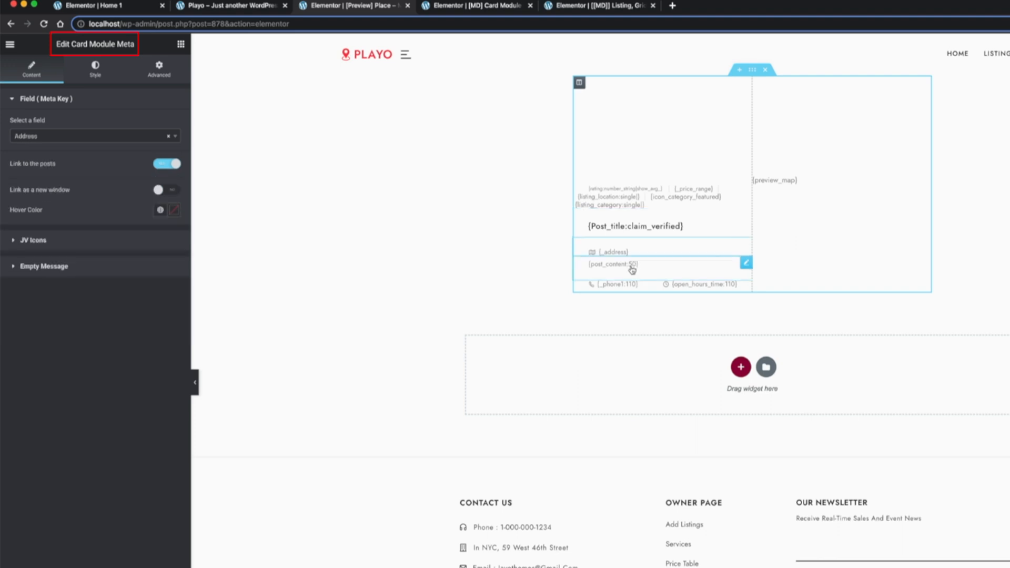
click(122, 137)
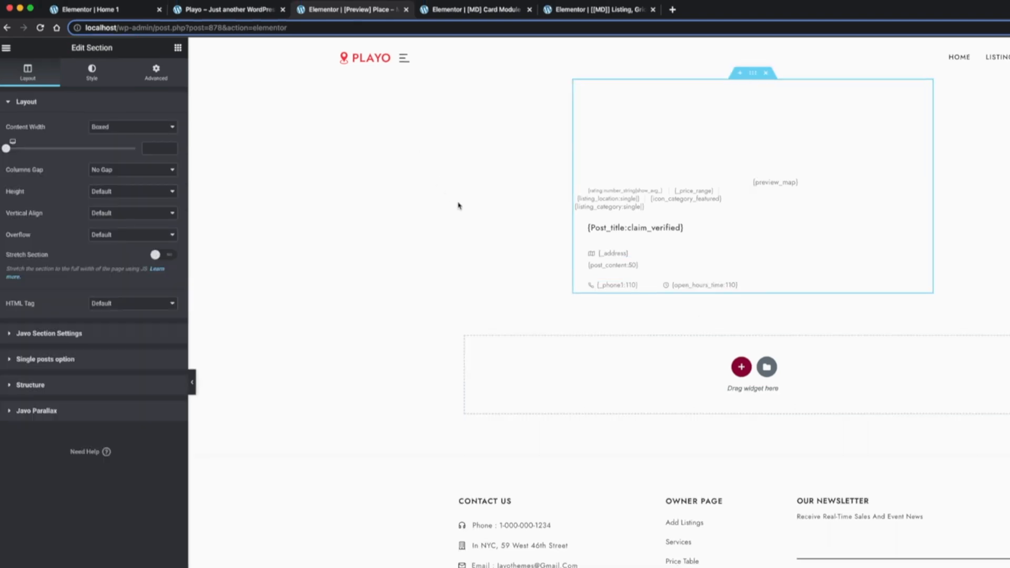
Copy the whole card section of the [MD] Card Module template
key(ctrl+Tab)
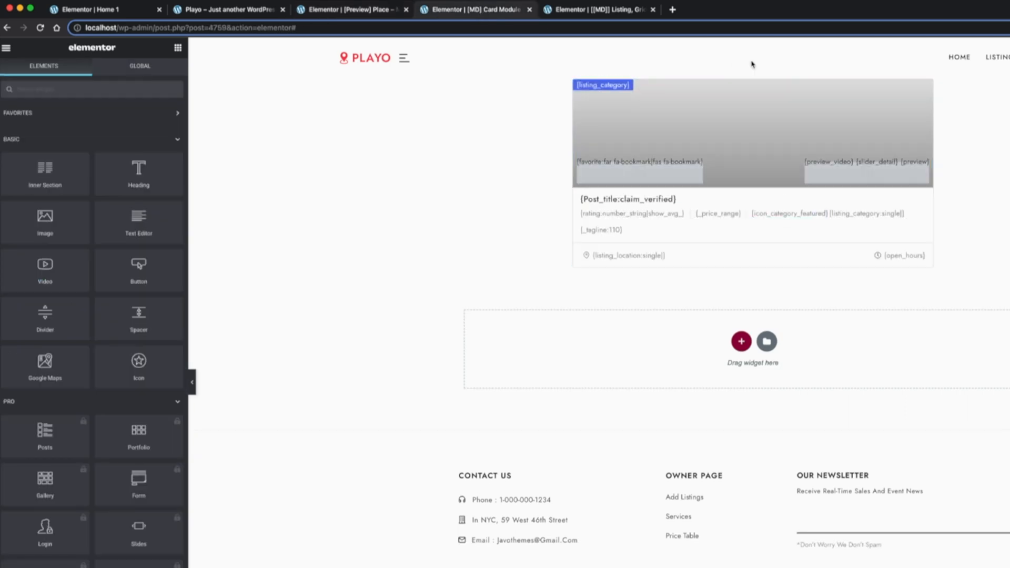
right_click(752, 72)
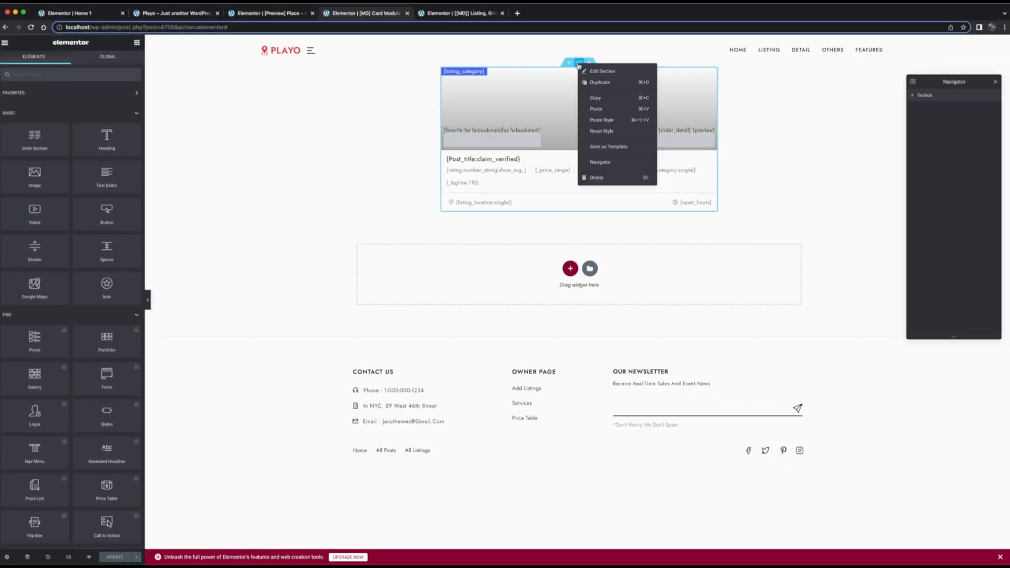
click(590, 100)
click(253, 16)
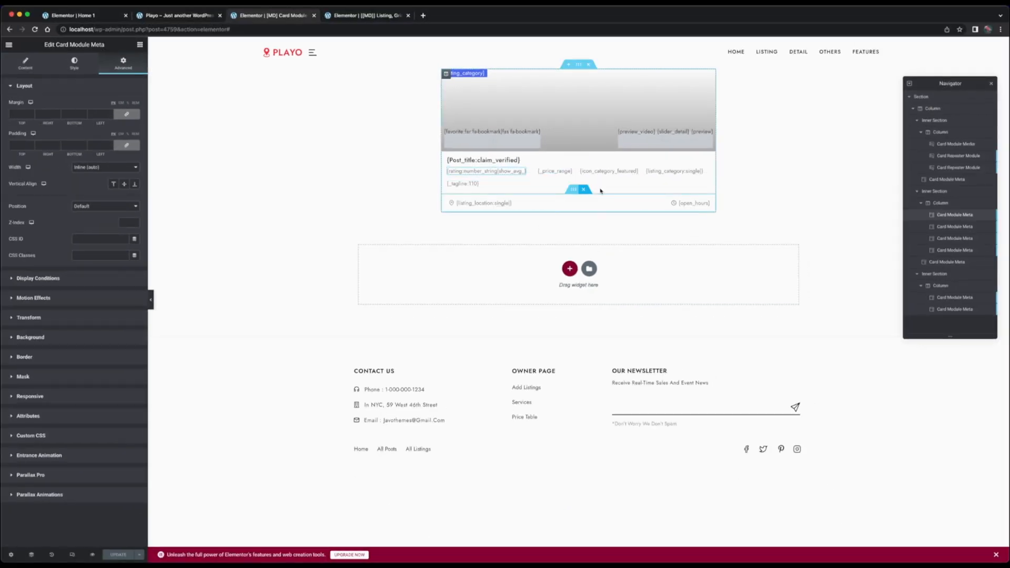
Give the price range meta in the card module a solid border with width 1 on the right and left only
click(568, 173)
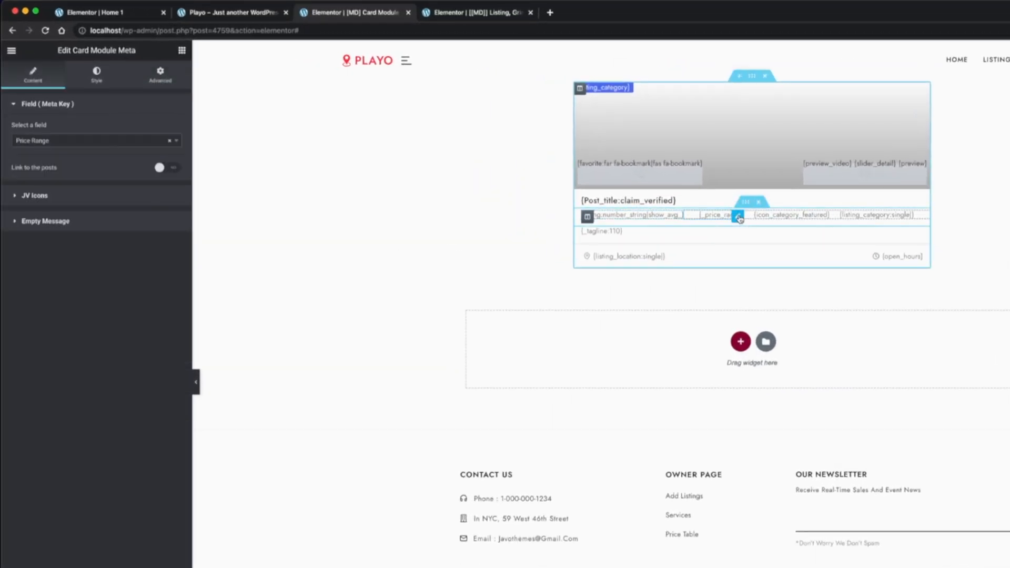
click(160, 76)
click(76, 464)
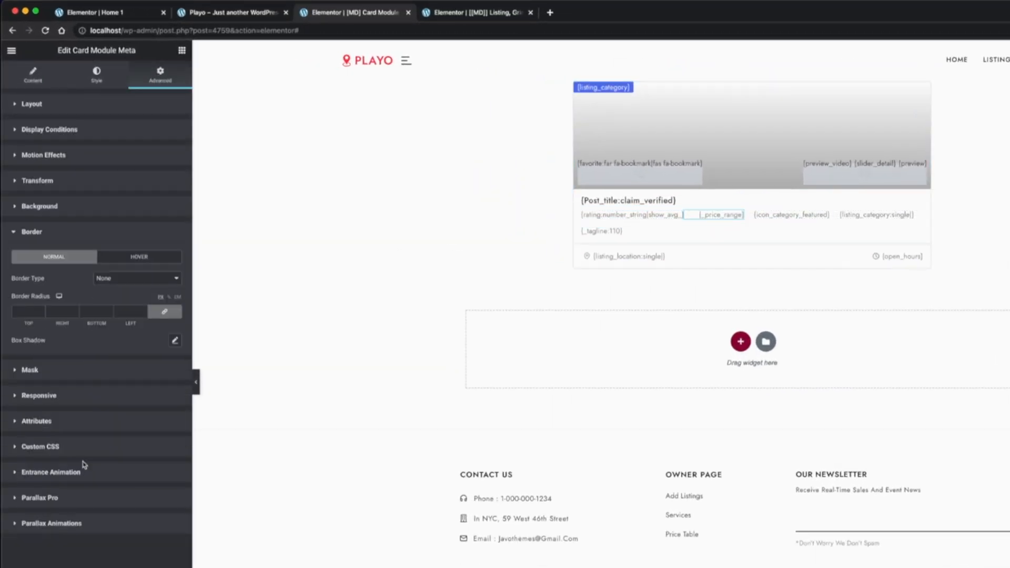
click(153, 278)
click(133, 293)
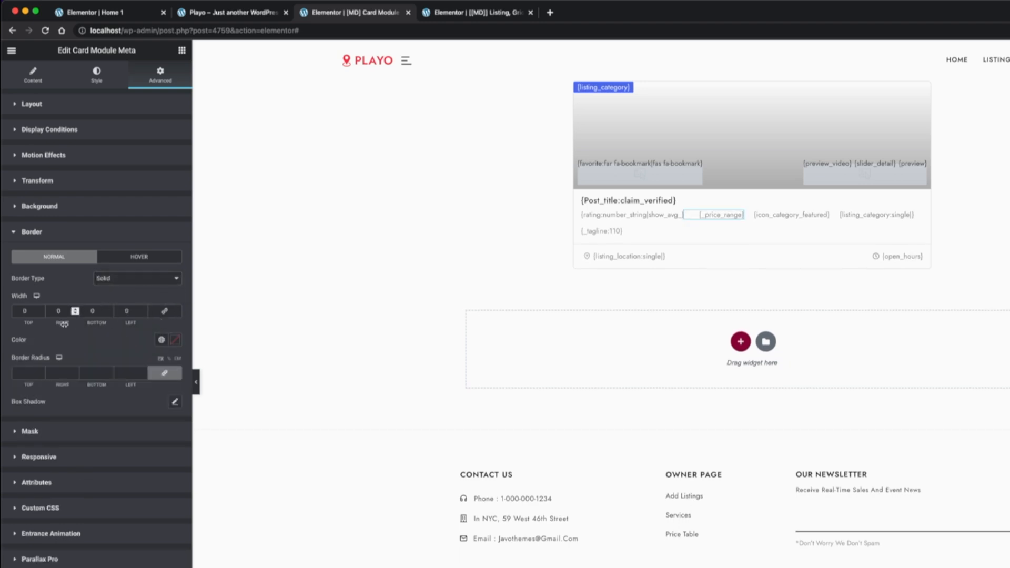
double_click(57, 312)
text(1)
double_click(122, 311)
text(1)
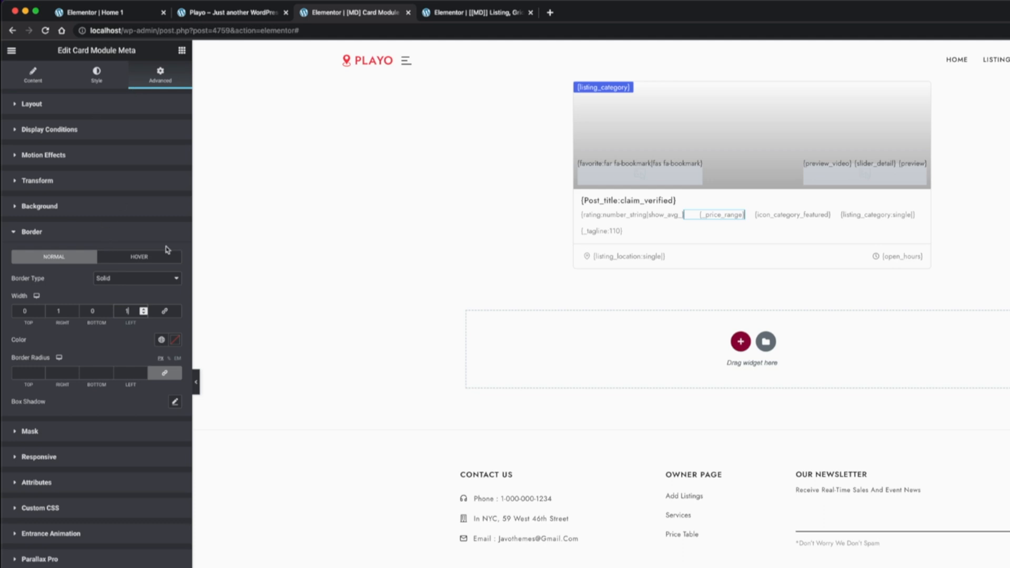
Set the price range meta's left padding to 10 px
click(103, 80)
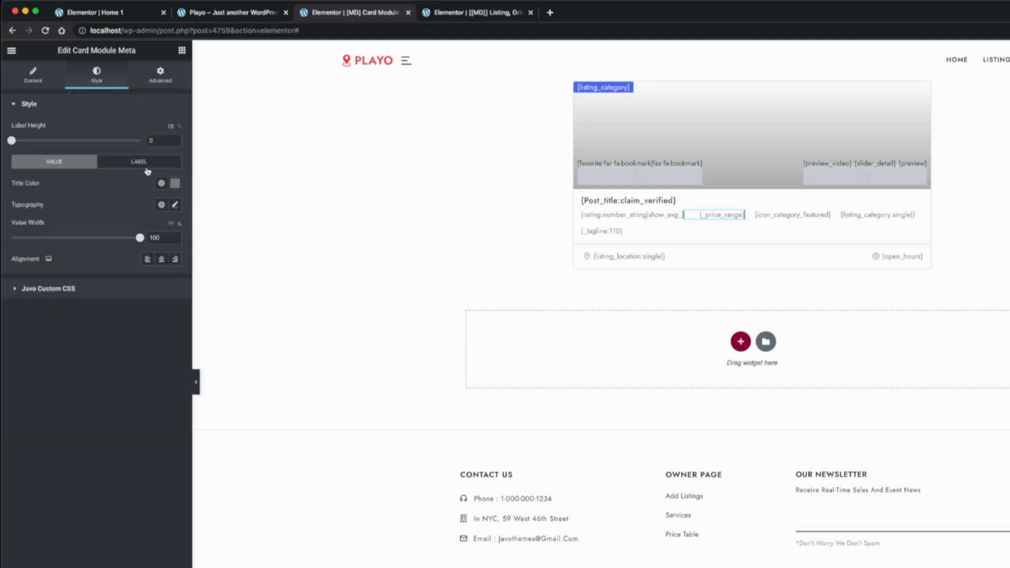
click(160, 74)
text(10)
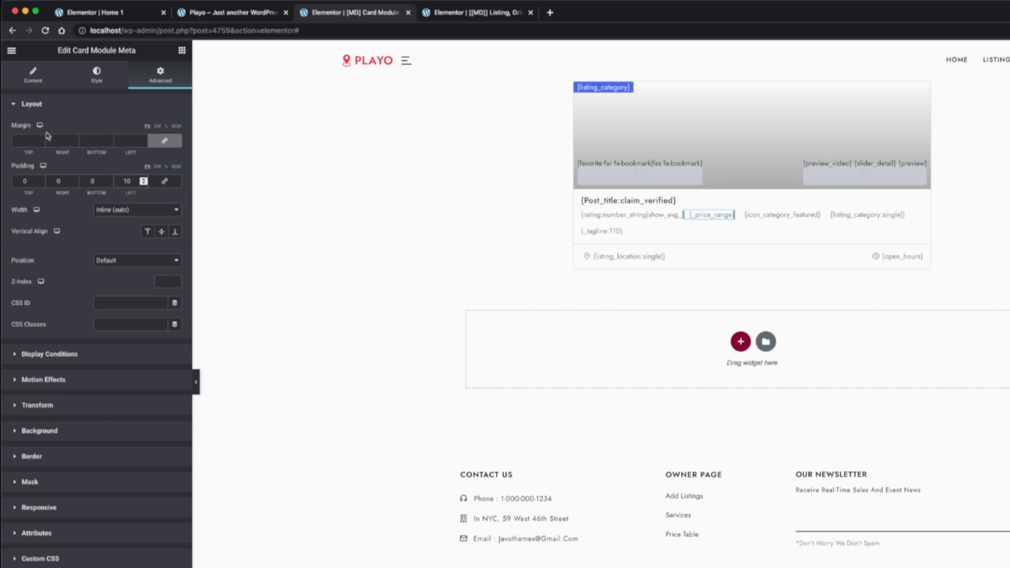
Set a light custom color for the price range meta's border
click(96, 80)
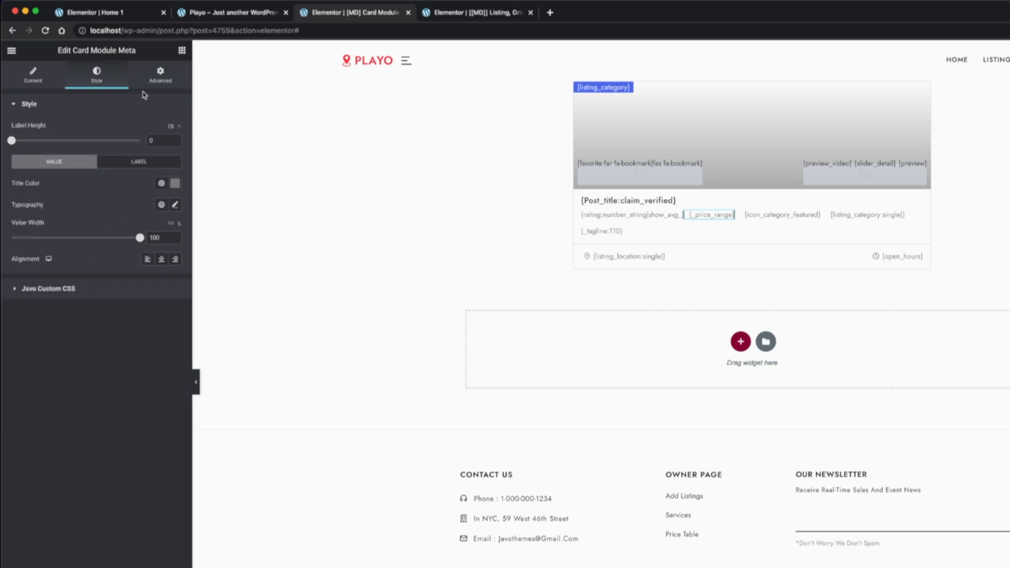
click(153, 82)
click(87, 452)
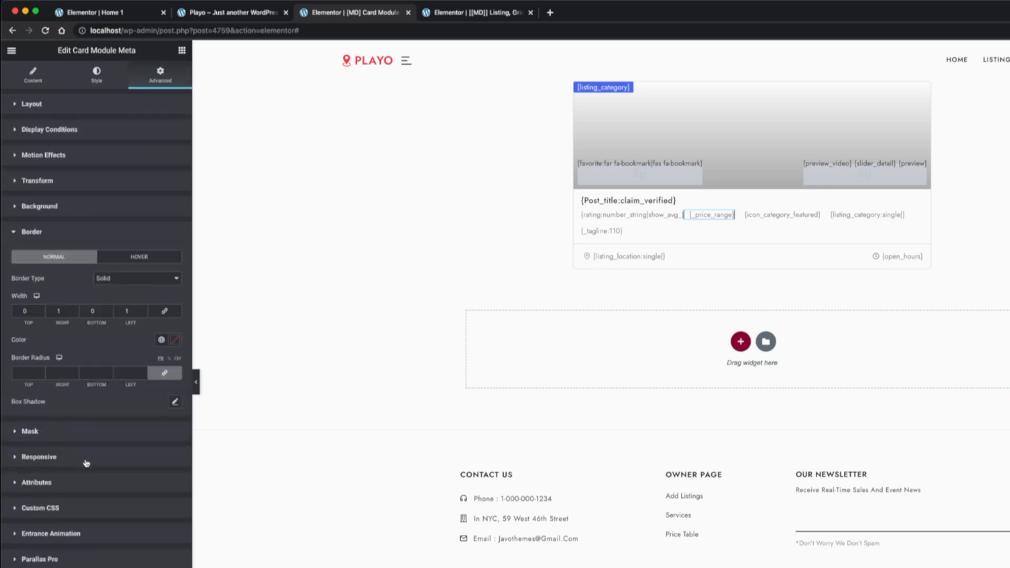
click(174, 343)
text(33)
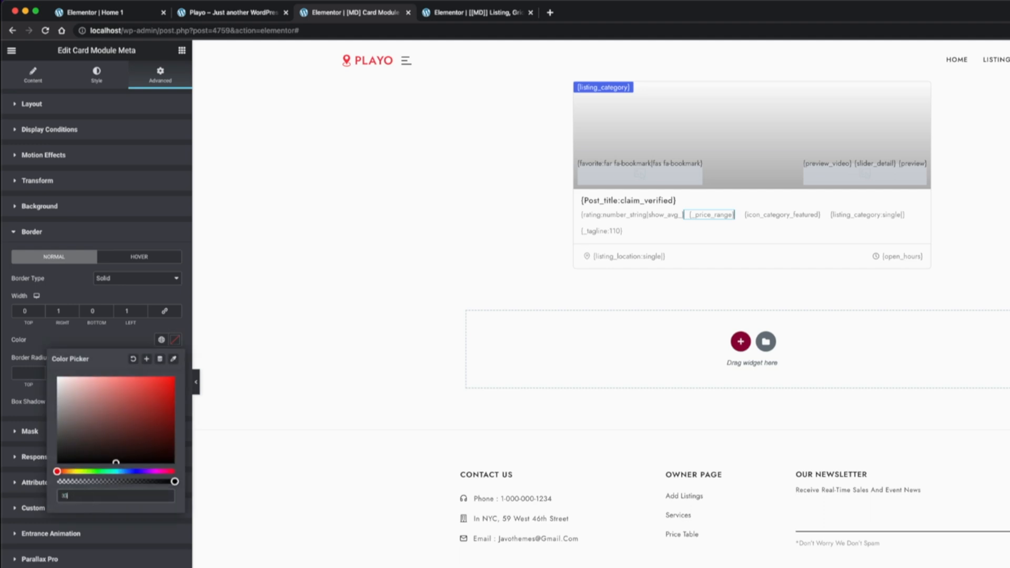
text(e)
Set the rating meta's left padding to 15 px
click(673, 217)
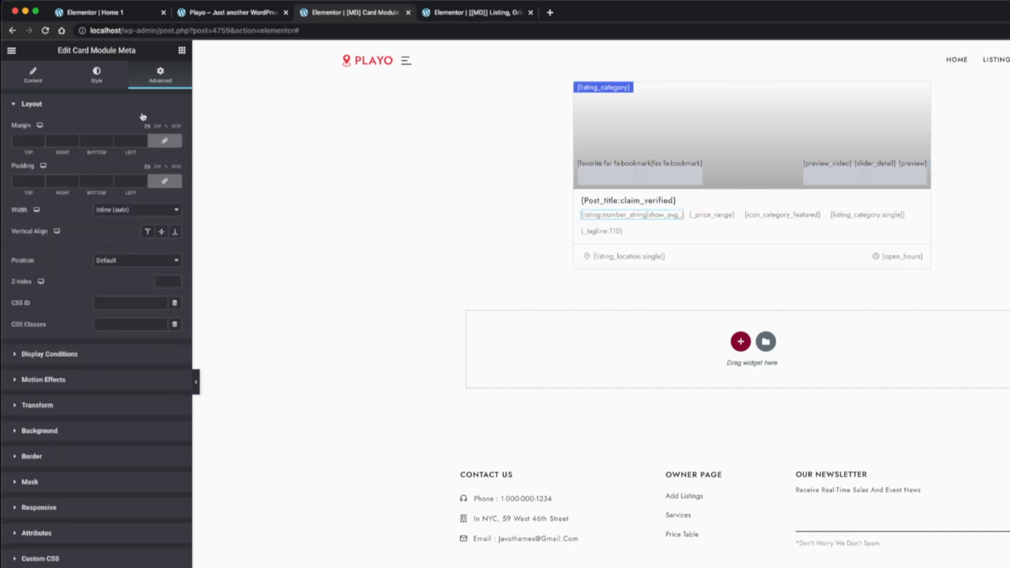
double_click(126, 180)
text(15)
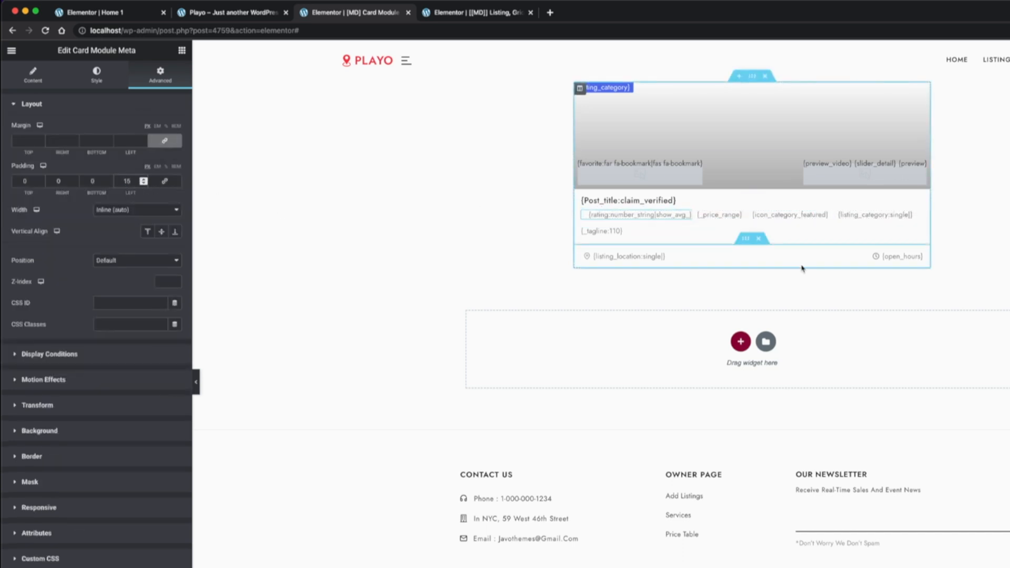
Set the price range meta's right padding to 10 px and the rating meta's left padding to 10 px
click(736, 217)
double_click(58, 181)
text(10)
click(674, 216)
double_click(124, 181)
text(10)
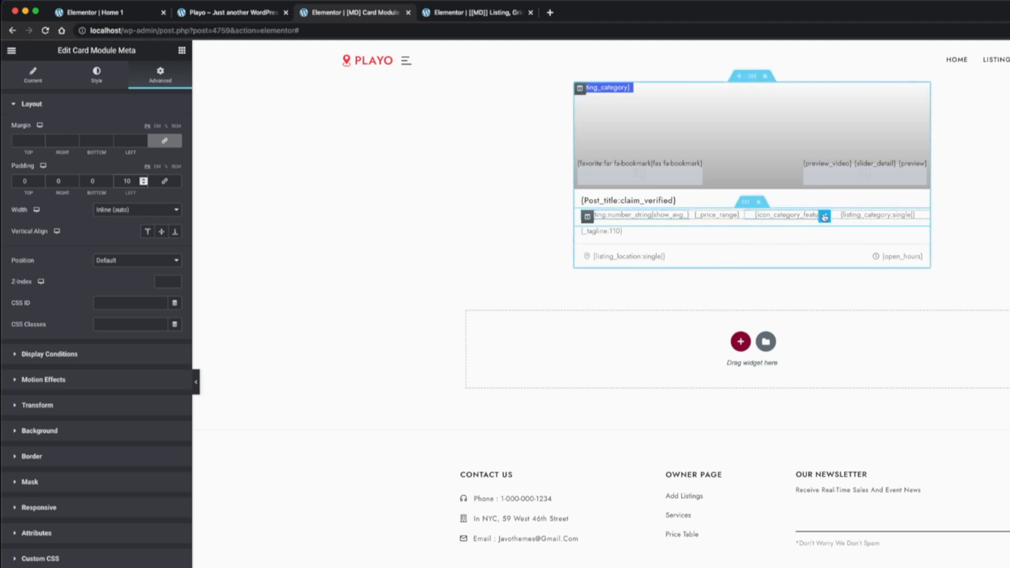
Set the featured category icon meta's left padding to 10 px and its JV icon's right padding to 0
click(791, 216)
click(159, 76)
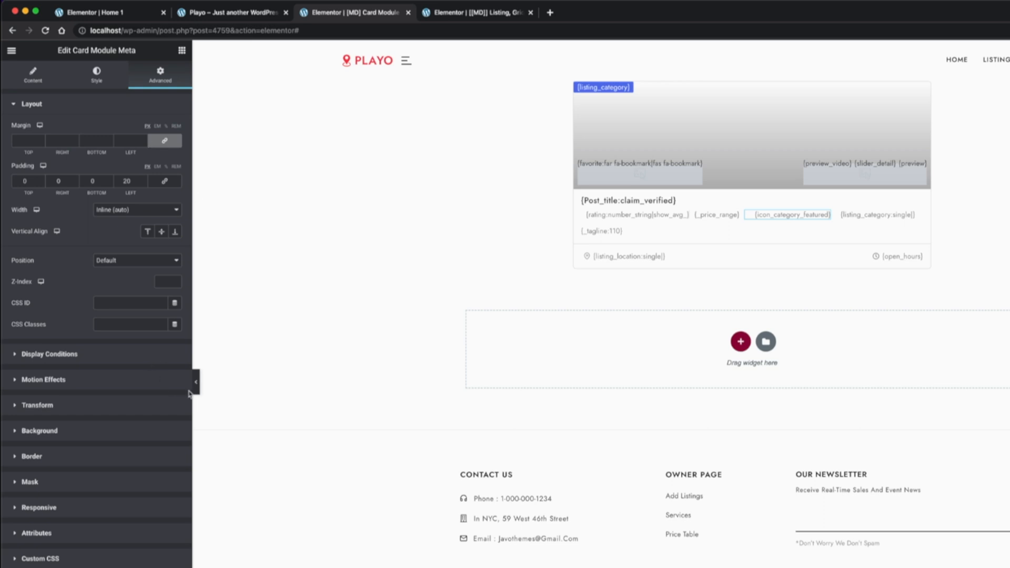
text(10)
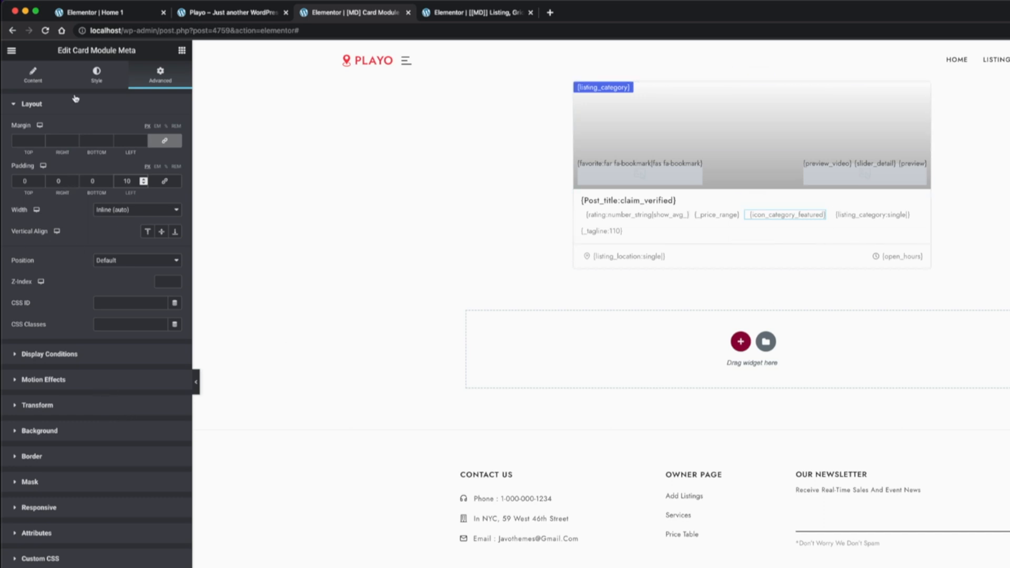
click(97, 73)
click(19, 74)
click(34, 194)
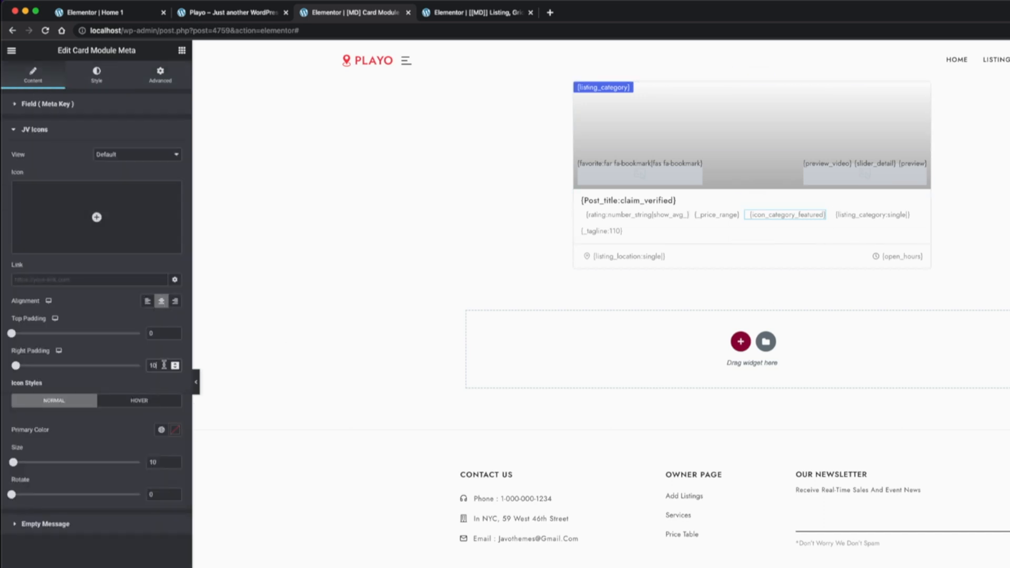
text(0)
Close the gap before the listing category meta, set the rating meta's right padding to 10 px, and save the card module
click(872, 214)
click(160, 73)
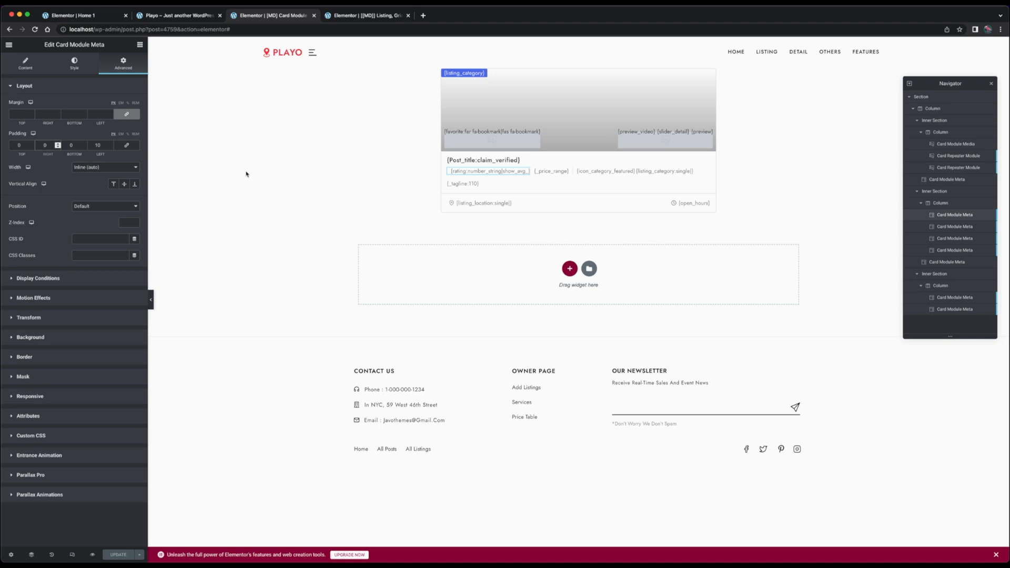
text(12)
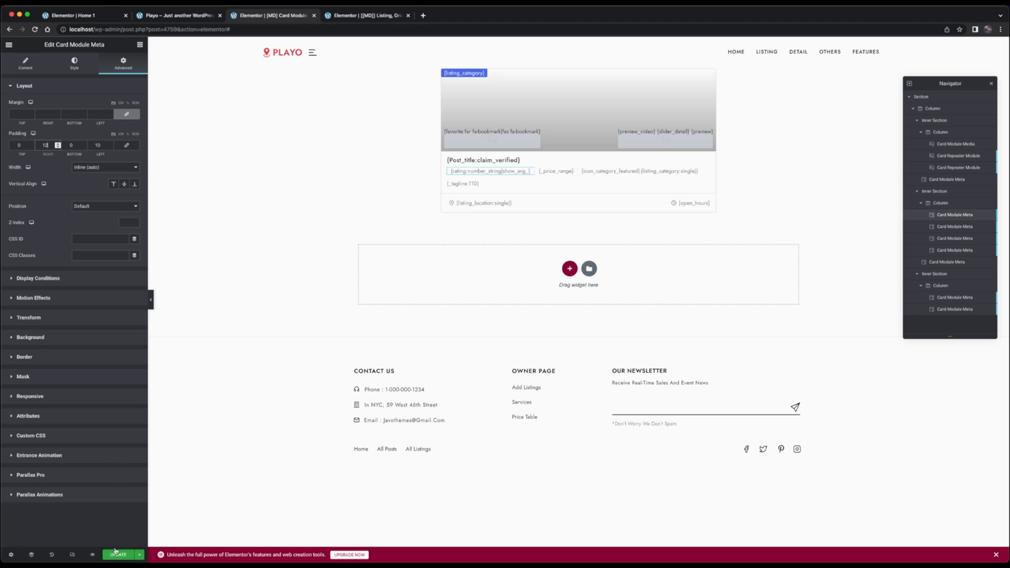
click(115, 551)
Reload the home page preview and compare the card details in the two Featured Listings blocks
click(202, 17)
key(super+r)
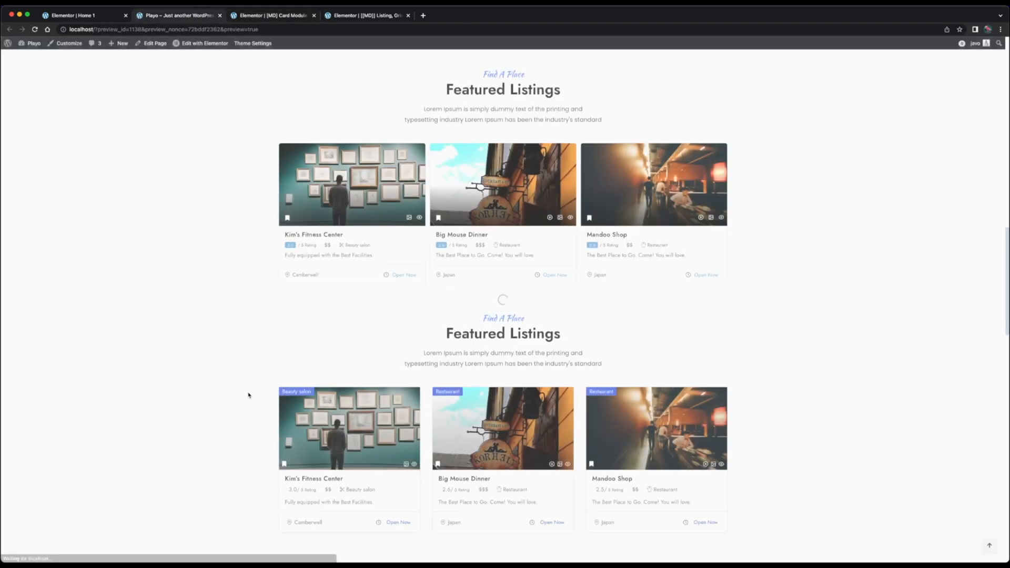
scroll(246, 395, down, 3)
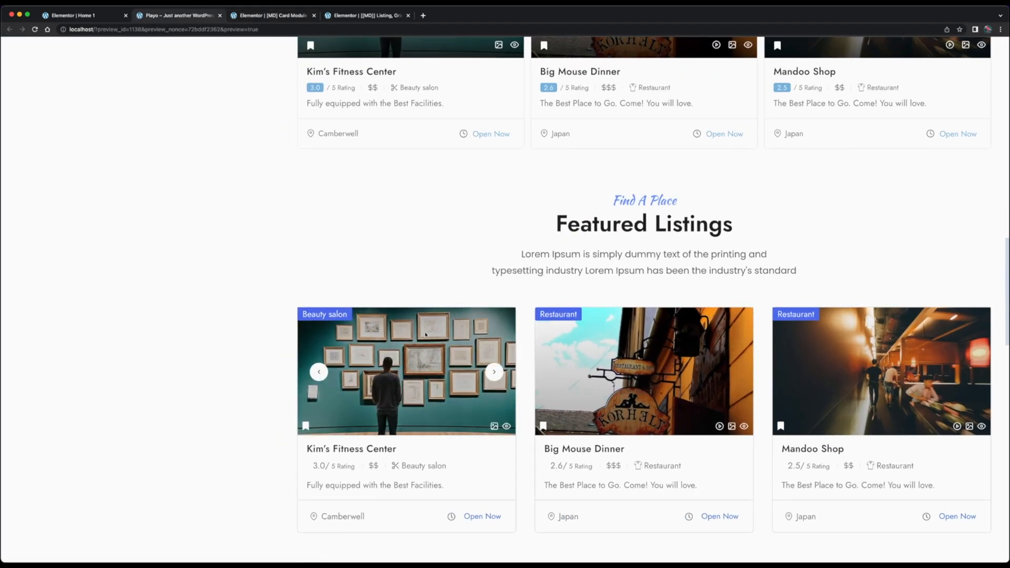
scroll(661, 455, right, 2)
scroll(661, 456, up, 4)
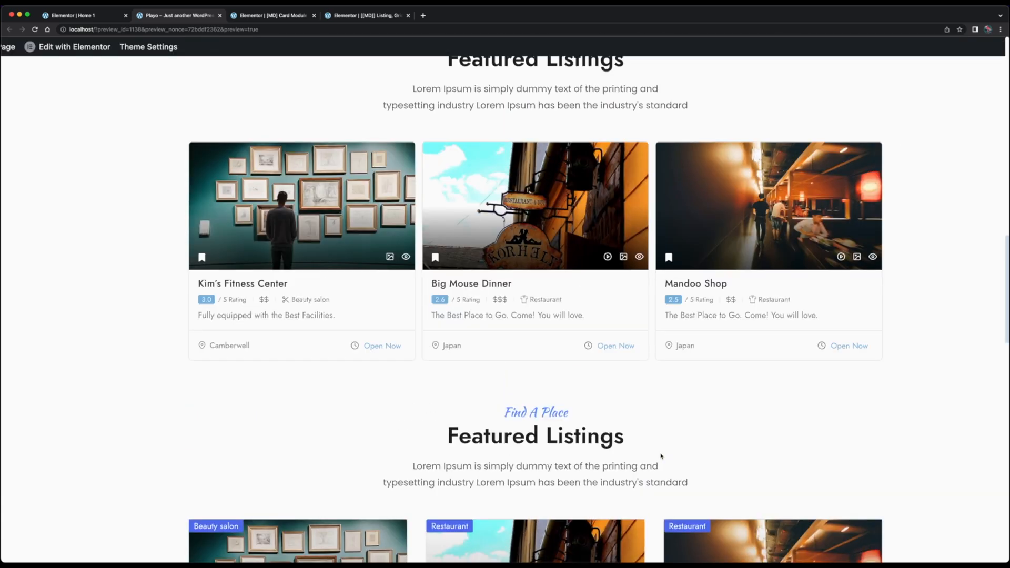
scroll(661, 456, down, 5)
scroll(661, 456, down, 3)
scroll(661, 456, up, 1)
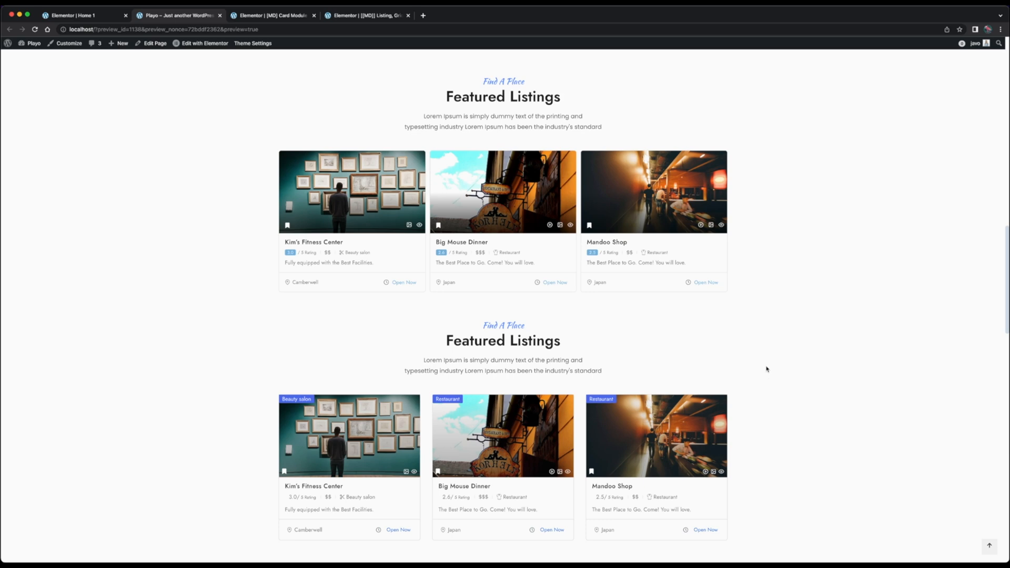
scroll(766, 369, down, 1)
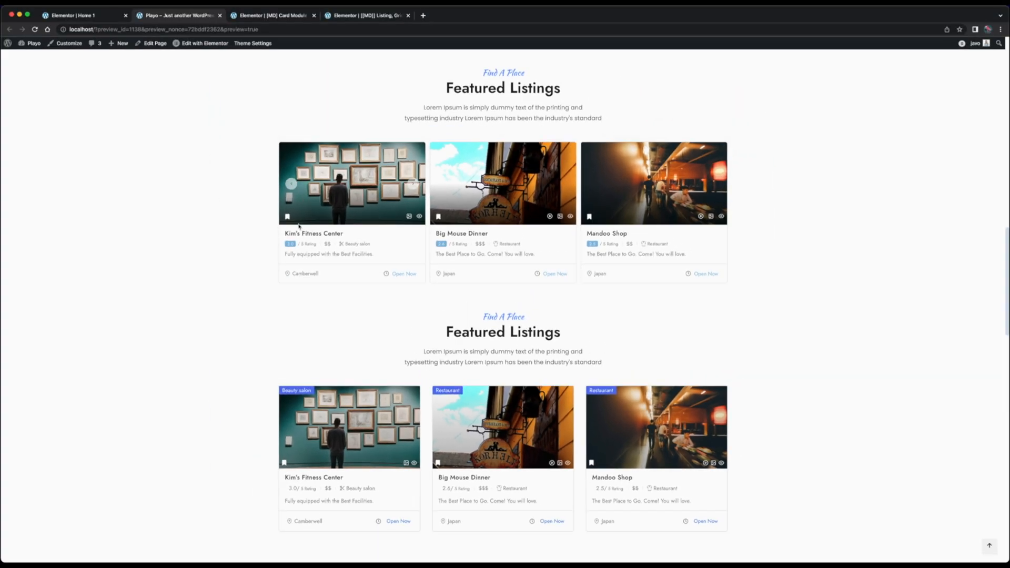
Return to the card module template and open the rating meta's custom CSS editor
click(283, 17)
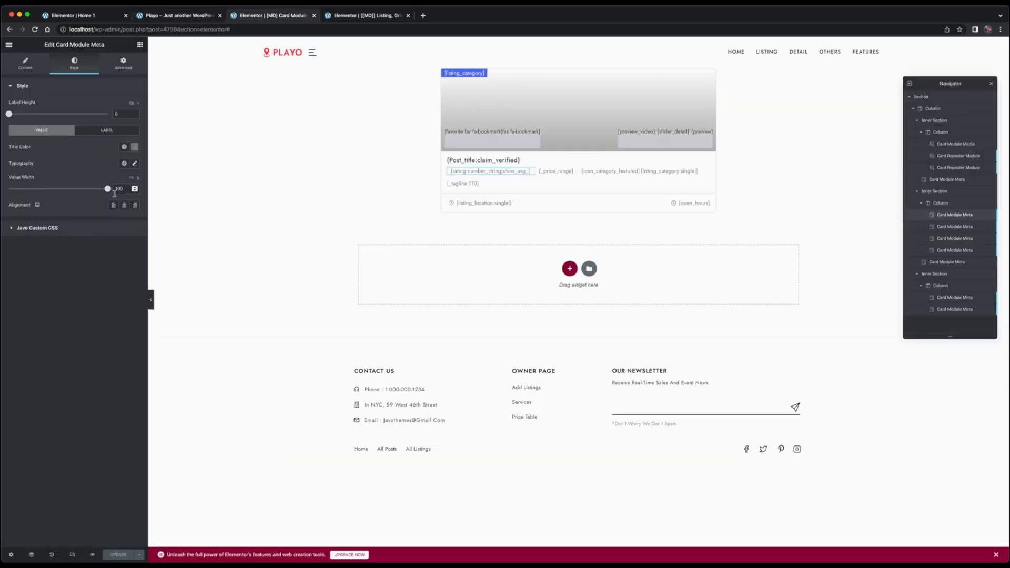
click(81, 228)
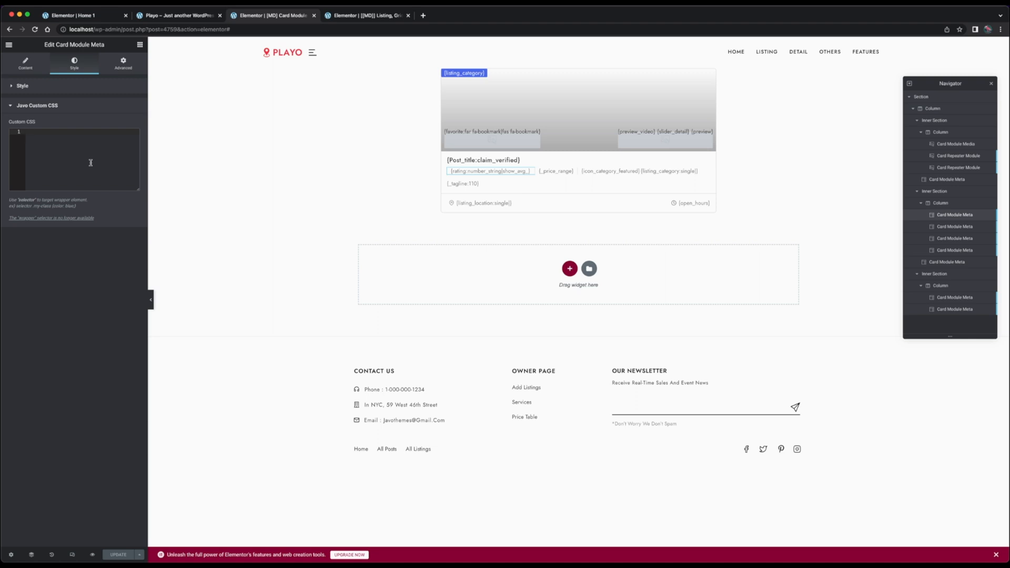
Inspect the rating score on the Big Mouse Dinner card in the first Featured Listings block to find its CSS class
click(178, 19)
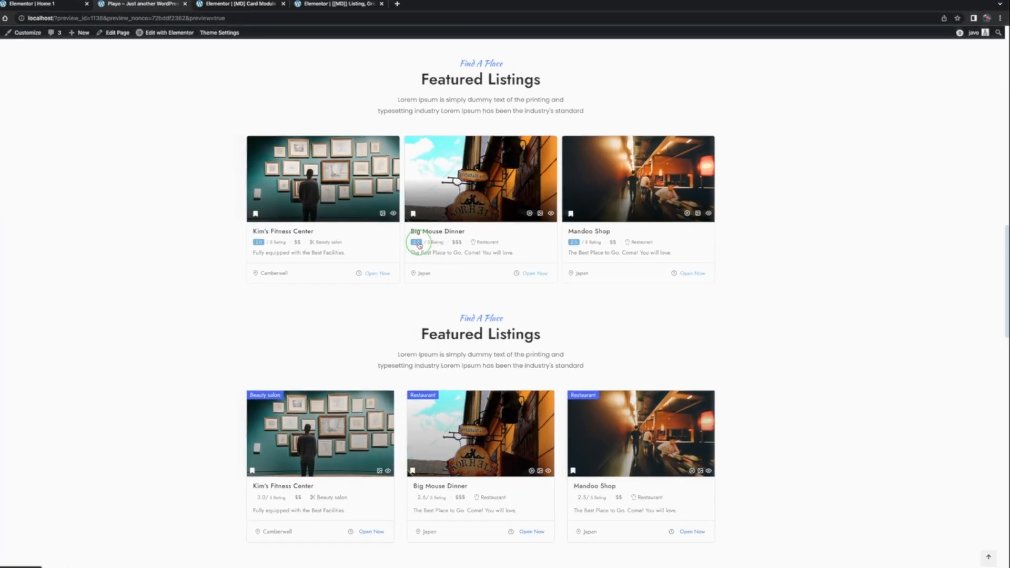
right_click(419, 245)
click(437, 342)
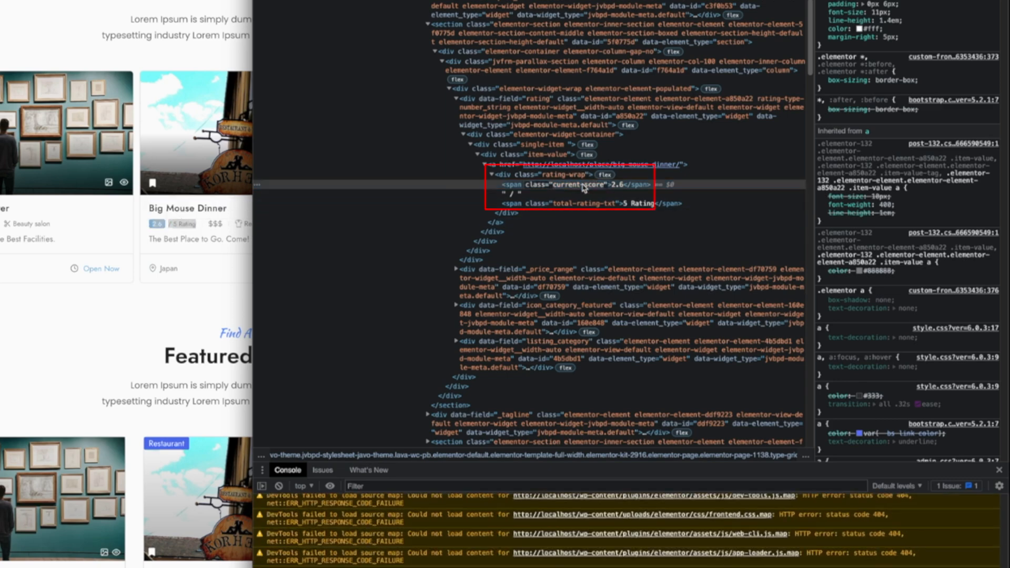
click(723, 182)
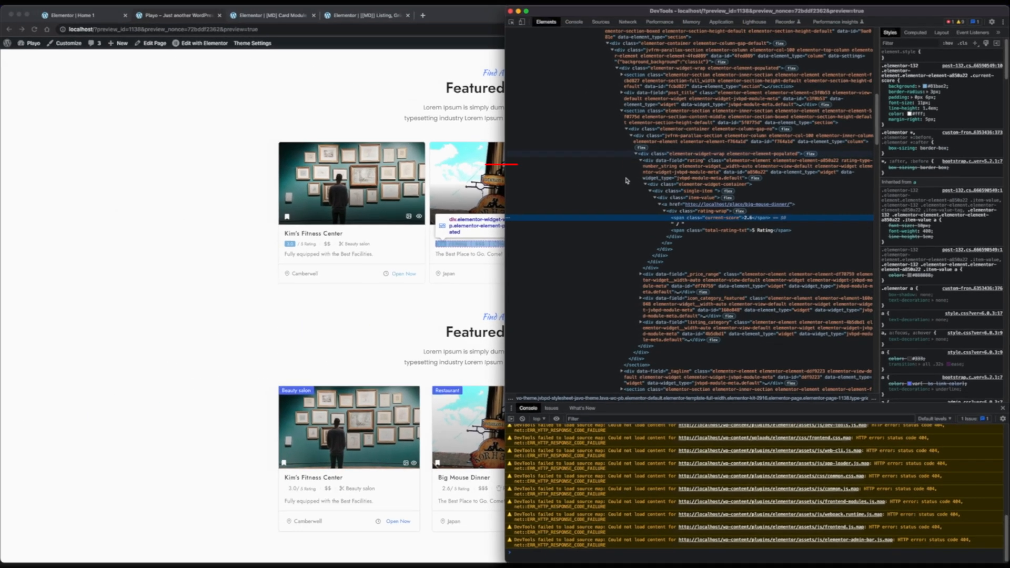
click(418, 307)
Add a custom CSS rule to the rating meta giving .current-score a red background, and save the card module
click(285, 16)
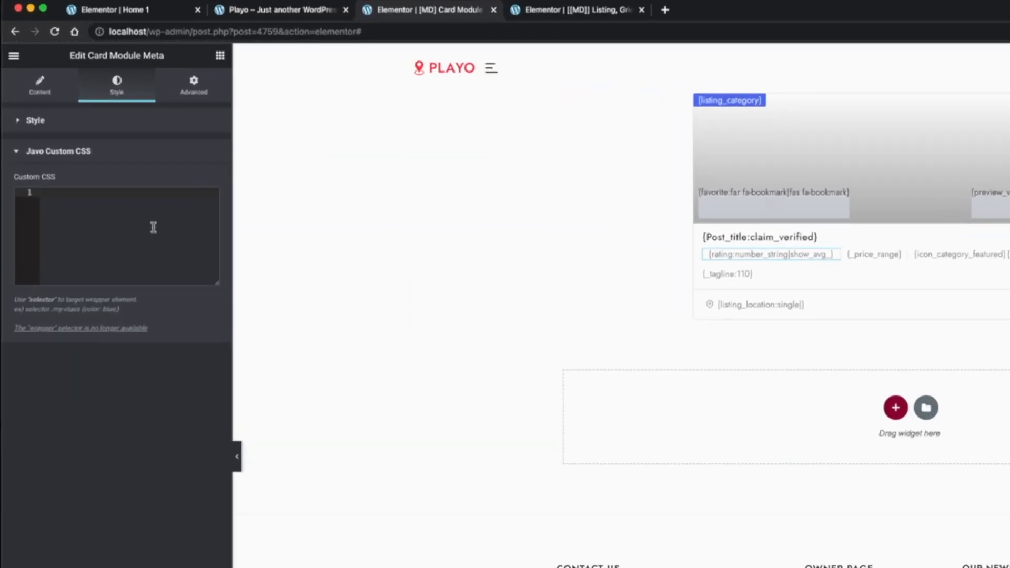
text(selector)
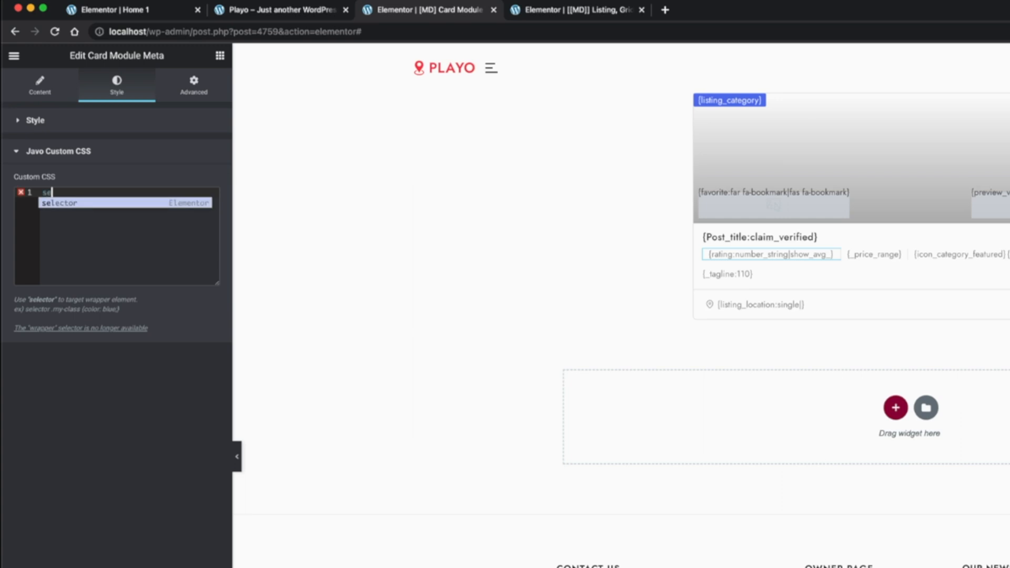
text( .current-score {)
key(Return)
text(background: )
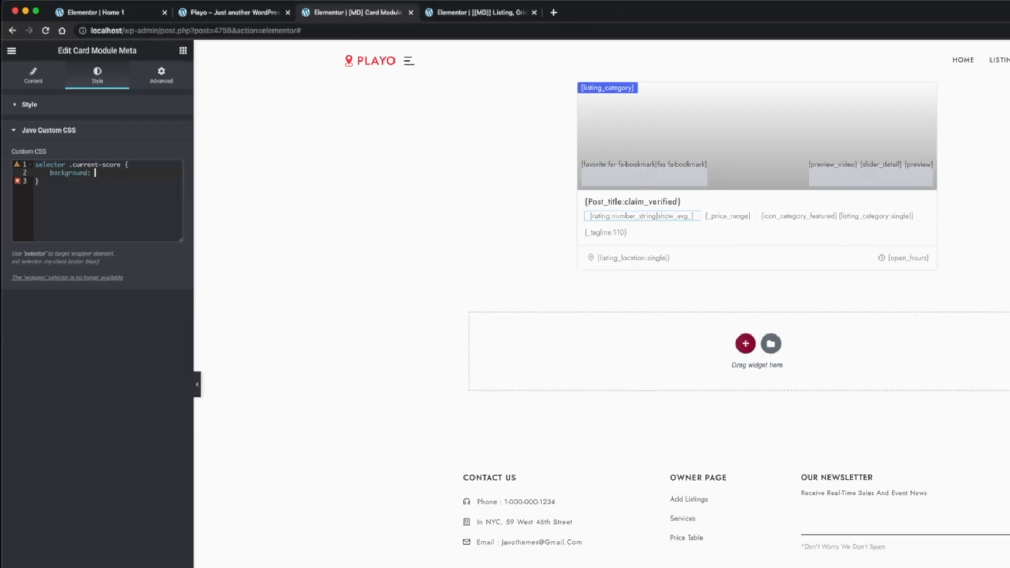
text(red;)
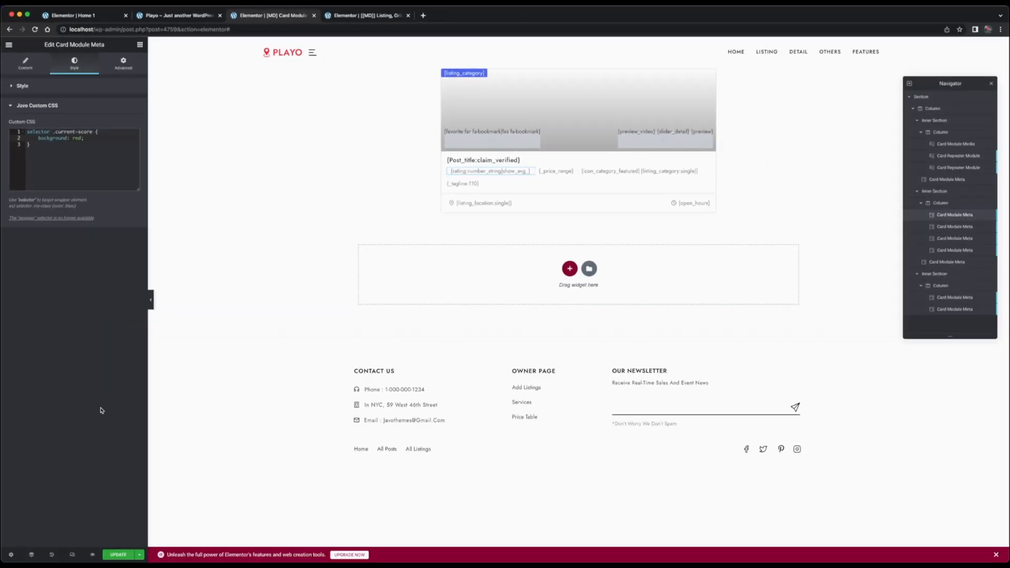
click(117, 555)
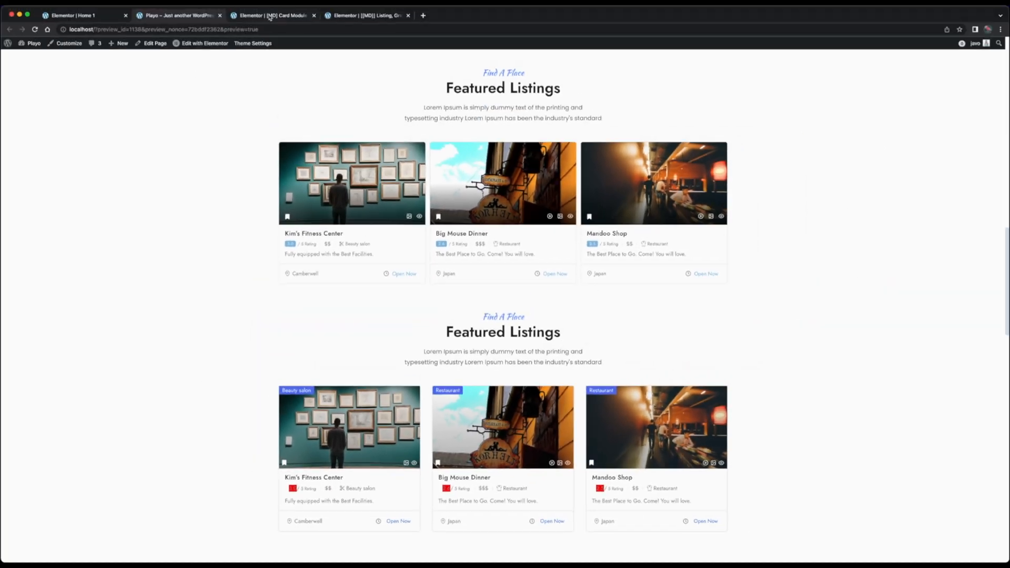
Set the text color to white in the .current-score rule of the rating meta's custom CSS
click(269, 17)
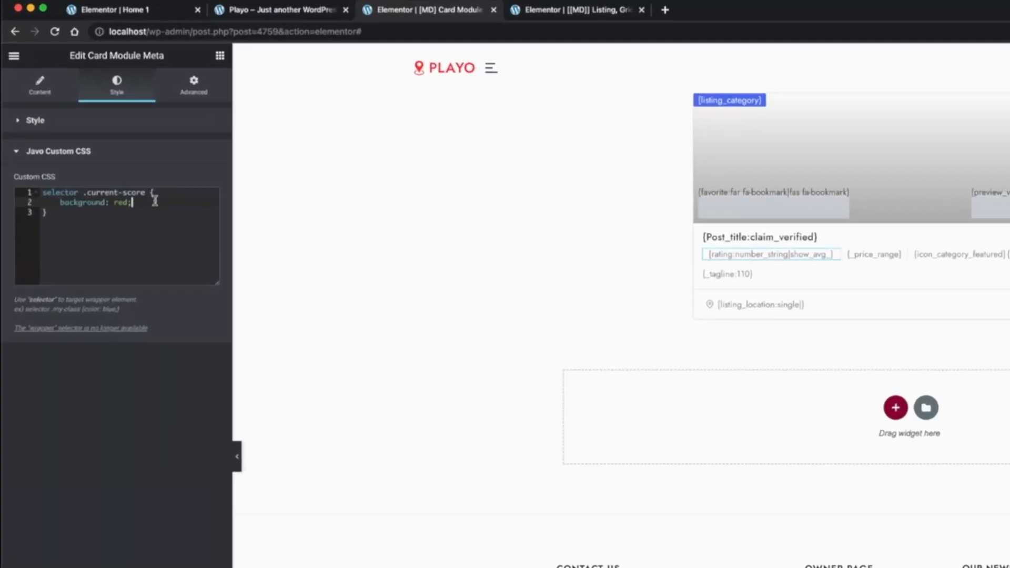
text(col)
key(Return)
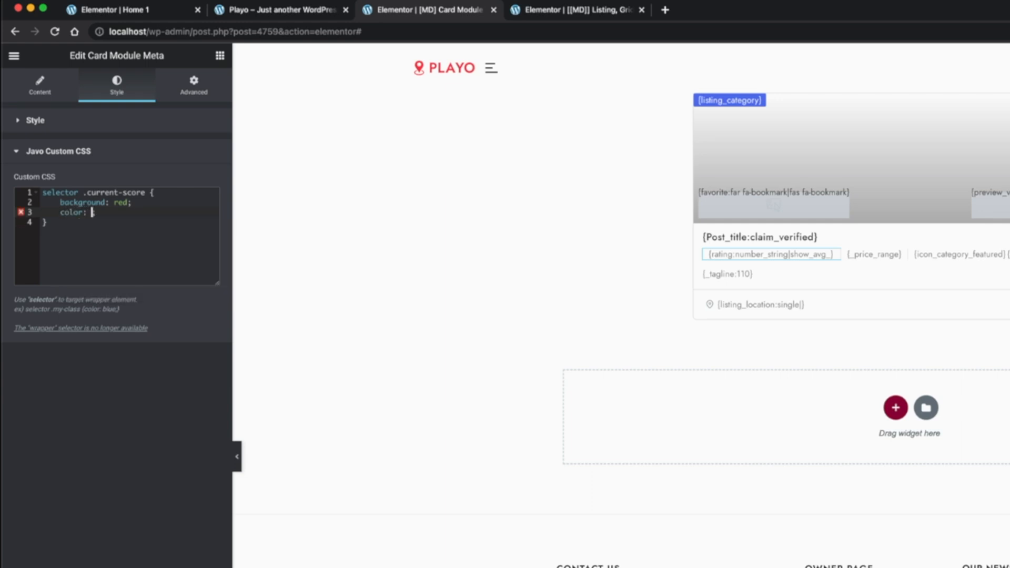
text(white;)
key(Return)
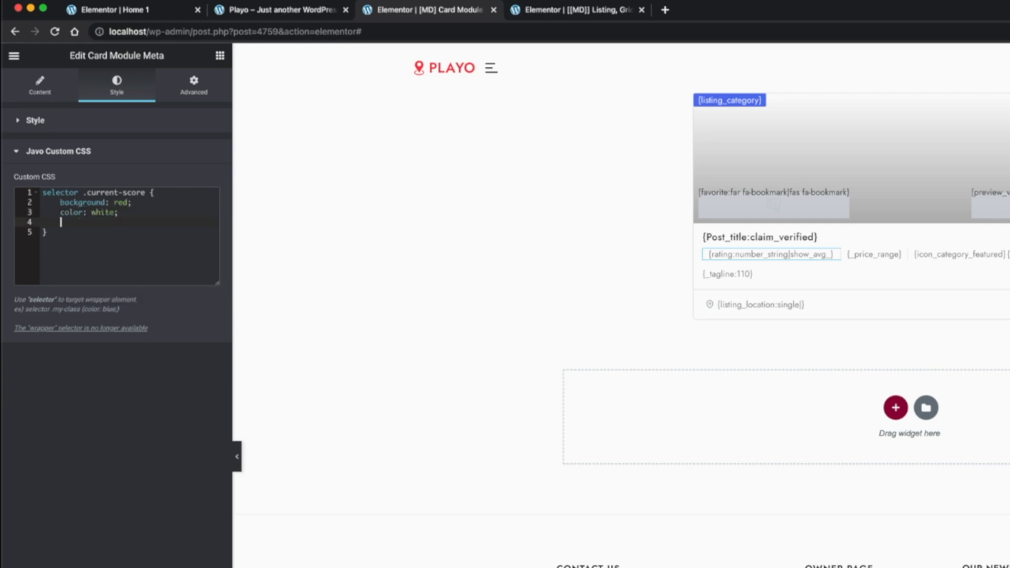
Add padding of 0 6px and a font size of 11px to the .current-score rule and save the card module
text(padding)
key(Return)
text(0 6px;)
key(Return)
text(font-size)
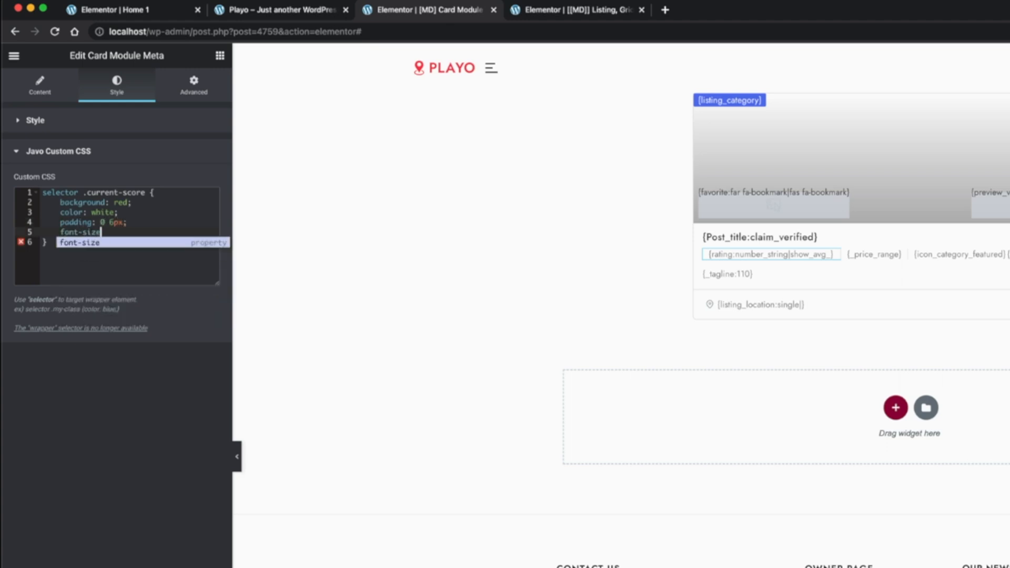
key(Return)
text(11px;)
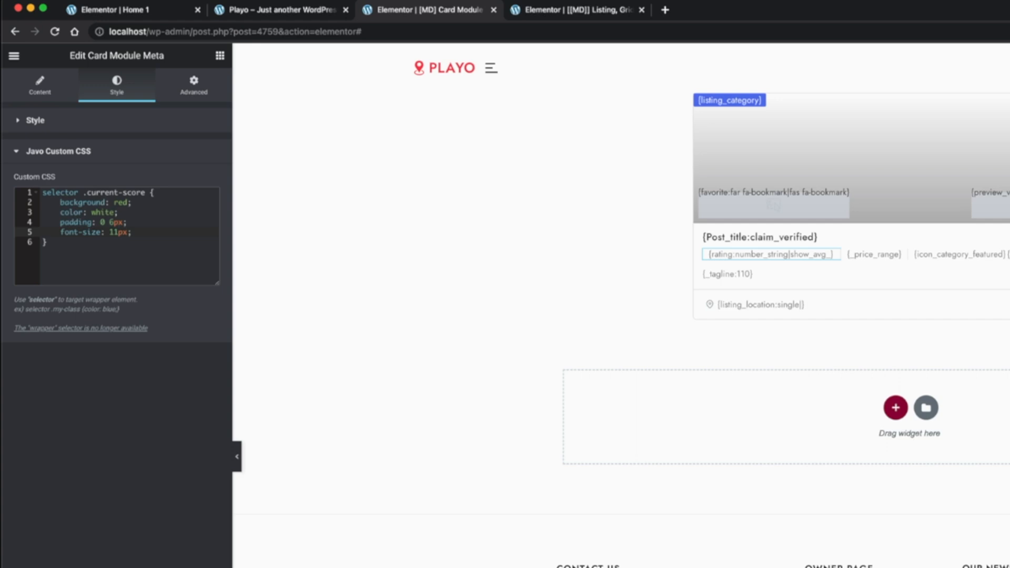
key(Right)
drag(44, 242, 32, 192)
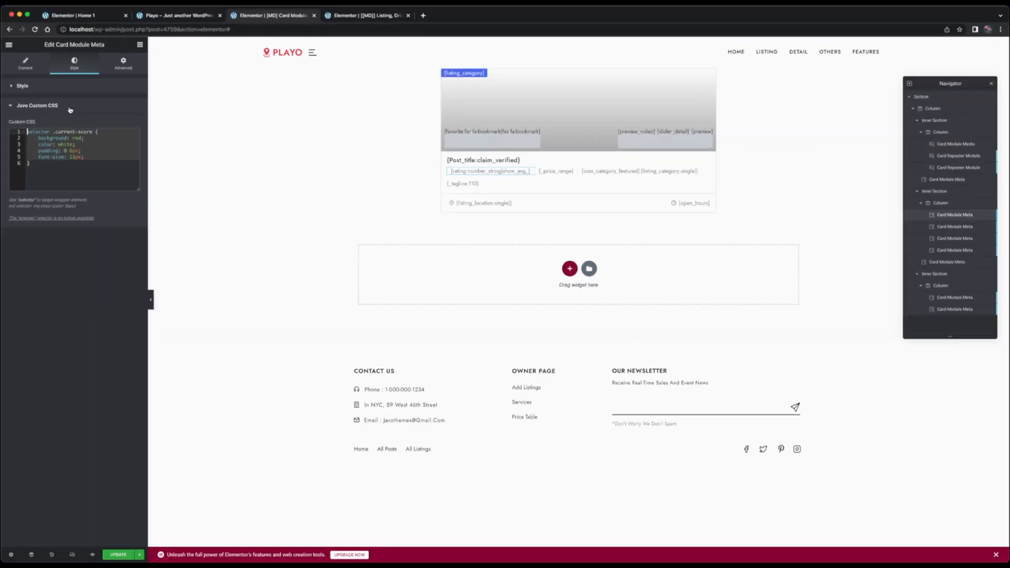
click(88, 173)
click(122, 555)
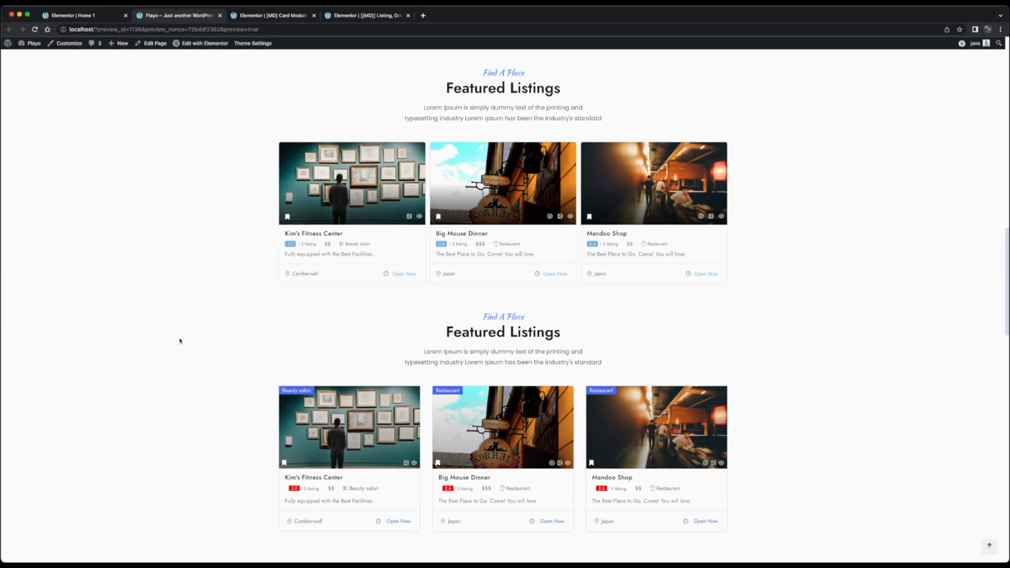
Change the .current-score background to #81bae2 and add a border radius of 3px in the rating meta's custom CSS
click(271, 15)
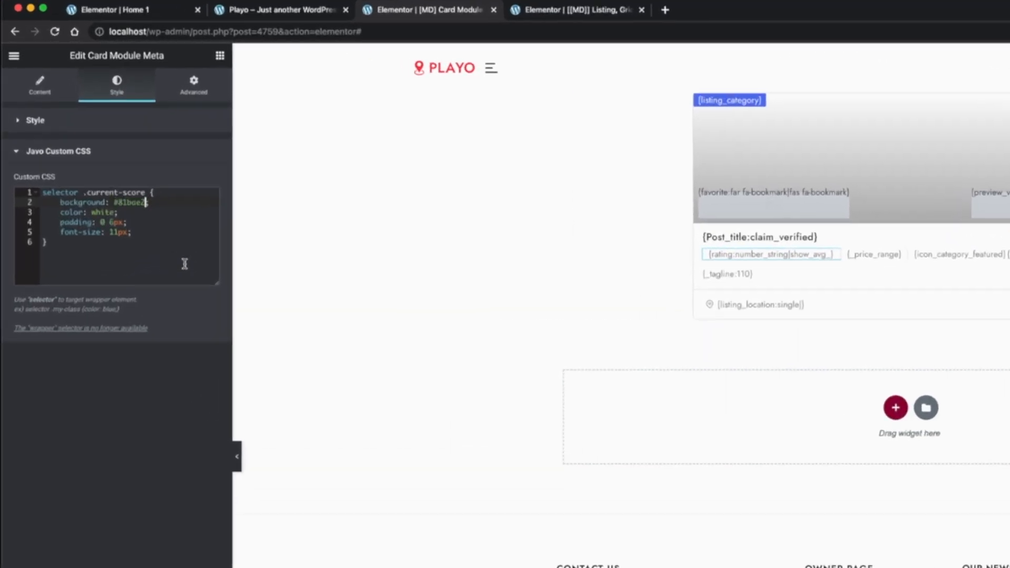
click(155, 235)
key(Return)
text(bor)
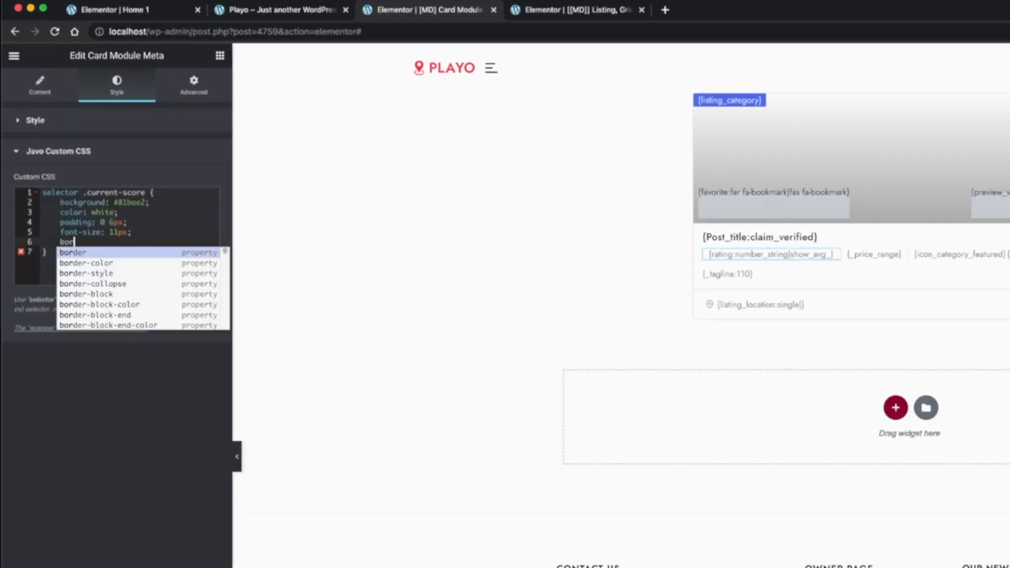
text(der-radius: 3px;)
key(Return)
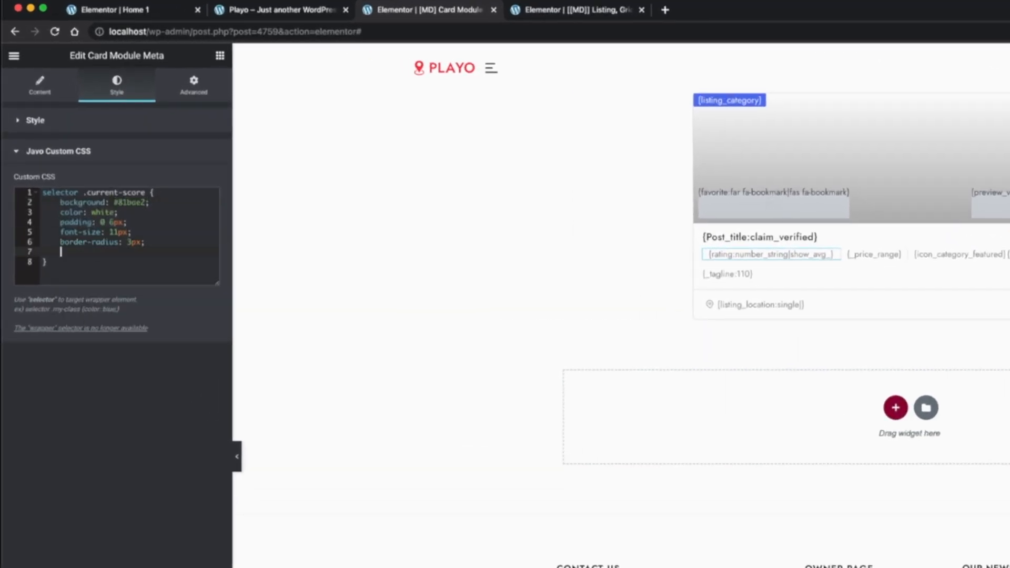
Add a right margin of 5px to the .current-score rule and save the card module
text(mar)
key(Return)
text(5px;)
click(115, 553)
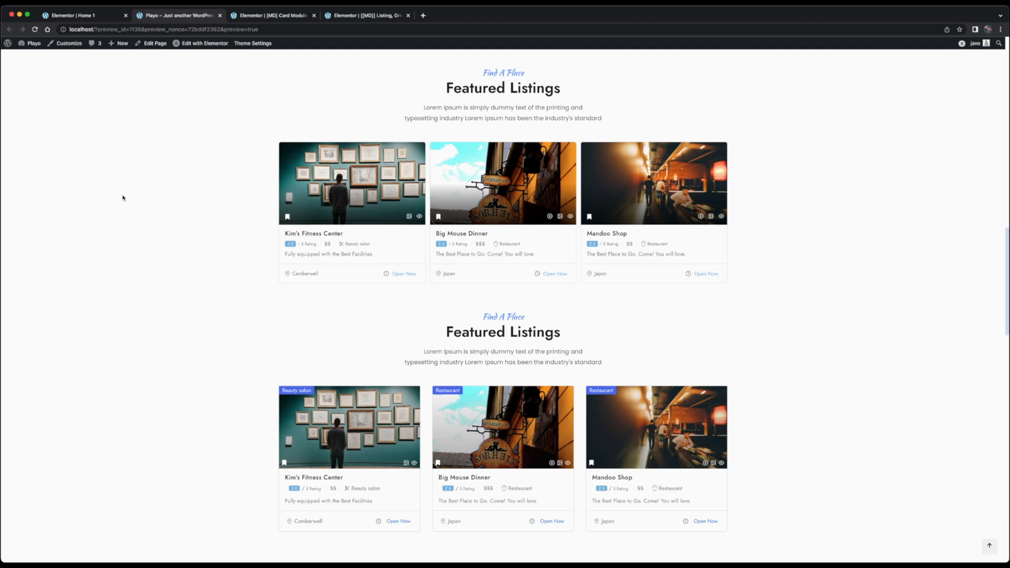
Set the rating meta's left padding to 0, save the card module and reload the home page preview
click(271, 15)
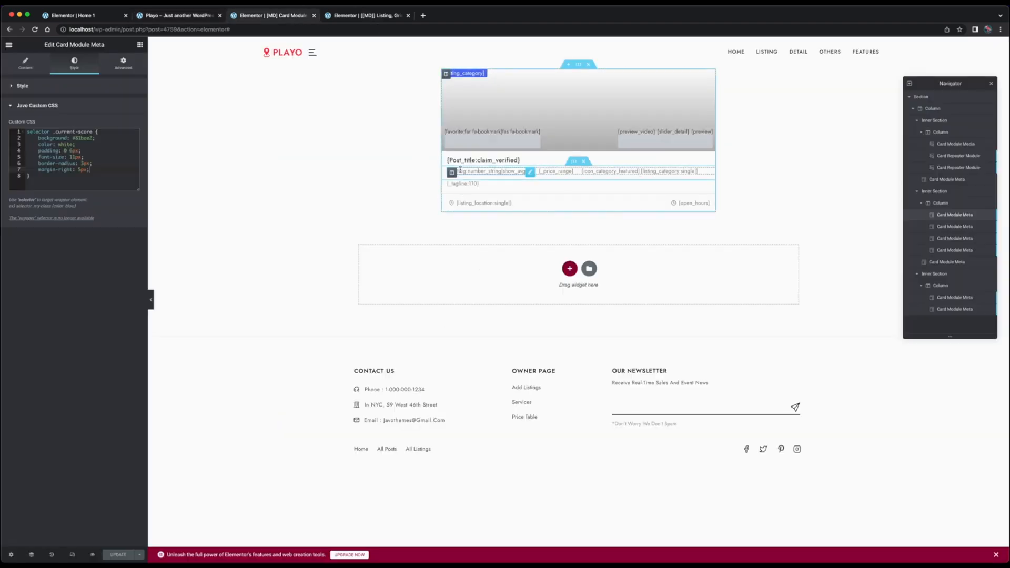
click(140, 44)
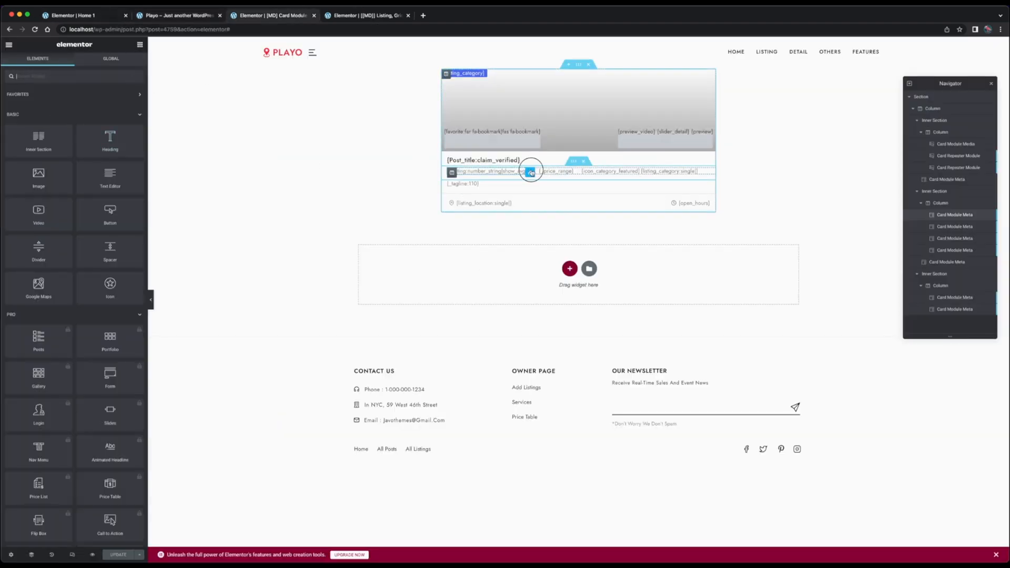
click(530, 172)
click(123, 63)
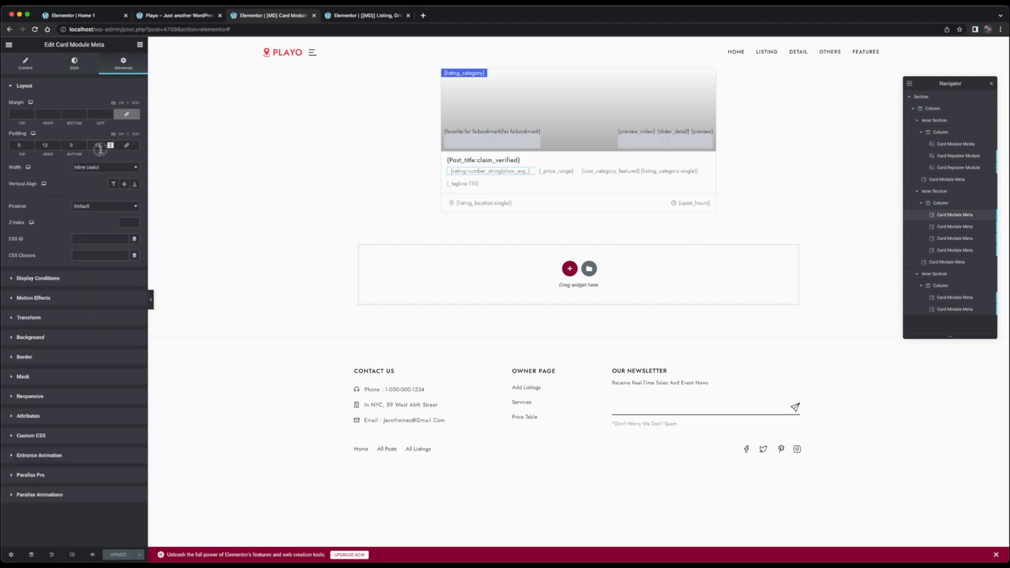
text(0)
click(117, 553)
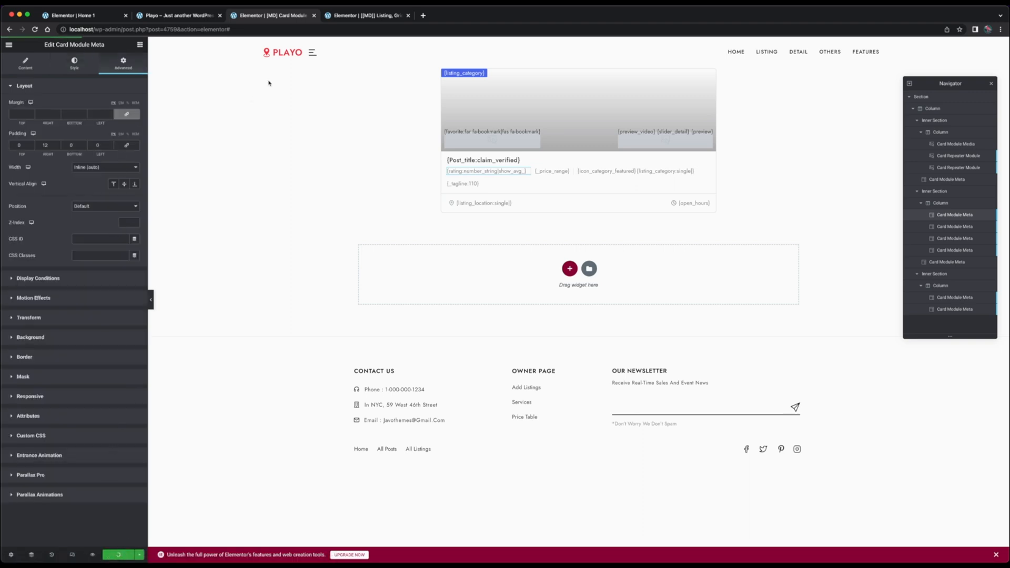
click(193, 17)
key(super+r)
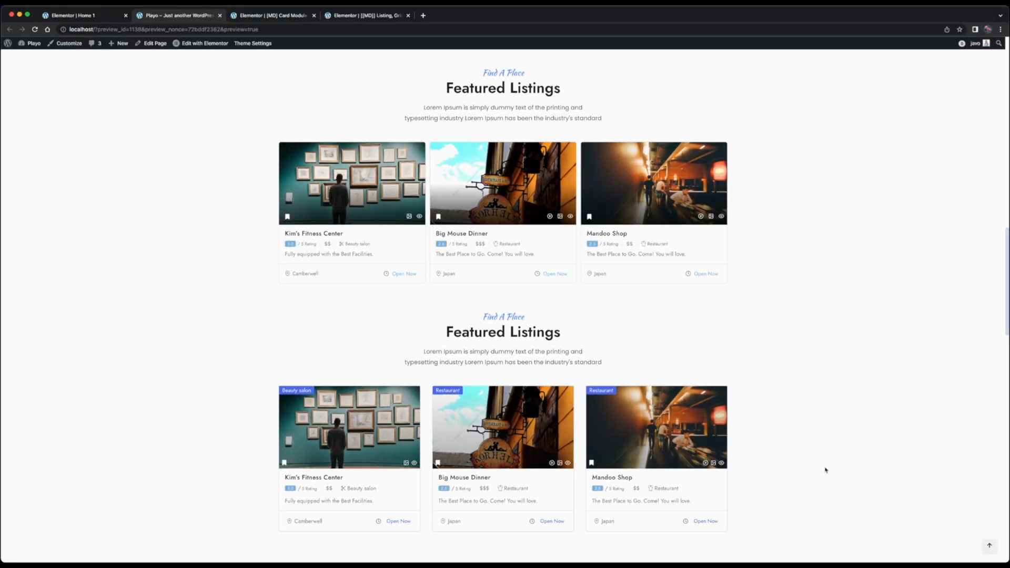
Examine the card template's media area and meta fields and compare them with the cards in both Featured Listings blocks of the preview
click(273, 15)
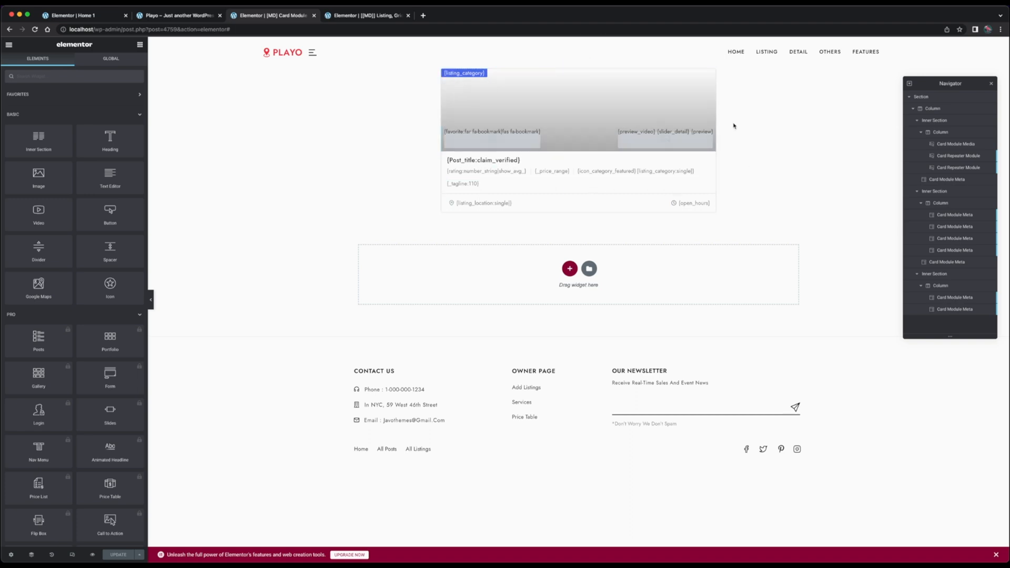
click(163, 16)
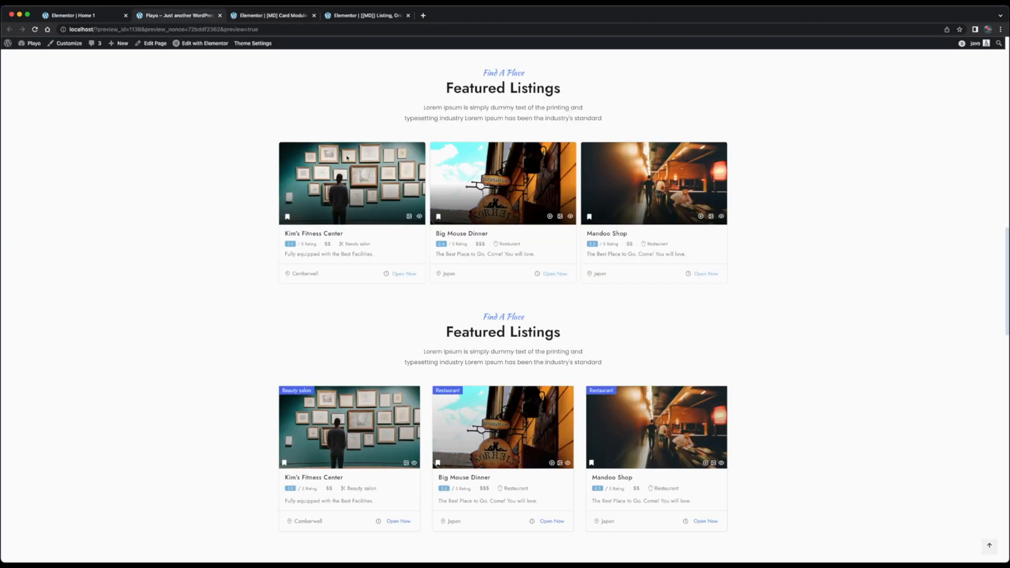
click(276, 15)
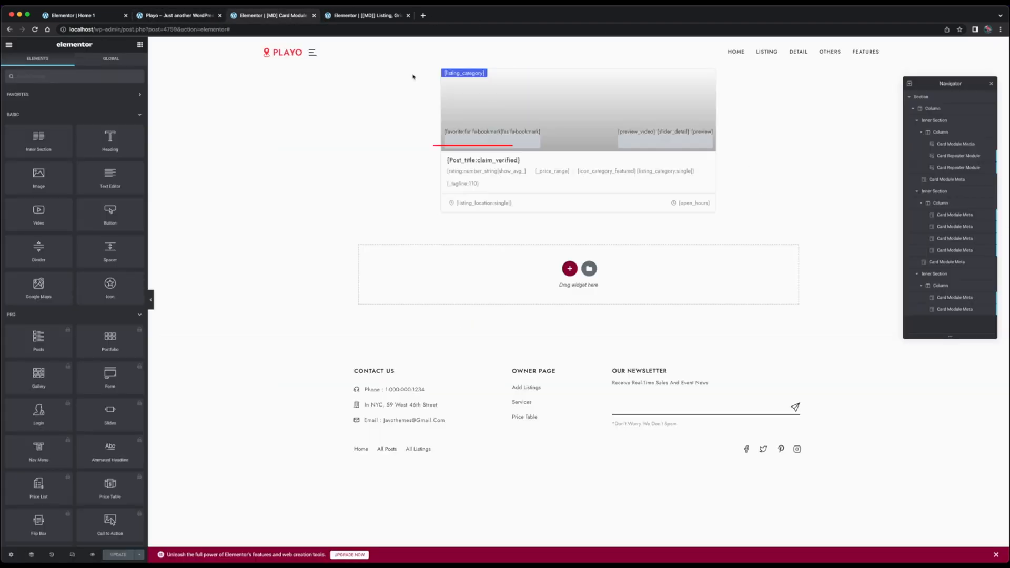
click(493, 169)
click(588, 125)
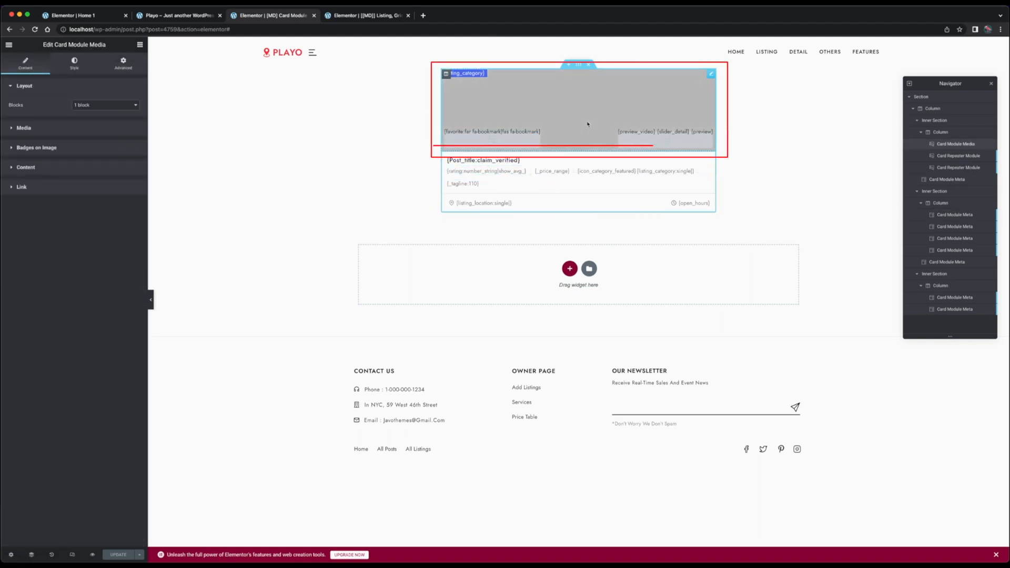
click(466, 184)
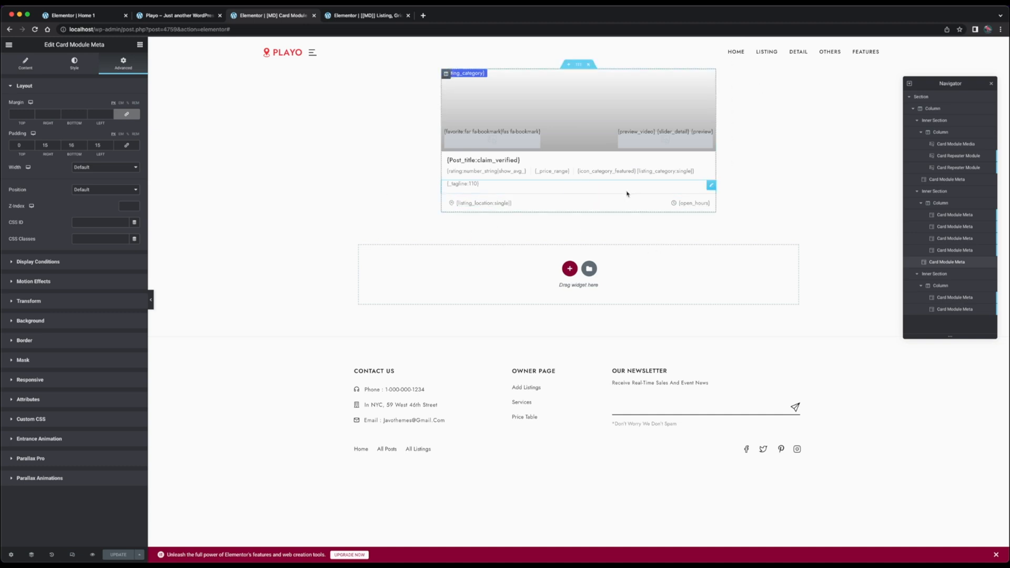
click(176, 15)
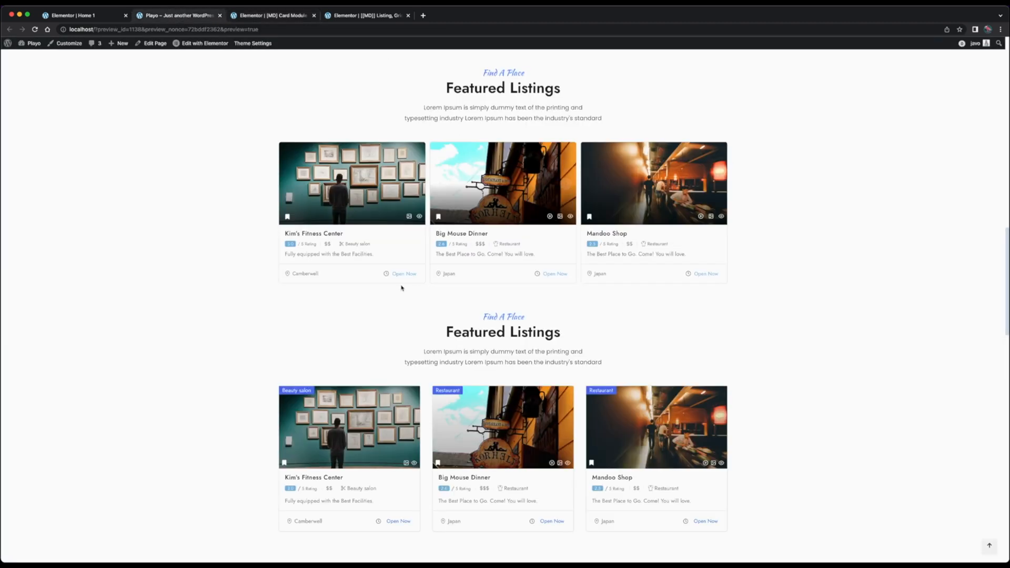
scroll(436, 311, down, 3)
scroll(435, 312, up, 5)
scroll(435, 311, down, 2)
scroll(435, 311, down, 3)
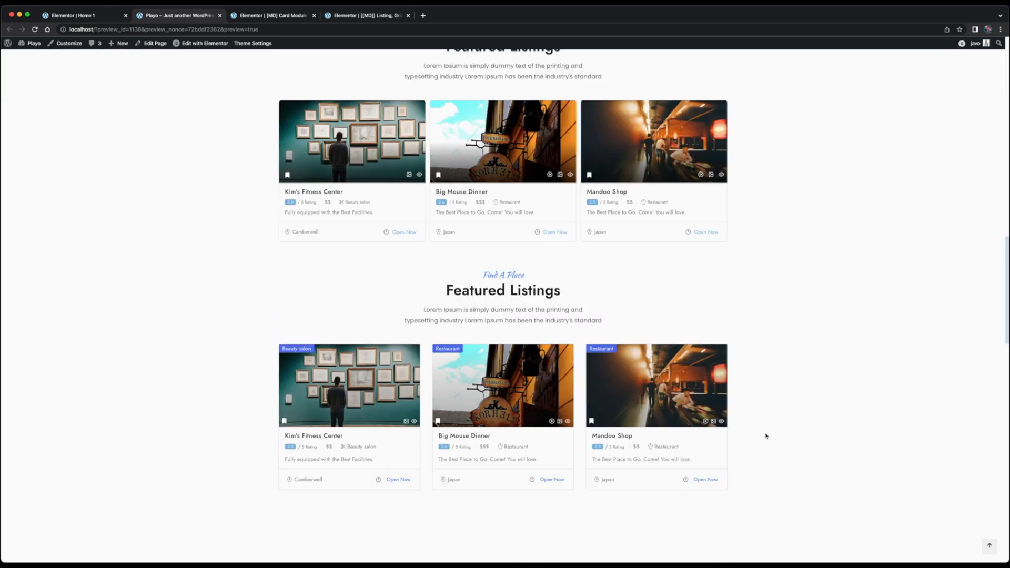
scroll(806, 354, up, 1)
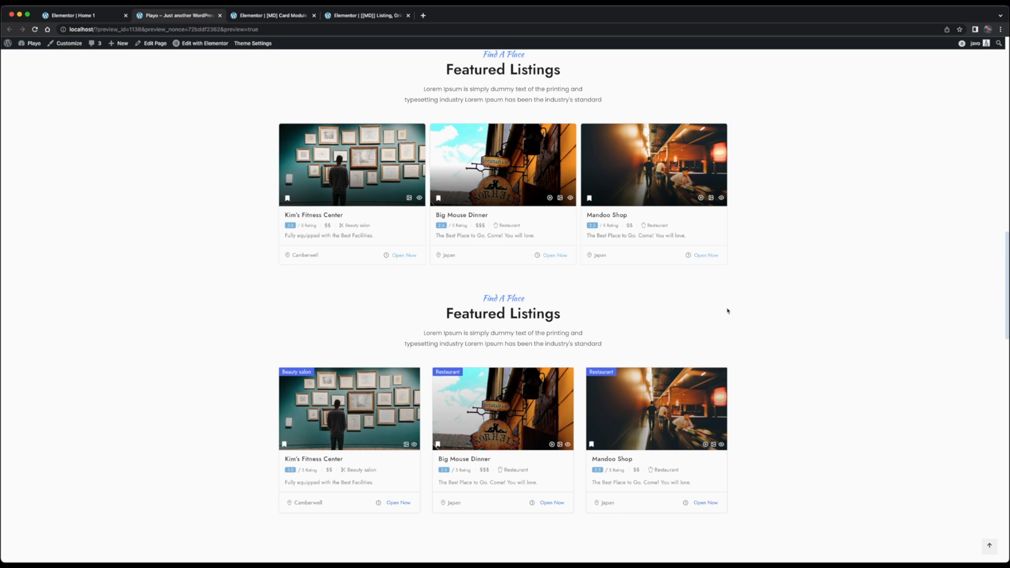
Paste a copy of the whole card section below the original in the card module template and delete that copy
click(289, 17)
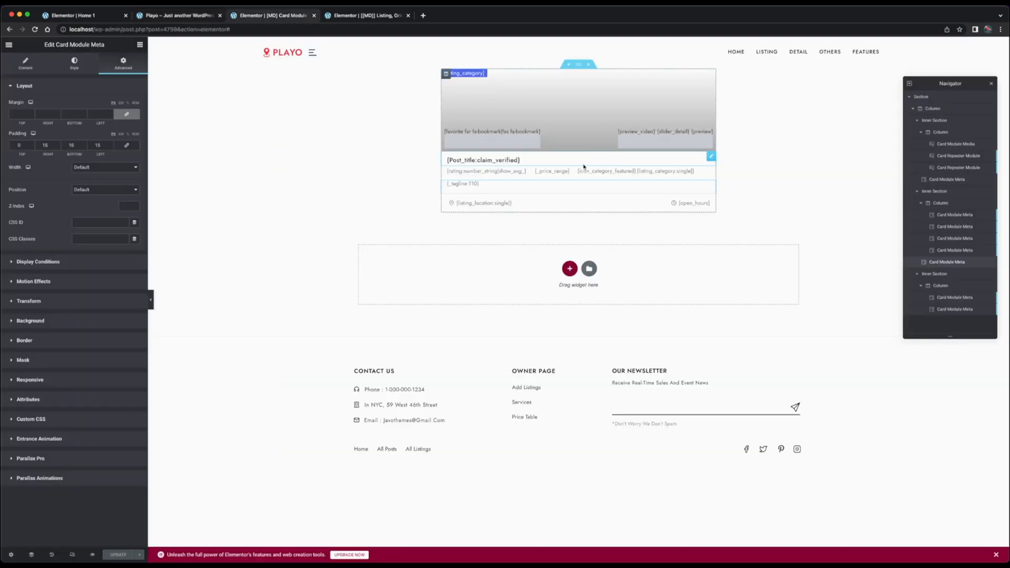
right_click(574, 64)
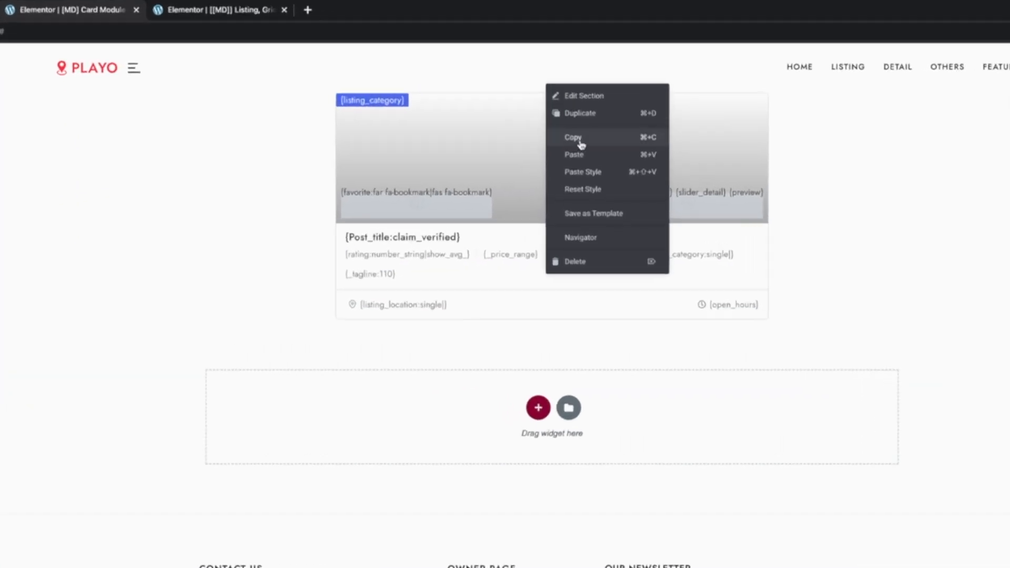
click(579, 139)
right_click(442, 450)
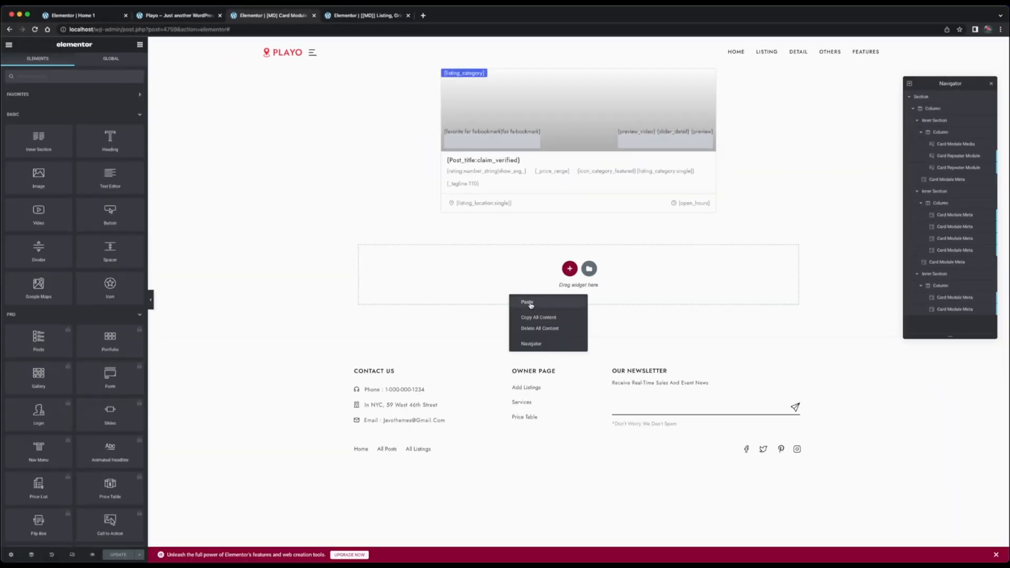
click(527, 302)
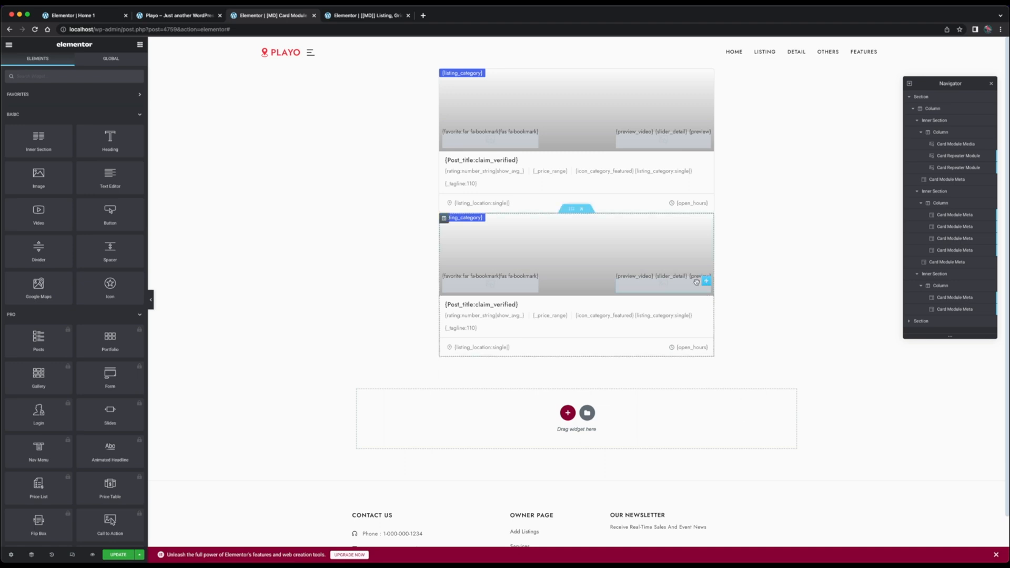
click(585, 209)
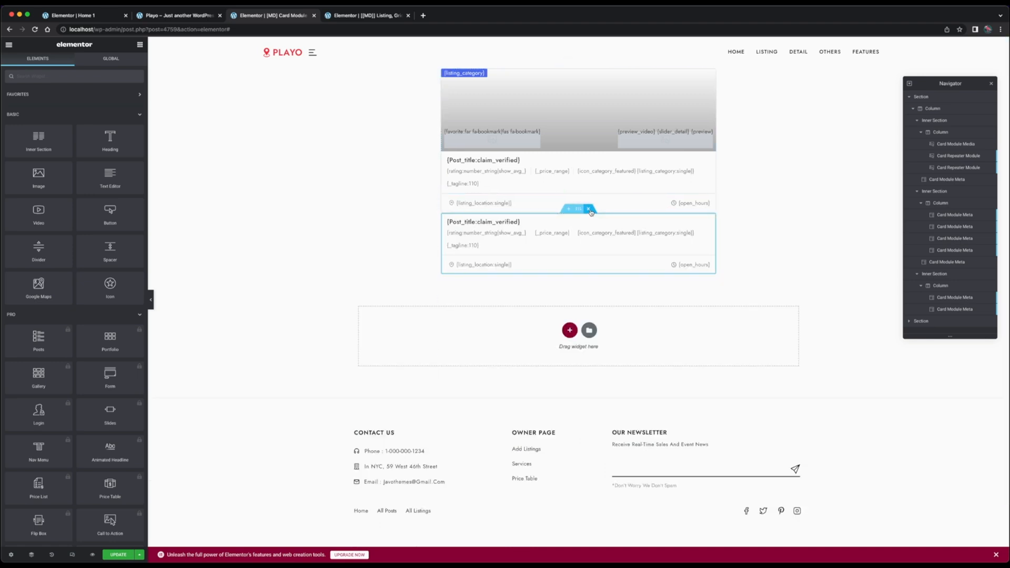
click(589, 209)
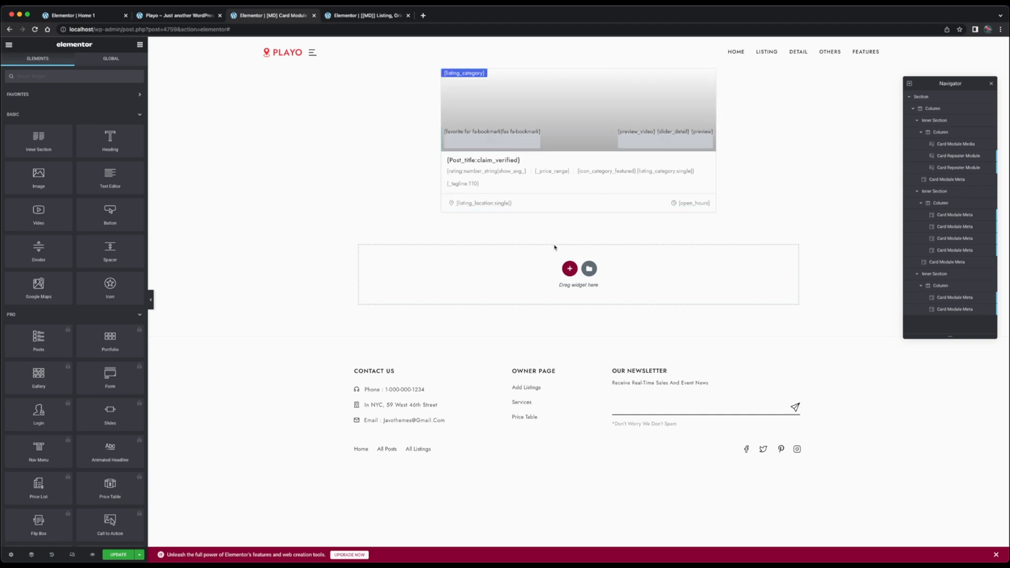